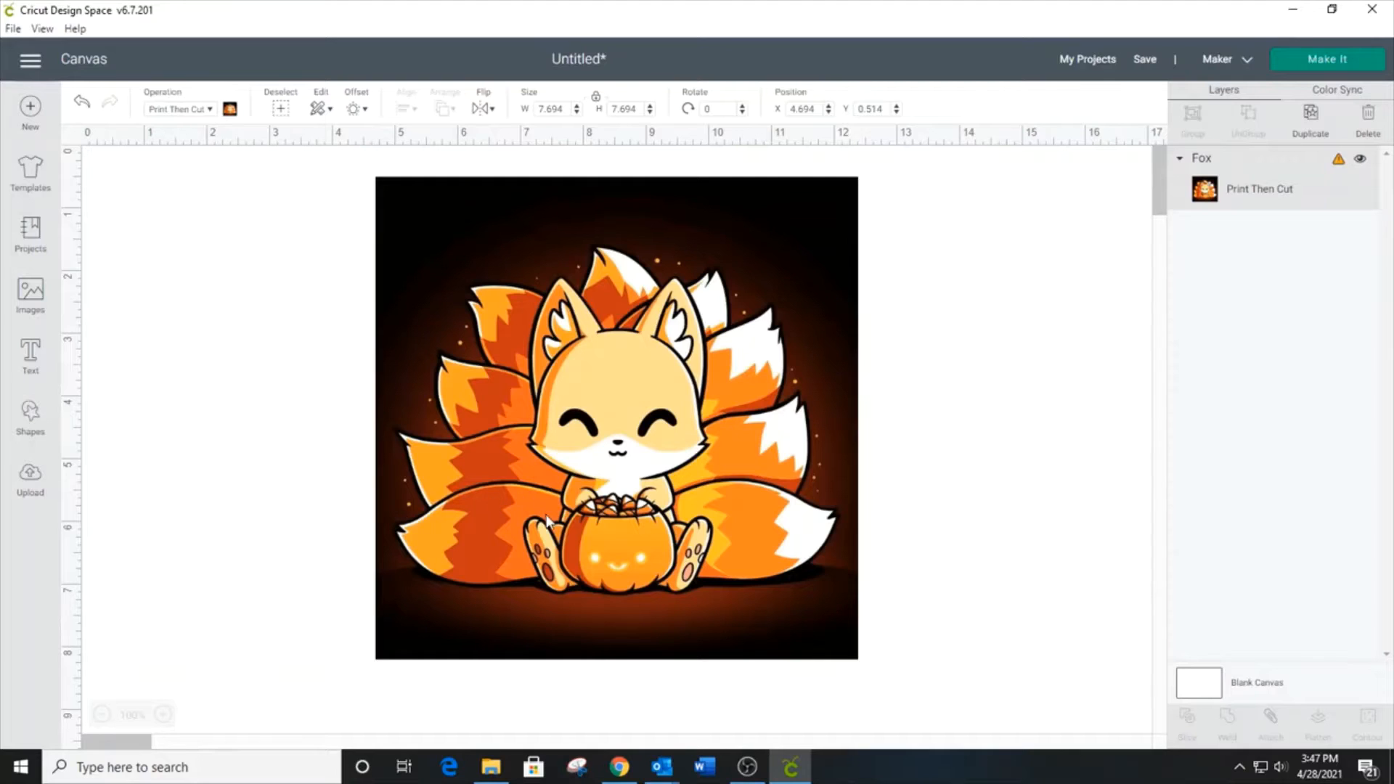
Step: Insert a circle shape about 3.11" across and place it beside the fox image
left_click(31, 412)
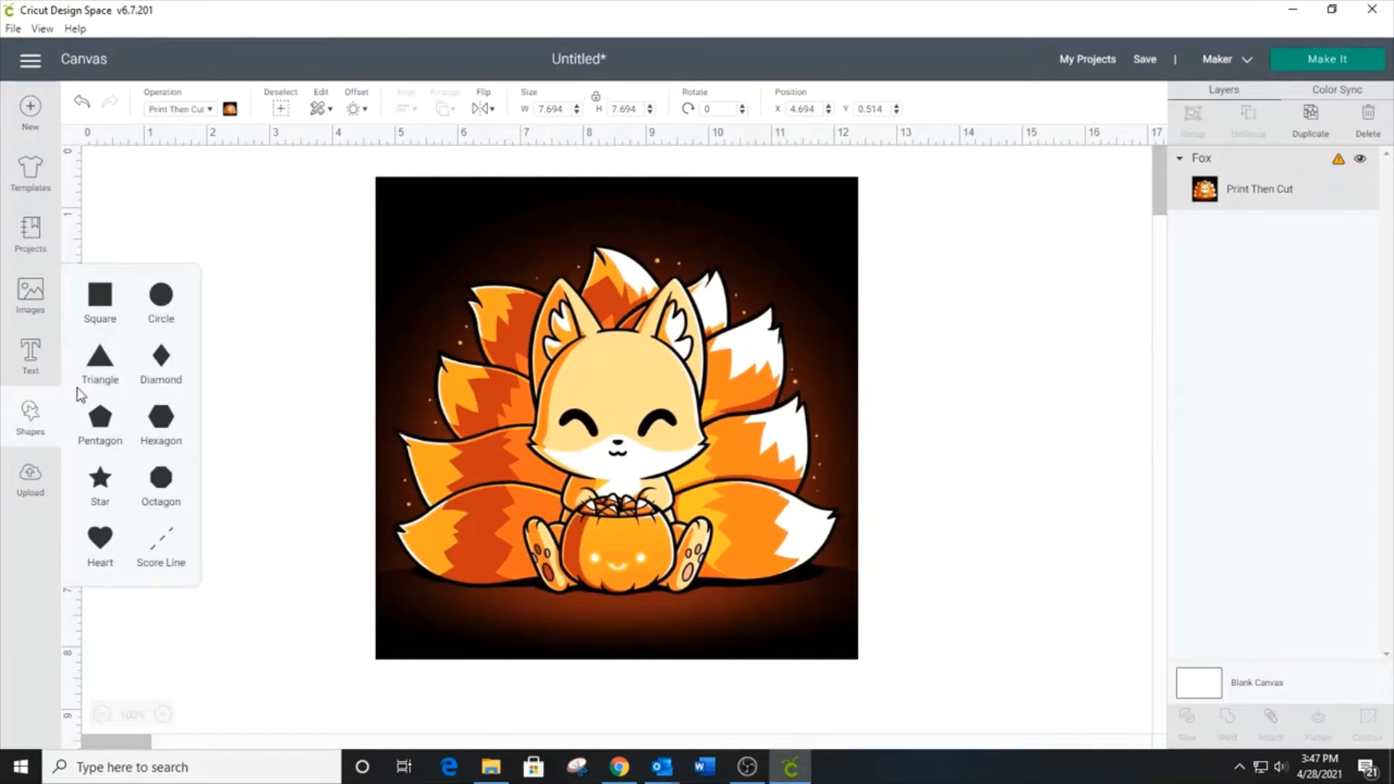
left_click(161, 304)
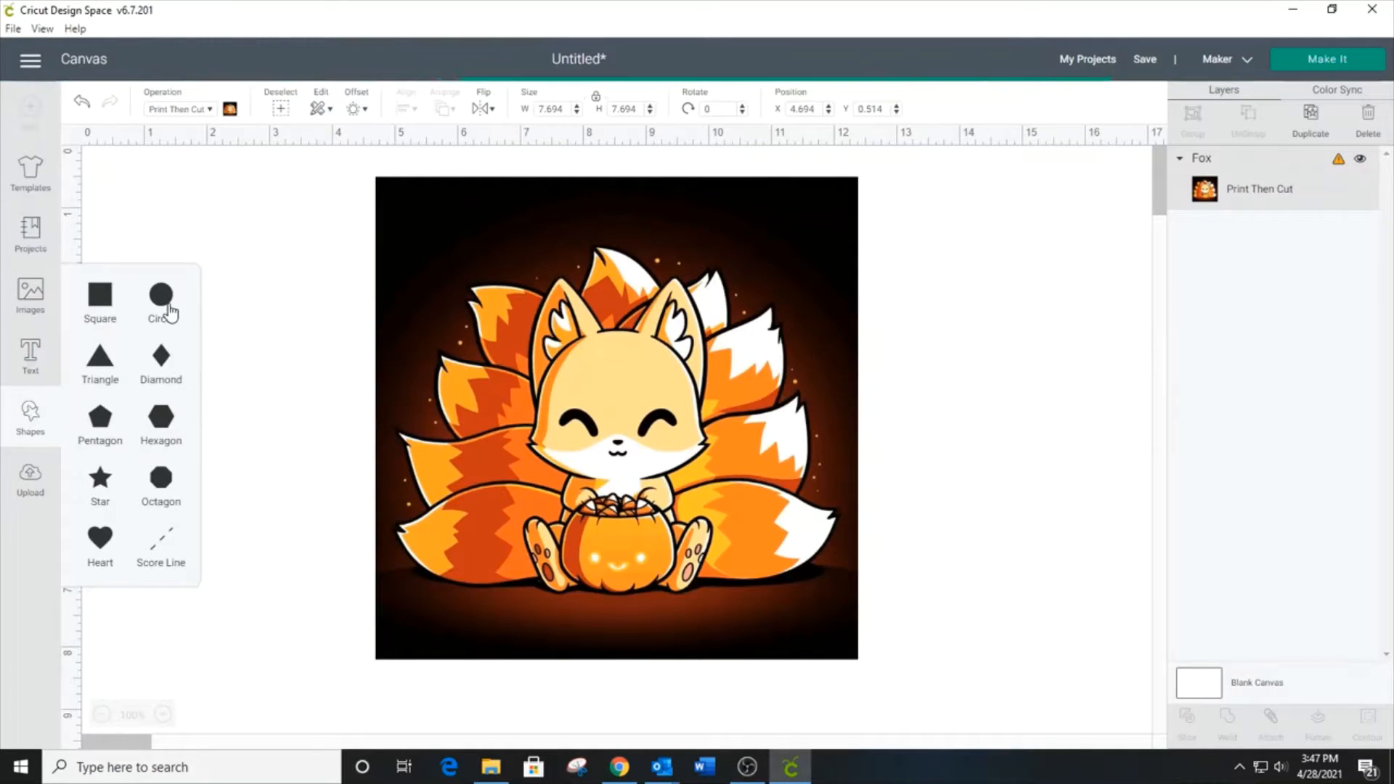
left_click_drag(265, 324, 244, 375)
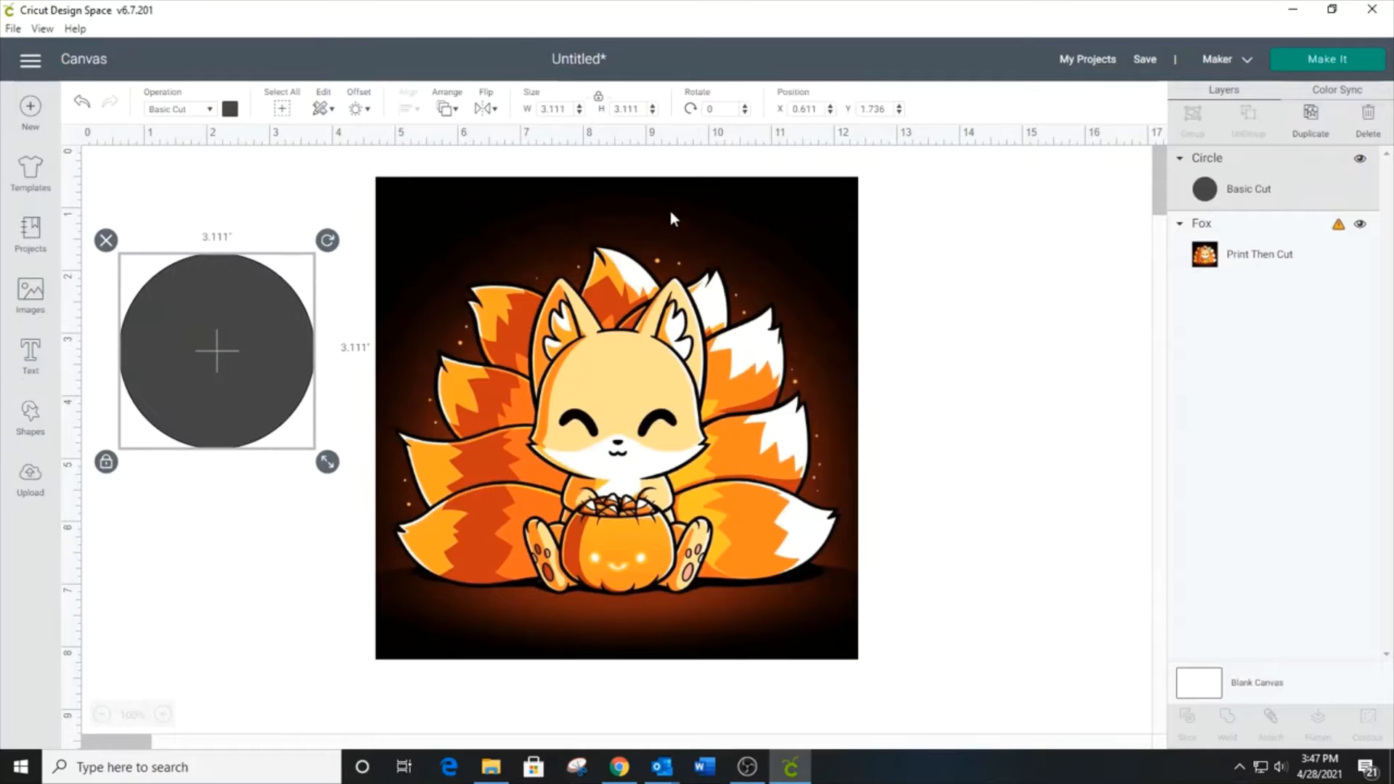
Step: Duplicate the circle, offset the copy sideways to an overall width of about 3.9", and center both circles vertically
left_click(1310, 116)
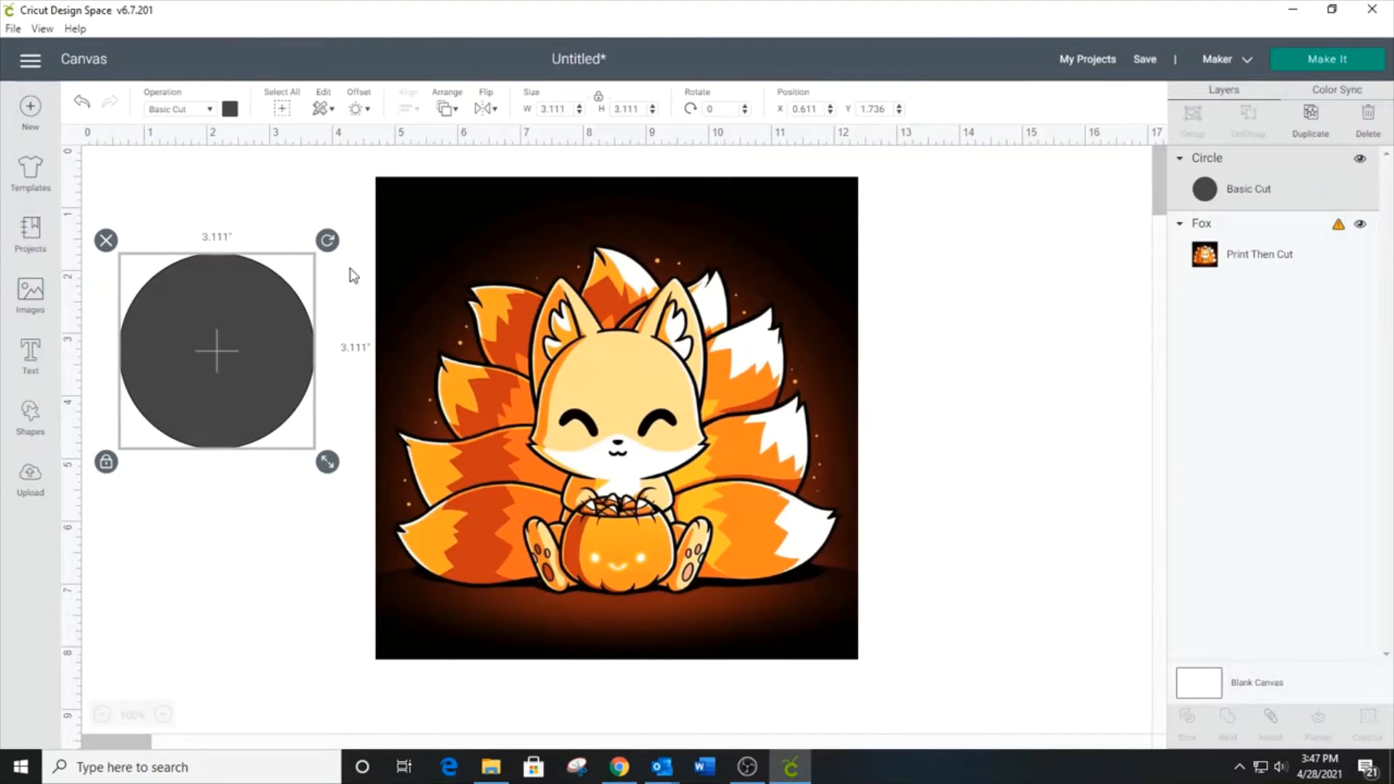
left_click_drag(236, 352, 270, 330)
left_click_drag(121, 250, 243, 367)
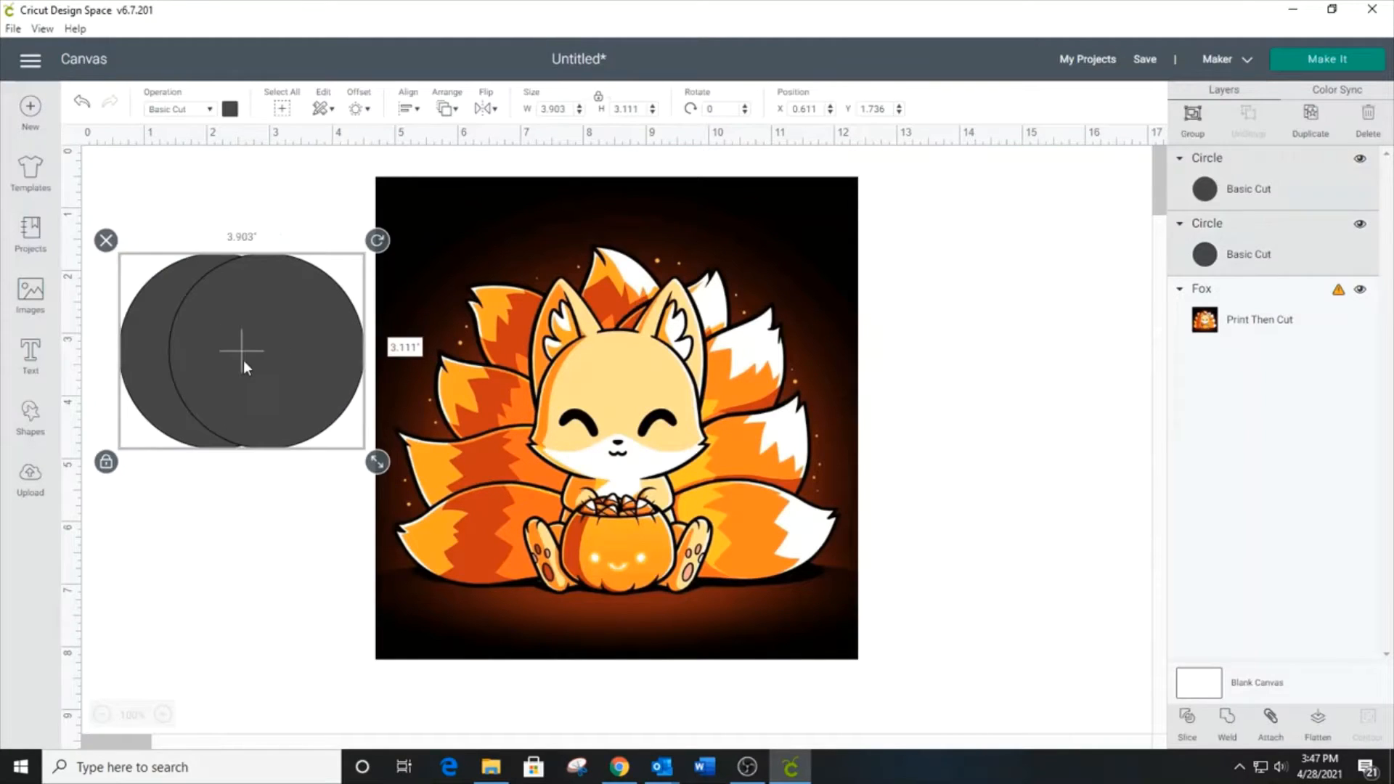
left_click(410, 110)
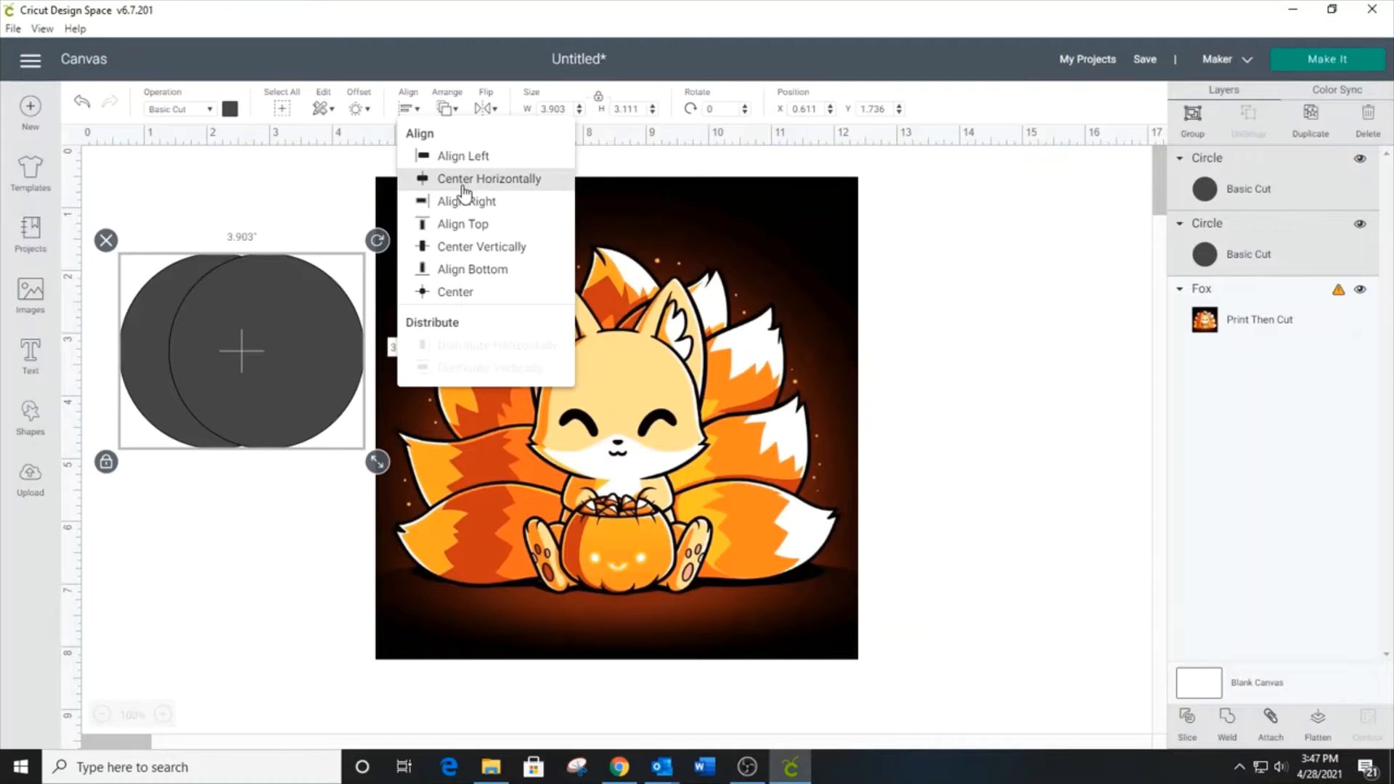
left_click(460, 247)
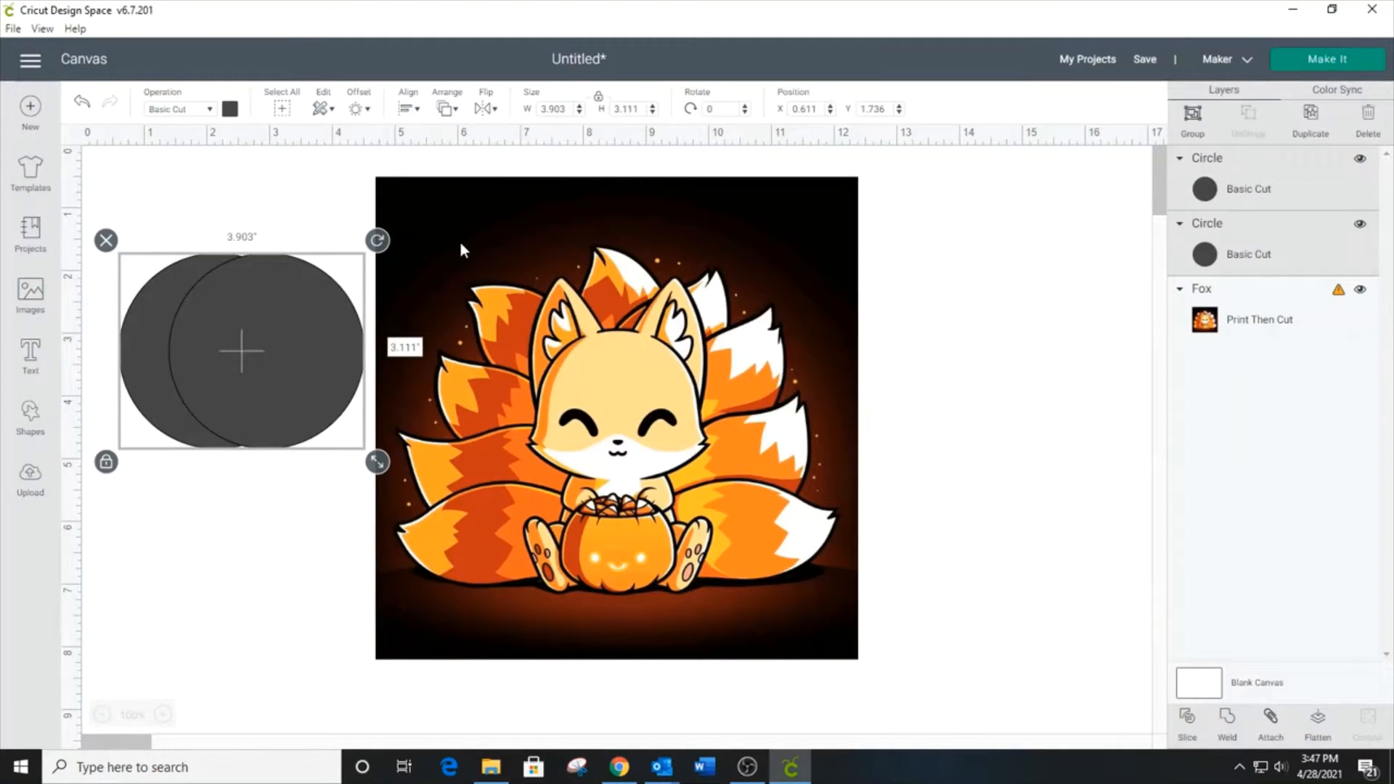
Step: Slice the two overlapping circles and delete both crescent pieces, keeping the pointed ovals
left_click(1191, 731)
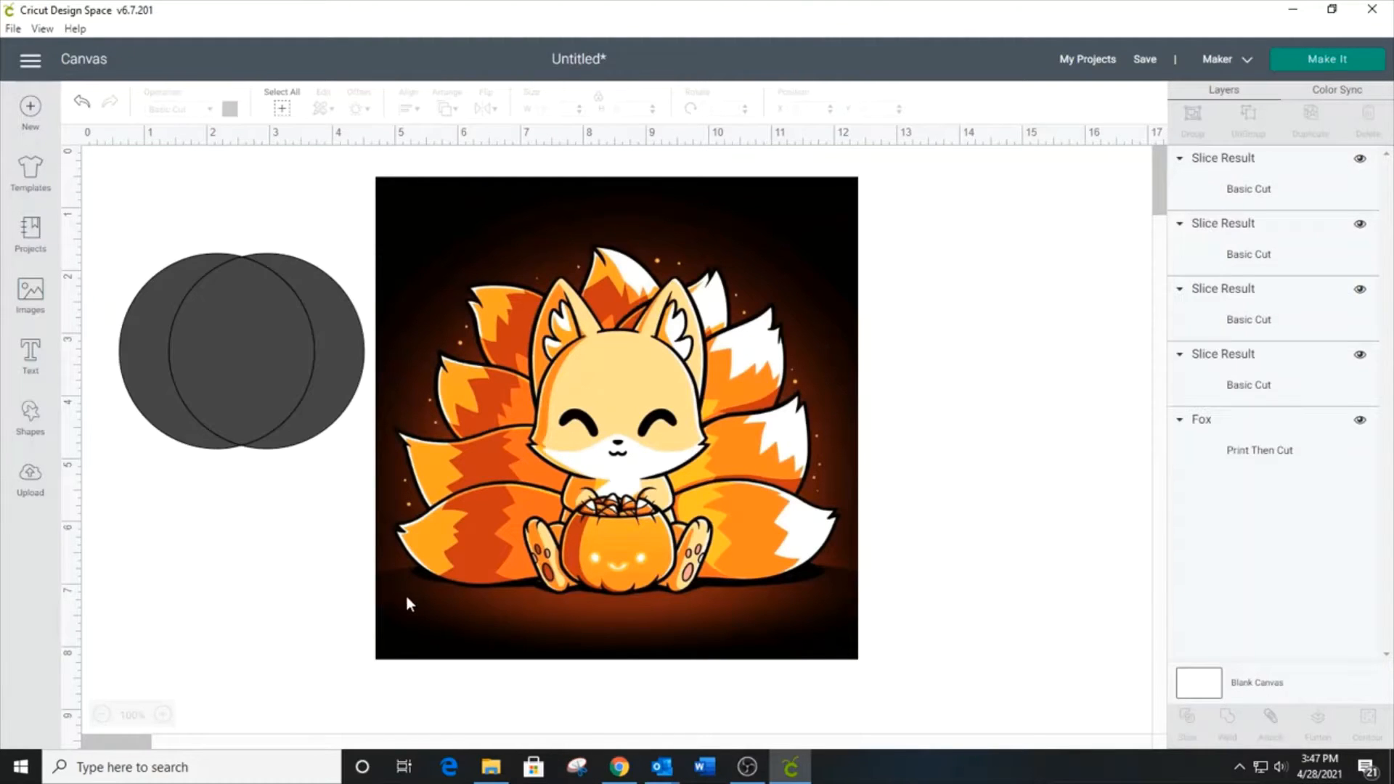
left_click(256, 398)
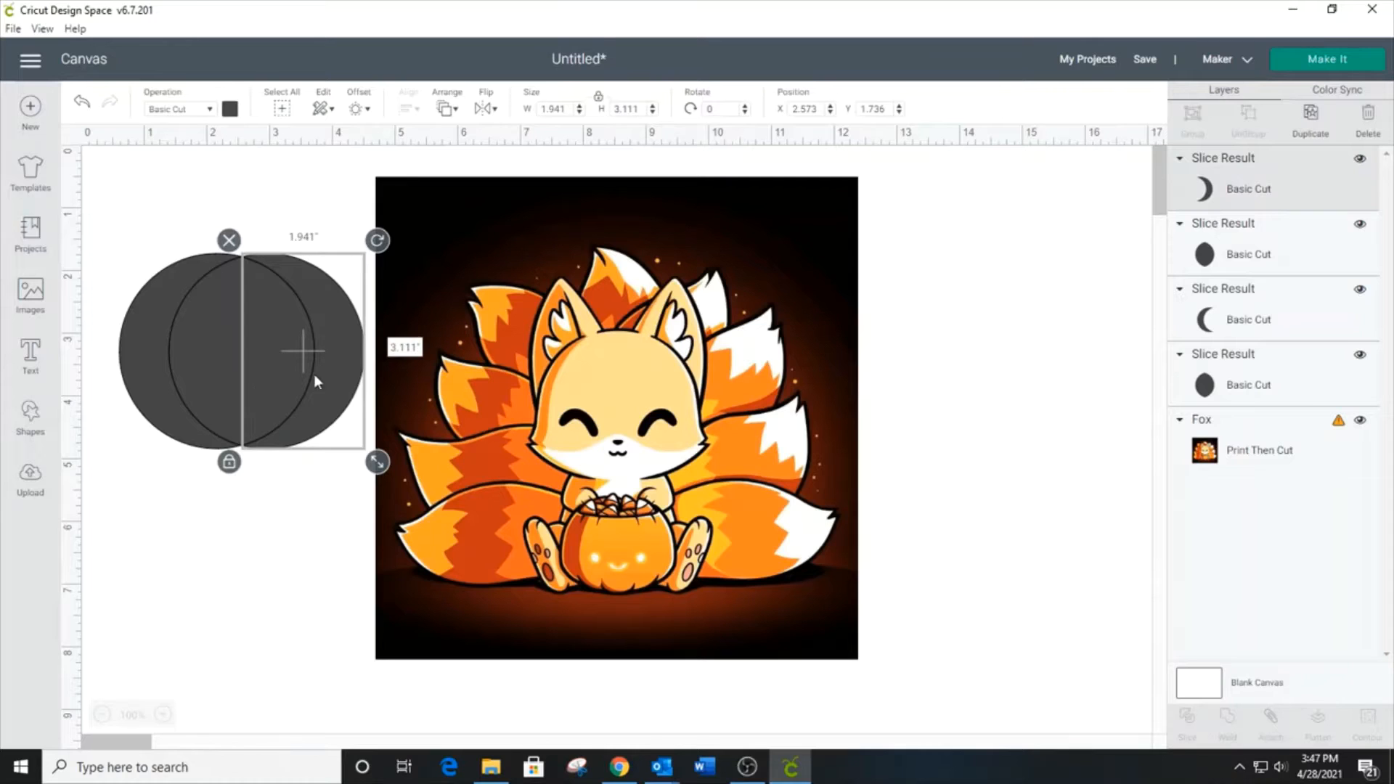
left_click(228, 241)
left_click(173, 274)
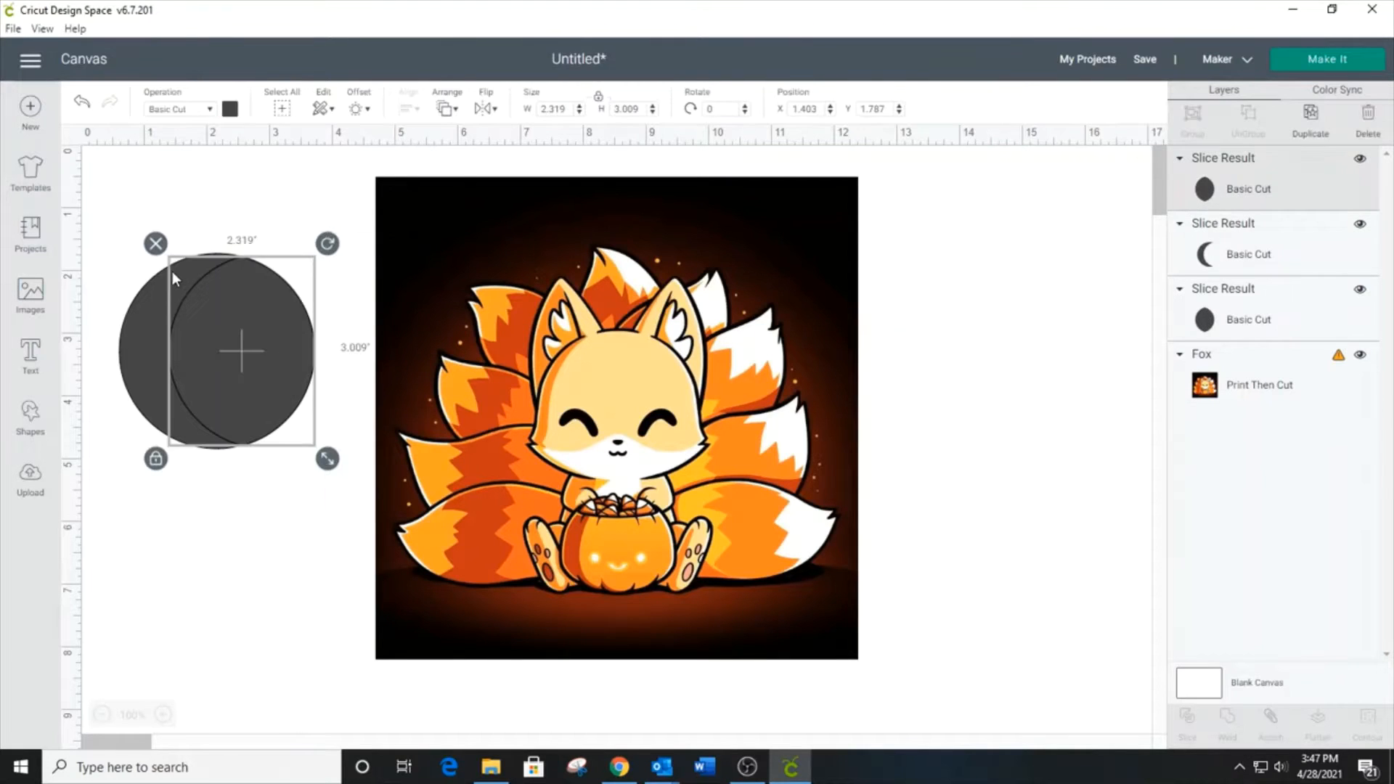
left_click_drag(206, 305, 285, 435)
left_click_drag(190, 324, 295, 322)
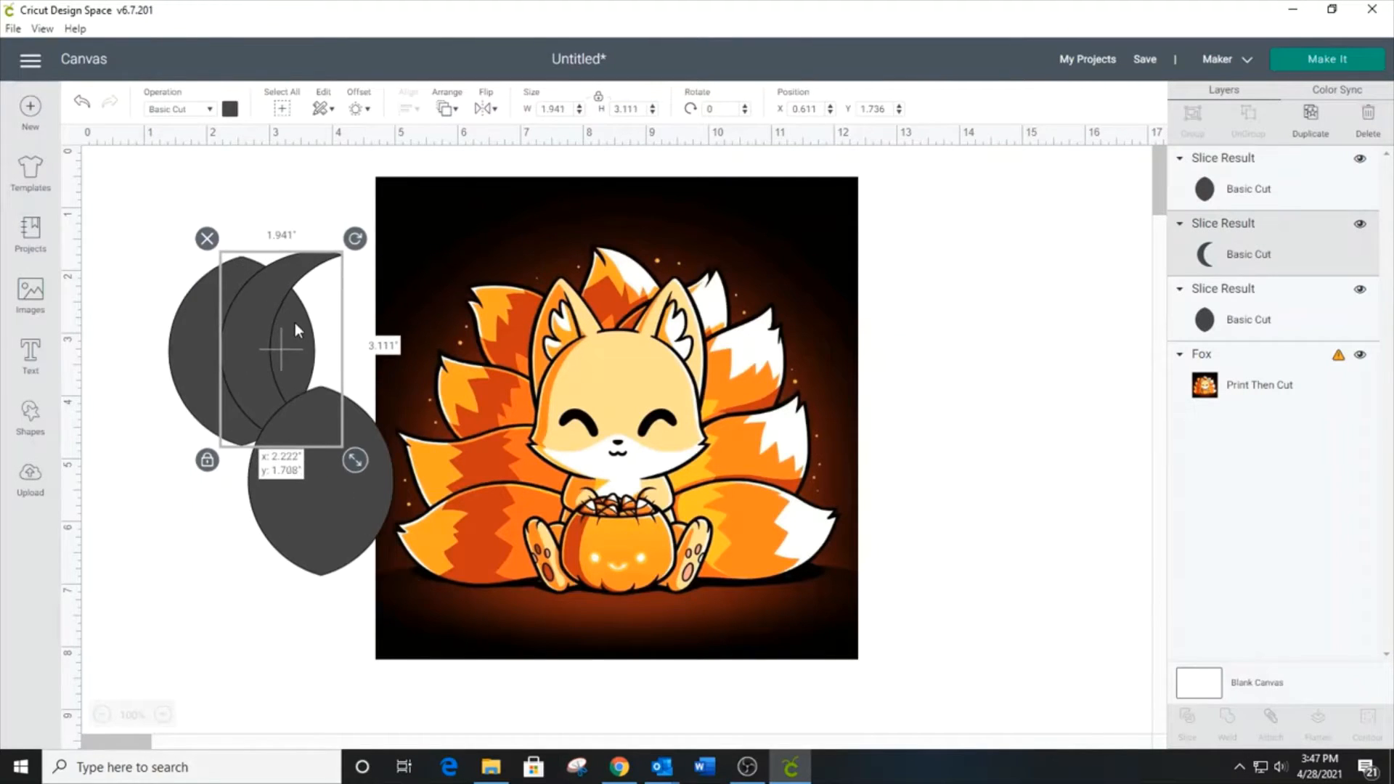
left_click(207, 238)
Step: Unlock one pointed oval's proportions, narrow it to about 1.4" wide by 3.08" high, and rotate it to about 101°
left_click(326, 468)
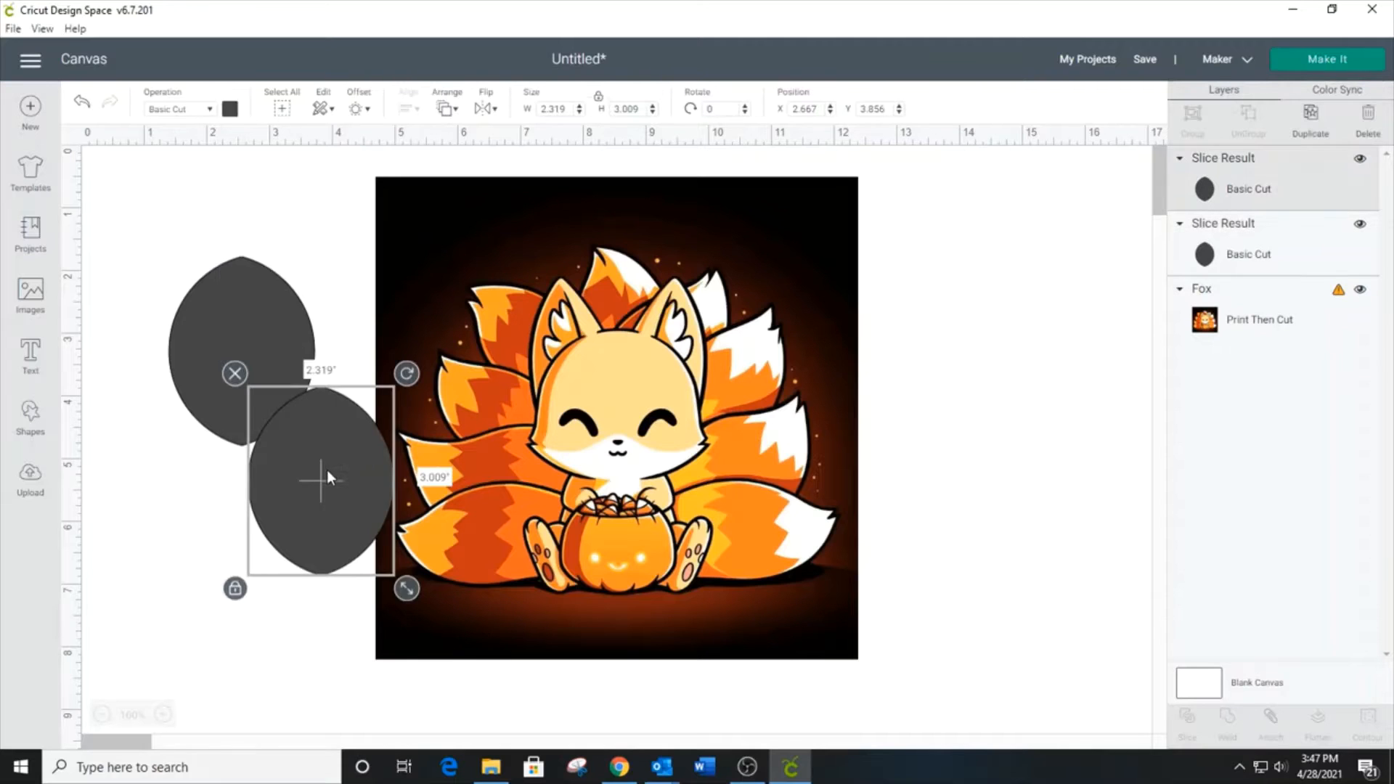
left_click(235, 588)
left_click_drag(406, 588, 349, 591)
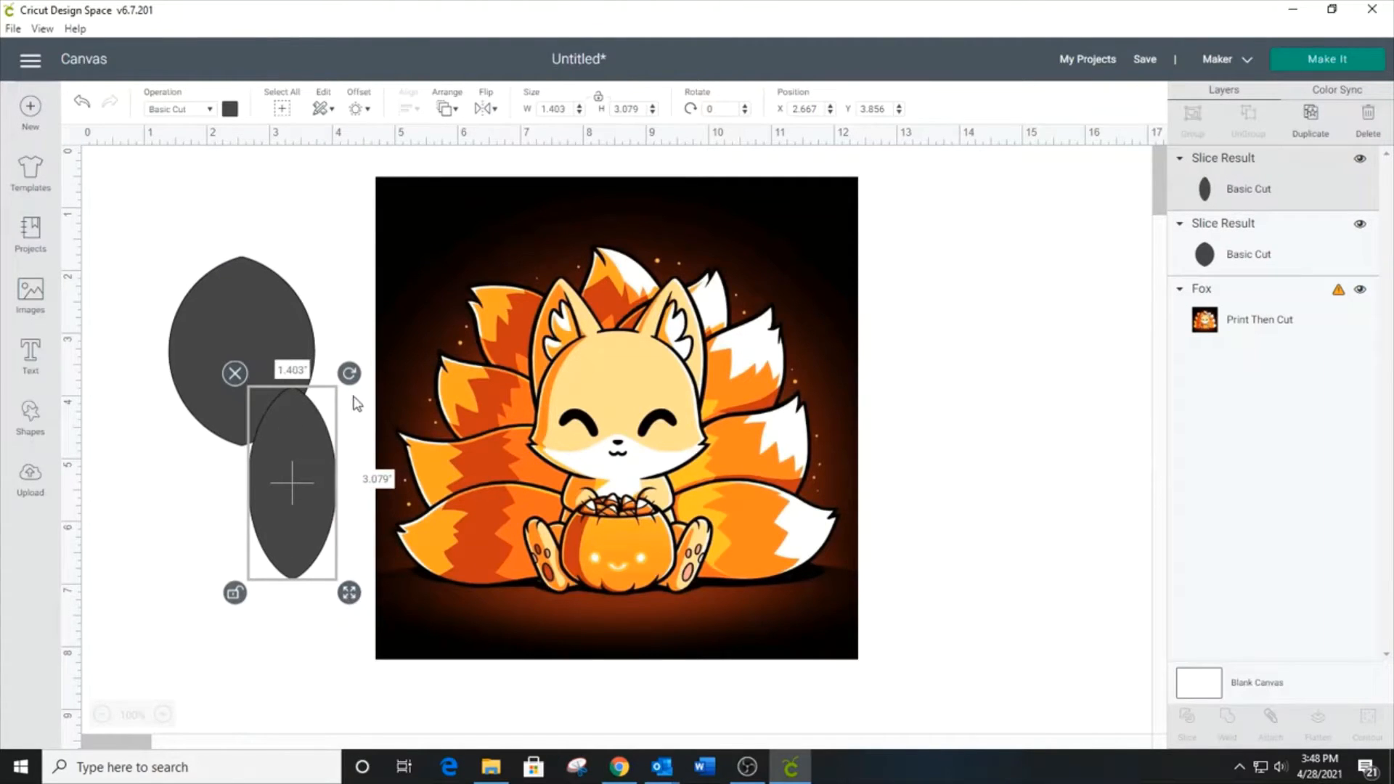
left_click_drag(349, 373, 469, 617)
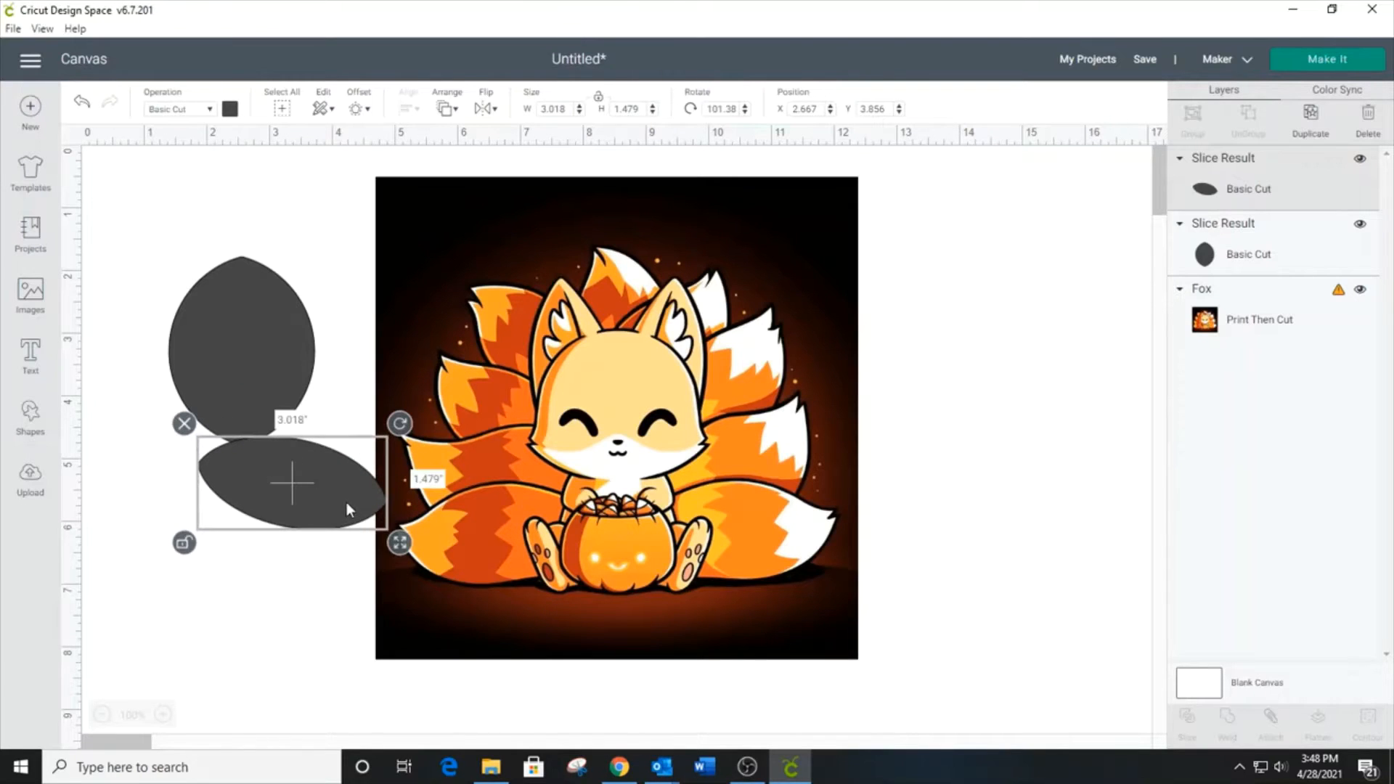
Step: Fit the narrow oval over the fox's lowest left tail, rotated to about 80° and enlarged to about 3.2" by 1.67"
left_click_drag(347, 508, 543, 560)
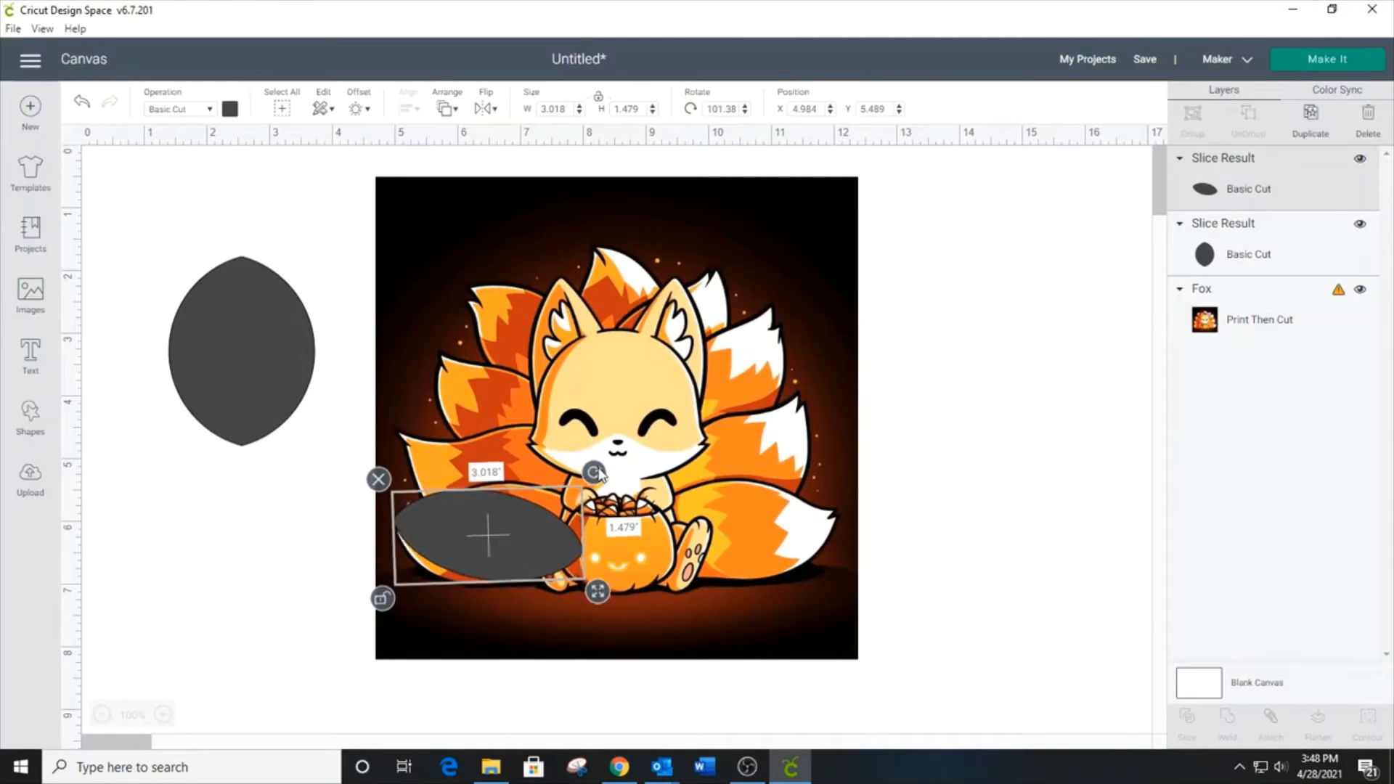
mouse_move(599, 473)
left_mouse_down()
mouse_move(569, 439)
mouse_move(595, 475)
left_mouse_up()
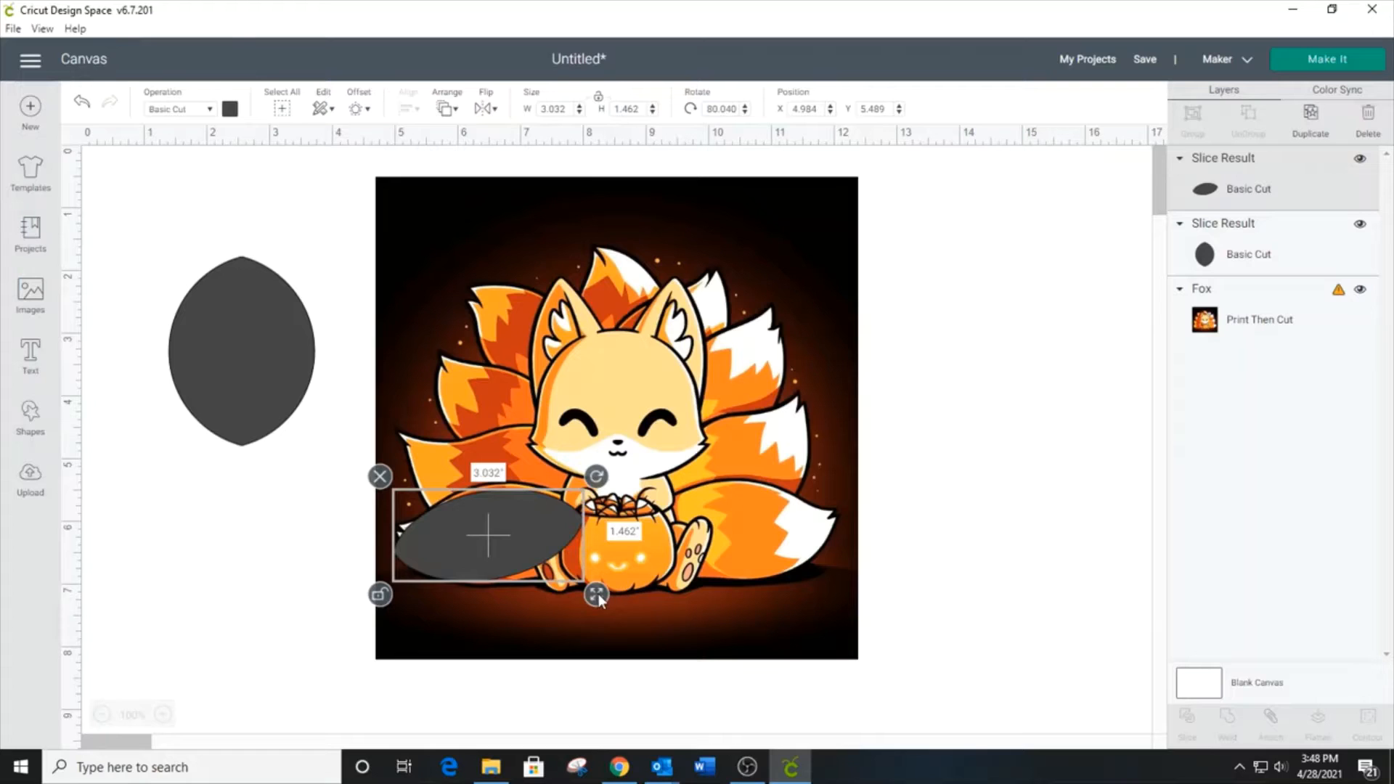
left_click_drag(598, 594, 608, 608)
left_click_drag(498, 540, 490, 534)
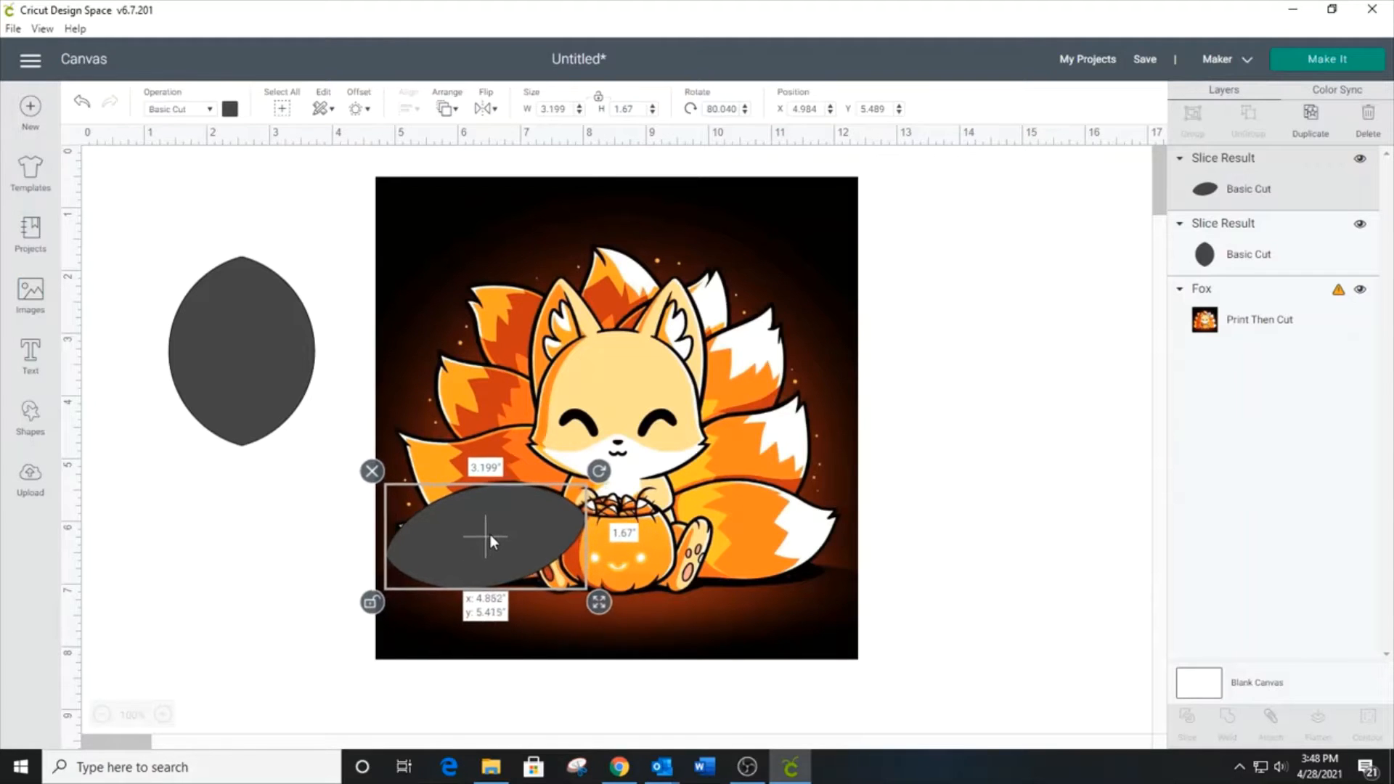
Step: Duplicate the tail oval, flip the copy horizontally, and place it over the lowest right tail
left_click(1310, 117)
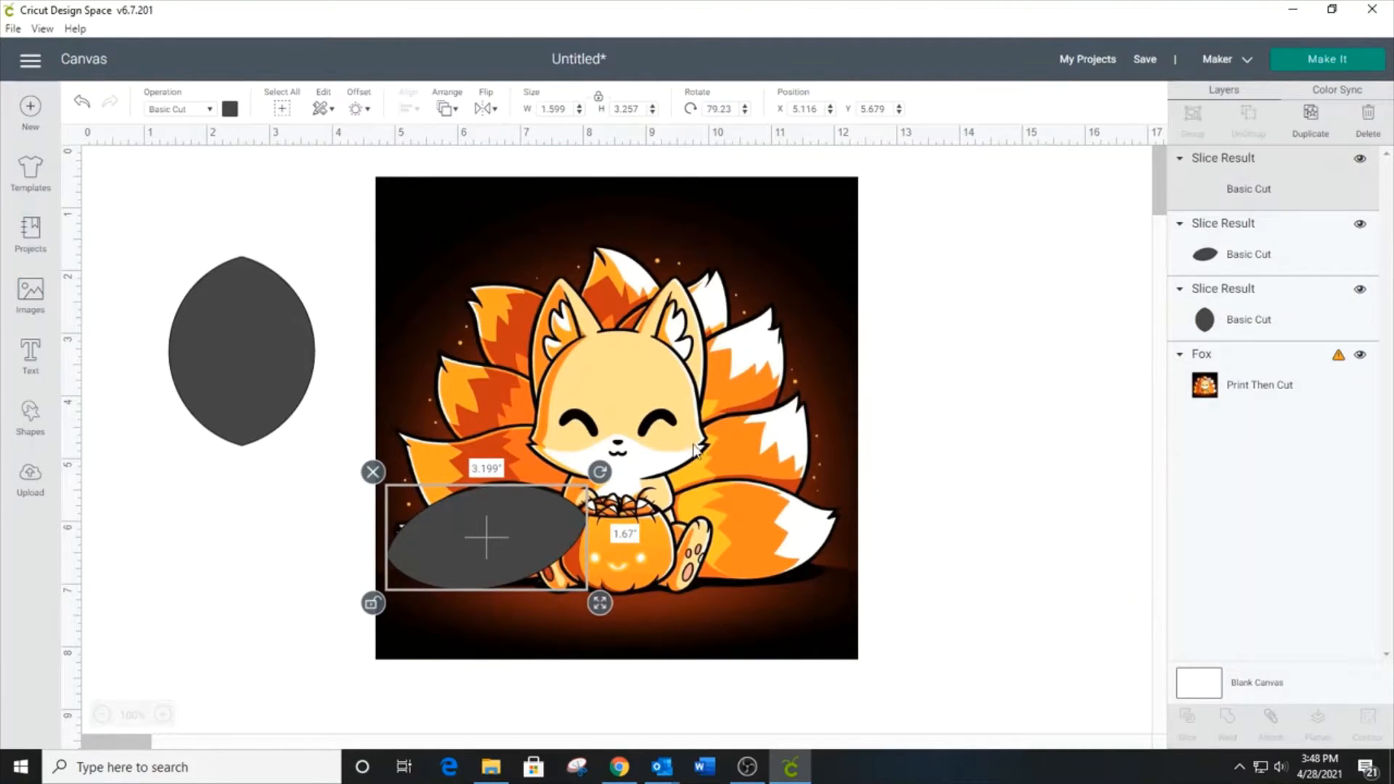
left_click_drag(556, 551, 781, 471)
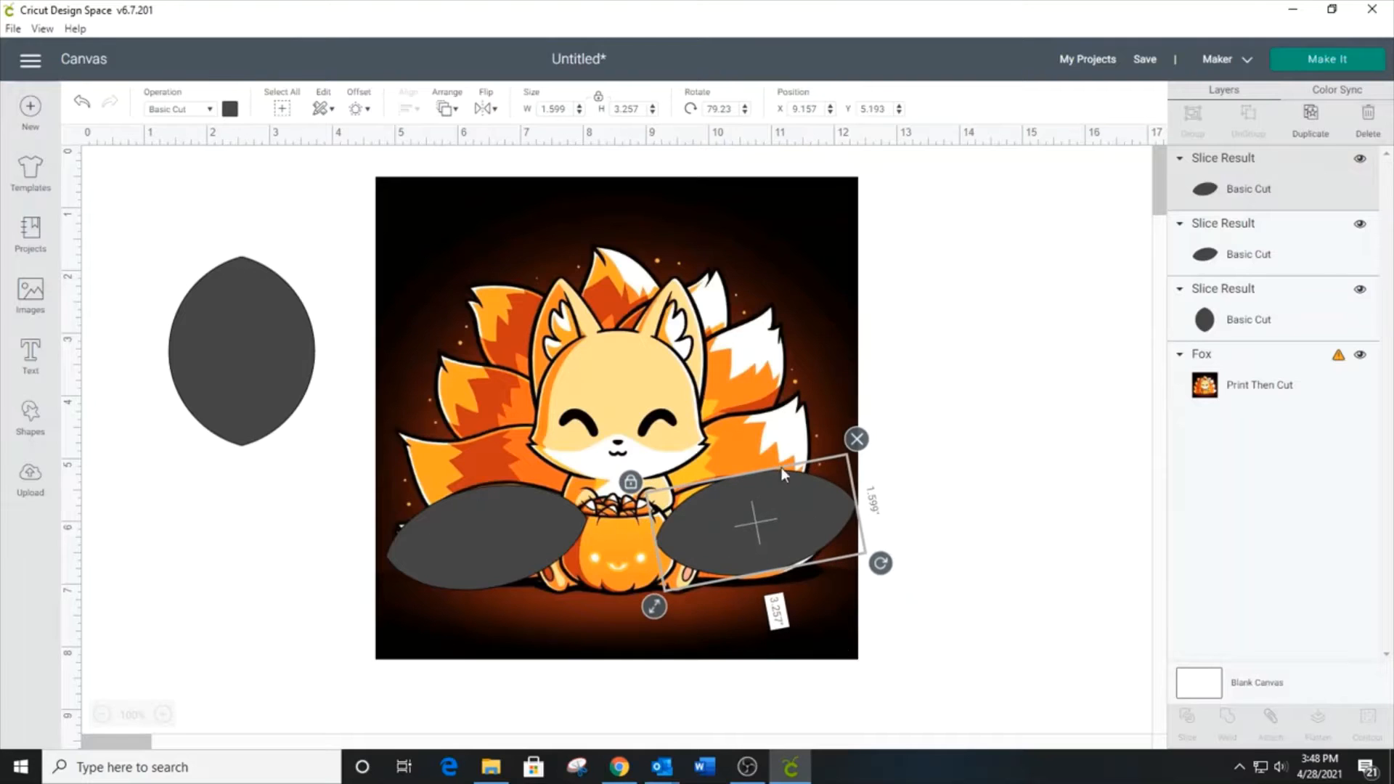
left_click(497, 113)
left_click(543, 133)
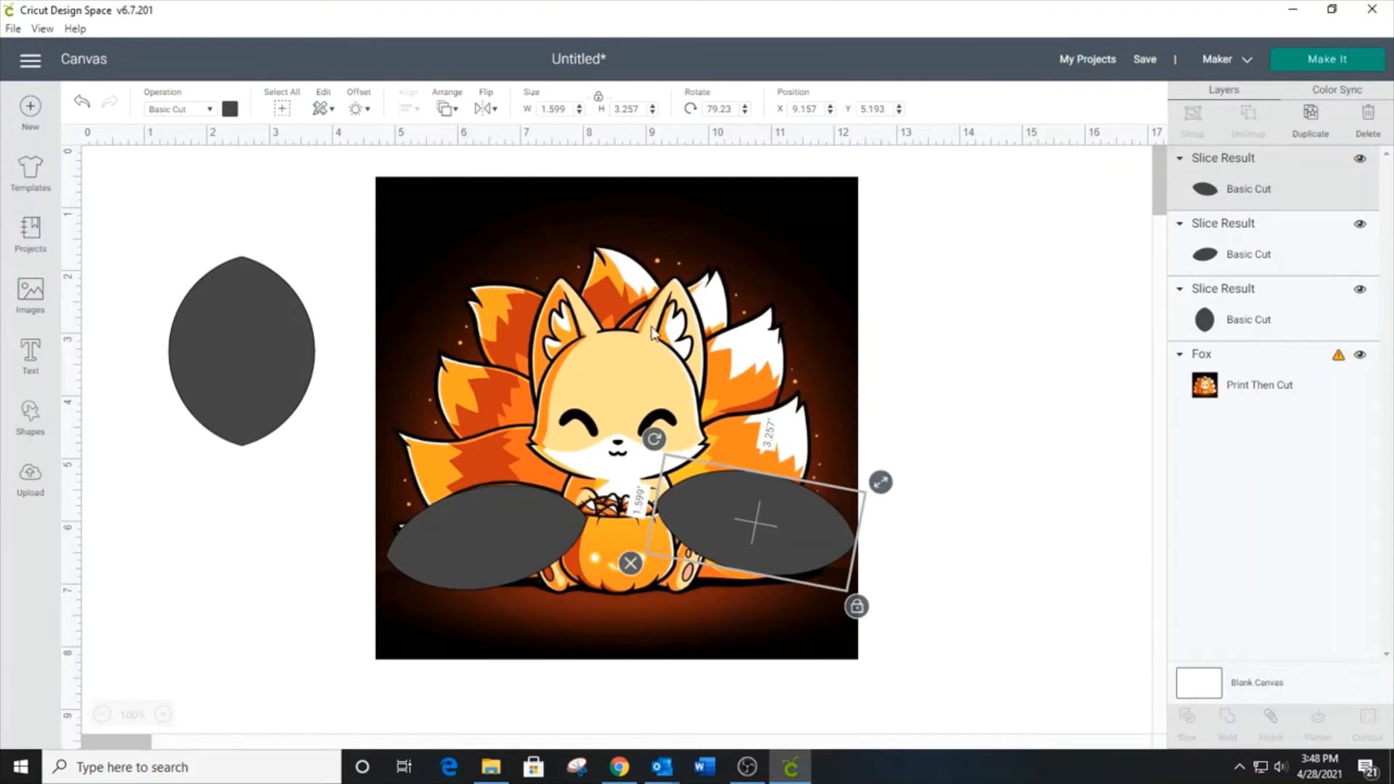
mouse_move(771, 537)
left_mouse_down()
mouse_move(767, 580)
mouse_move(757, 538)
left_mouse_up()
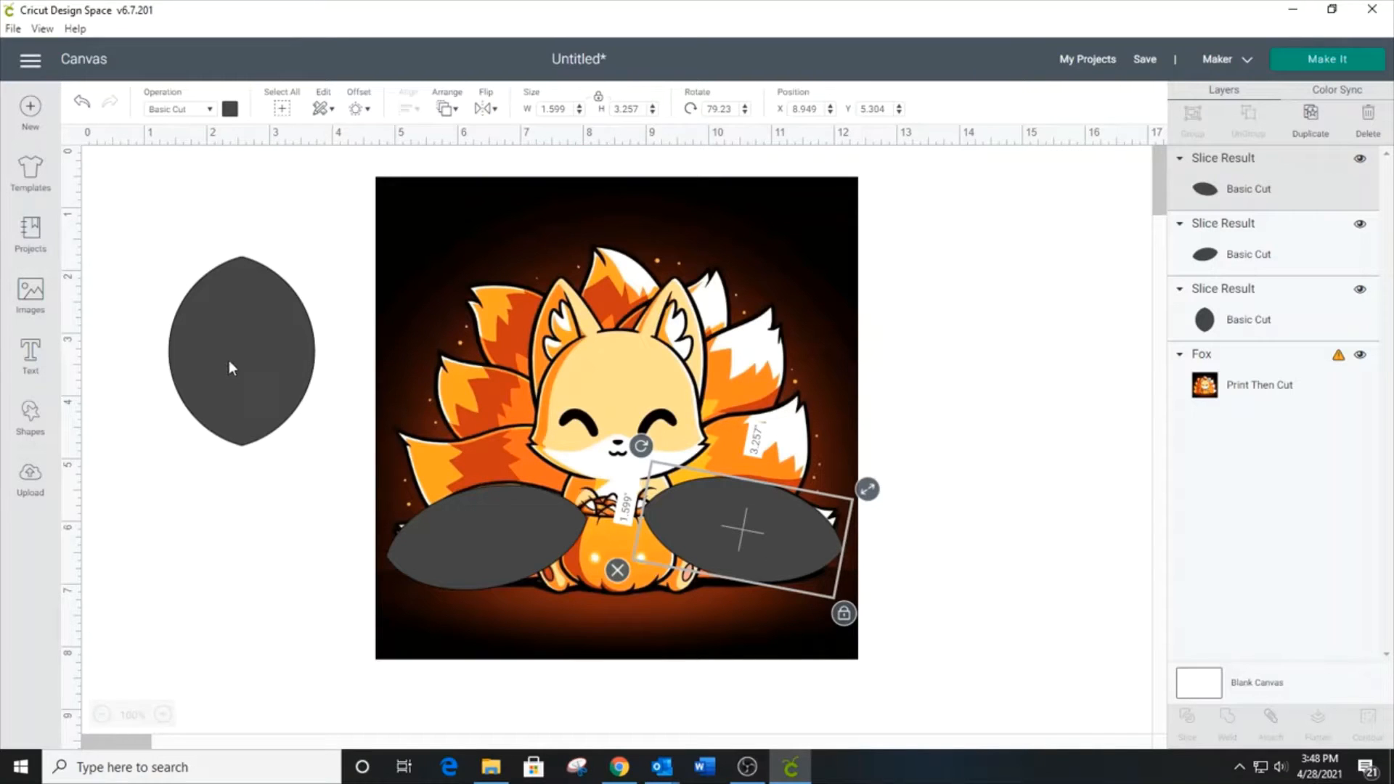
Step: Duplicate the lowest left oval, move the copy over the second left tail, and rotate it to about 102°
left_click(483, 559)
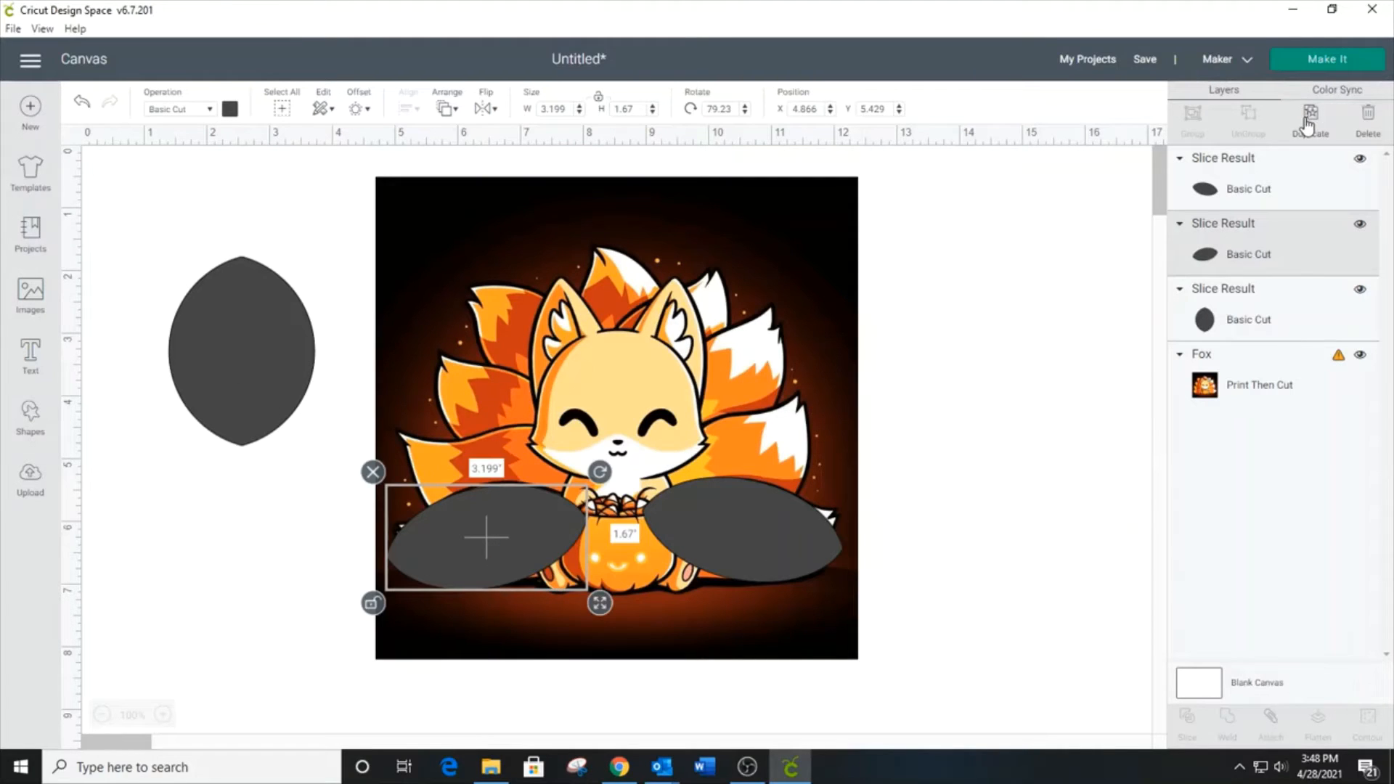
key("ctrl+d")
left_click_drag(521, 523, 539, 457)
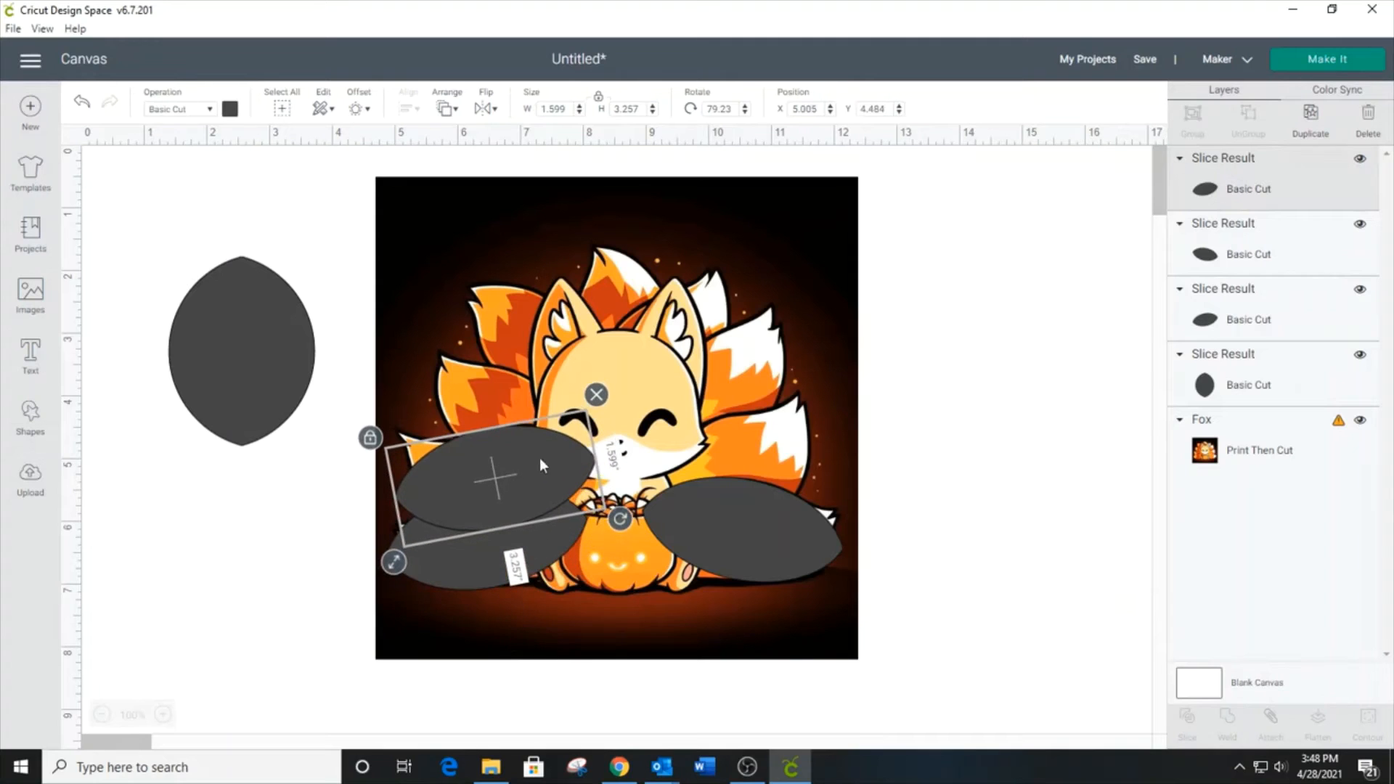
left_click_drag(626, 524, 587, 559)
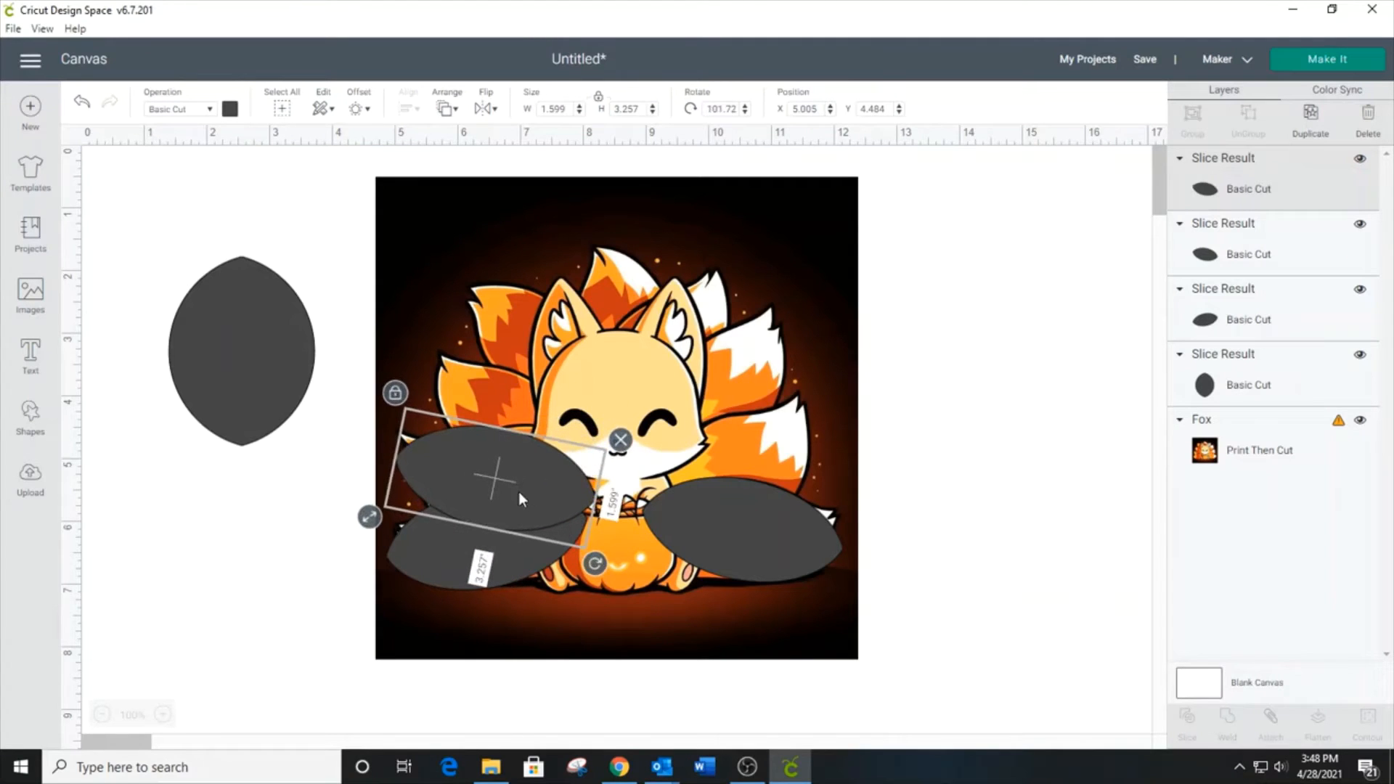
Step: Add another copy of the second left oval over the third left tail, rotated to about 119°
left_click_drag(518, 491, 545, 390)
key("ctrl+d")
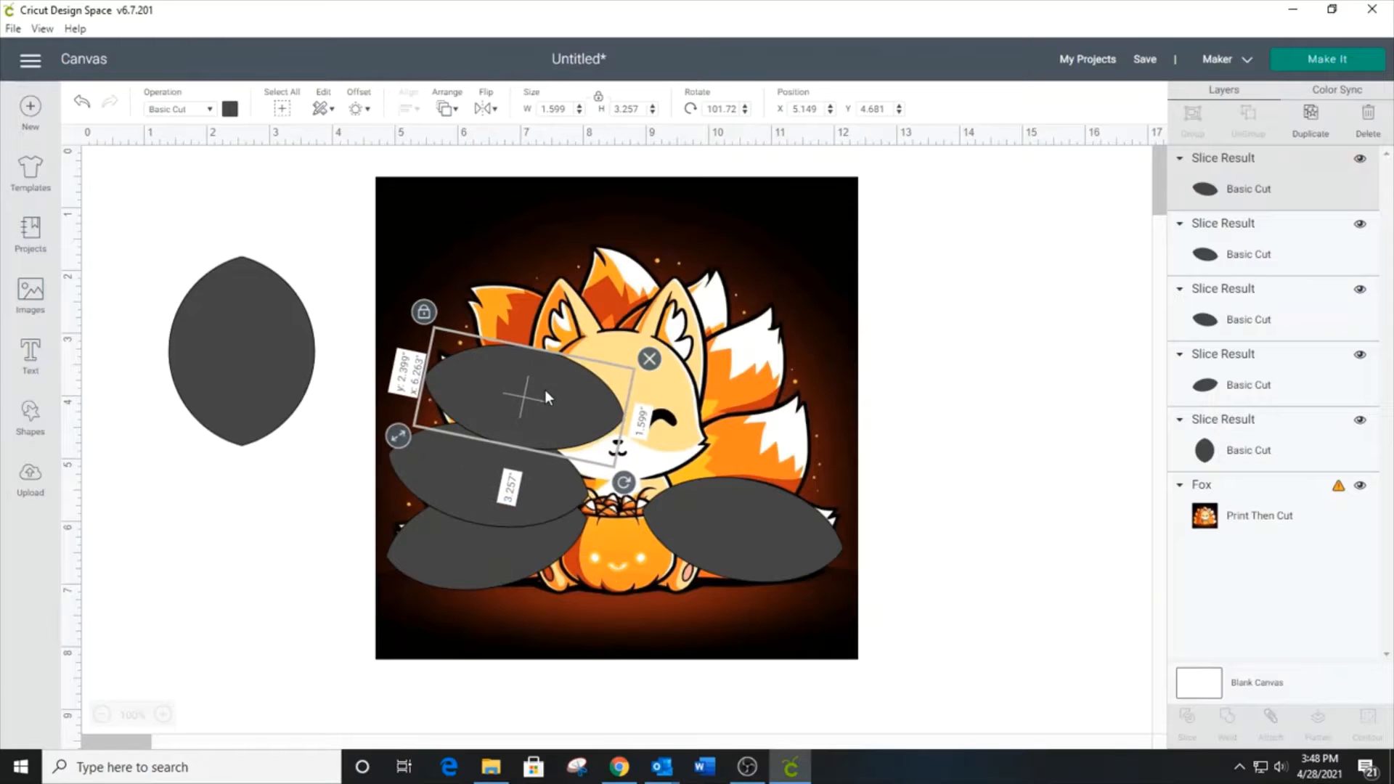
left_click_drag(624, 483, 597, 511)
left_click_drag(556, 407, 540, 411)
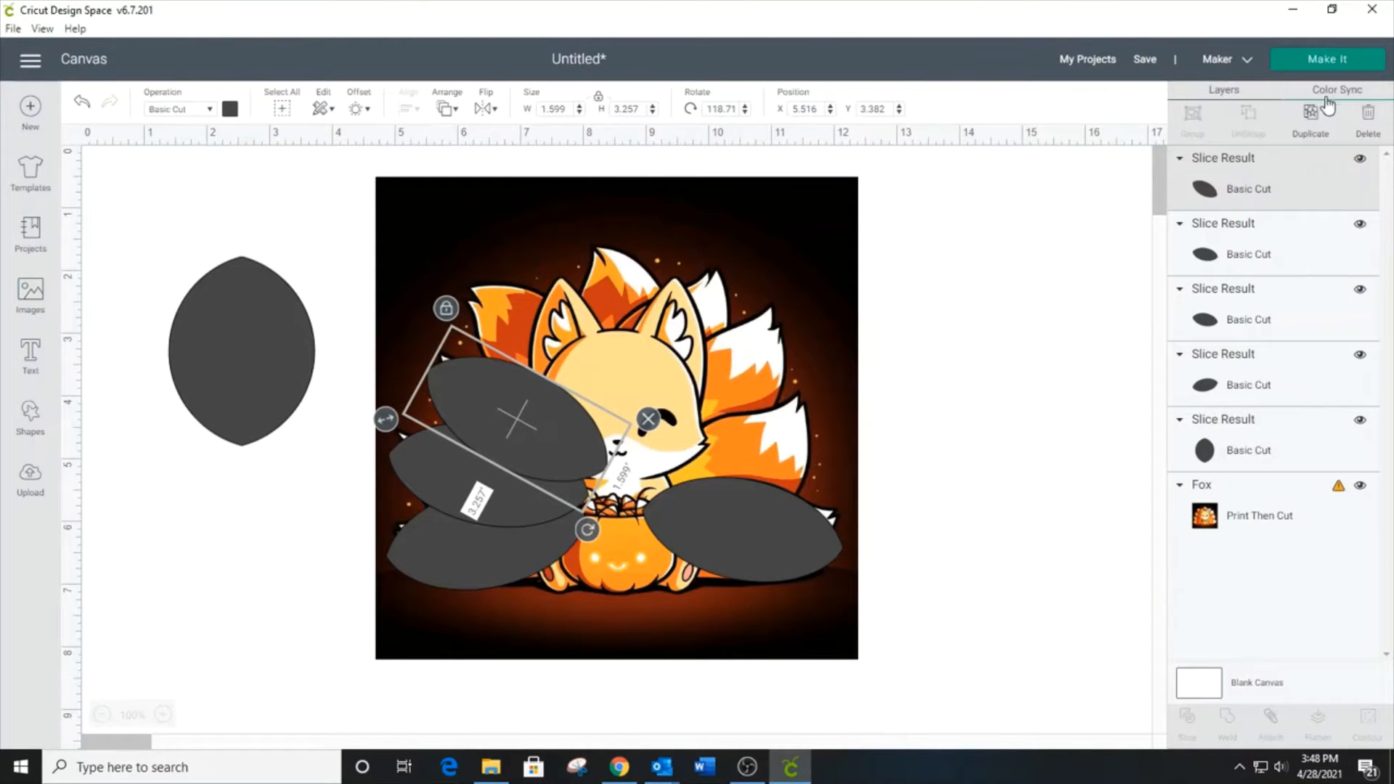
Step: Duplicate the third left oval and fit the copy over the uppermost left tail, rotated to about 133°
left_click(1309, 127)
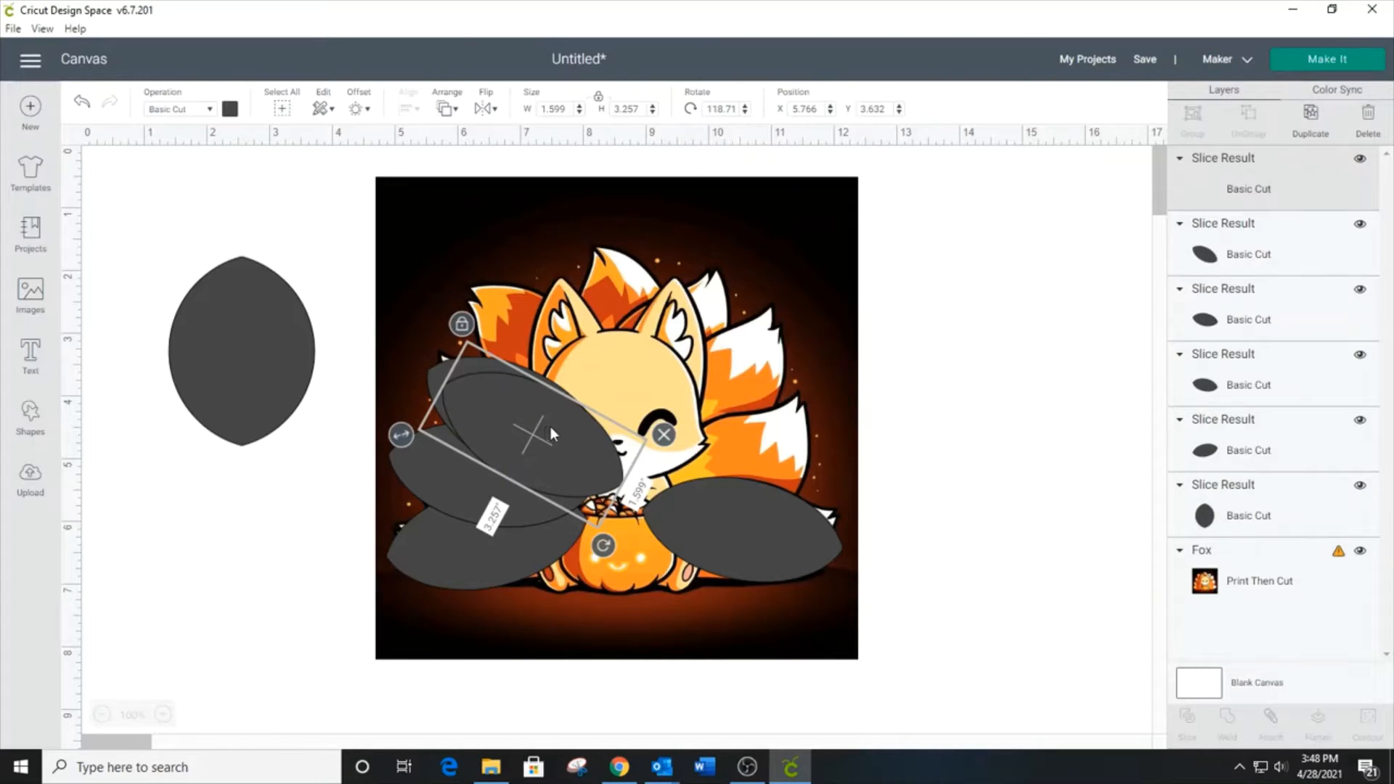
left_click_drag(551, 425, 570, 336)
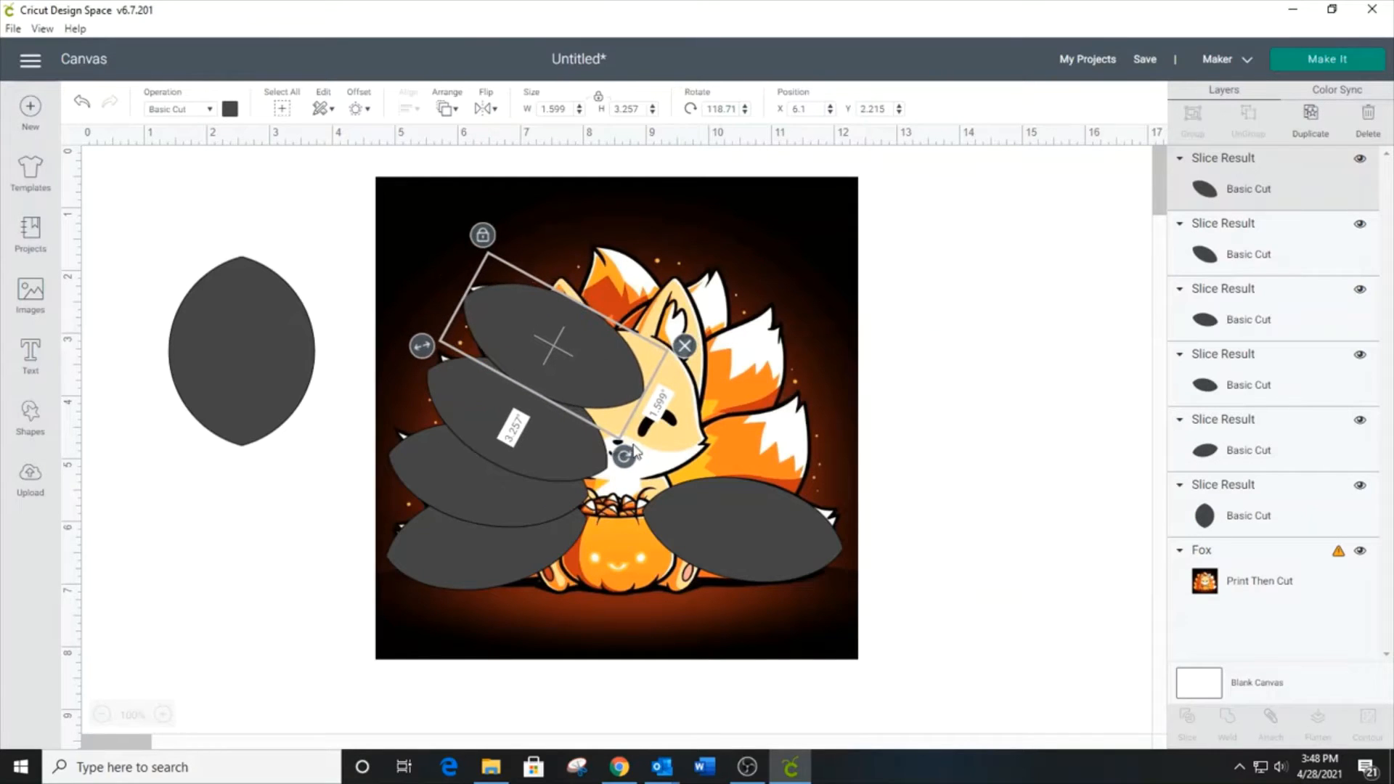
left_click_drag(624, 461, 593, 469)
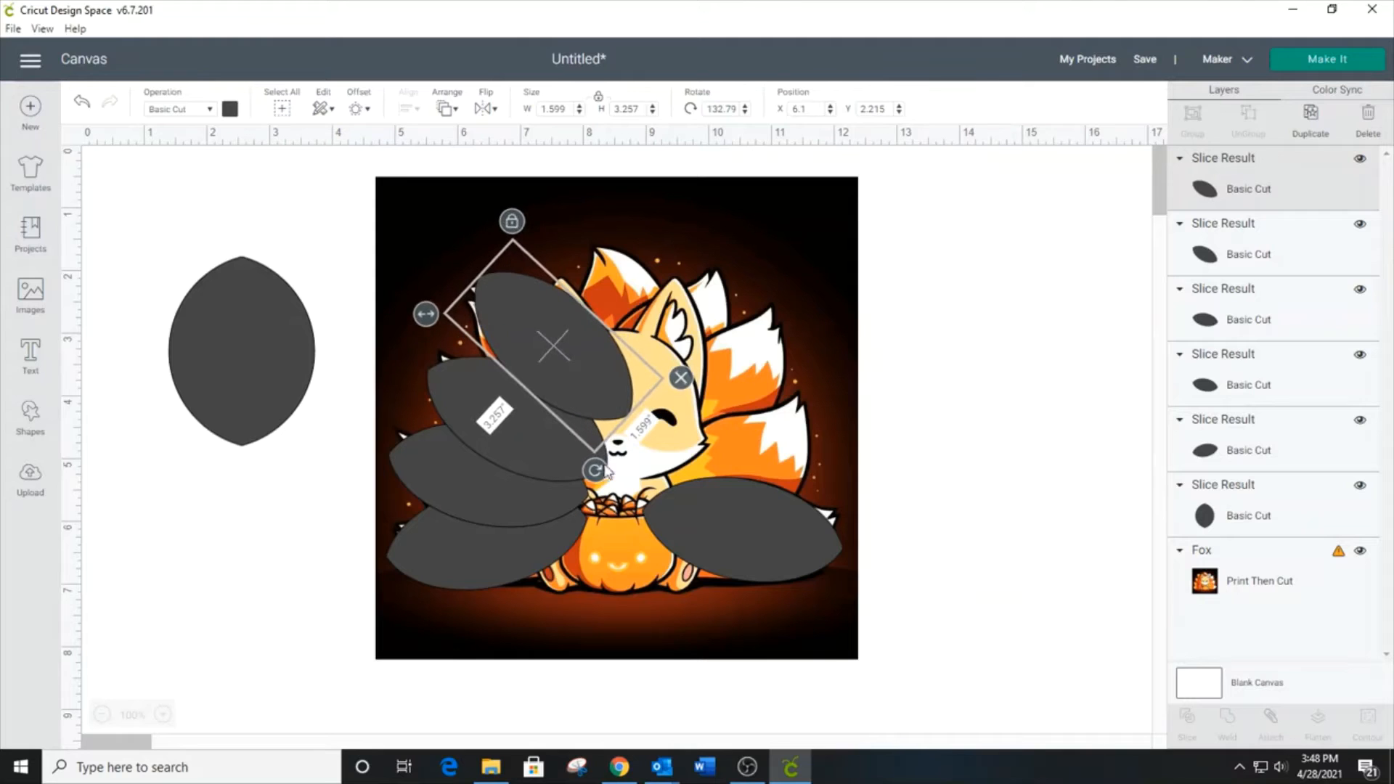
left_click_drag(570, 354, 567, 369)
Step: Duplicate the uppermost left oval, rotate the copy to about 177°, and place it over the top center tail
left_click(1303, 122)
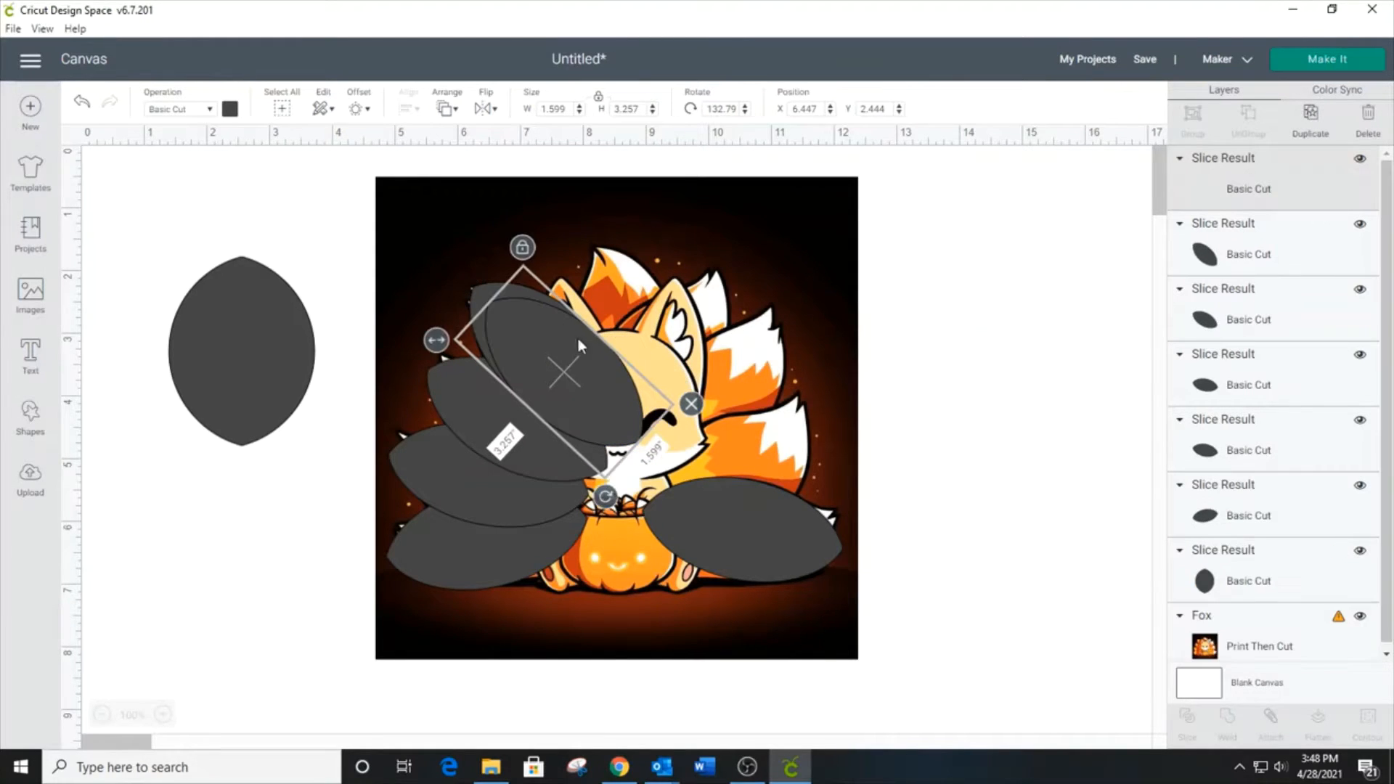
left_click_drag(607, 496, 501, 503)
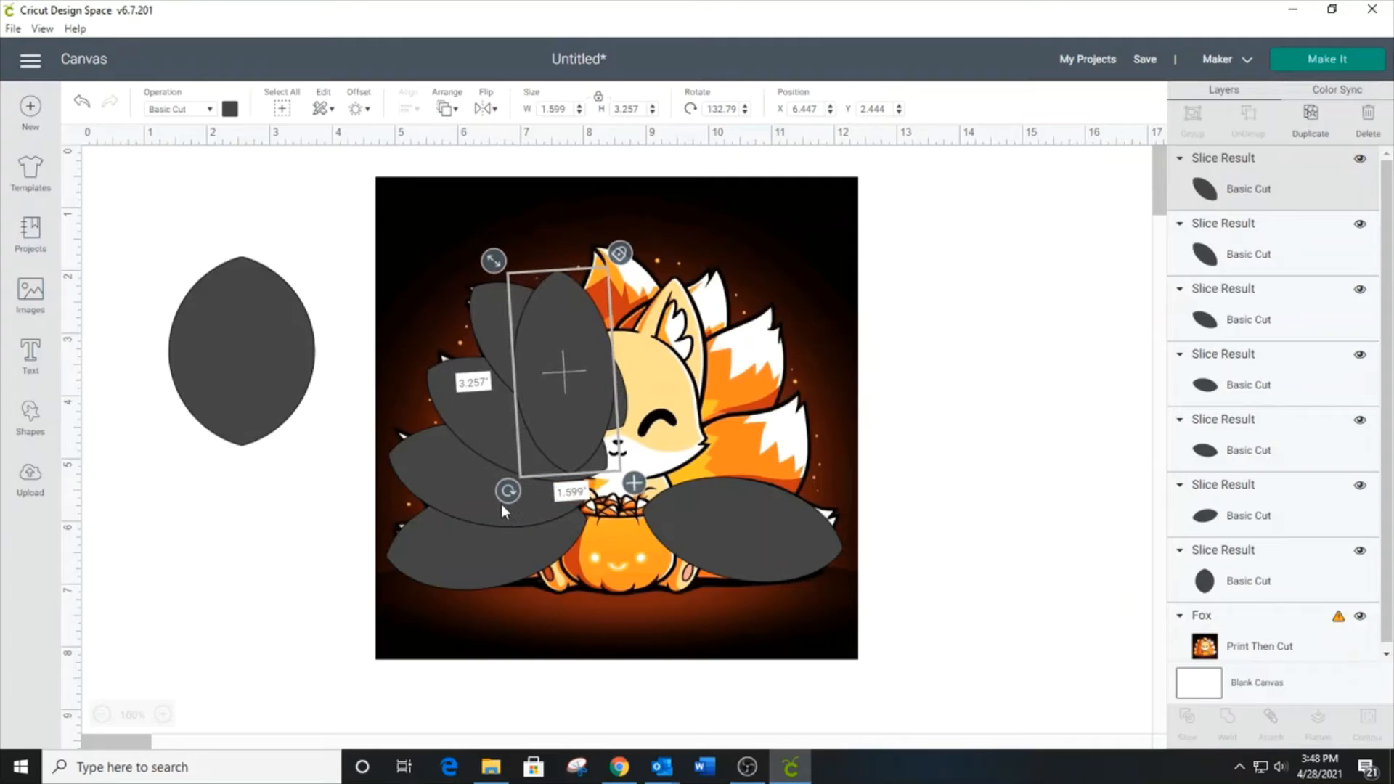
left_click_drag(569, 387, 626, 360)
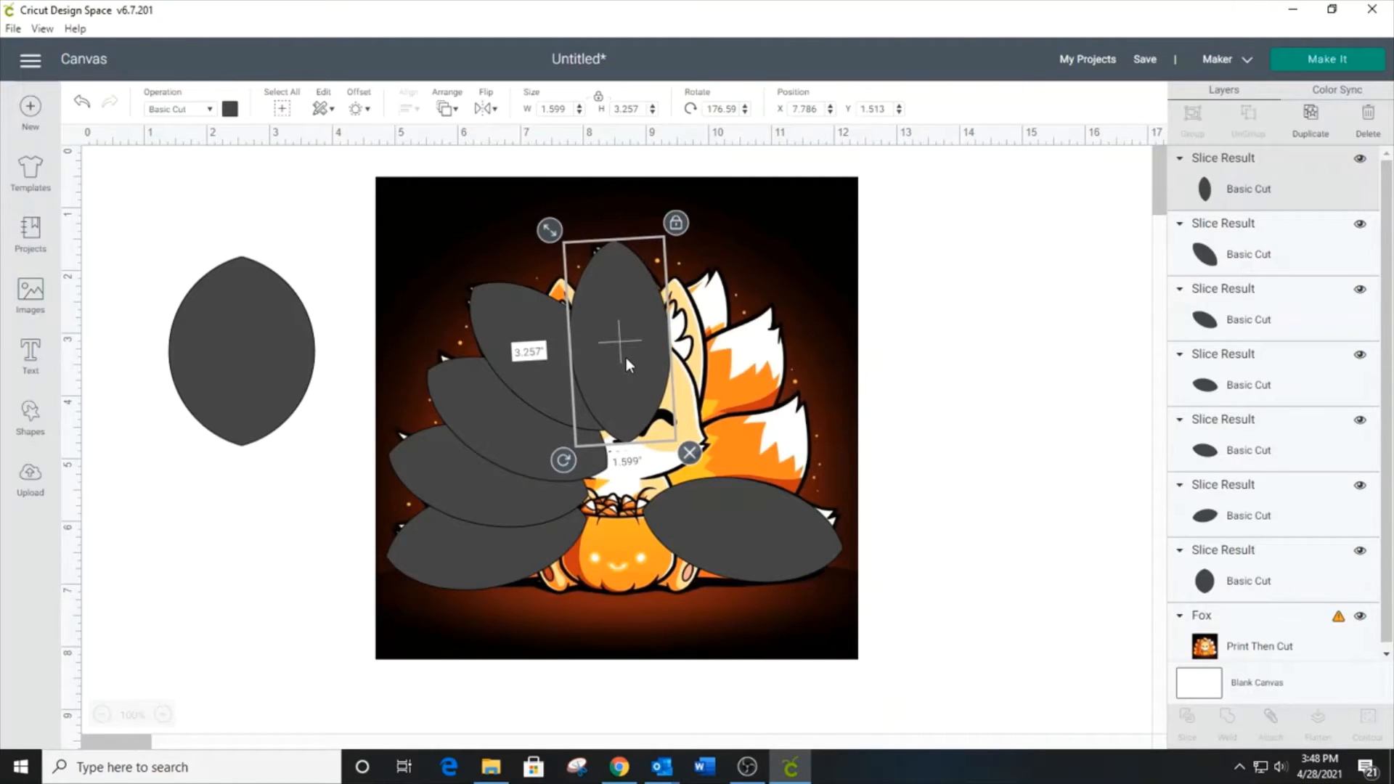
Step: Duplicate the second left oval, flip the copy horizontally, and place it over the second right tail
left_click(517, 511)
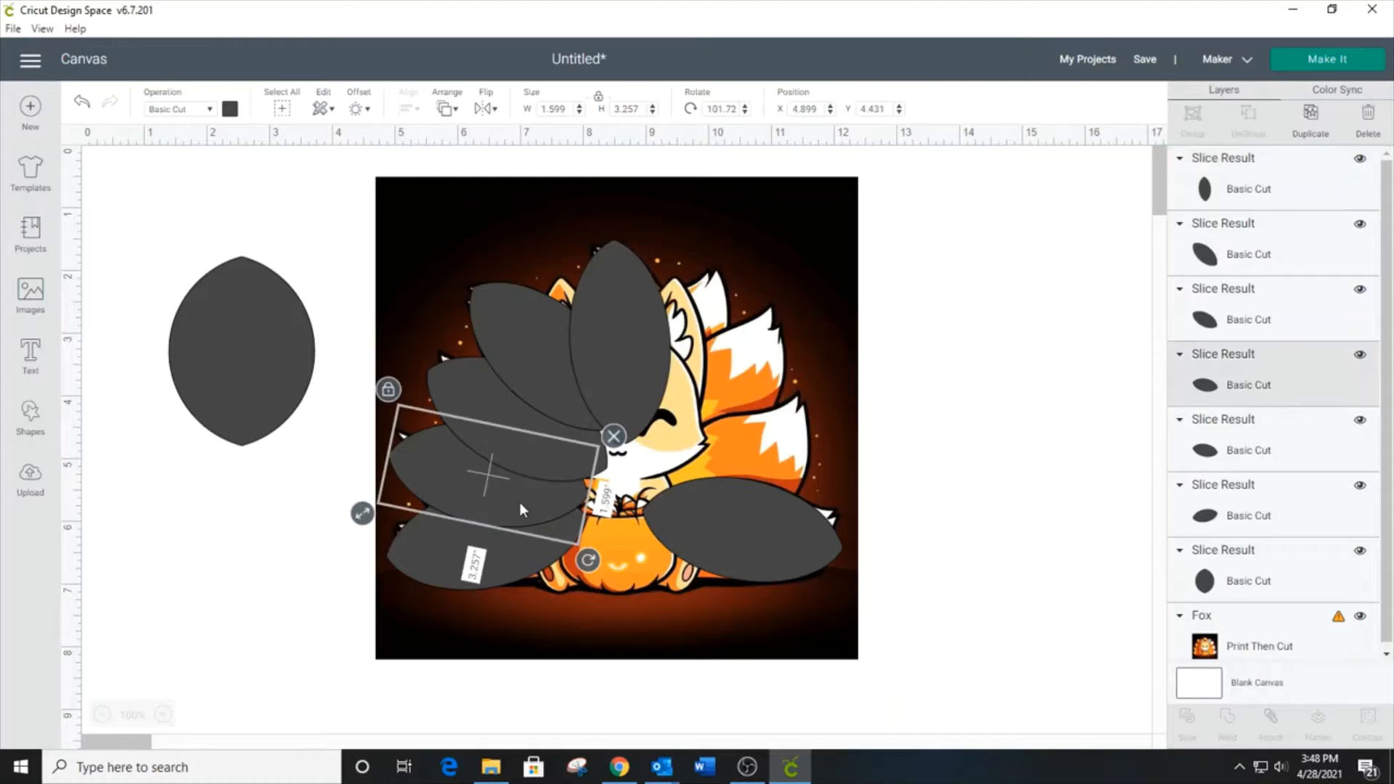
left_click(1307, 115)
left_click(484, 108)
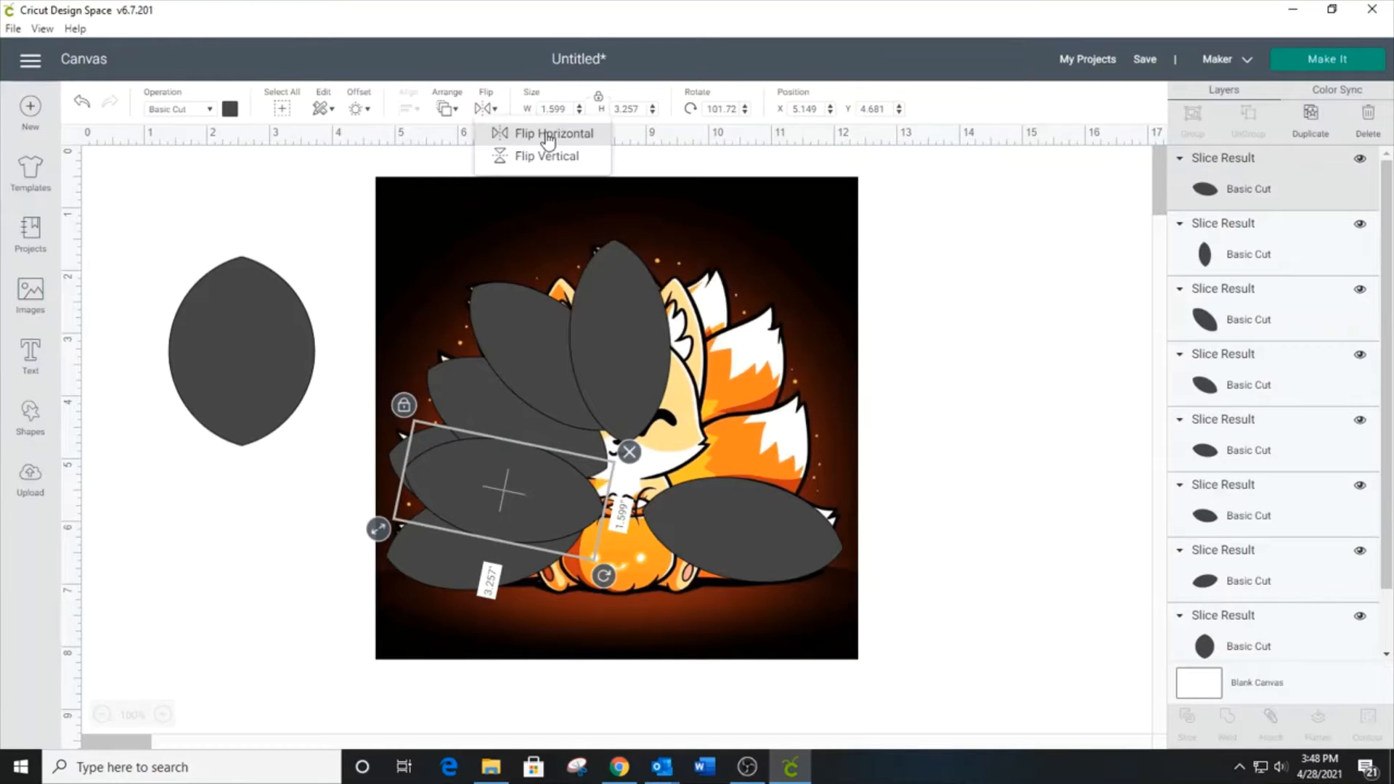
left_click(545, 133)
left_click_drag(525, 486, 756, 463)
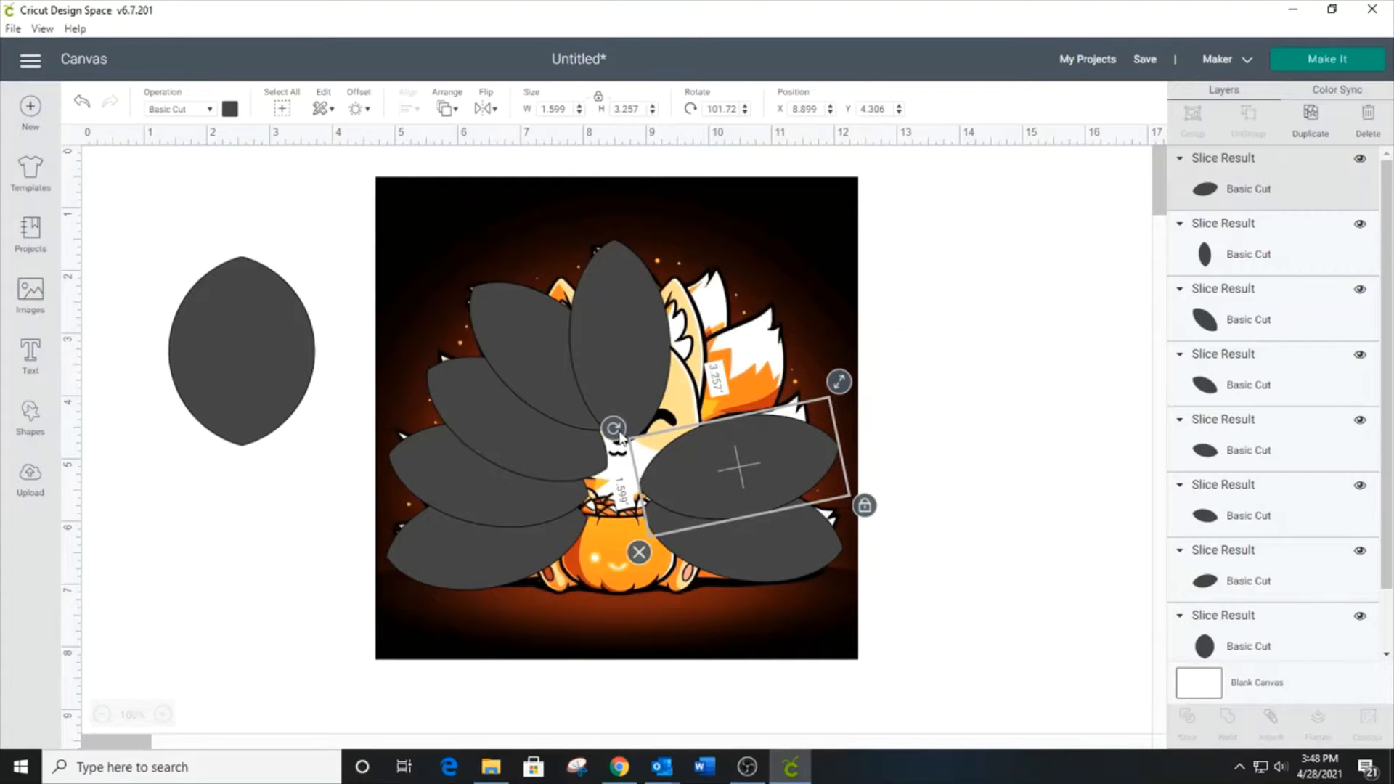
Step: Adjust the second right oval's rotation, duplicate the uppermost left oval, flip the copy horizontally, and place it over the third right tail
left_click_drag(619, 435, 628, 470)
left_click(559, 381)
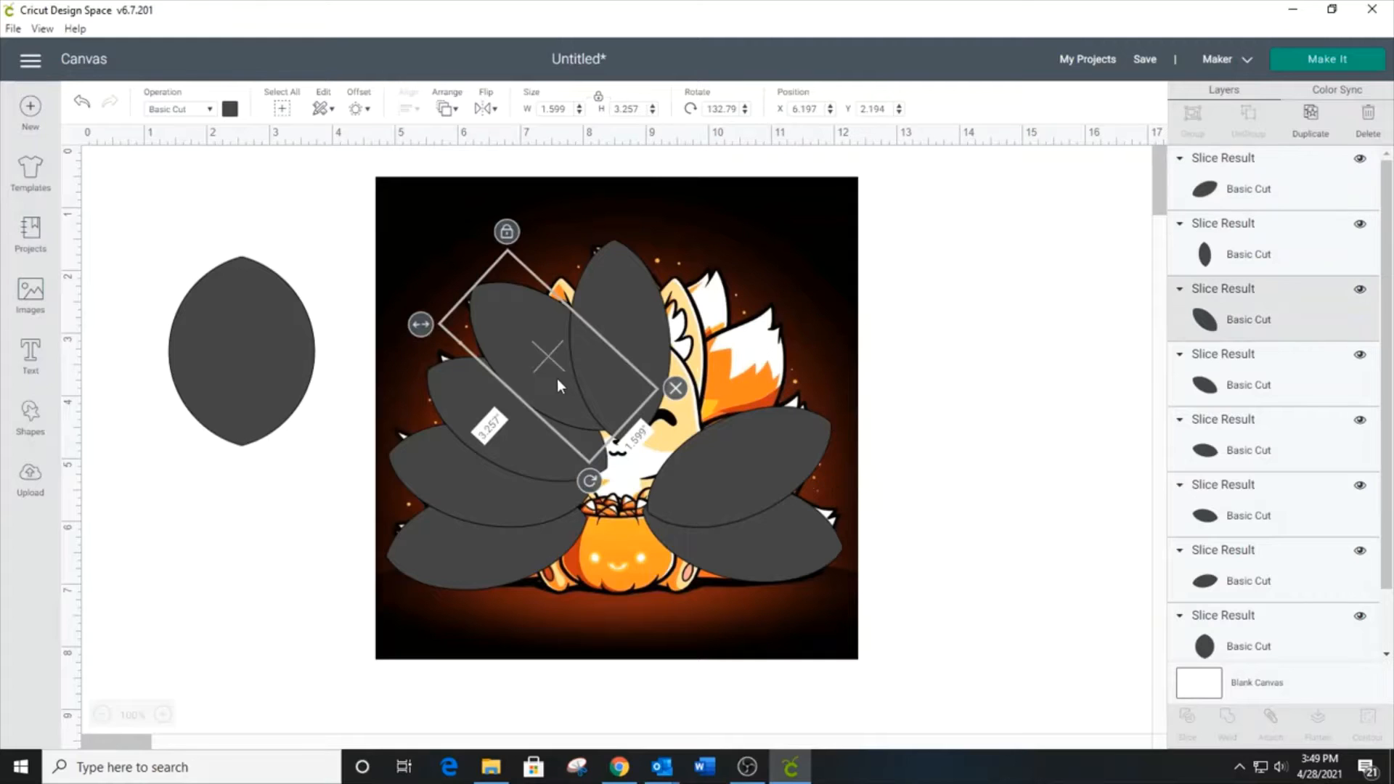
left_click(1286, 134)
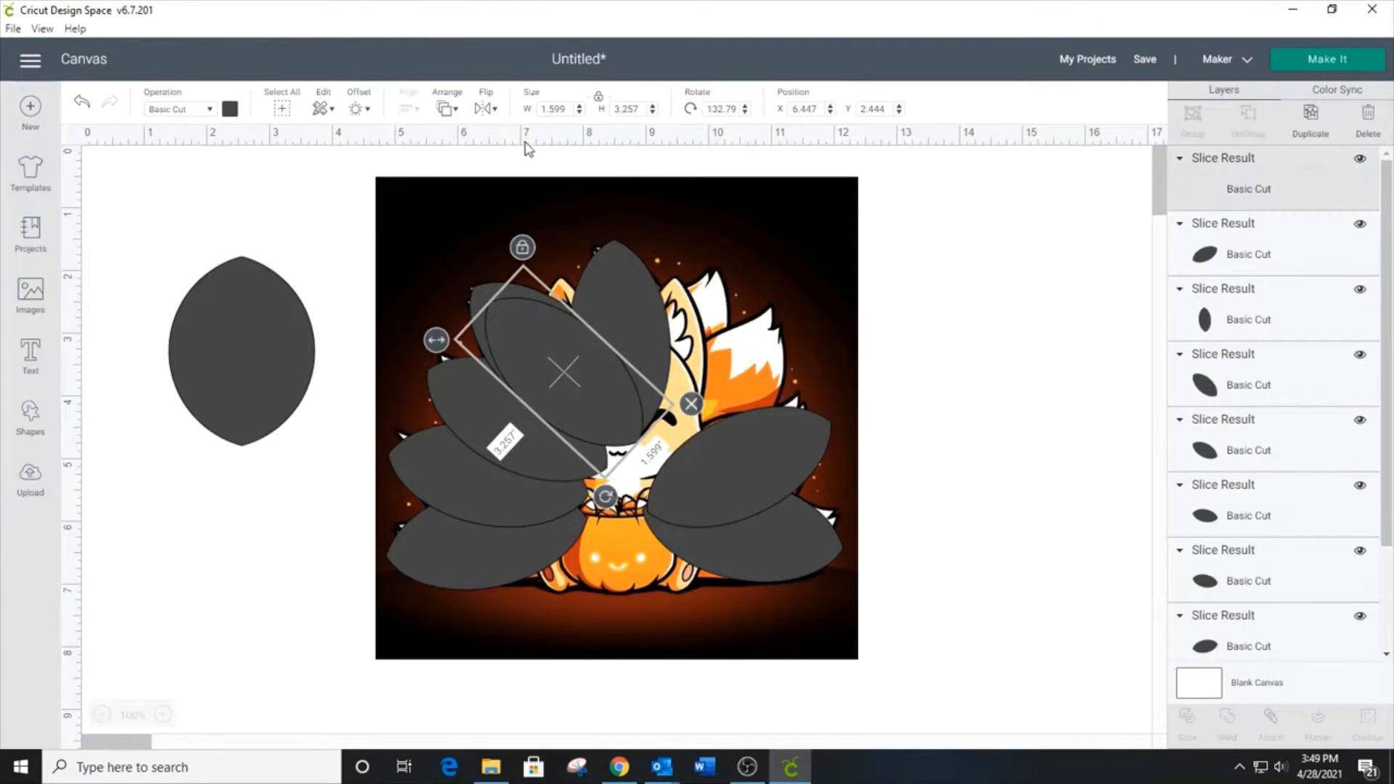
left_click(484, 109)
left_click(517, 133)
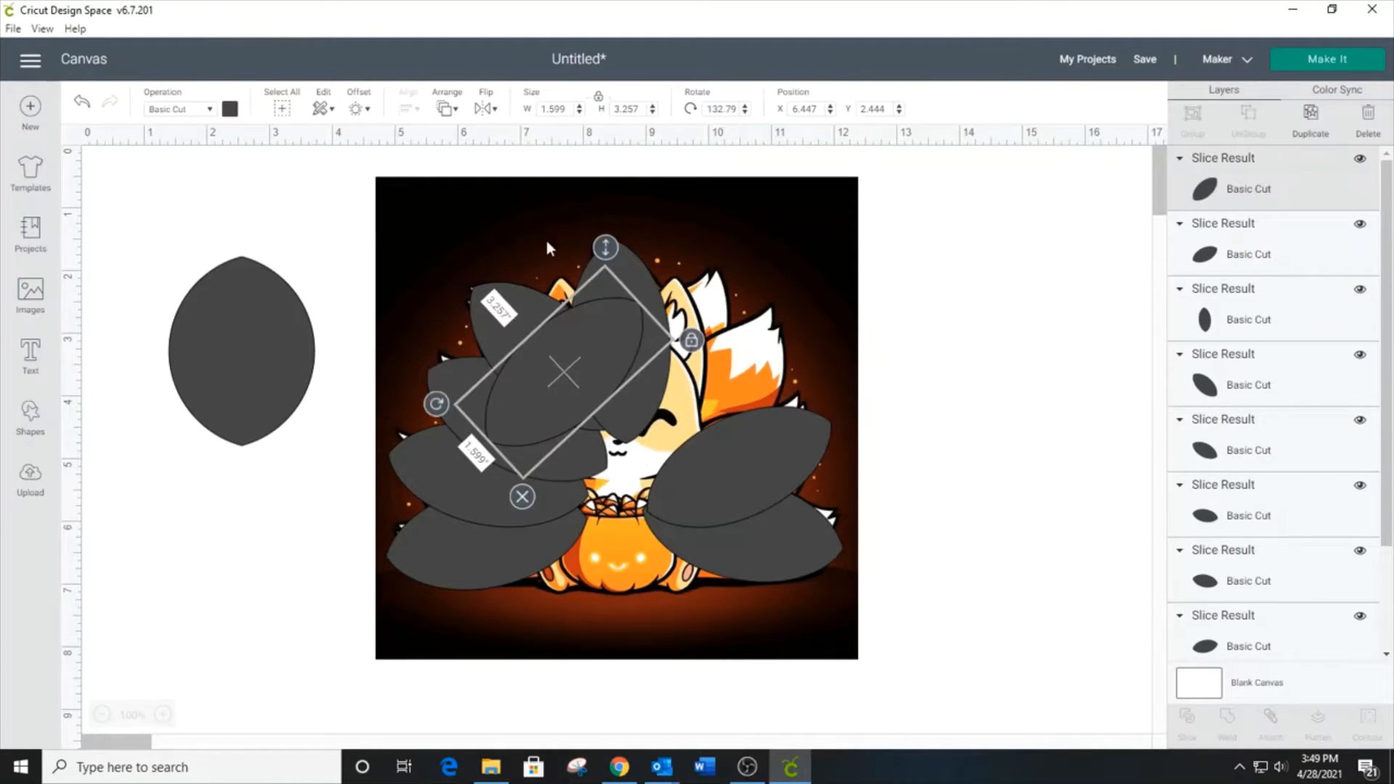
left_click_drag(559, 355, 723, 385)
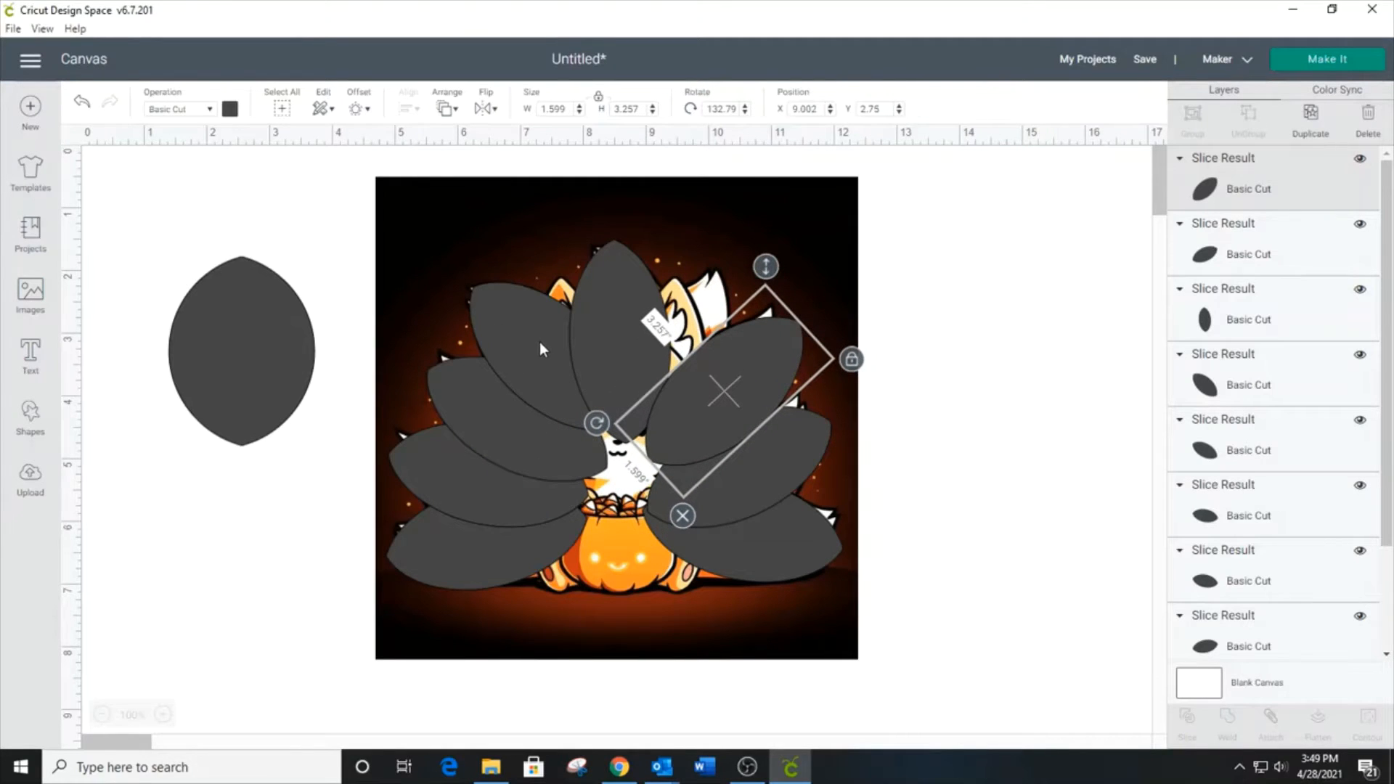
Step: Duplicate the third right oval, rotate the copy to about 212°, and fit it over the uppermost right tail
left_click(1301, 141)
left_click_drag(754, 384, 675, 328)
left_click_drag(530, 381, 546, 412)
left_click_drag(654, 364, 656, 364)
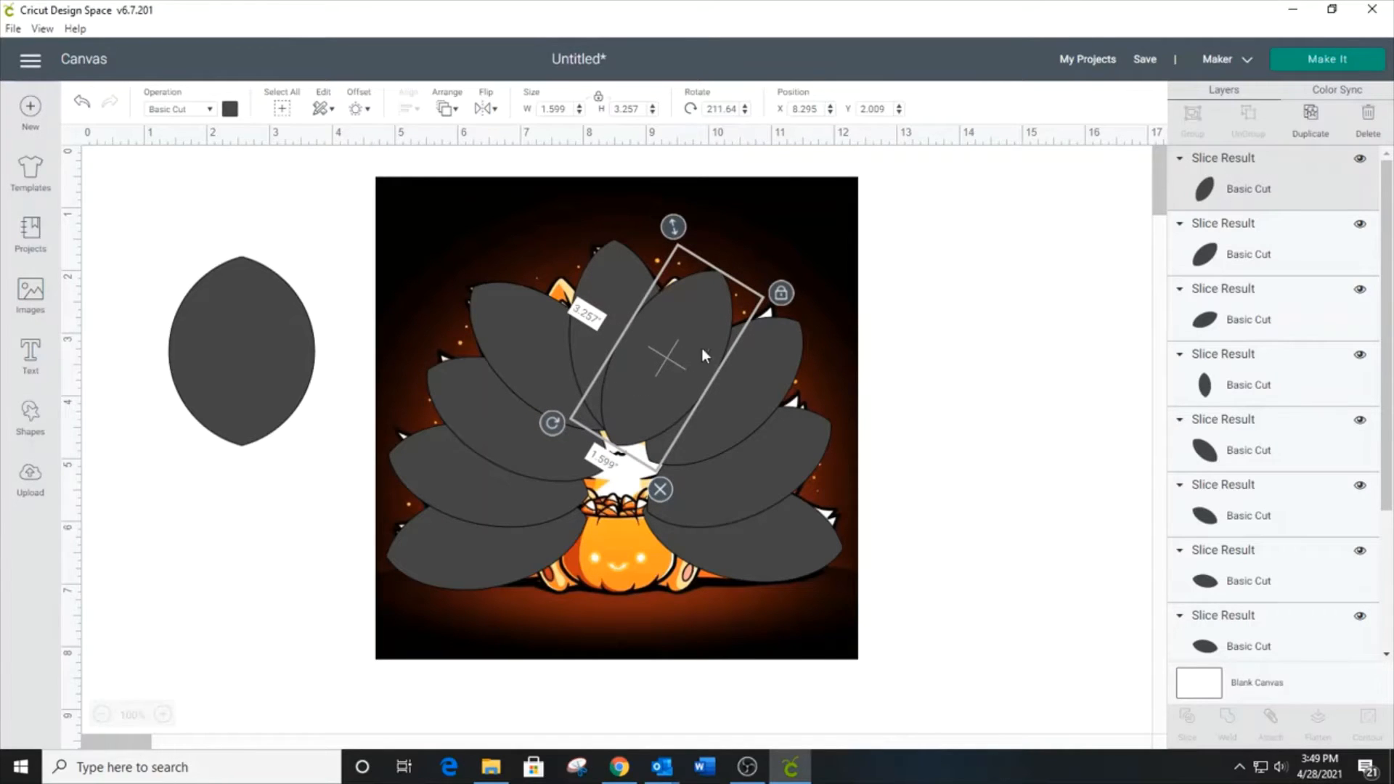
Step: Weld all nine tail ovals into one shape and move it onto the blank canvas to the right of the fox image
left_click(485, 540)
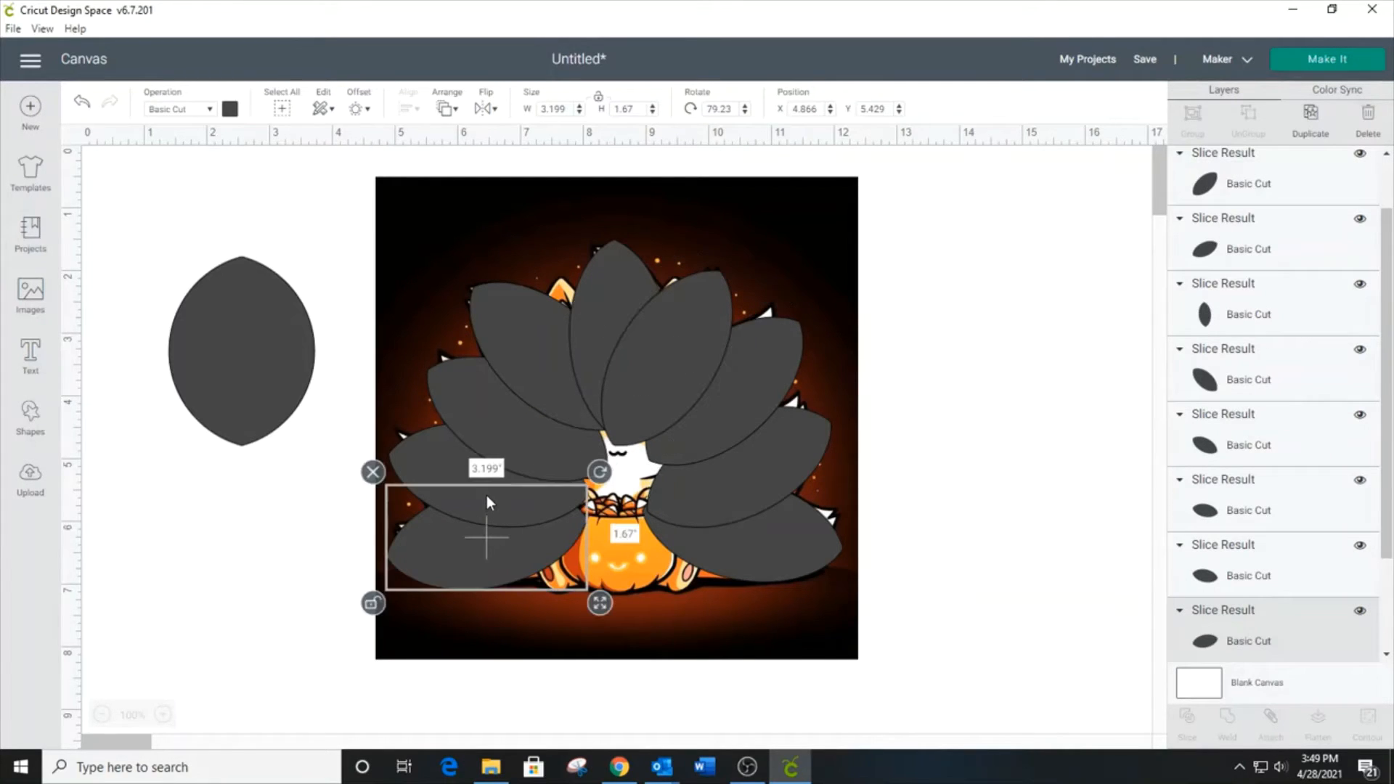
left_click(452, 468, "shift")
left_click(506, 422, "shift")
left_click(564, 360, "shift")
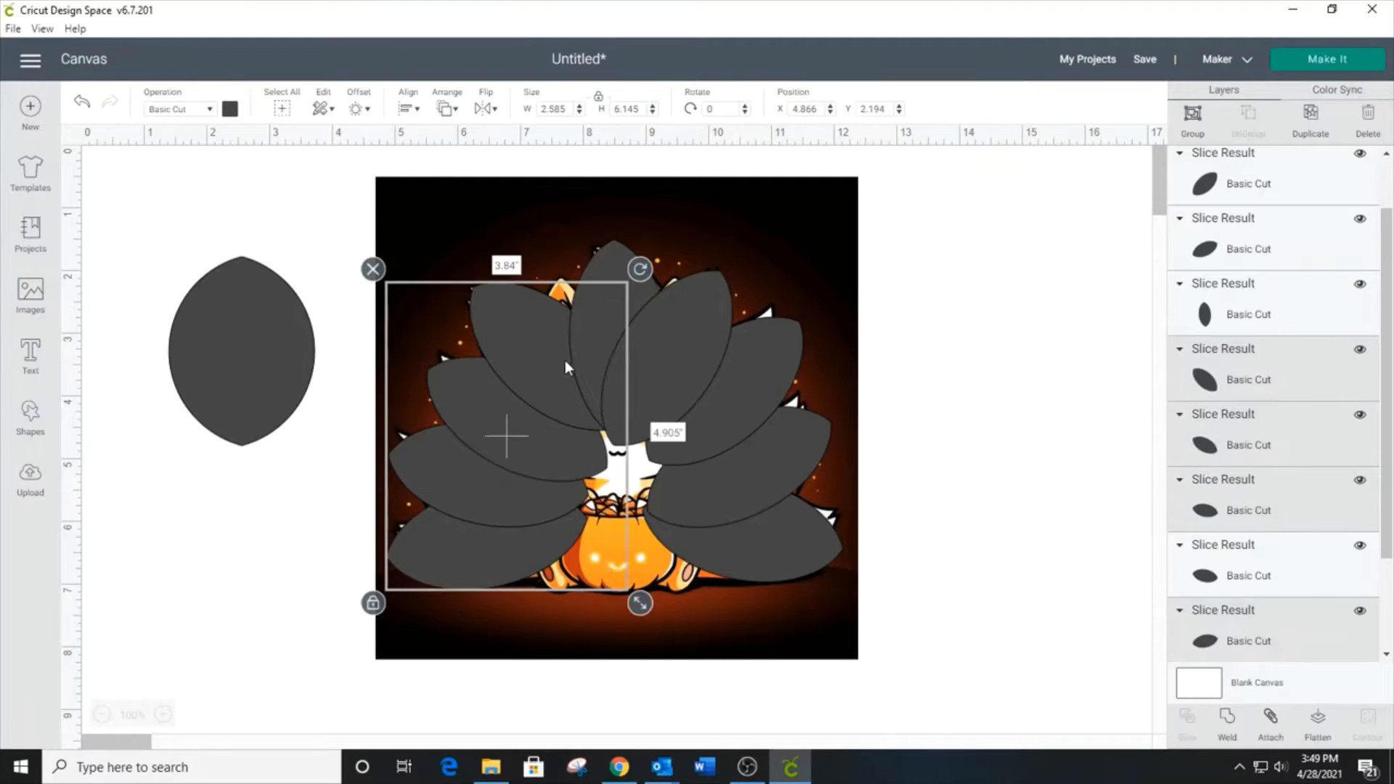
left_click(634, 361, "shift")
left_click(733, 435, "shift")
left_click(762, 508, "shift")
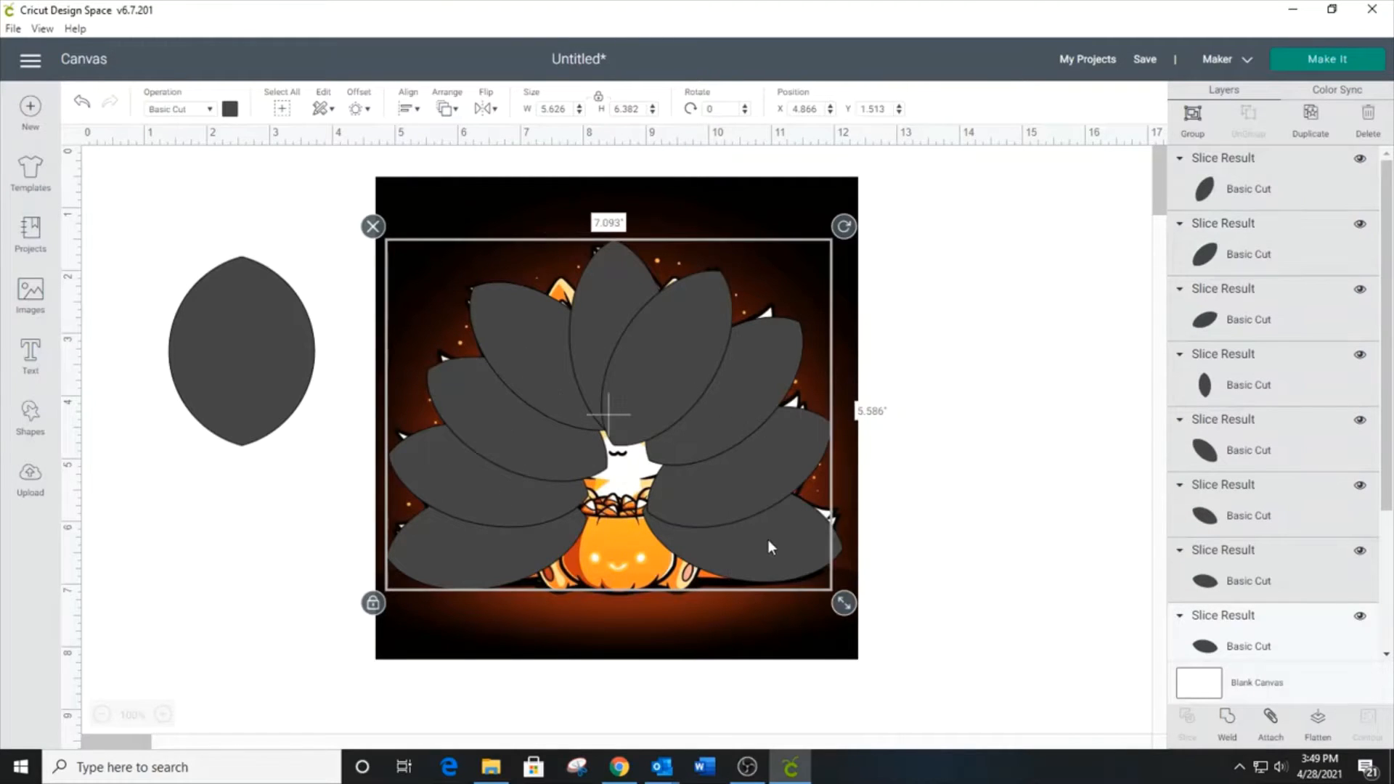
left_click(1227, 726)
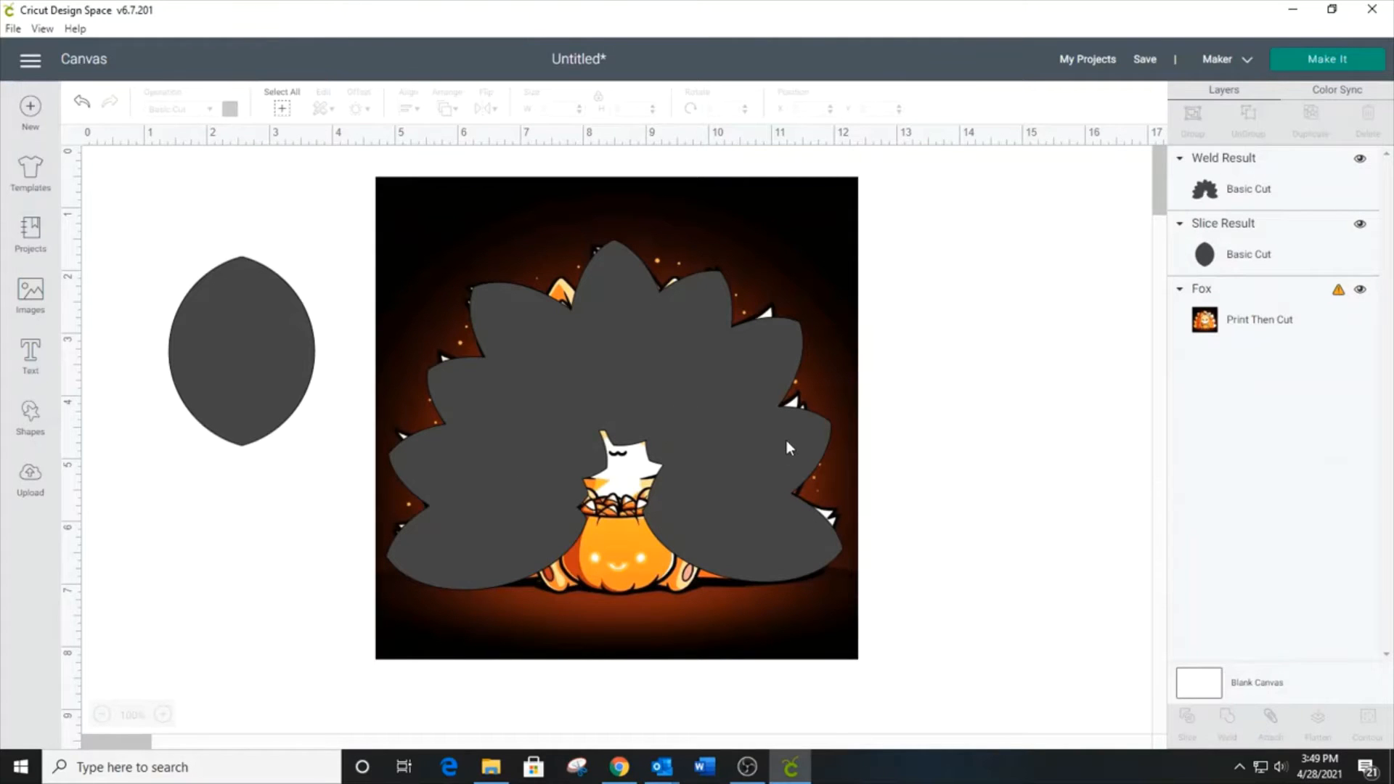
left_click_drag(786, 437, 1282, 421)
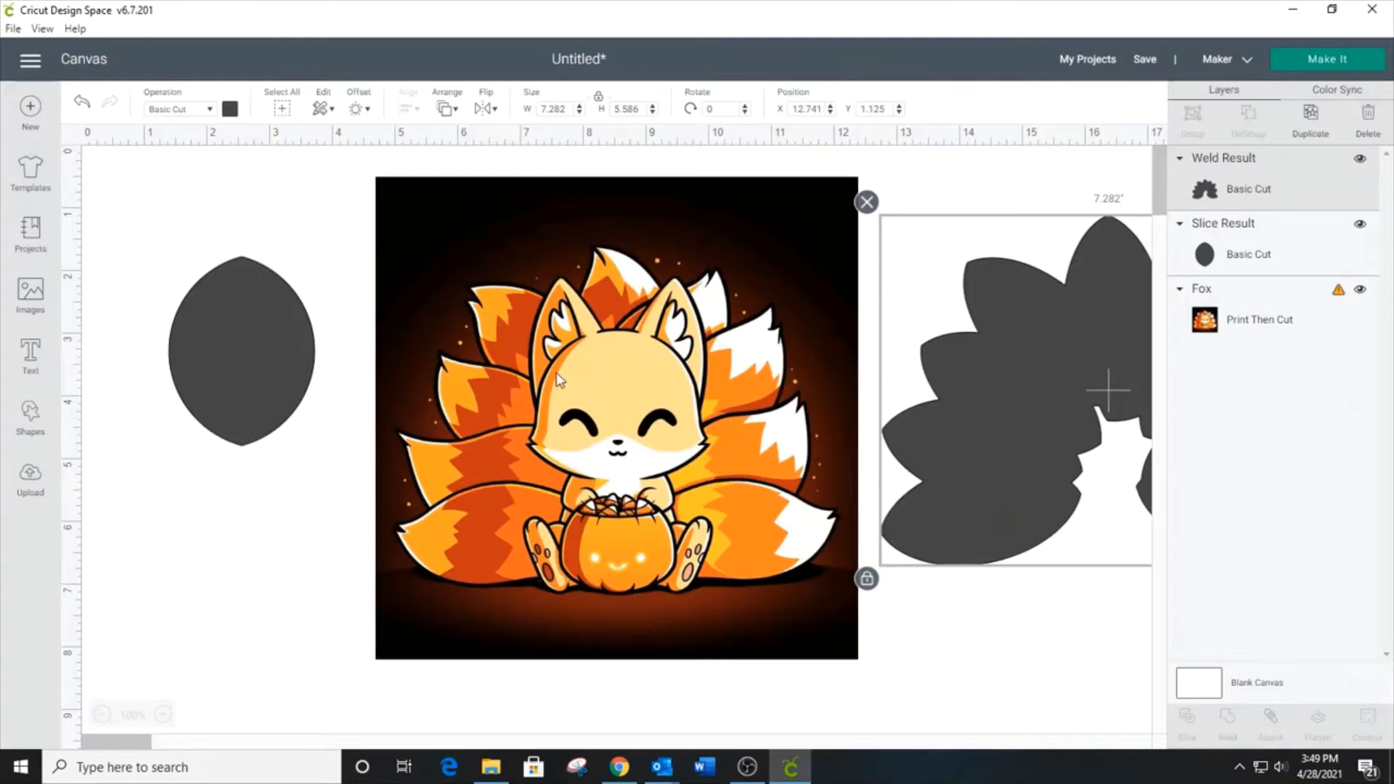
Step: Rotate the remaining sliced oval to about 89° and fit it over the fox's lower face at about 3.04 by 1.36 inches
left_click(205, 364)
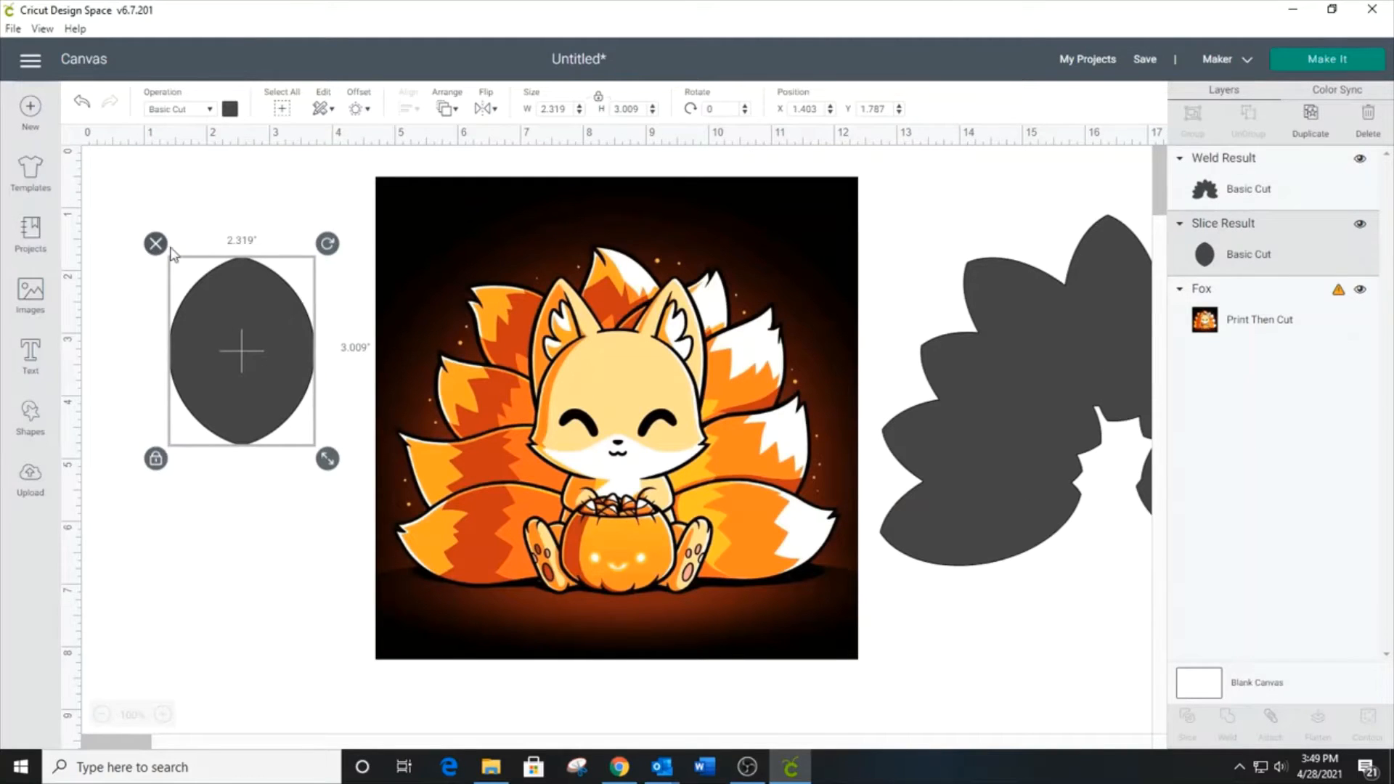
left_click_drag(327, 243, 348, 436)
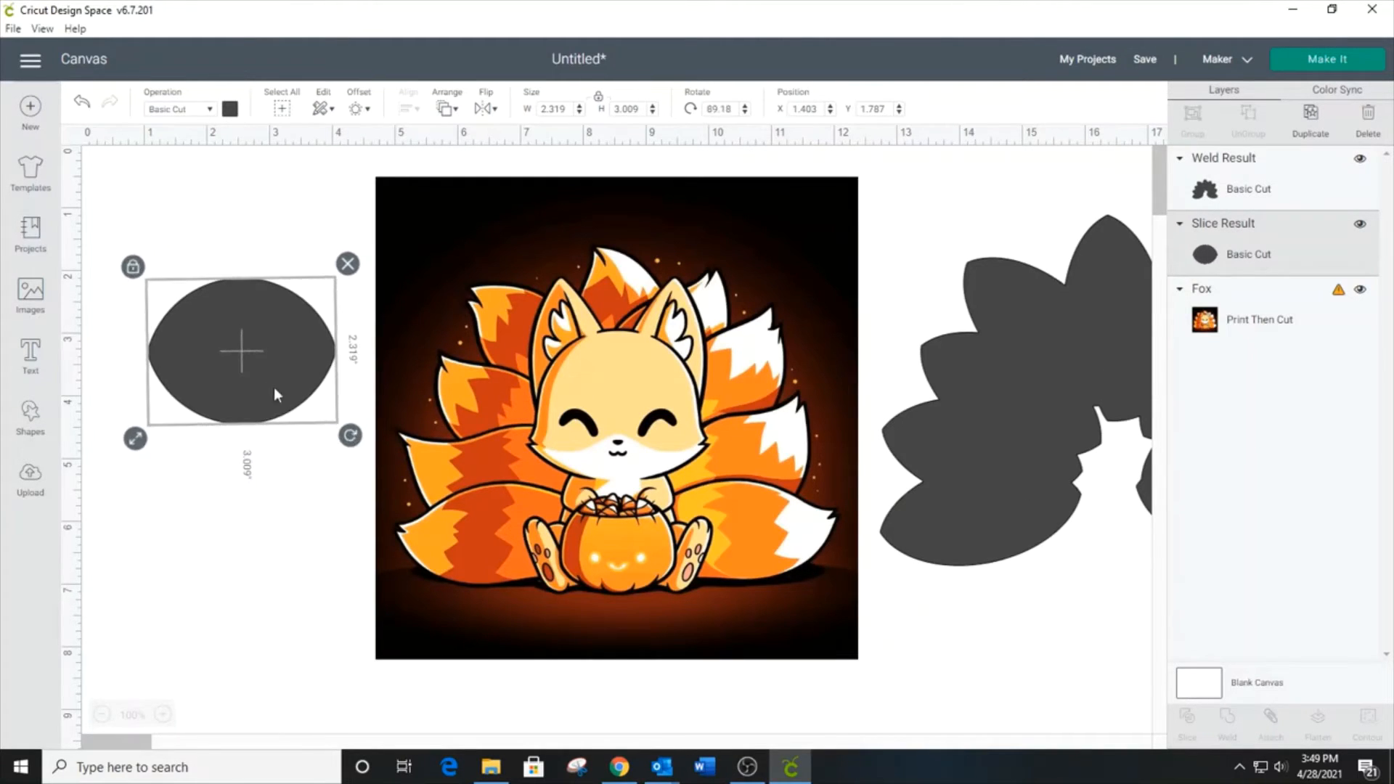
left_click_drag(273, 386, 633, 420)
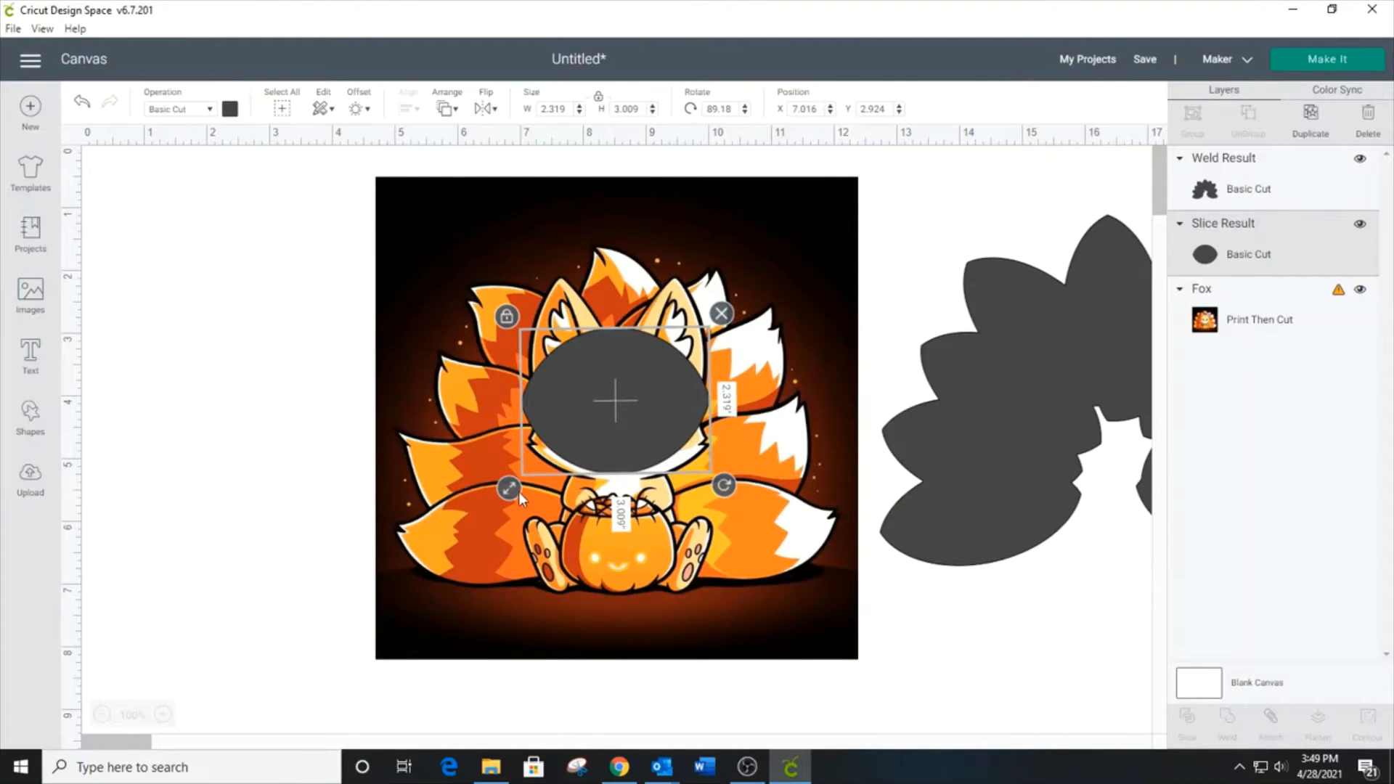
left_click(507, 316)
left_click_drag(726, 491, 729, 503)
left_click_drag(647, 425, 669, 482)
left_click_drag(715, 535, 708, 450)
left_click_drag(634, 419, 640, 454)
Step: Add a circle and fit it over the fox's head, reshaped to about 2.53 inches wide and 2.36 inches high
left_click(32, 486)
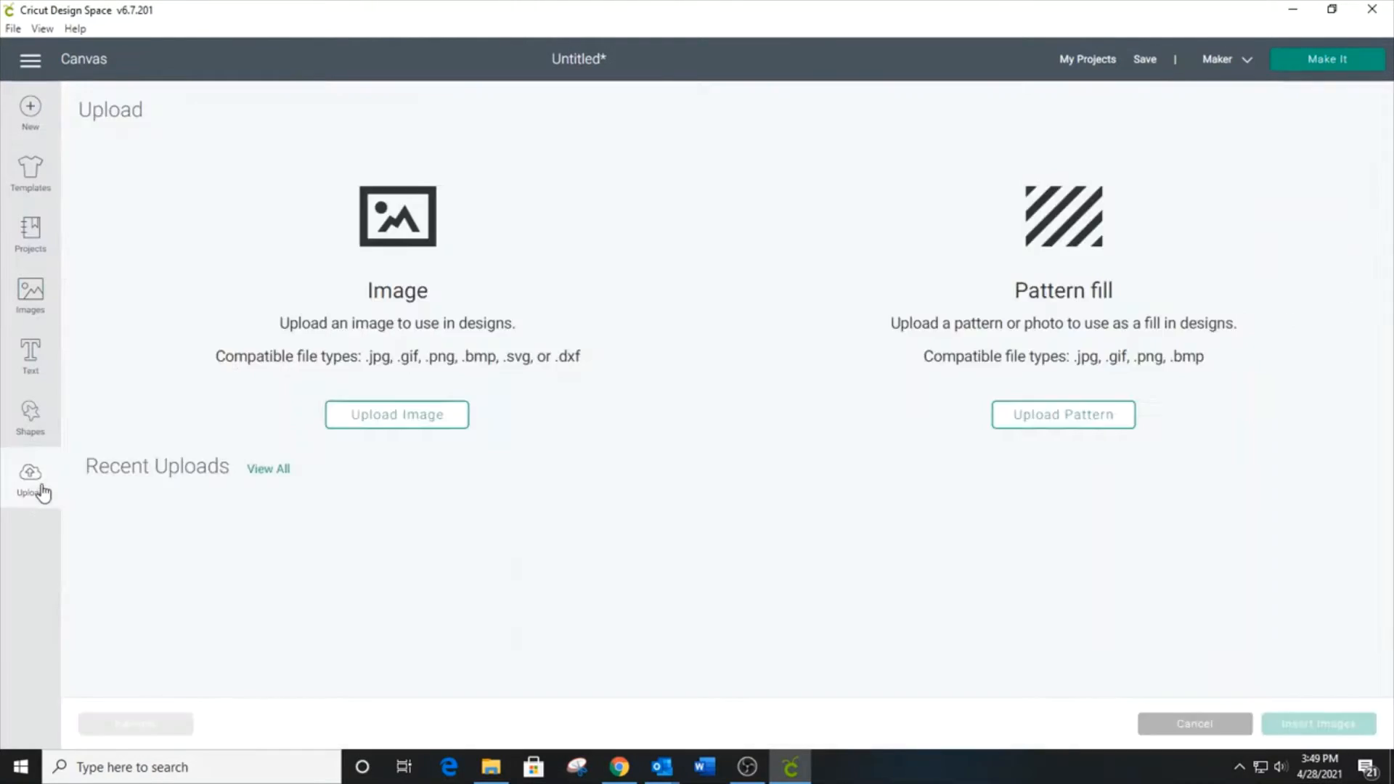
left_click(31, 414)
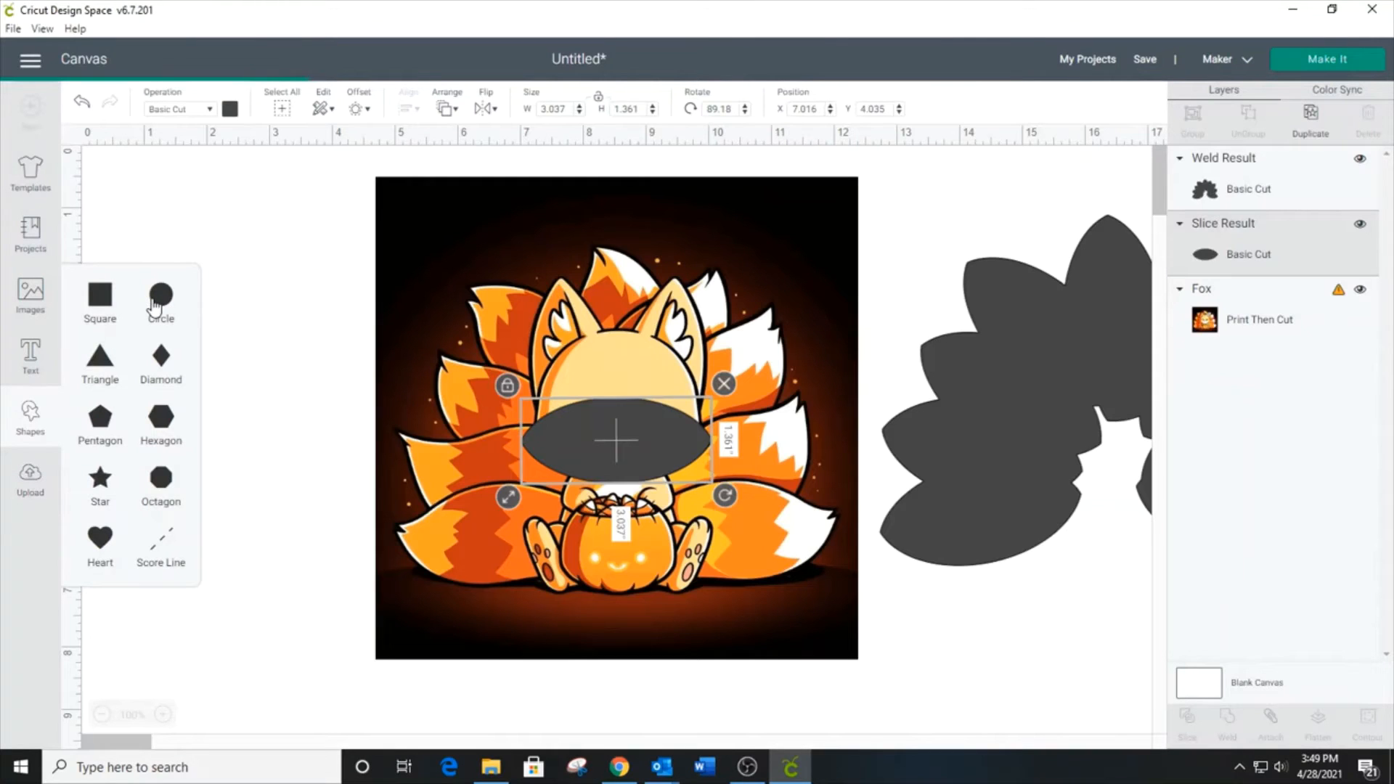
left_click(161, 295)
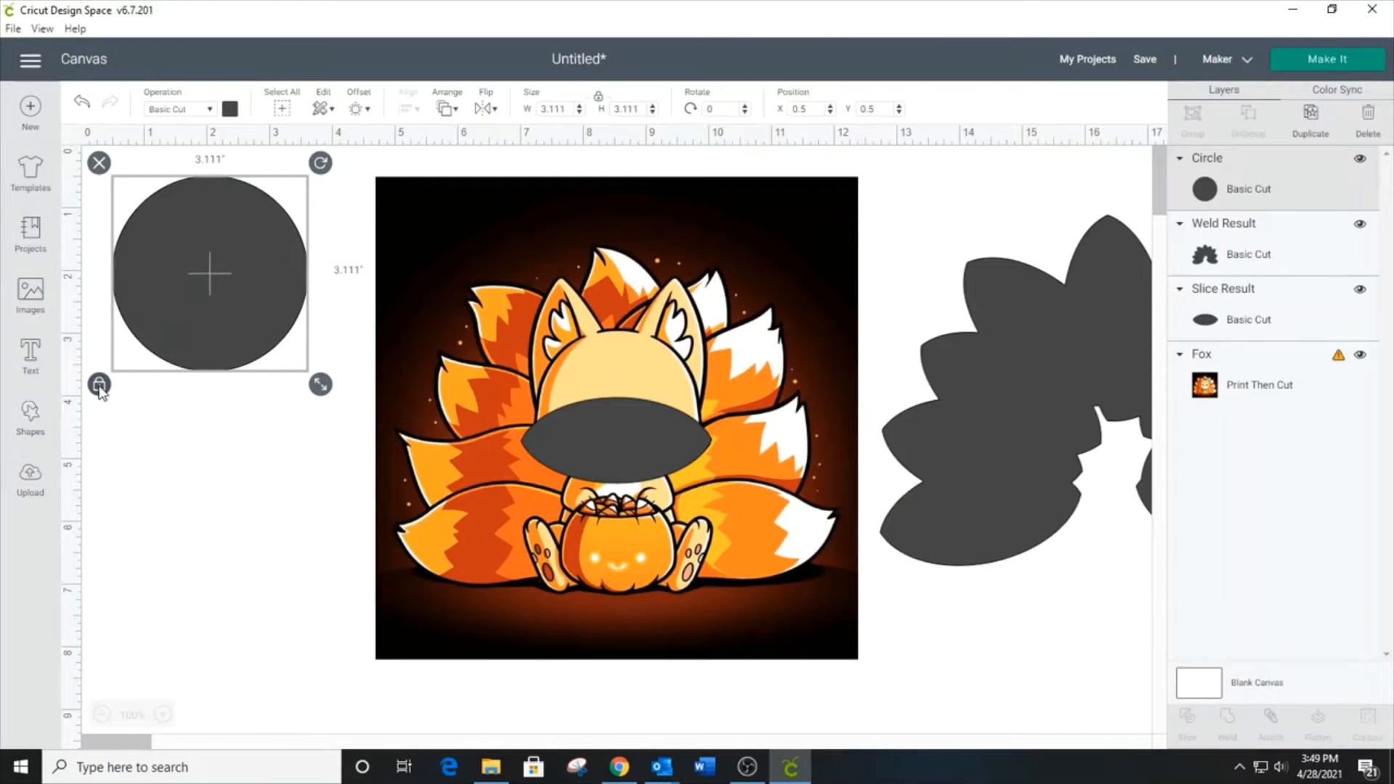
left_click_drag(325, 390, 259, 342)
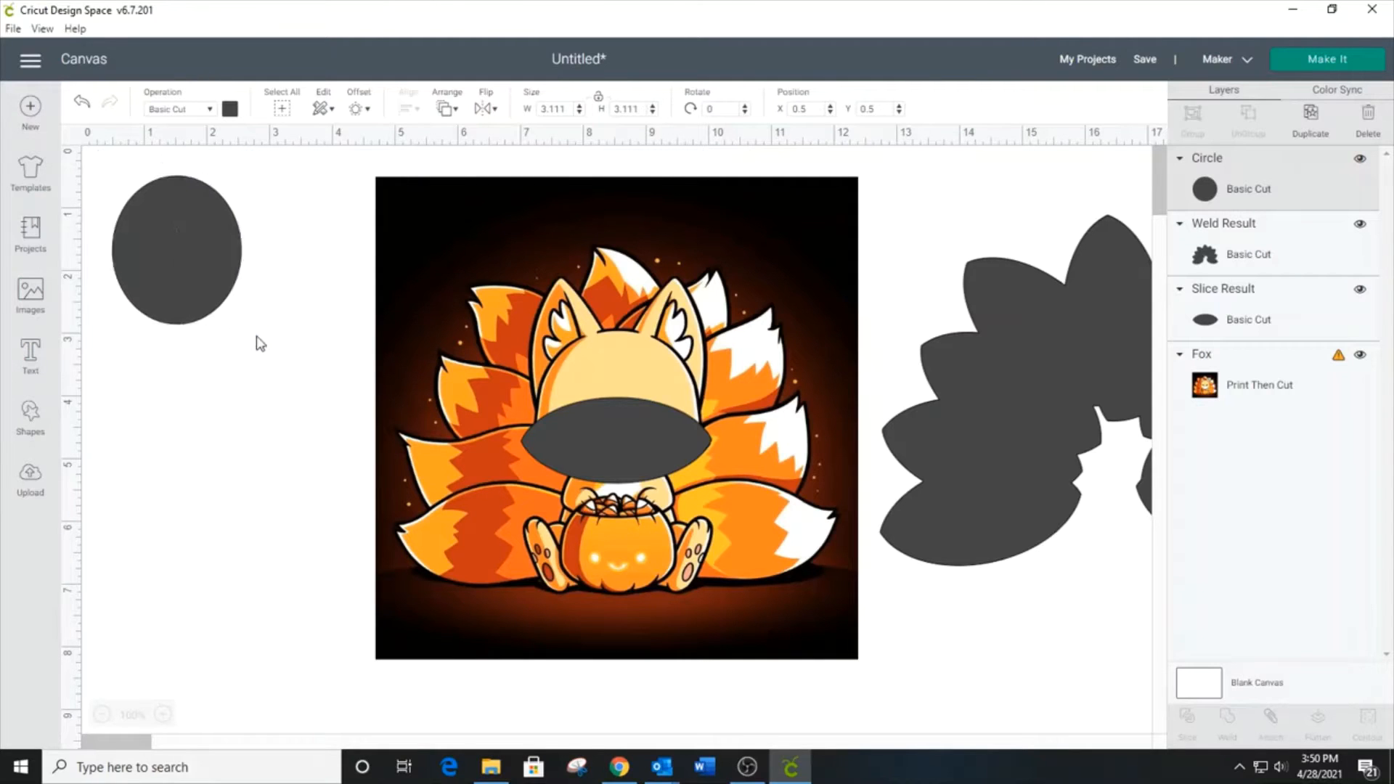
left_click_drag(232, 291, 630, 433)
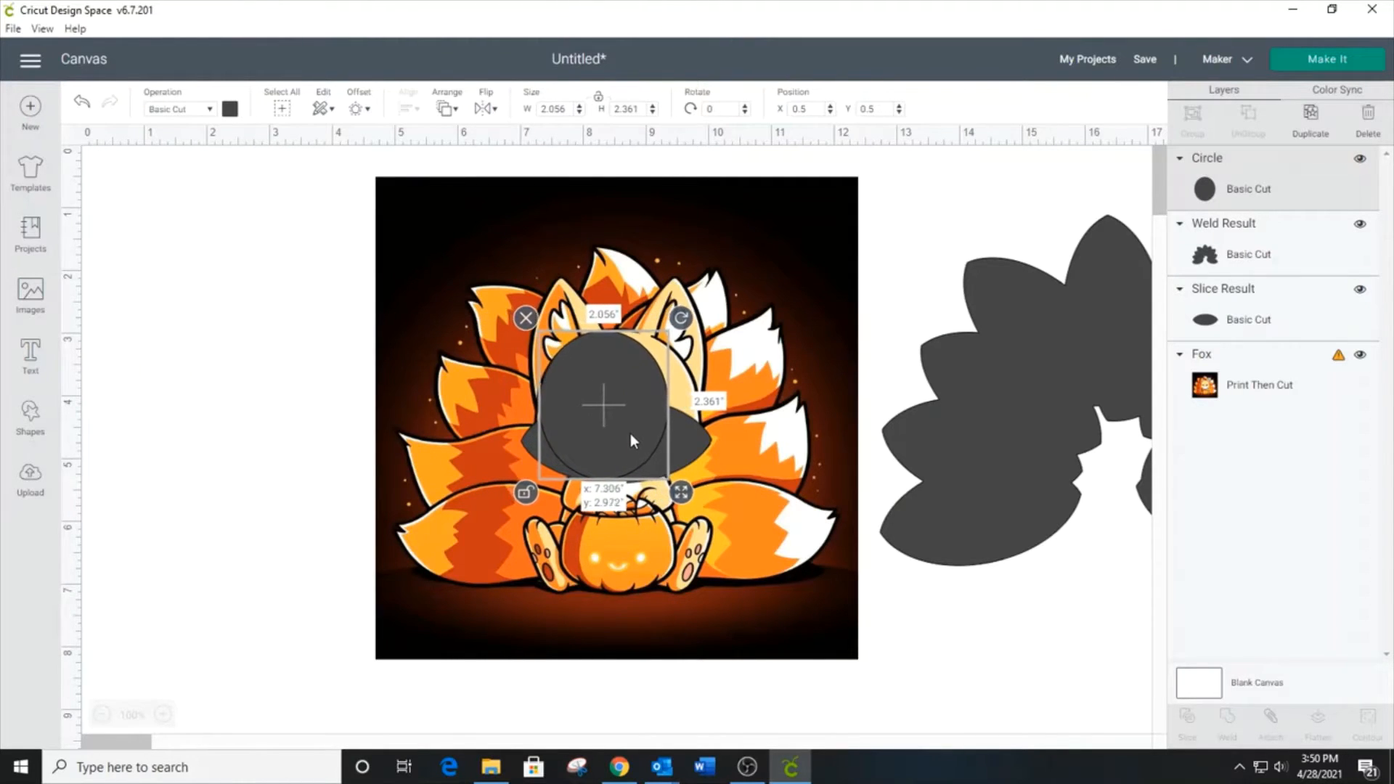
left_click_drag(681, 495, 710, 496)
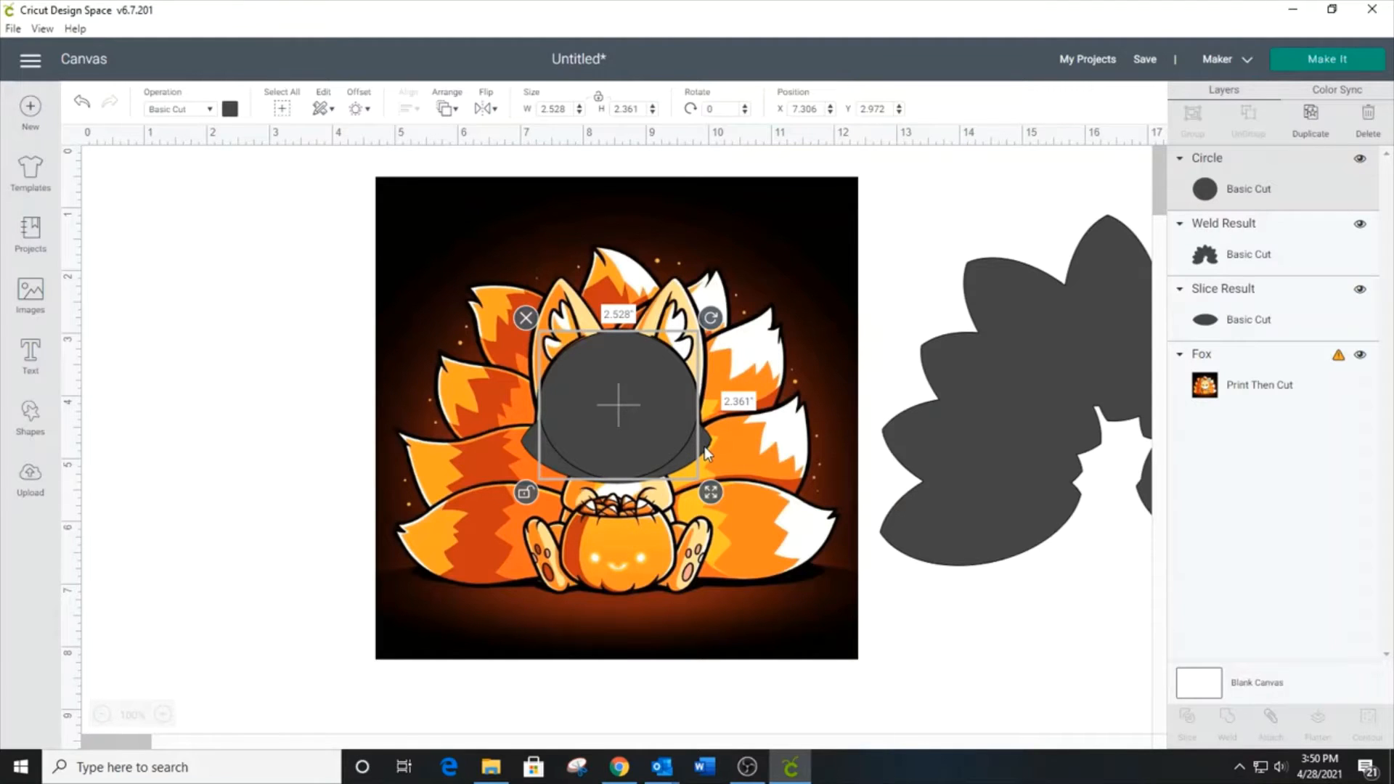
Step: Weld the head circle to the face oval and move the resulting head shape onto the welded tails
left_click(621, 377, "shift")
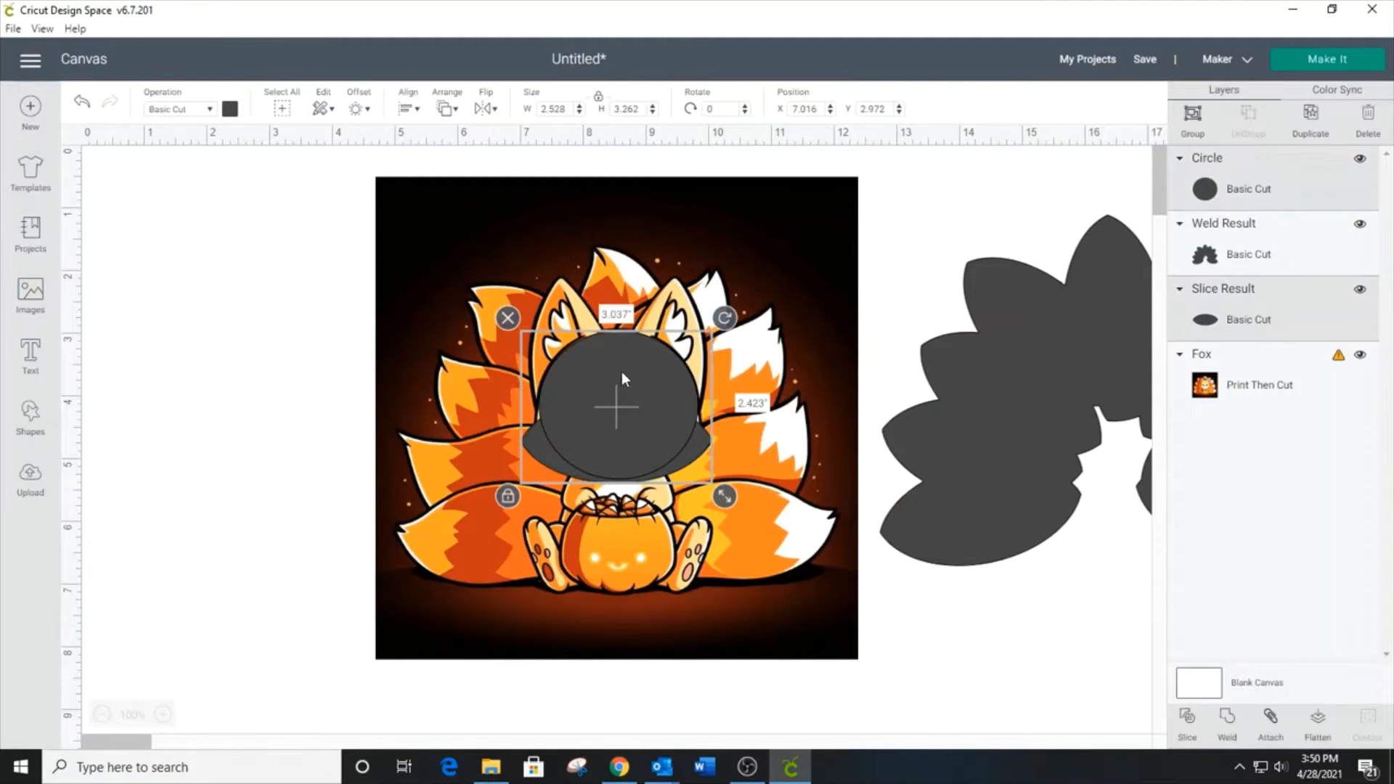
left_click(1231, 721)
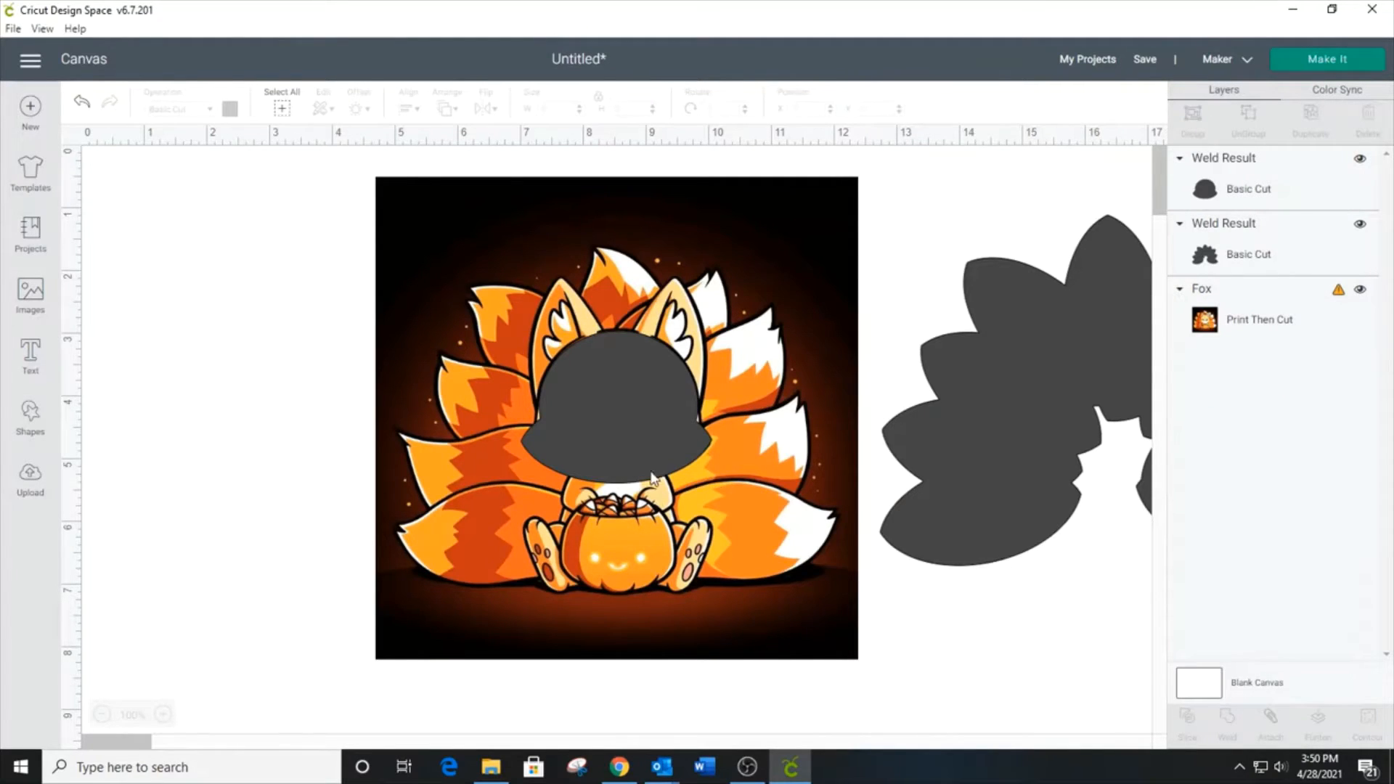
left_click_drag(624, 420, 1135, 470)
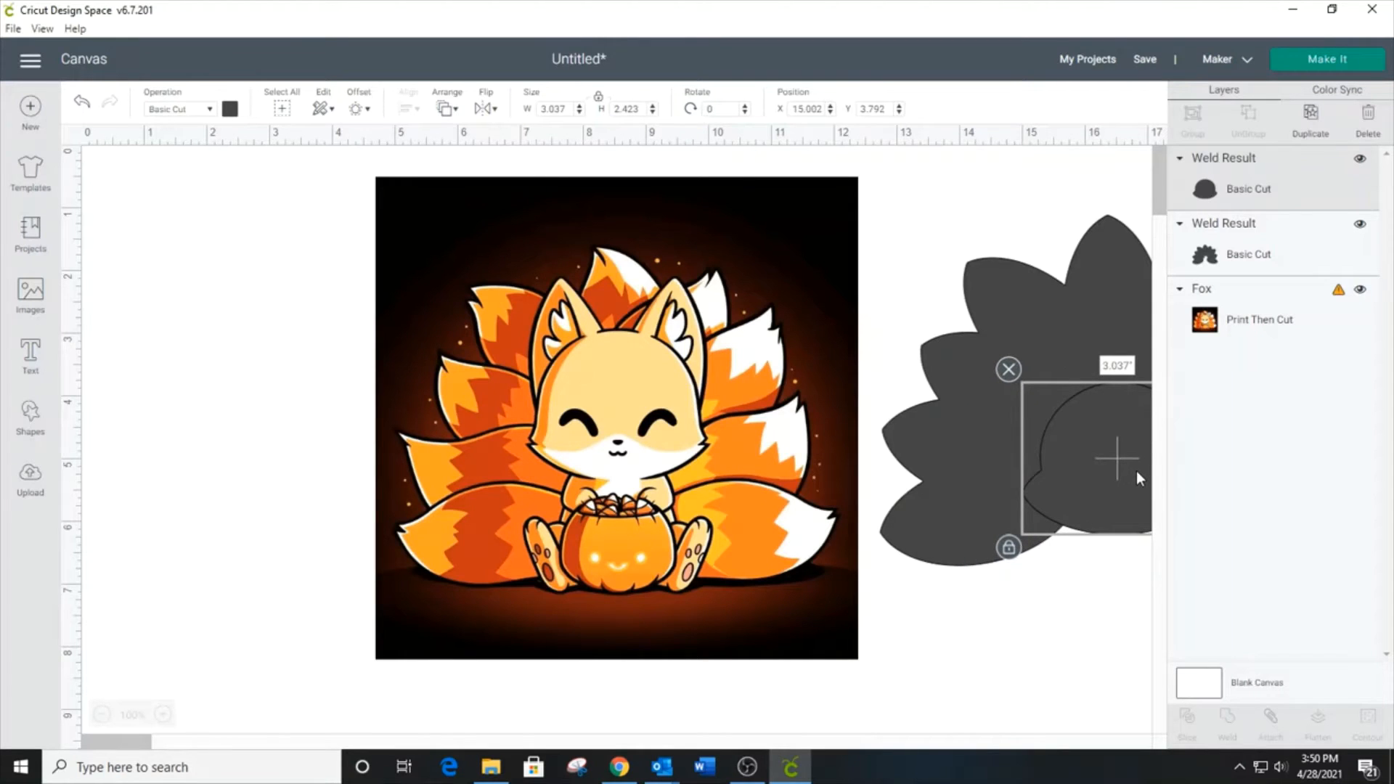
Step: Color the welded tails bright orange and the head shape light orange
left_click(1035, 316)
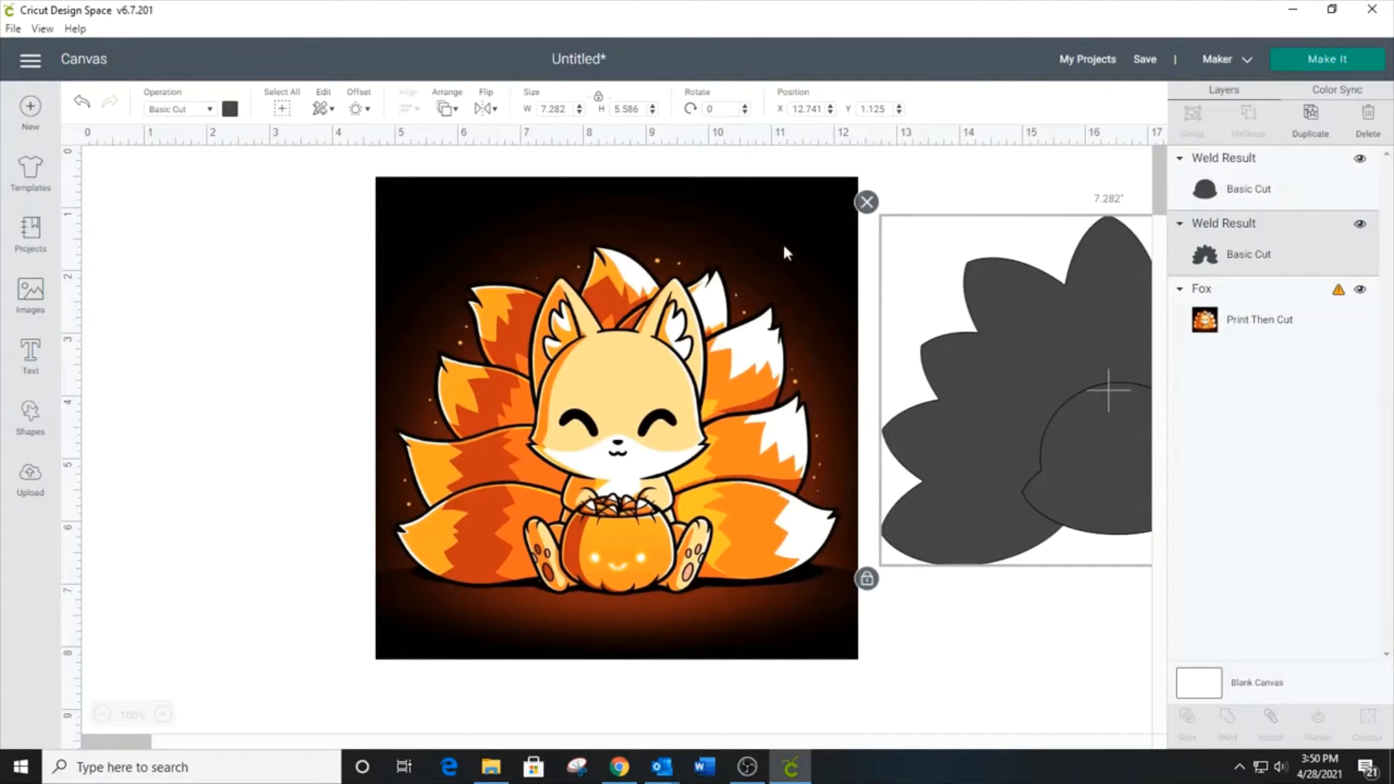
left_click(230, 110)
left_click(380, 255)
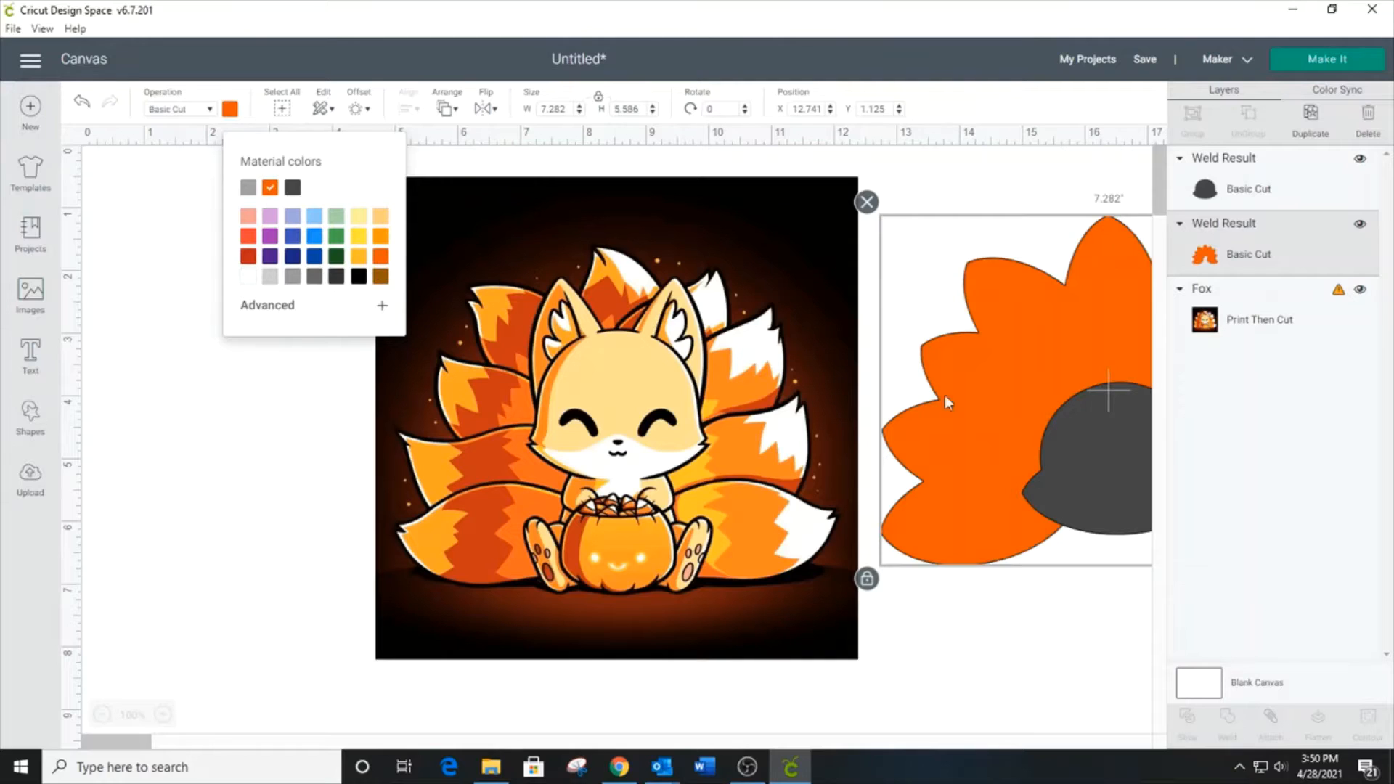
left_click(1124, 432)
left_click(229, 110)
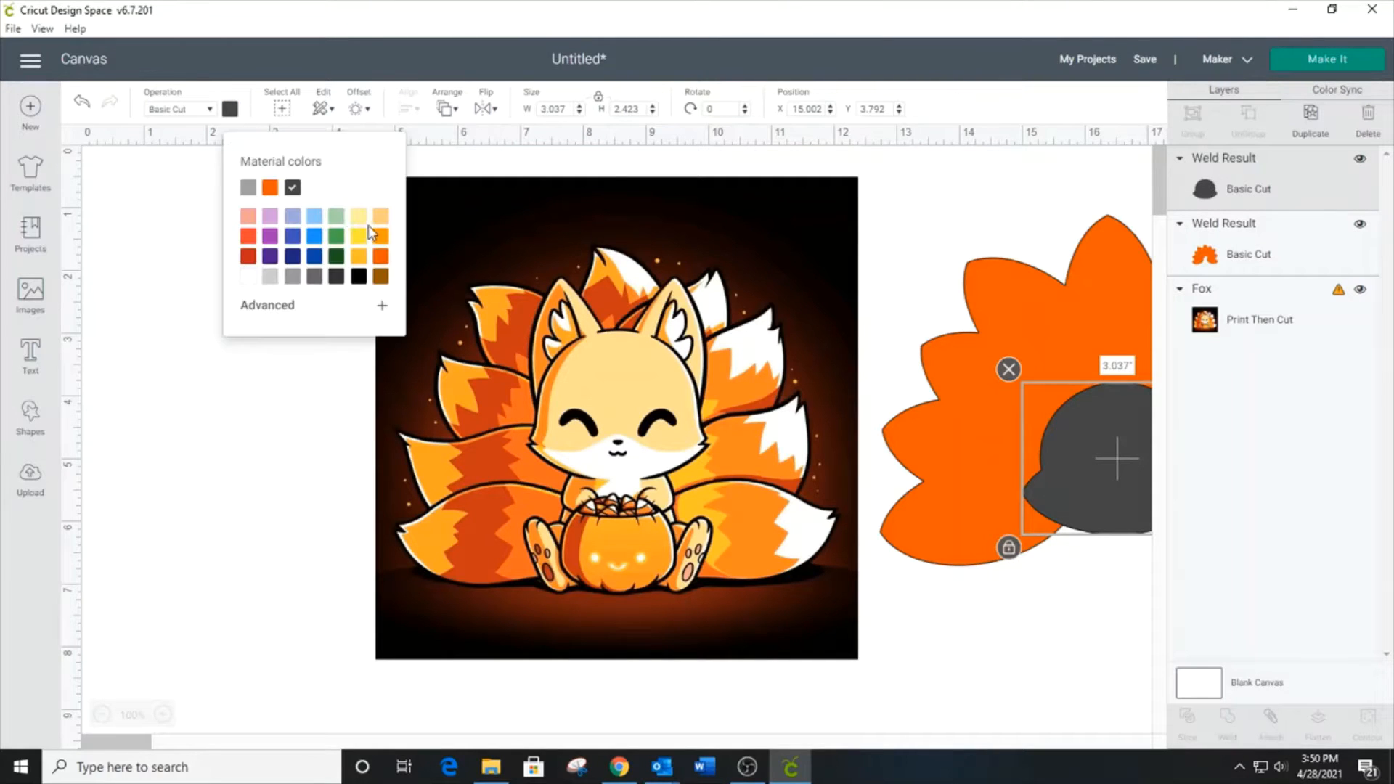
left_click(380, 217)
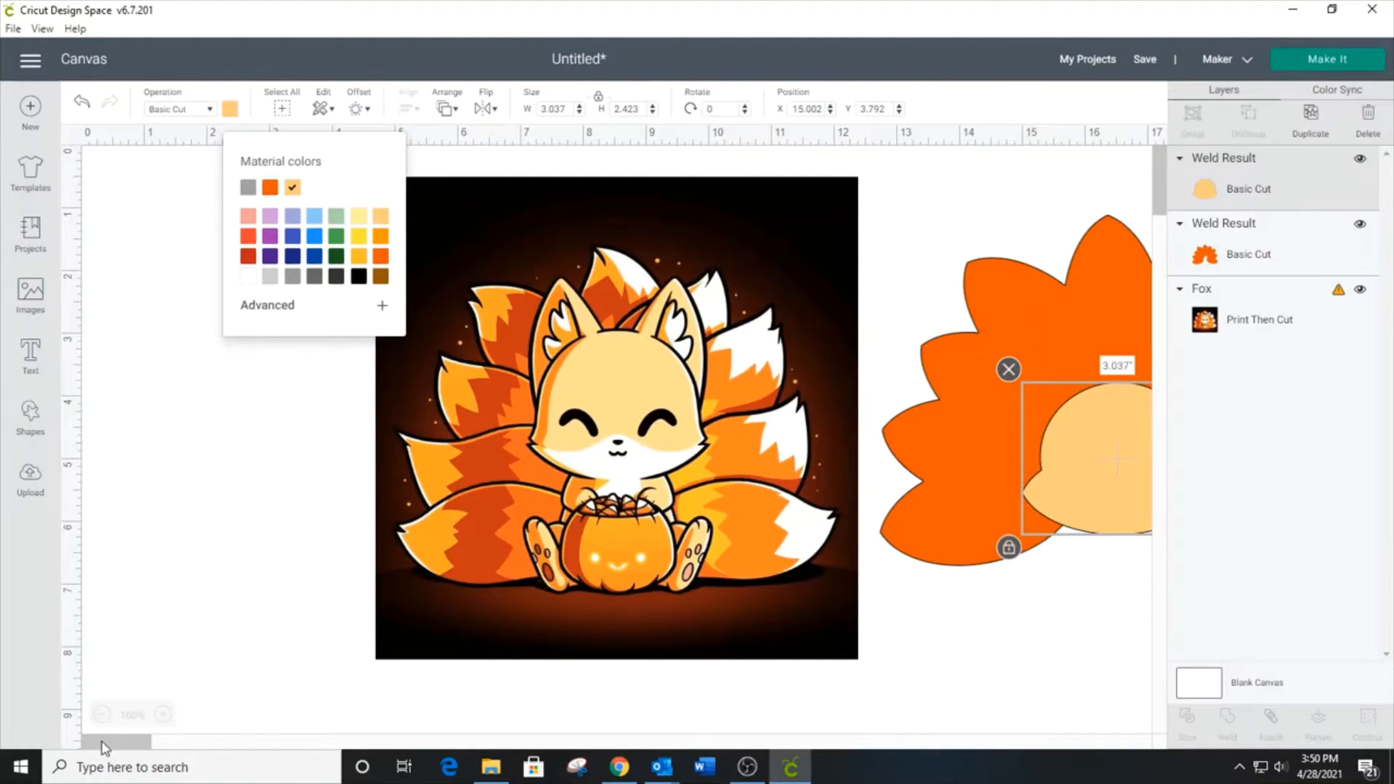
Step: Nudge the light orange head shape slightly up and left on the tails, to about X 14.975, Y 3.764
left_click_drag(113, 748, 125, 747)
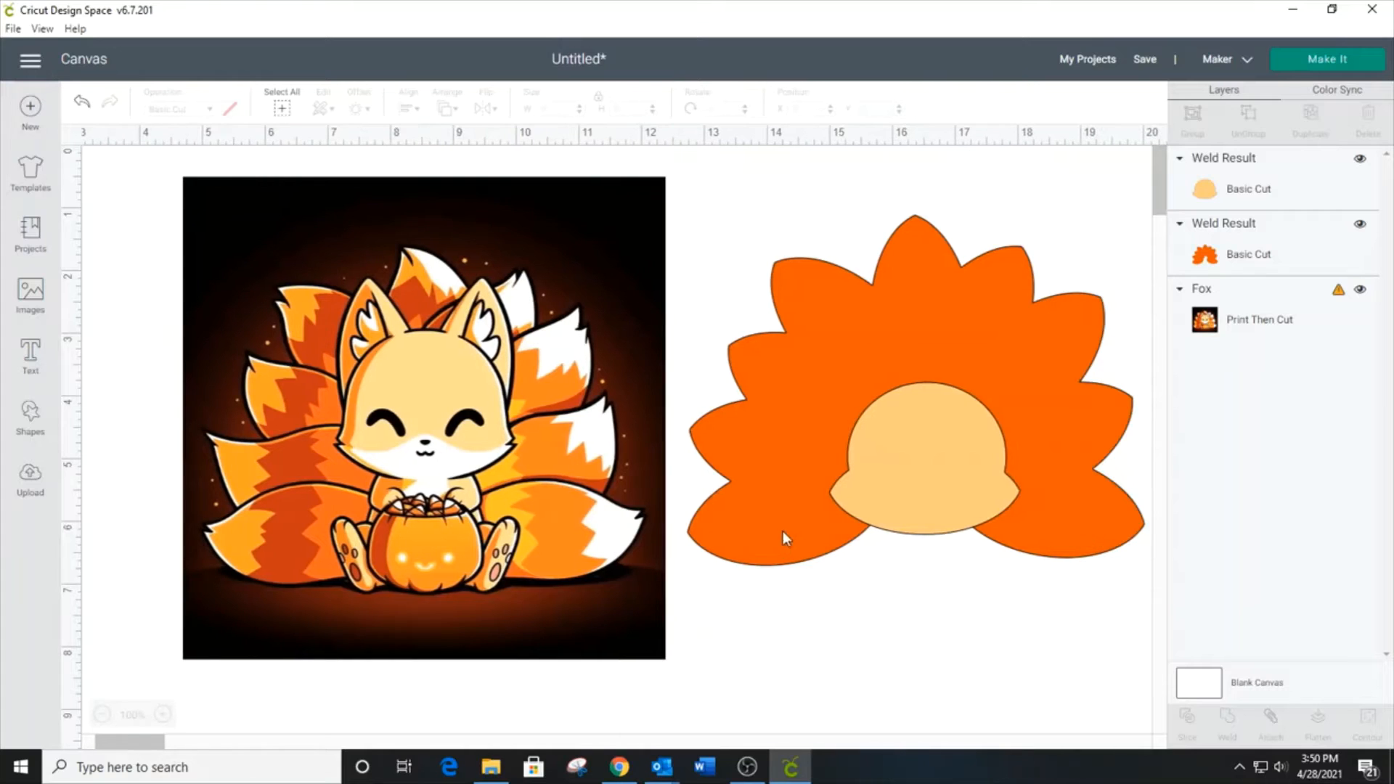
left_click(946, 520)
left_click_drag(949, 489, 949, 489)
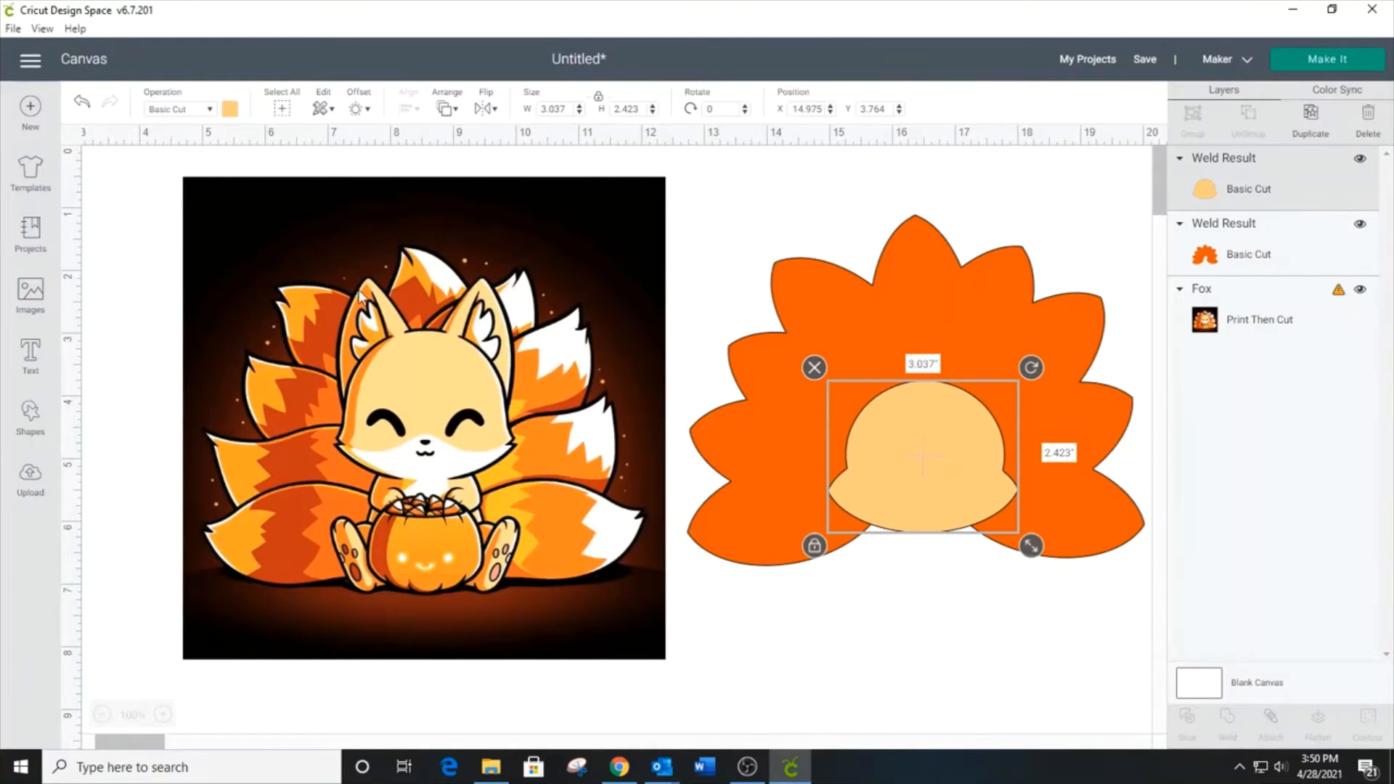
Step: Add a circle below the orange tails, duplicate it, and place the copy overlapping the original's right side
left_click(38, 427)
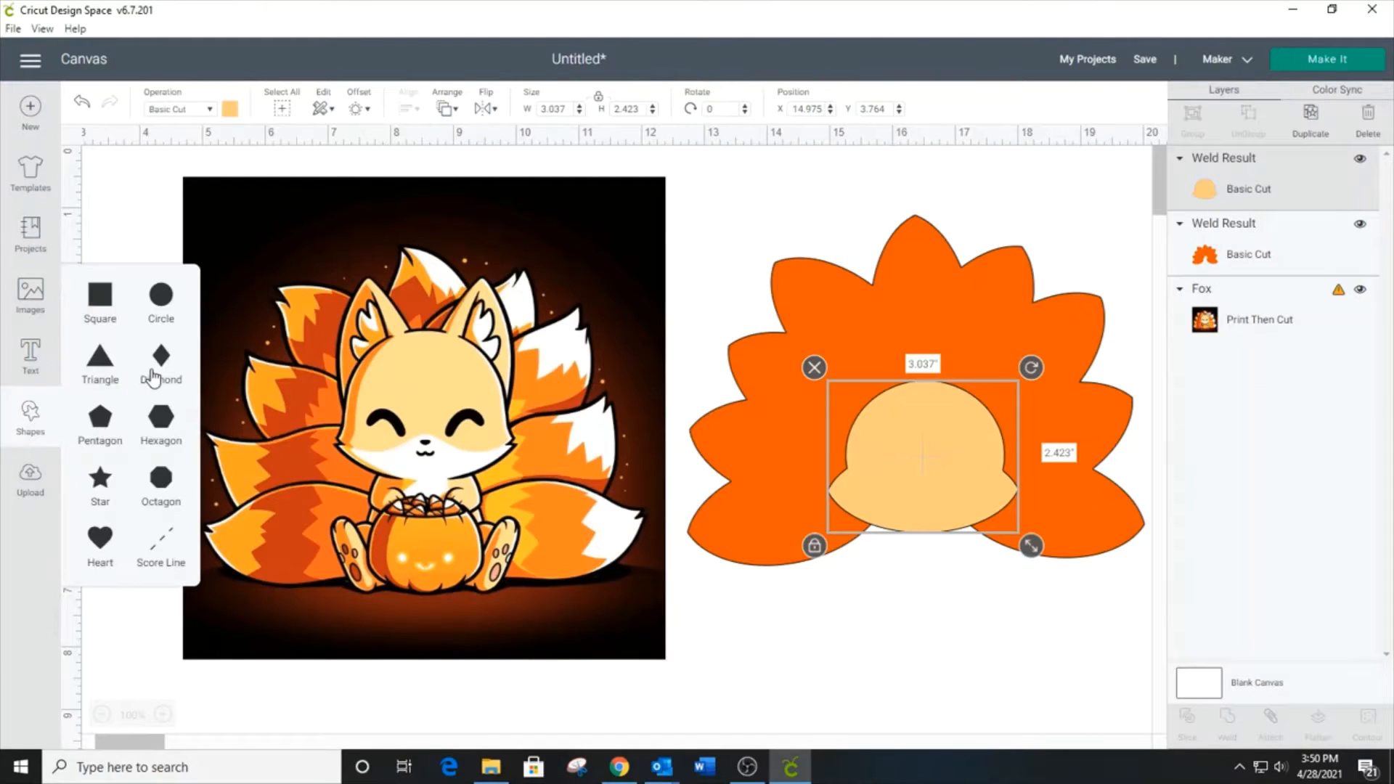
left_click(170, 312)
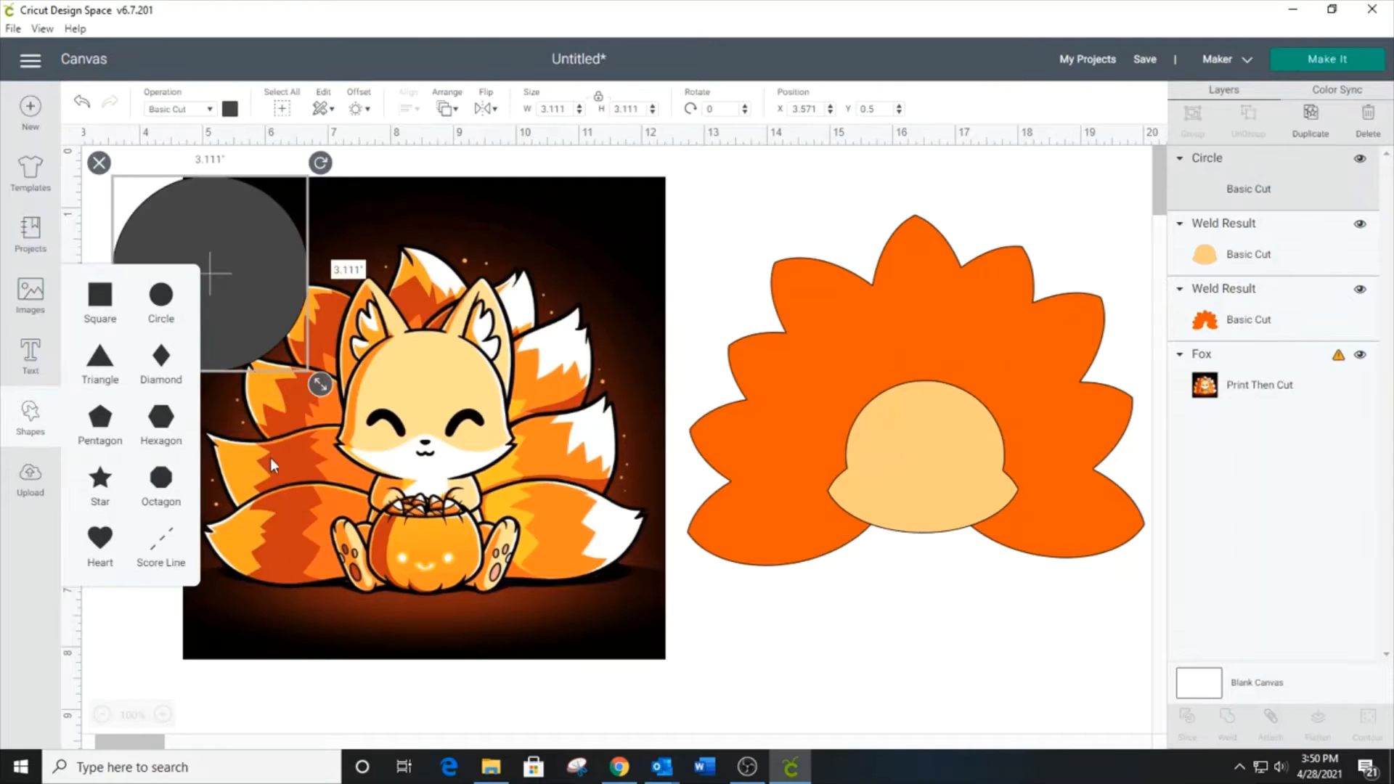
left_click_drag(258, 302, 897, 696)
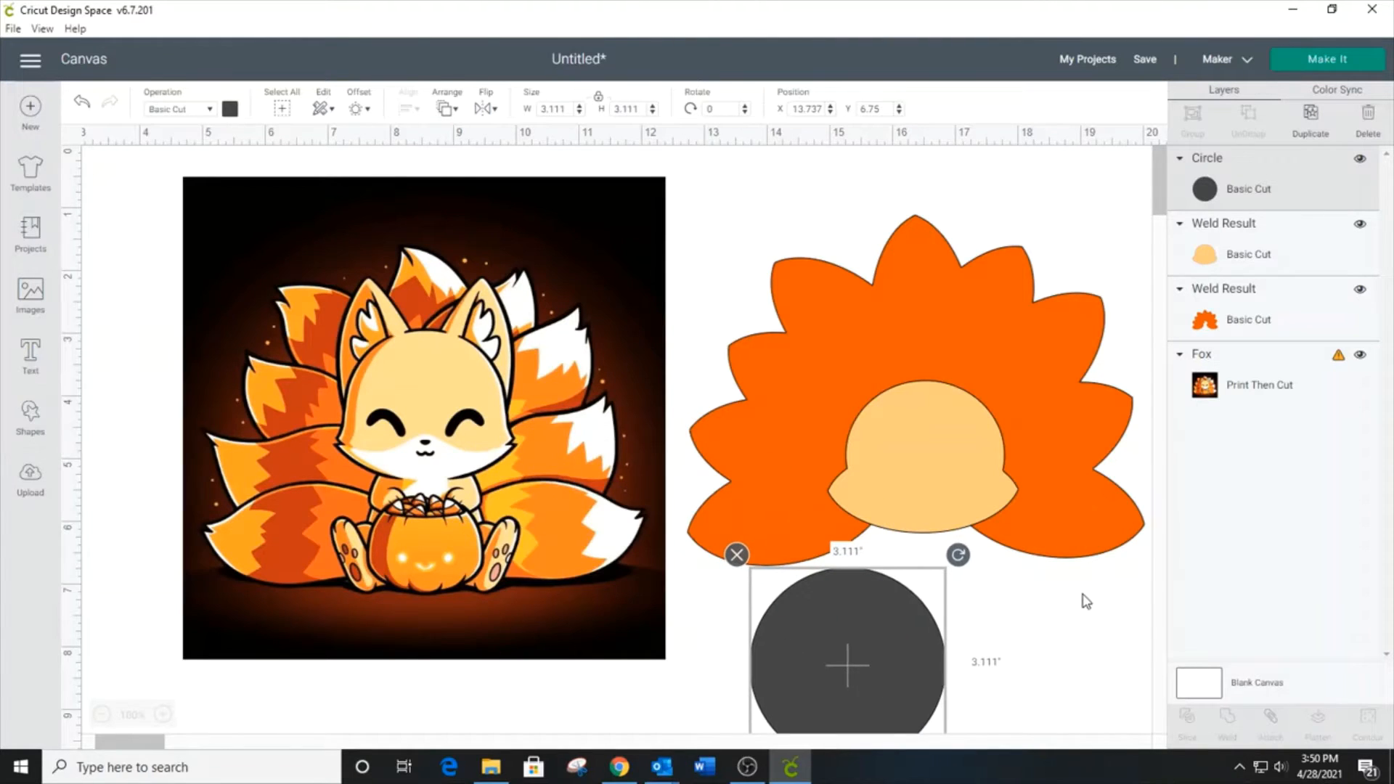
scroll(1089, 596, "down", 5)
scroll(1090, 592, "up", 3)
left_click_drag(887, 452, 978, 441)
left_click(1310, 114)
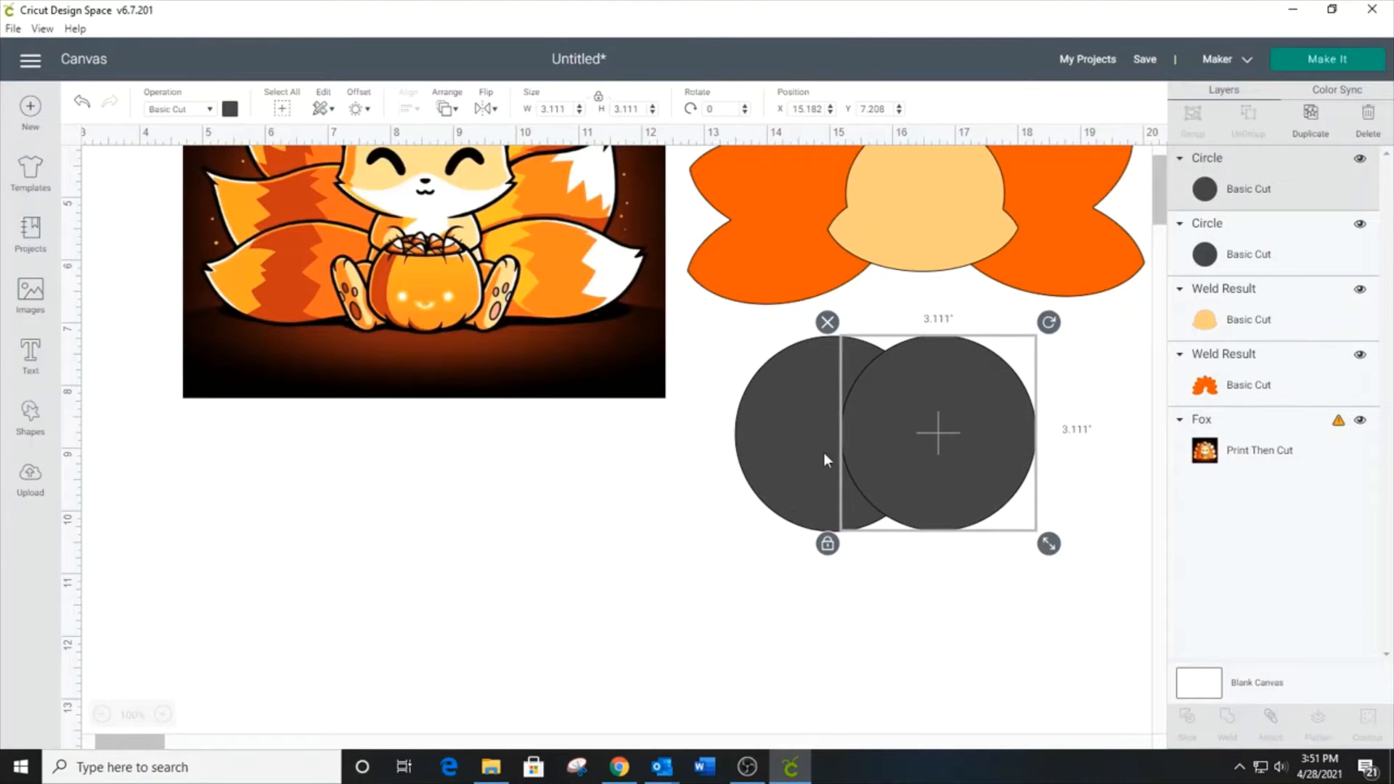
Step: Select both overlapping circles and align them with Center Vertically
left_click_drag(676, 454, 744, 343)
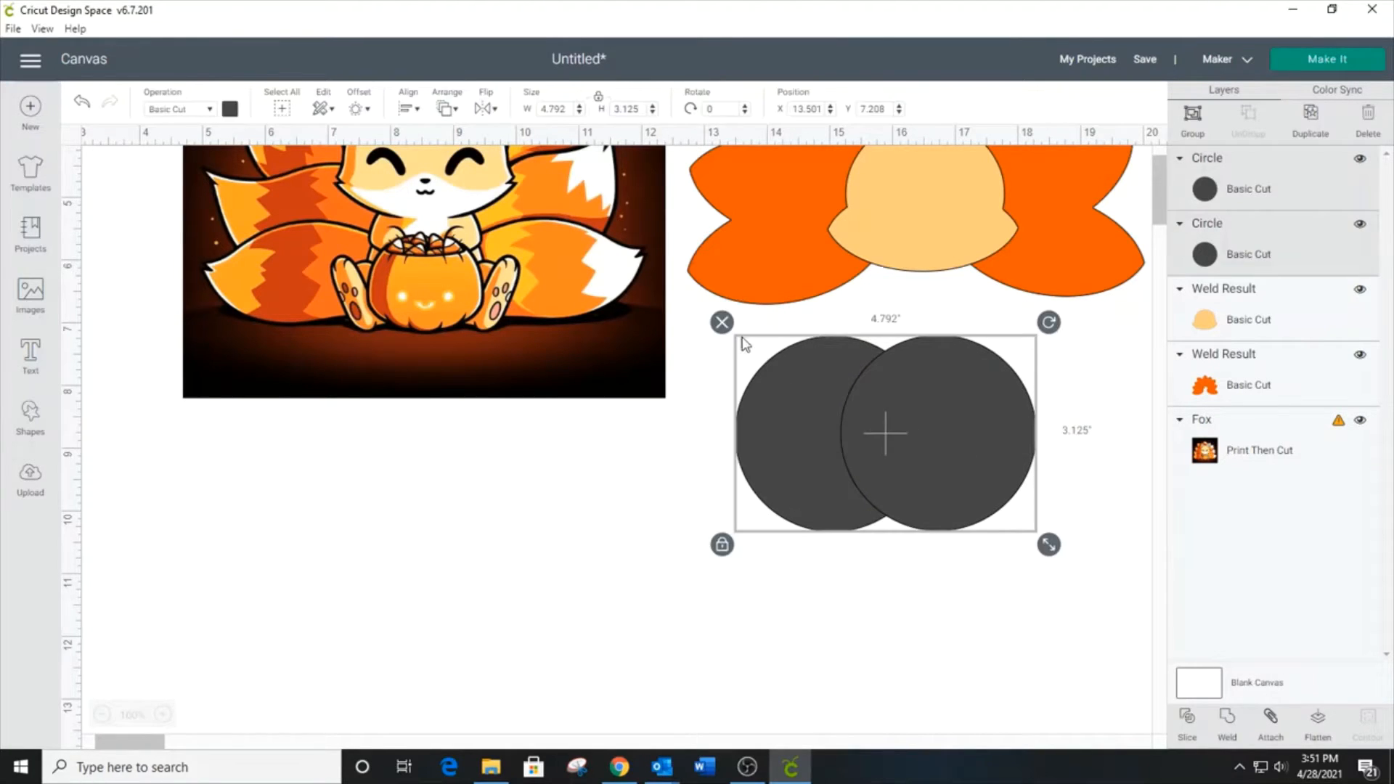
left_click(409, 108)
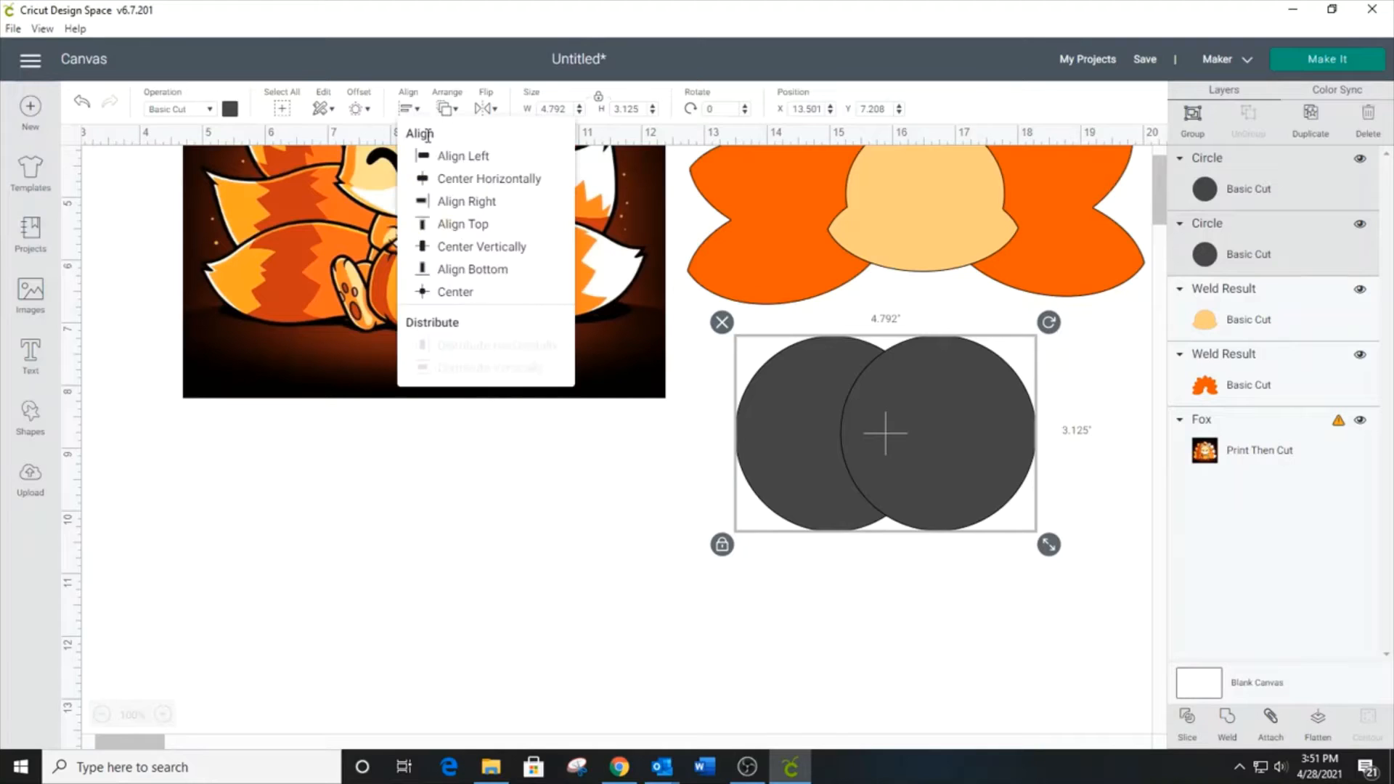
left_click(472, 247)
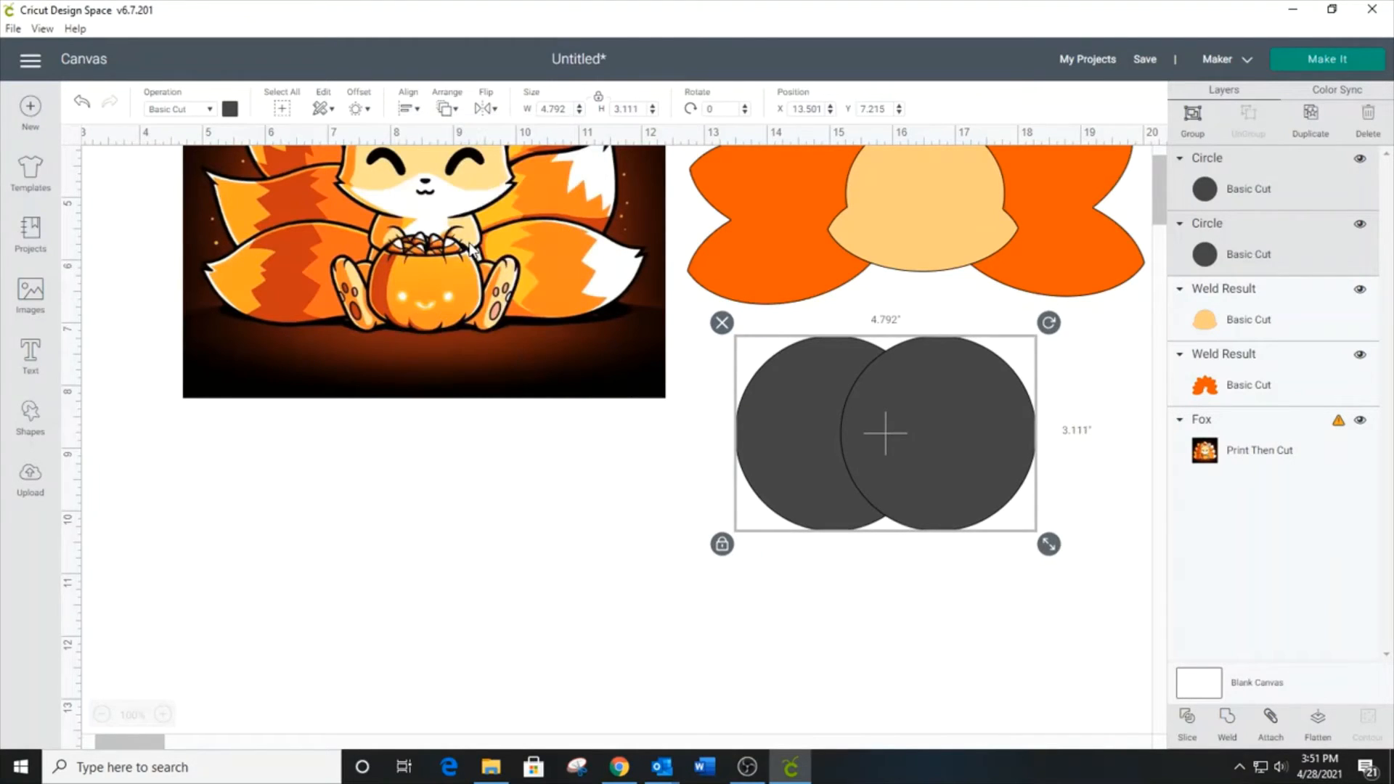
Step: Slice the two overlapping circles and delete both outer crescents, keeping the pointed oval pieces
left_click(1191, 733)
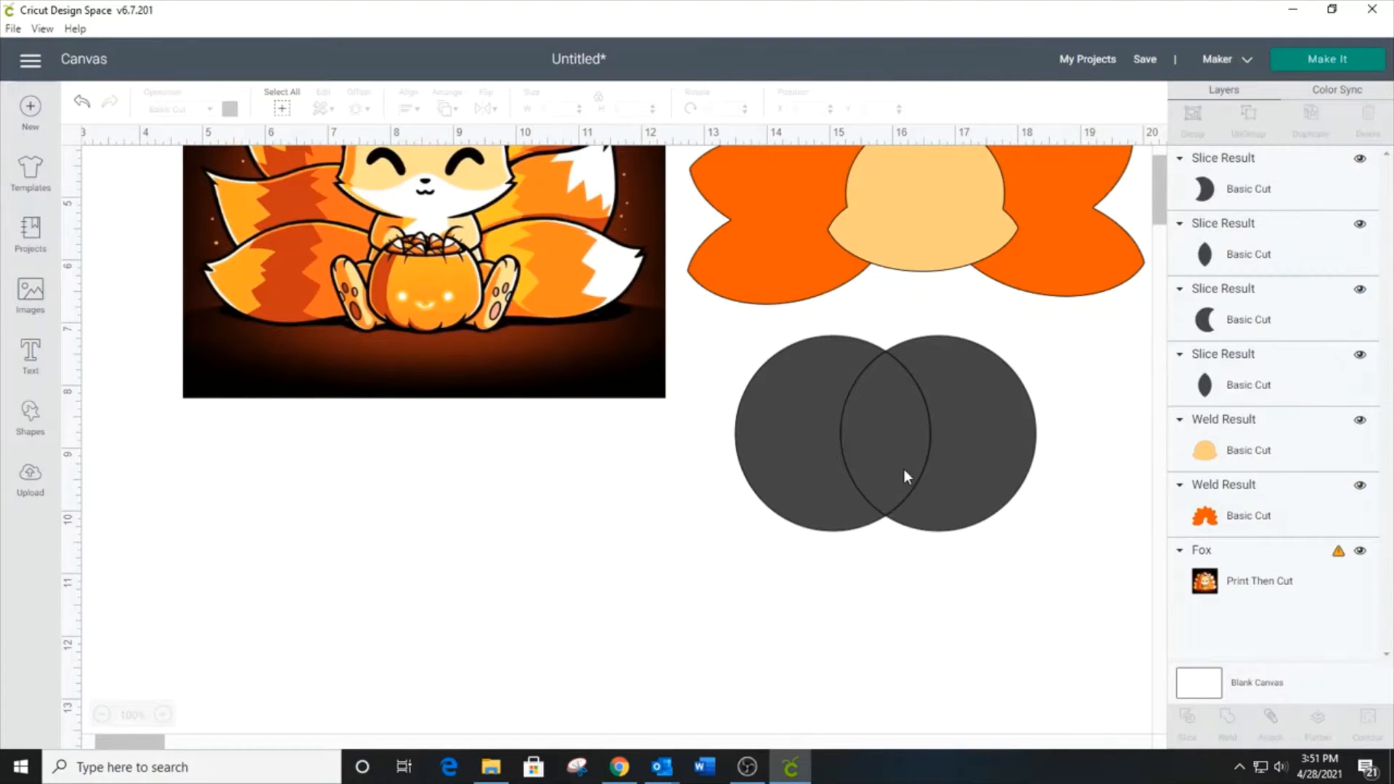
left_click_drag(905, 470, 965, 492)
left_click(932, 351)
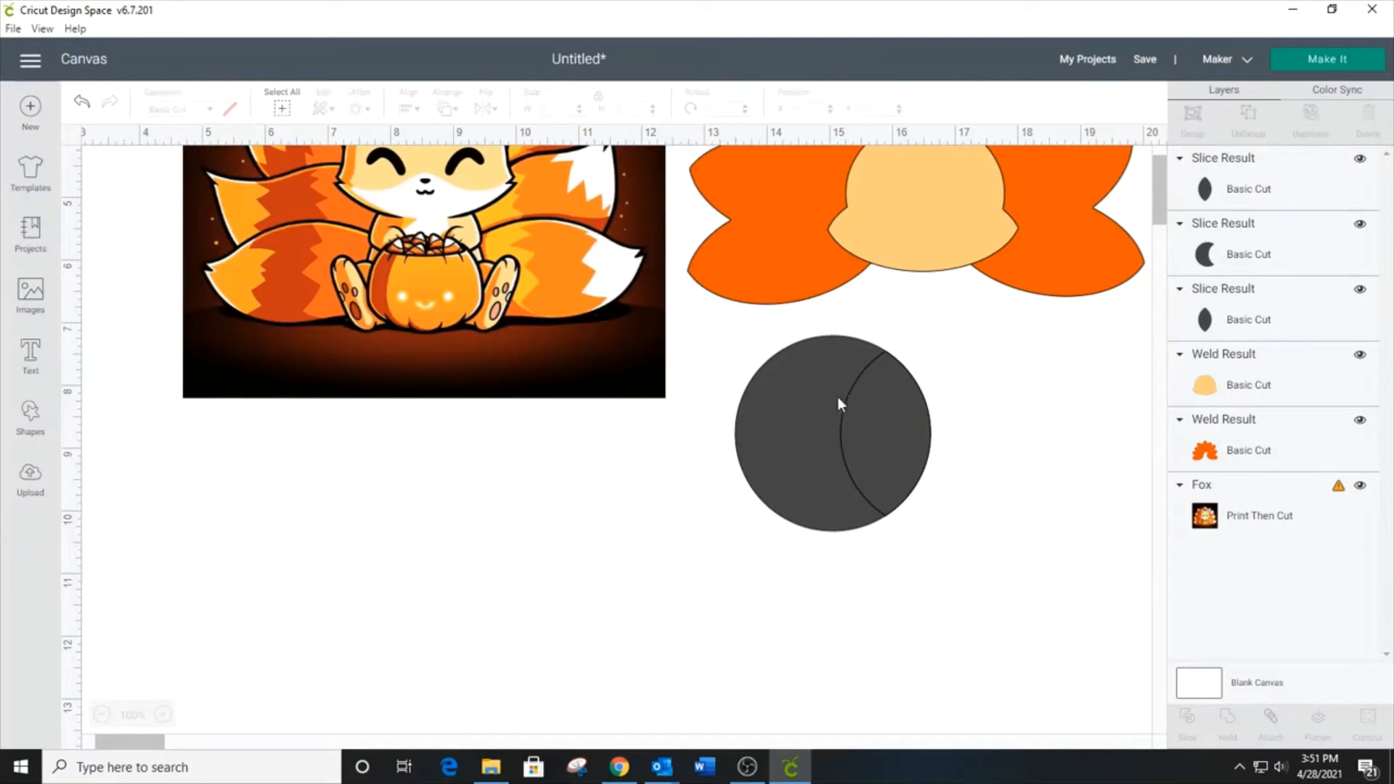
left_click(801, 376)
left_click(722, 323)
Step: Fit one pointed oval over the reference fox's right ear, about 1.265 in wide and 2.473 in high, rotated about 7.54°
scroll(711, 541, "up", 5)
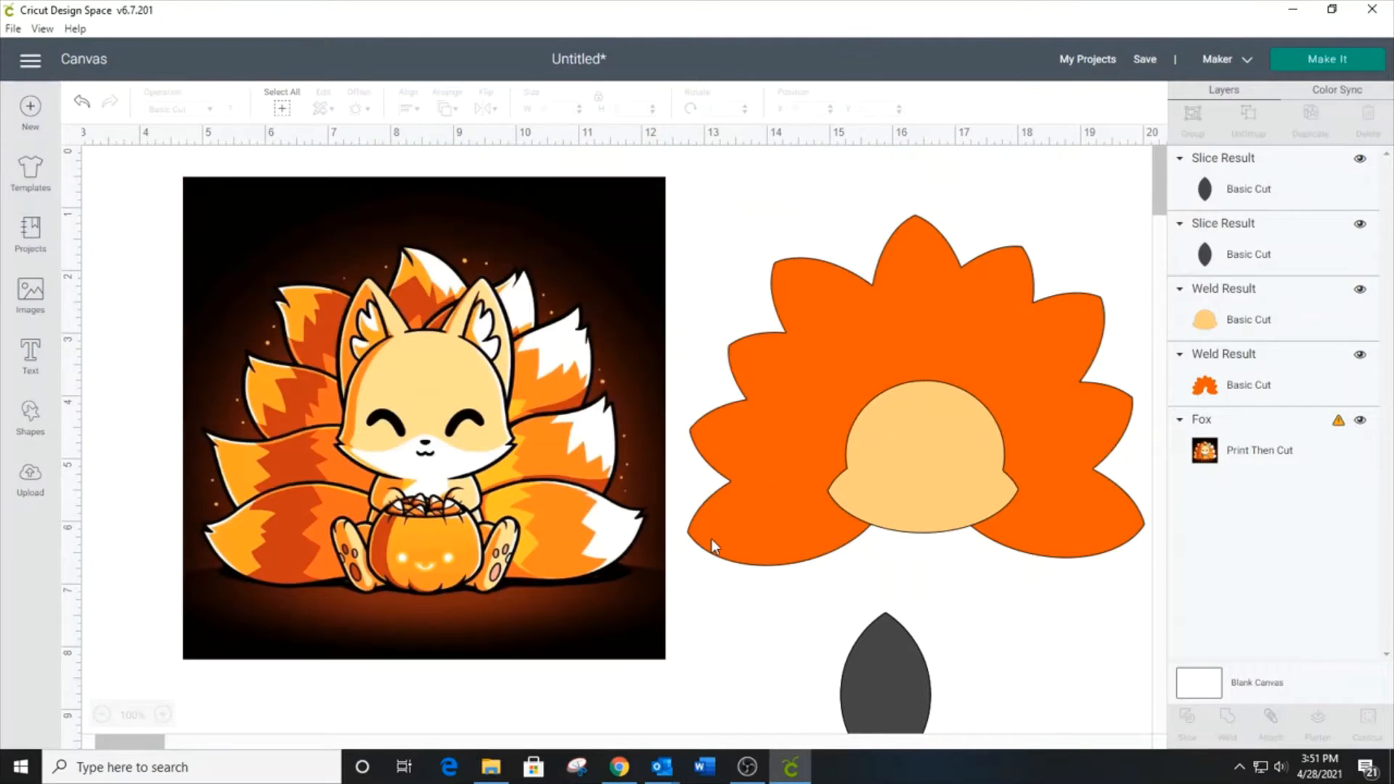
left_click_drag(893, 669, 481, 337)
left_click_drag(532, 266, 542, 271)
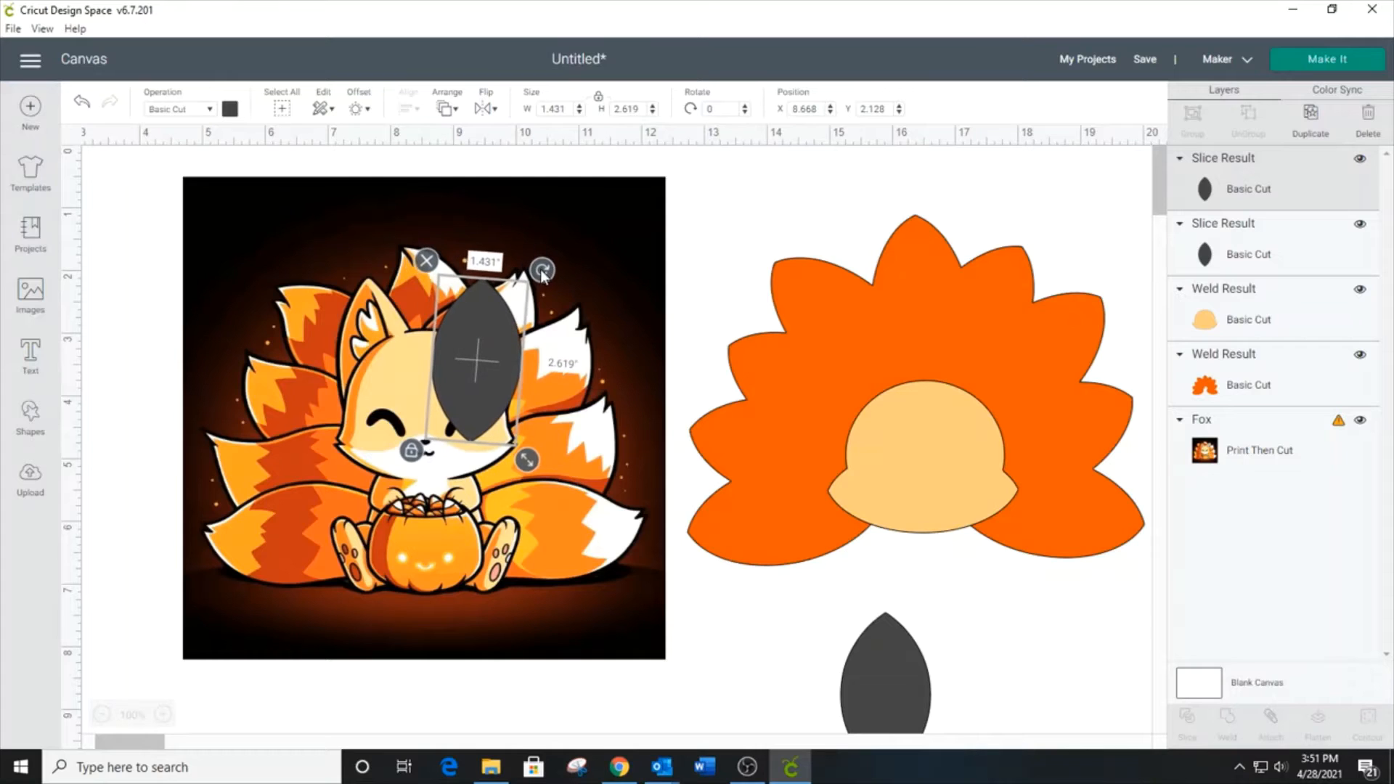
left_click(410, 450)
left_click_drag(525, 460, 528, 446)
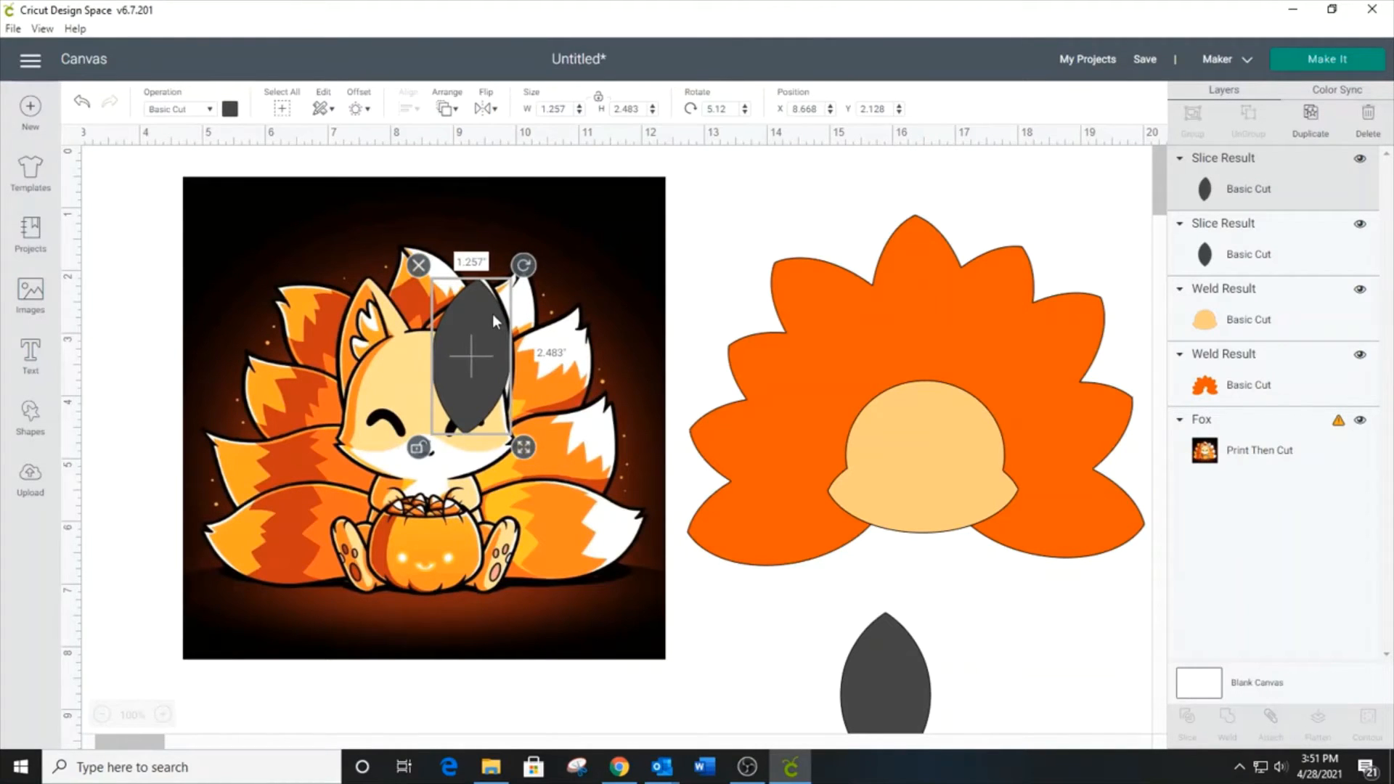
left_click_drag(492, 314, 494, 311)
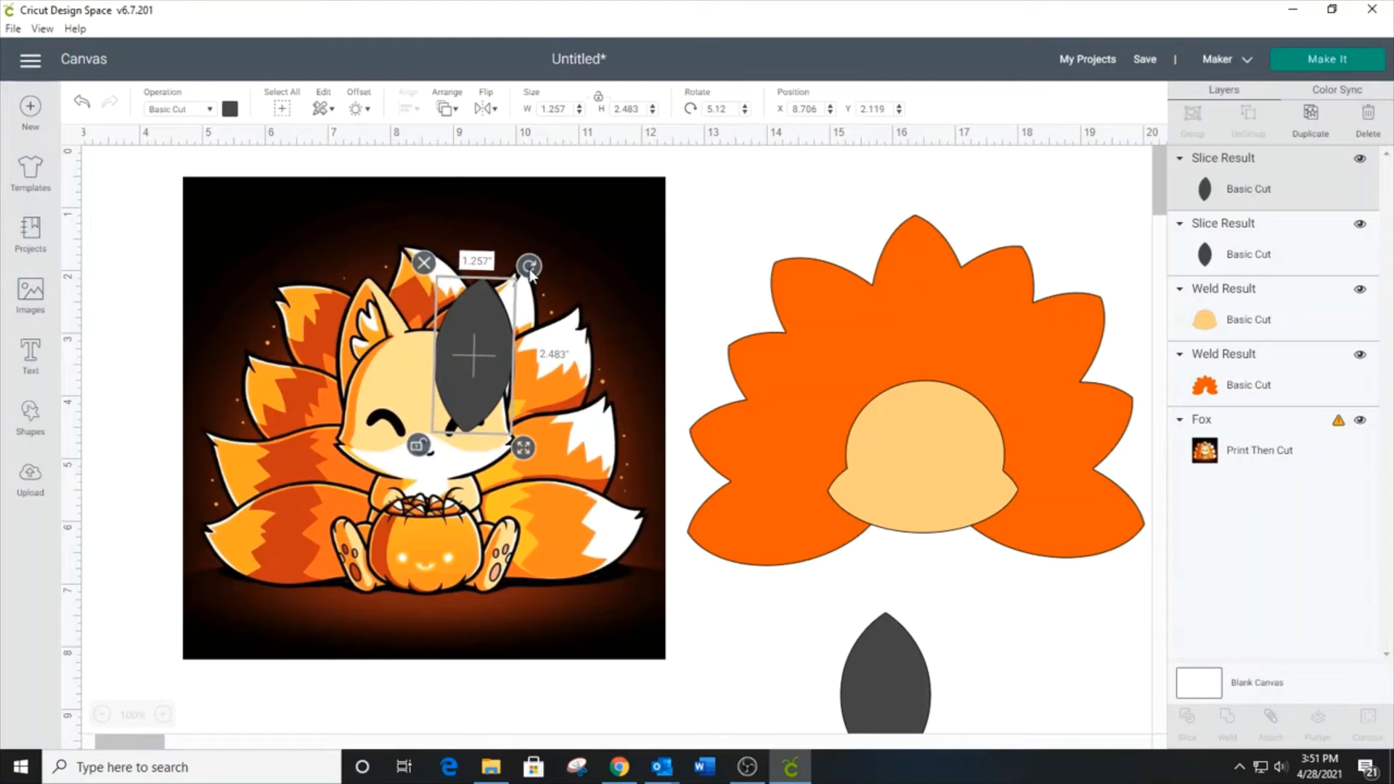
left_click_drag(529, 269, 531, 283)
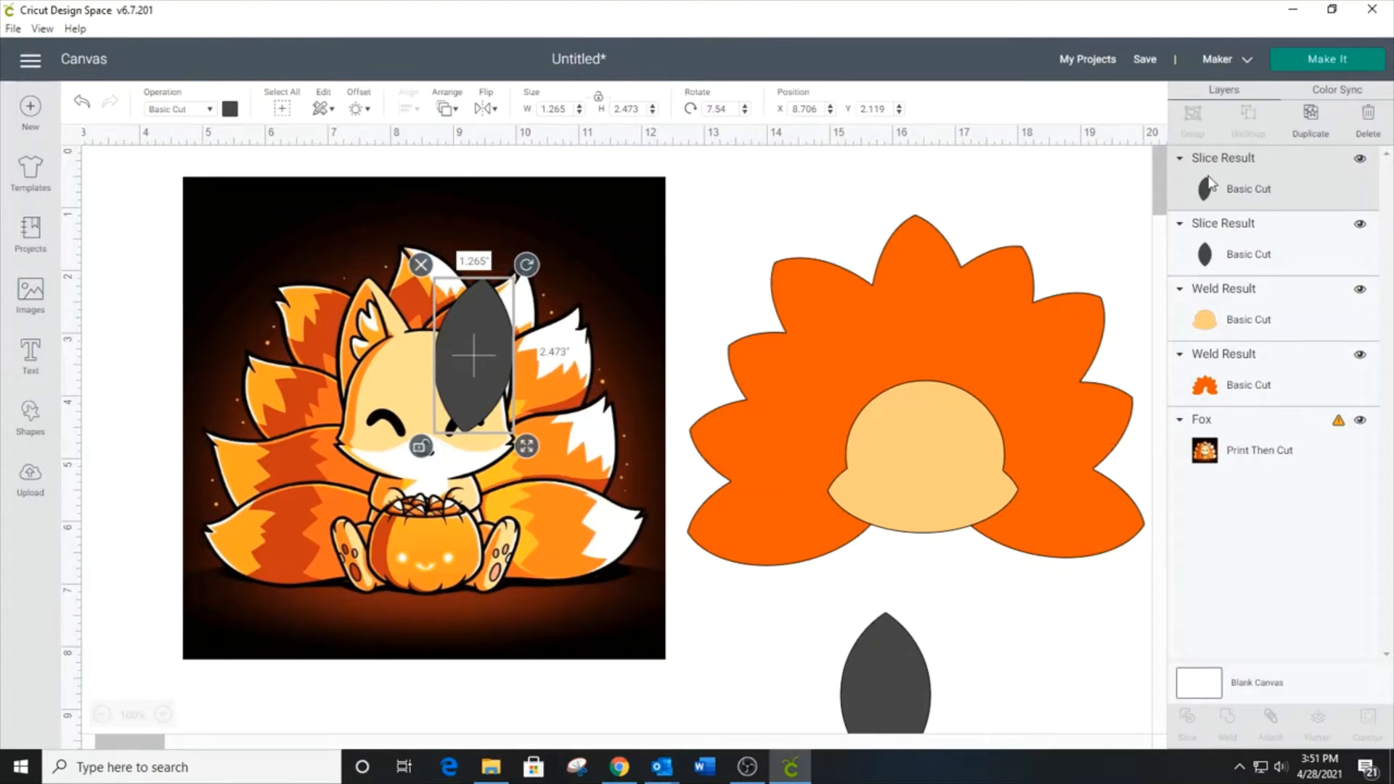
Step: Duplicate the ear shape and fit the copy over the reference fox's left ear, rotated to about 355.71°
left_click(1310, 114)
left_click_drag(502, 334, 377, 320)
left_click_drag(429, 270, 414, 263)
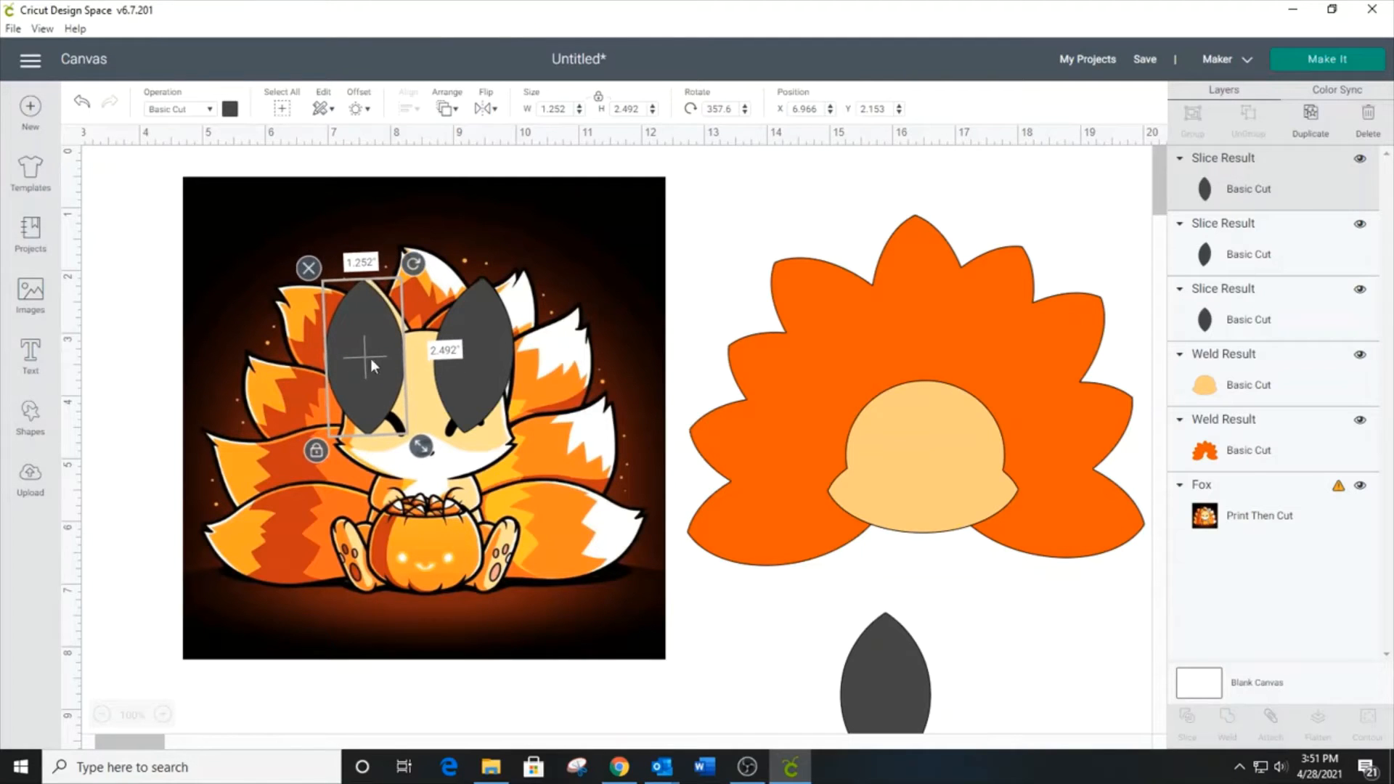
left_click_drag(370, 358, 382, 355)
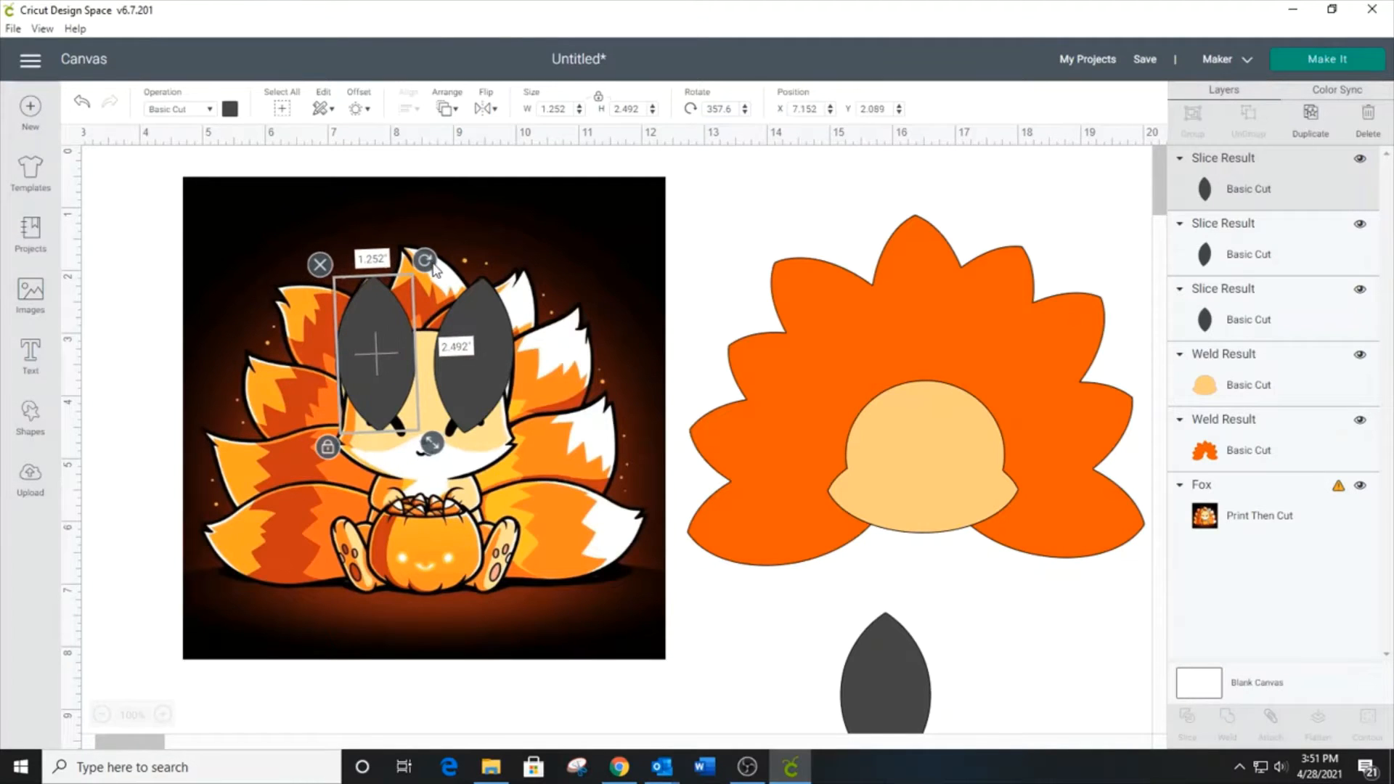
left_click_drag(434, 269, 432, 266)
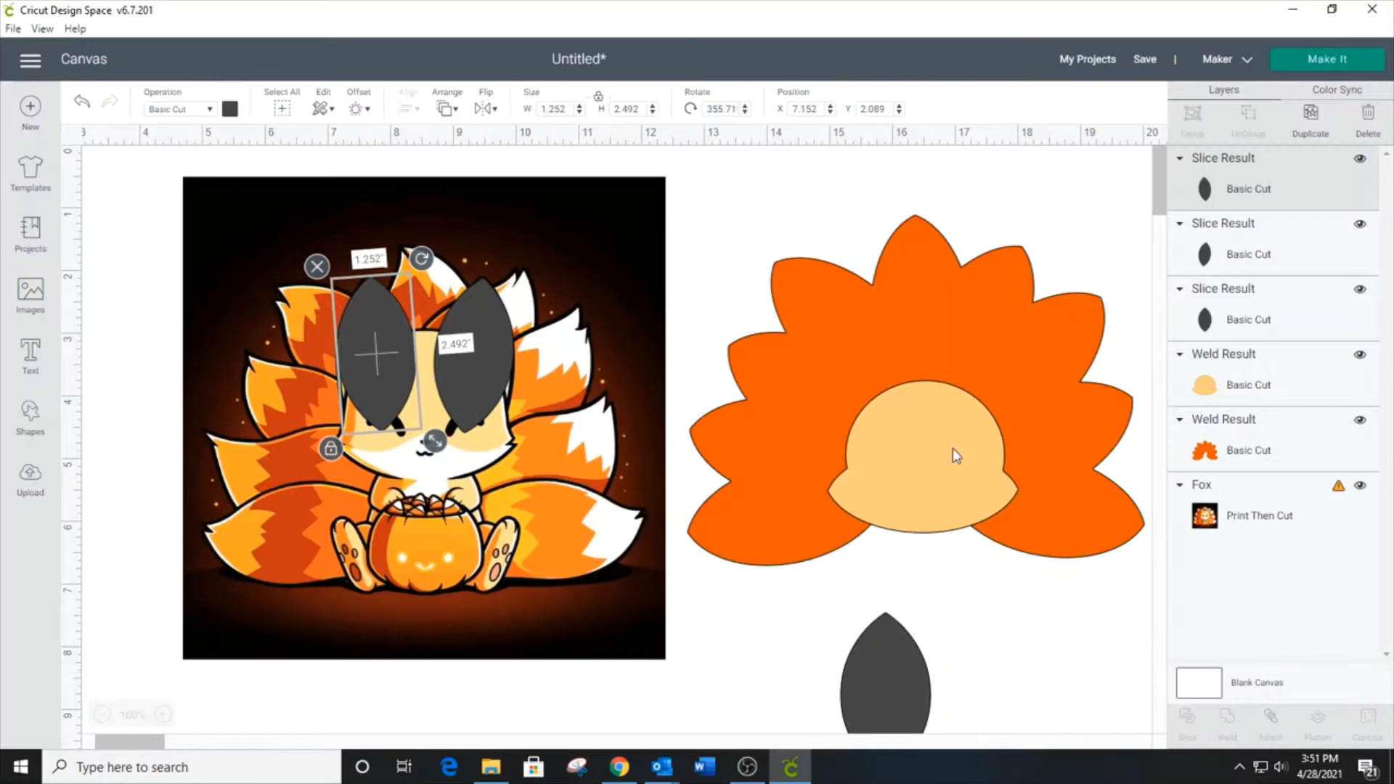
Step: Weld the light orange head to both ear shapes over the reference image and place the welded head back on the orange tails
left_click_drag(954, 471, 457, 423)
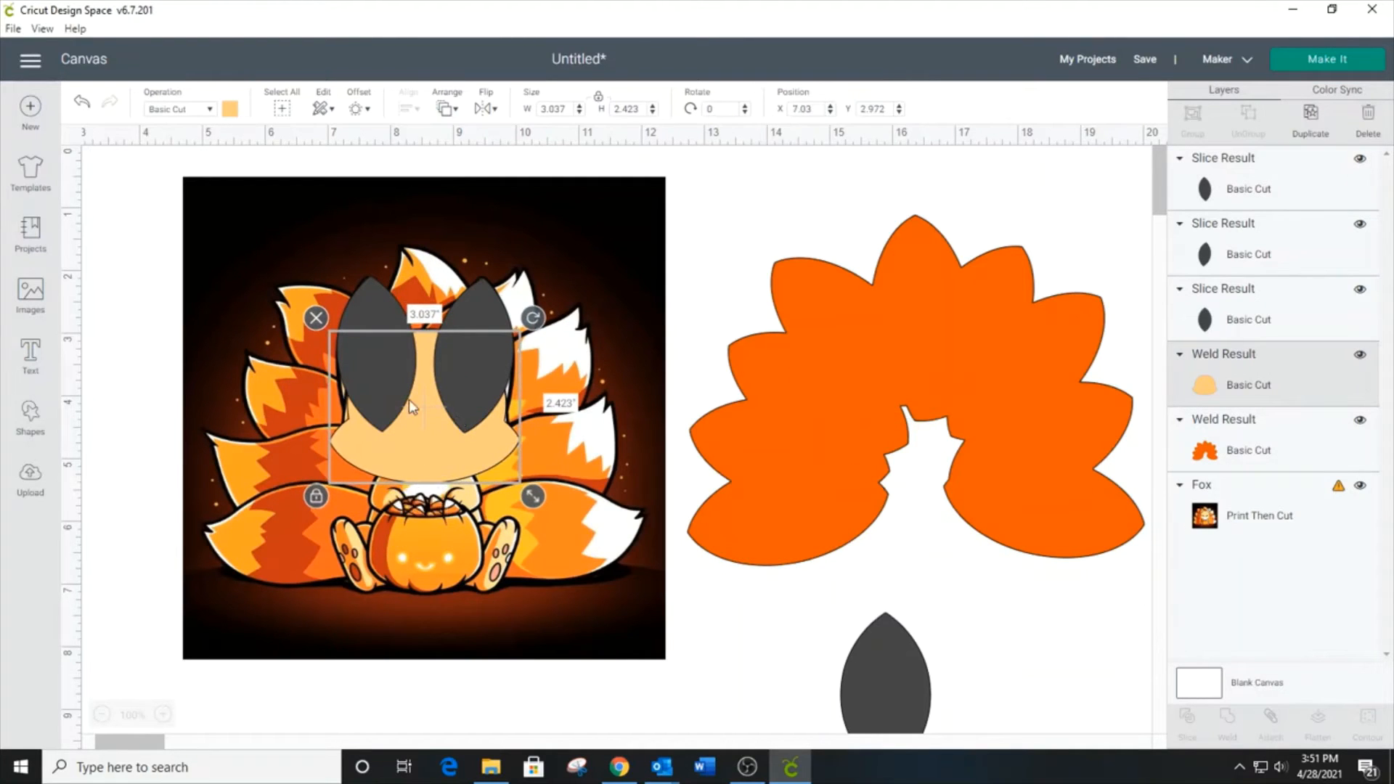
left_click(380, 318, "shift")
left_click(496, 323, "shift")
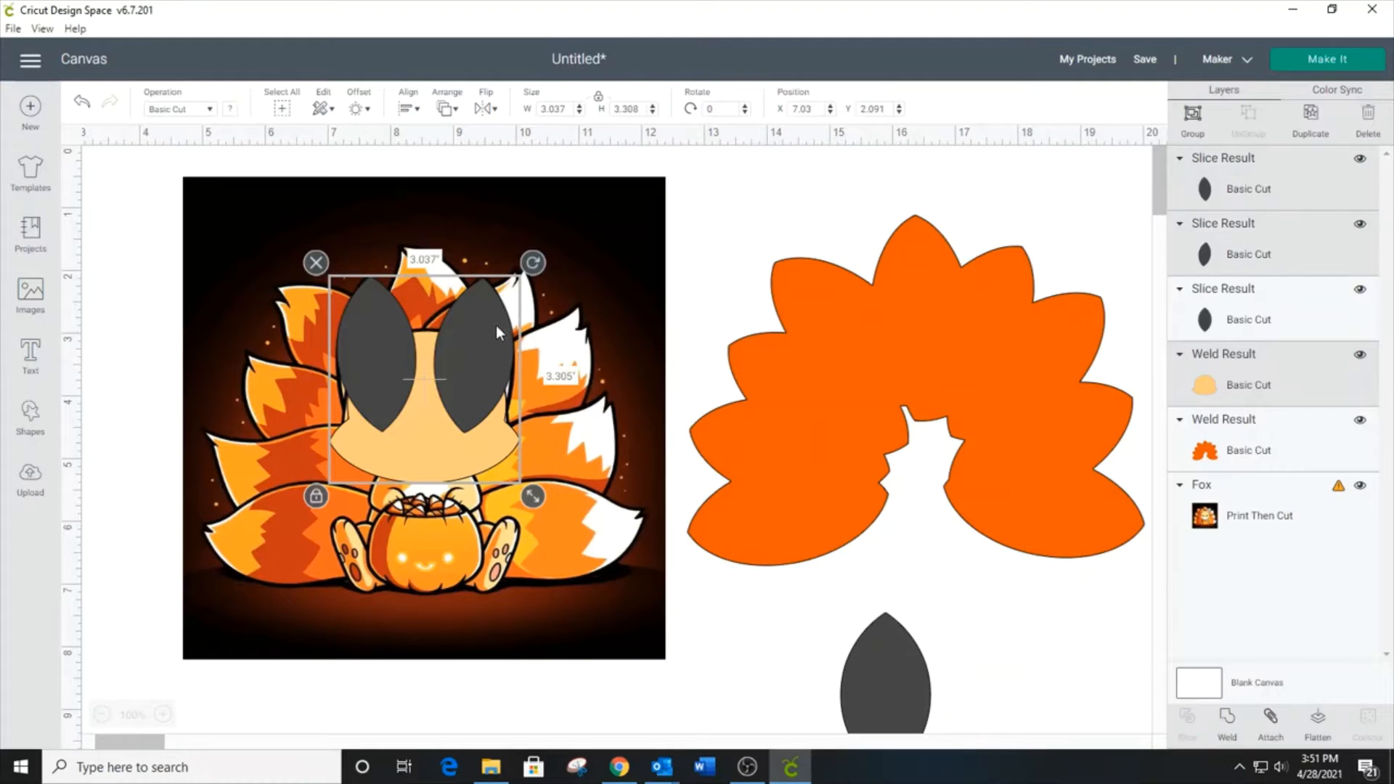
left_click(1227, 726)
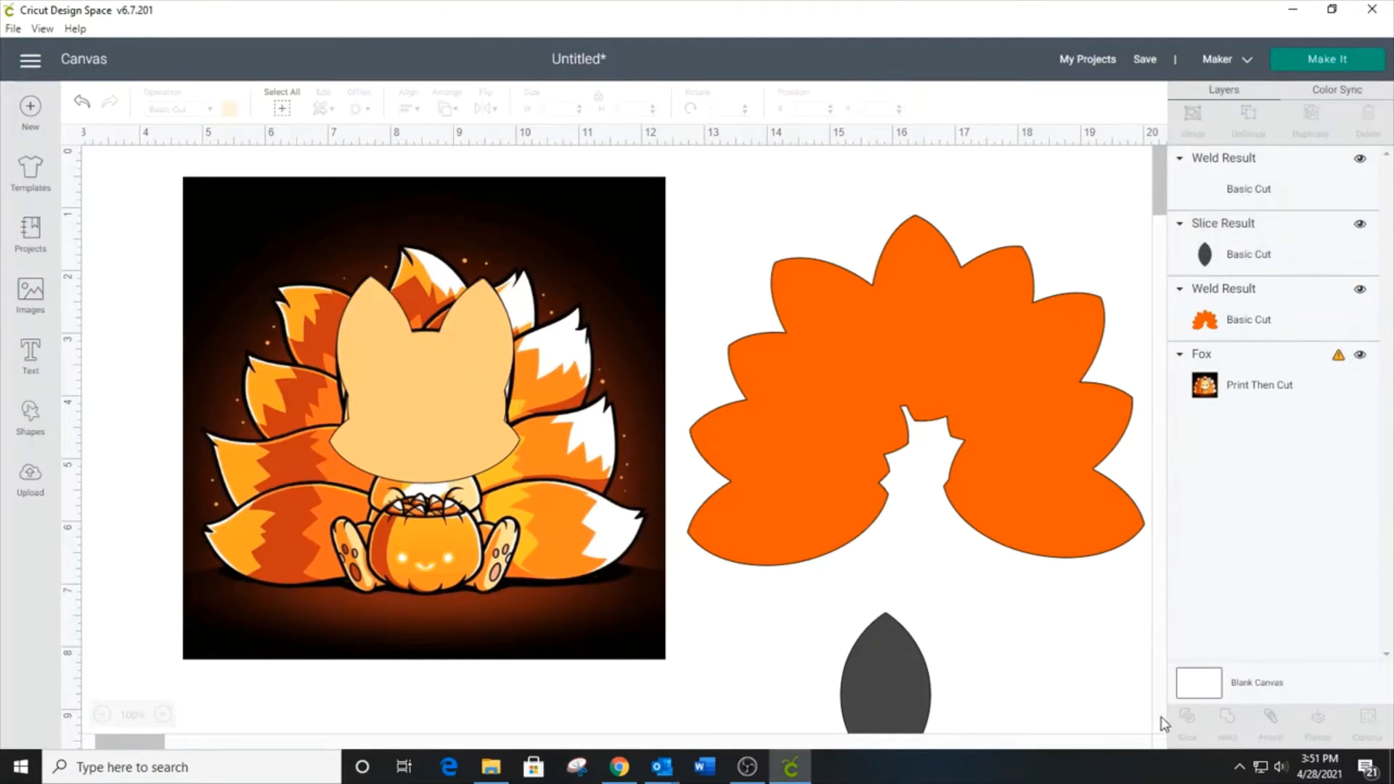
left_click(490, 461)
left_click_drag(434, 430, 924, 463)
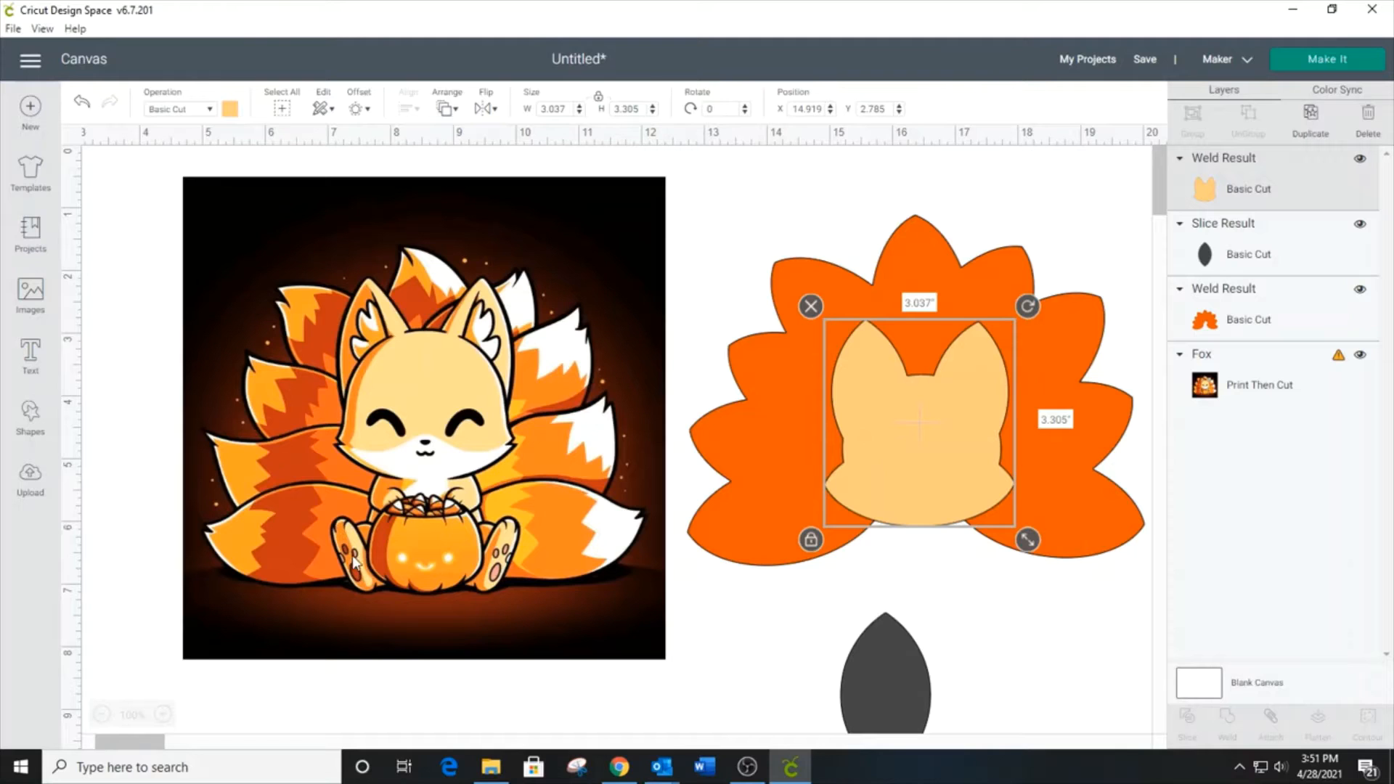
Step: Add a circle and fit it over the reference fox's left foot as an oval about 0.772 × 1.209 in, rotated about 334.62°
left_click(30, 477)
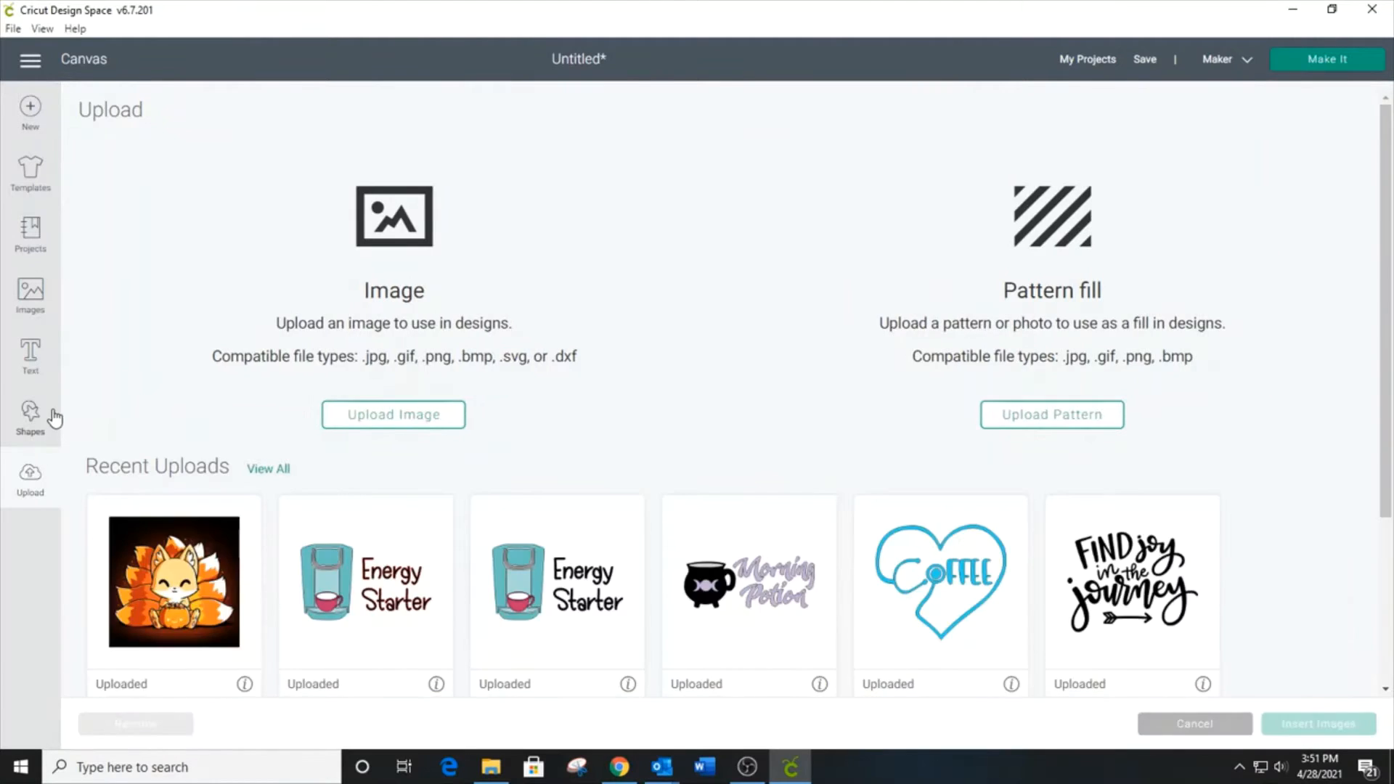
left_click(55, 418)
left_click(161, 297)
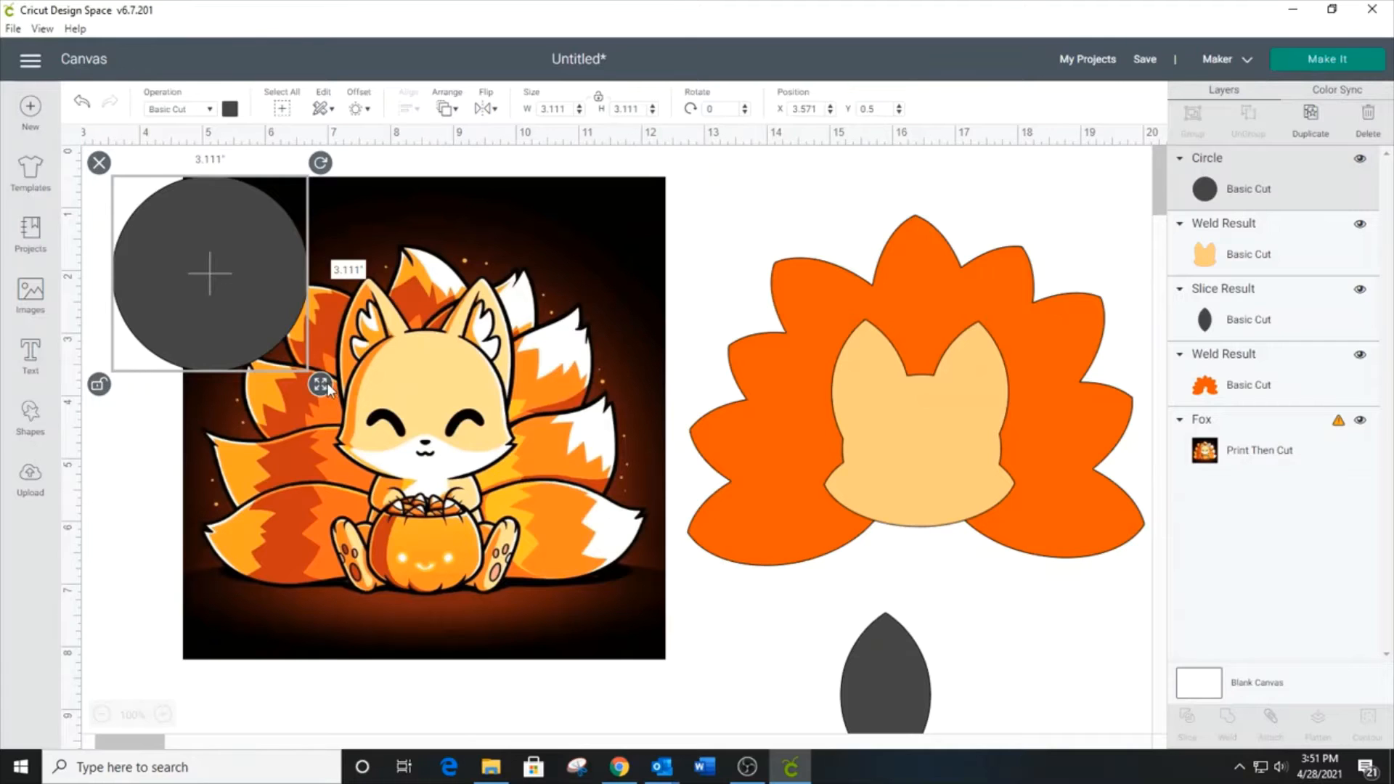
left_click_drag(328, 390, 385, 589)
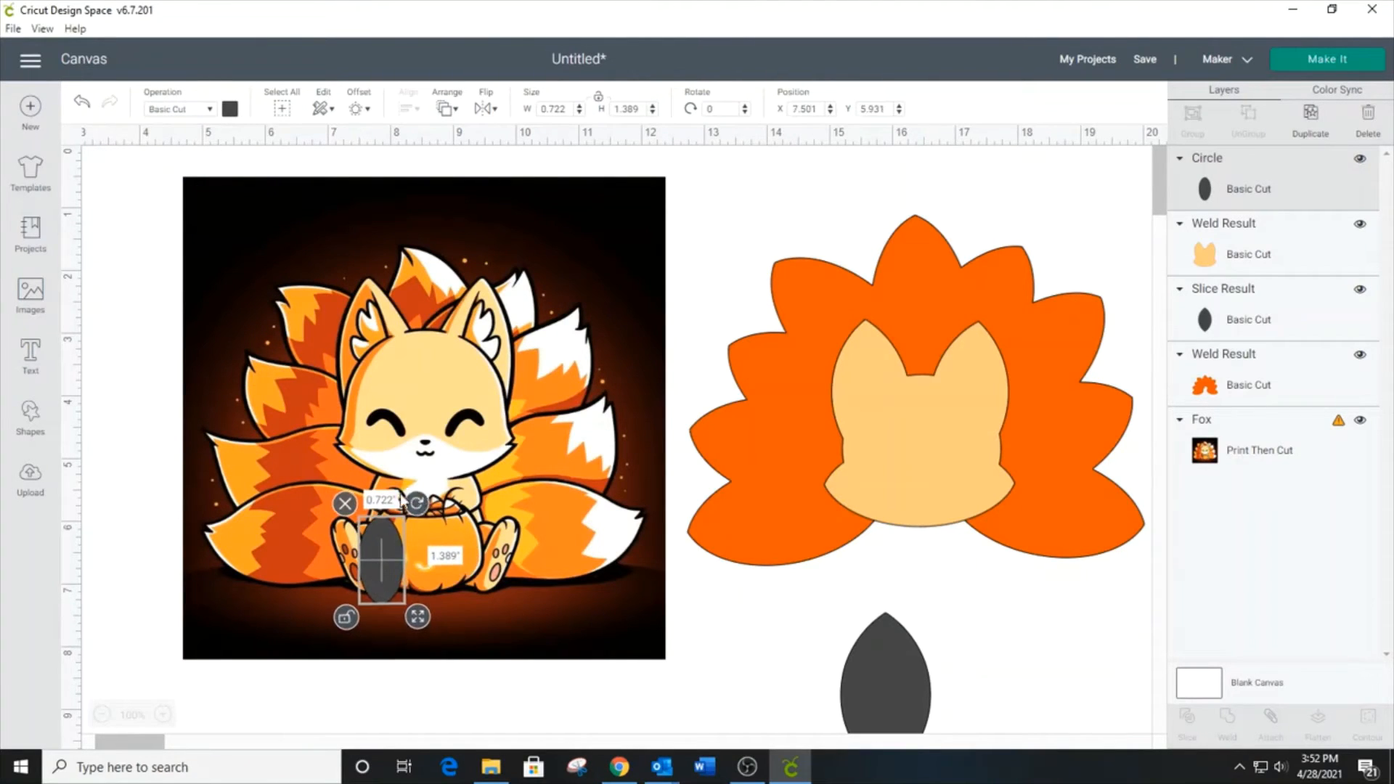
left_click_drag(402, 501, 377, 496)
left_click_drag(381, 550, 354, 550)
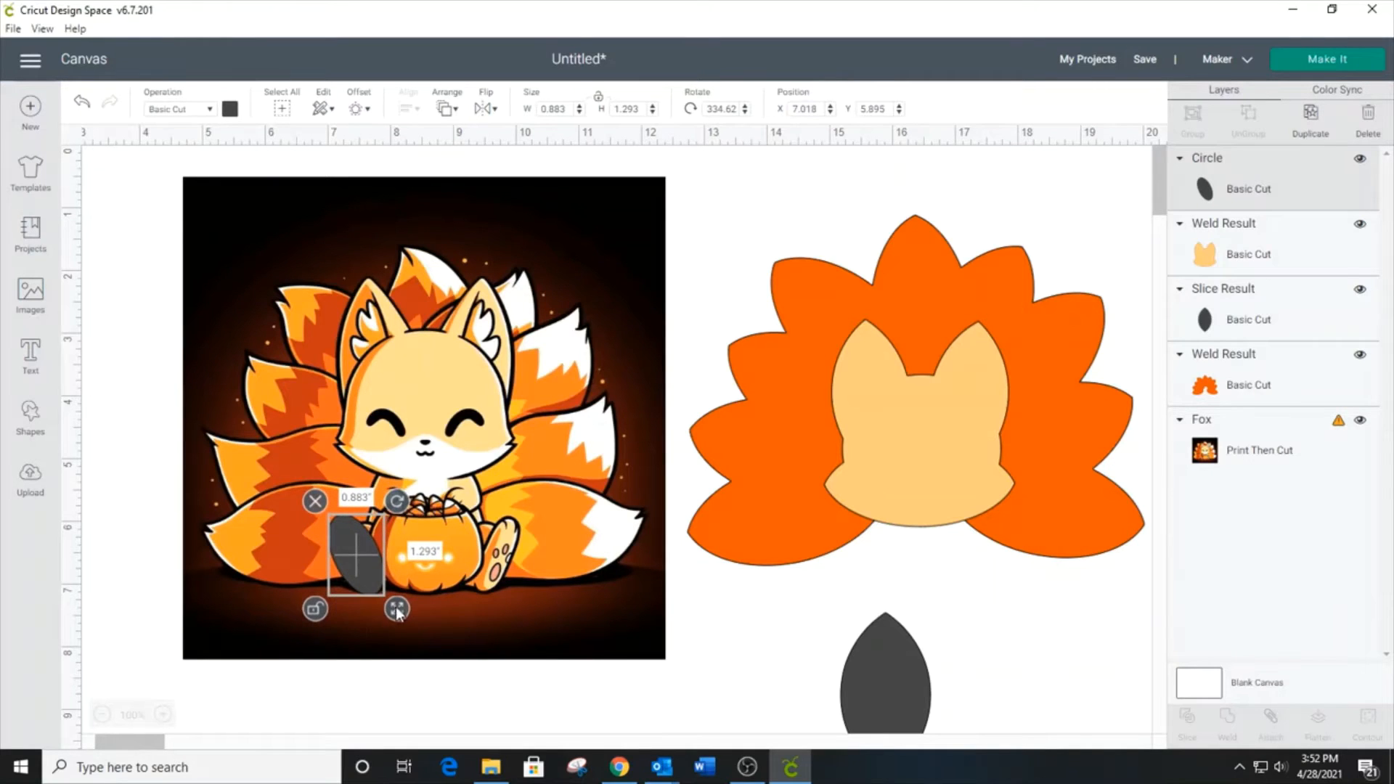
mouse_move(397, 613)
left_mouse_down()
mouse_move(381, 595)
mouse_move(390, 604)
left_mouse_up()
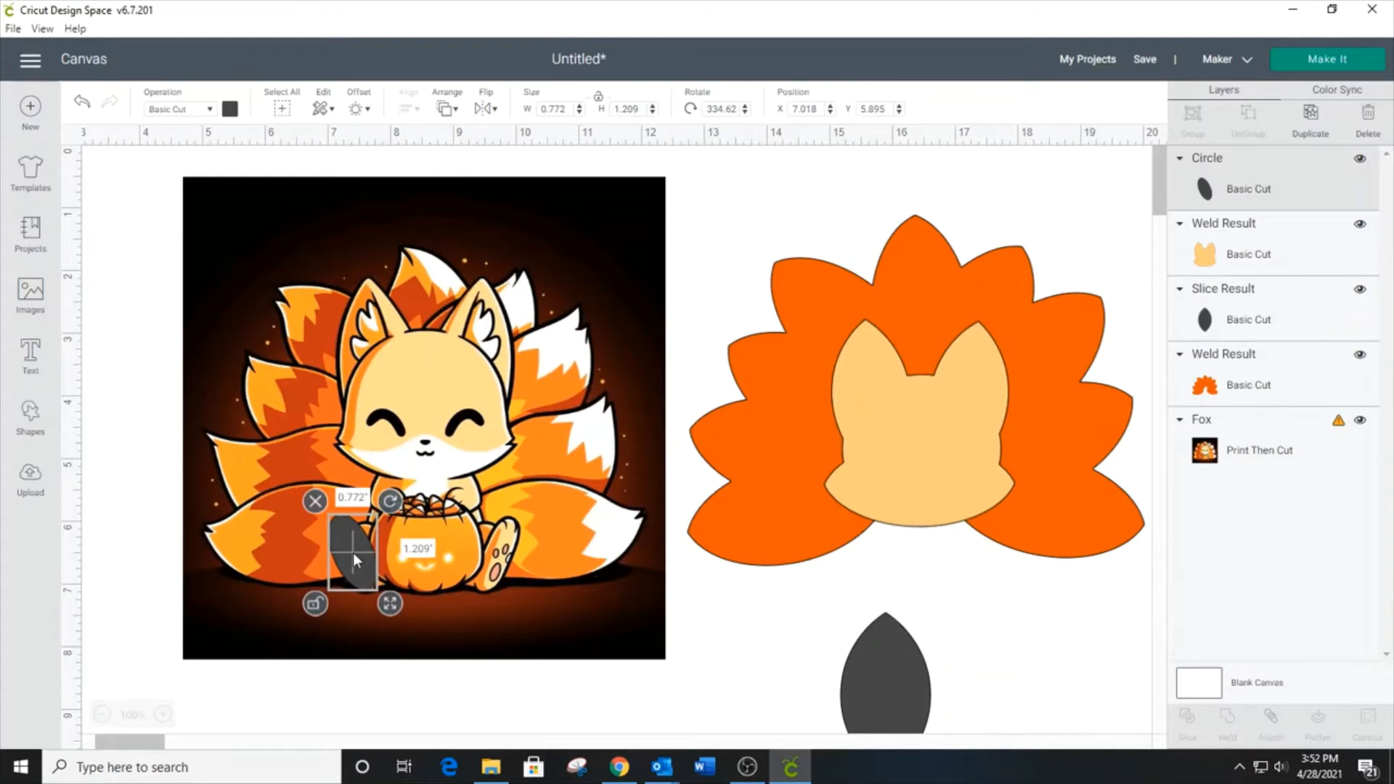
left_click_drag(352, 552, 356, 556)
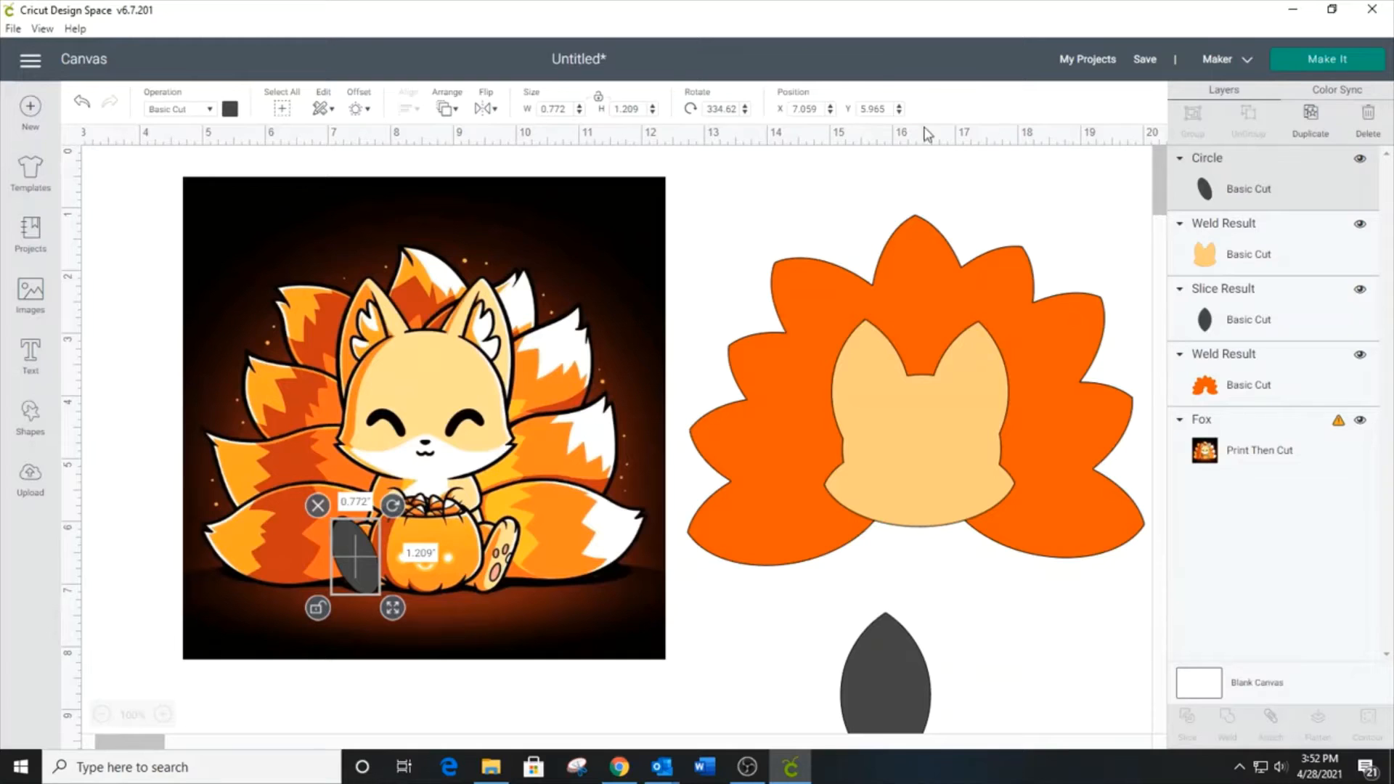
Step: Duplicate the foot oval, flip the copy horizontally, and place it over the reference fox's right foot
key("ctrl+d")
left_click(488, 108)
left_click(540, 134)
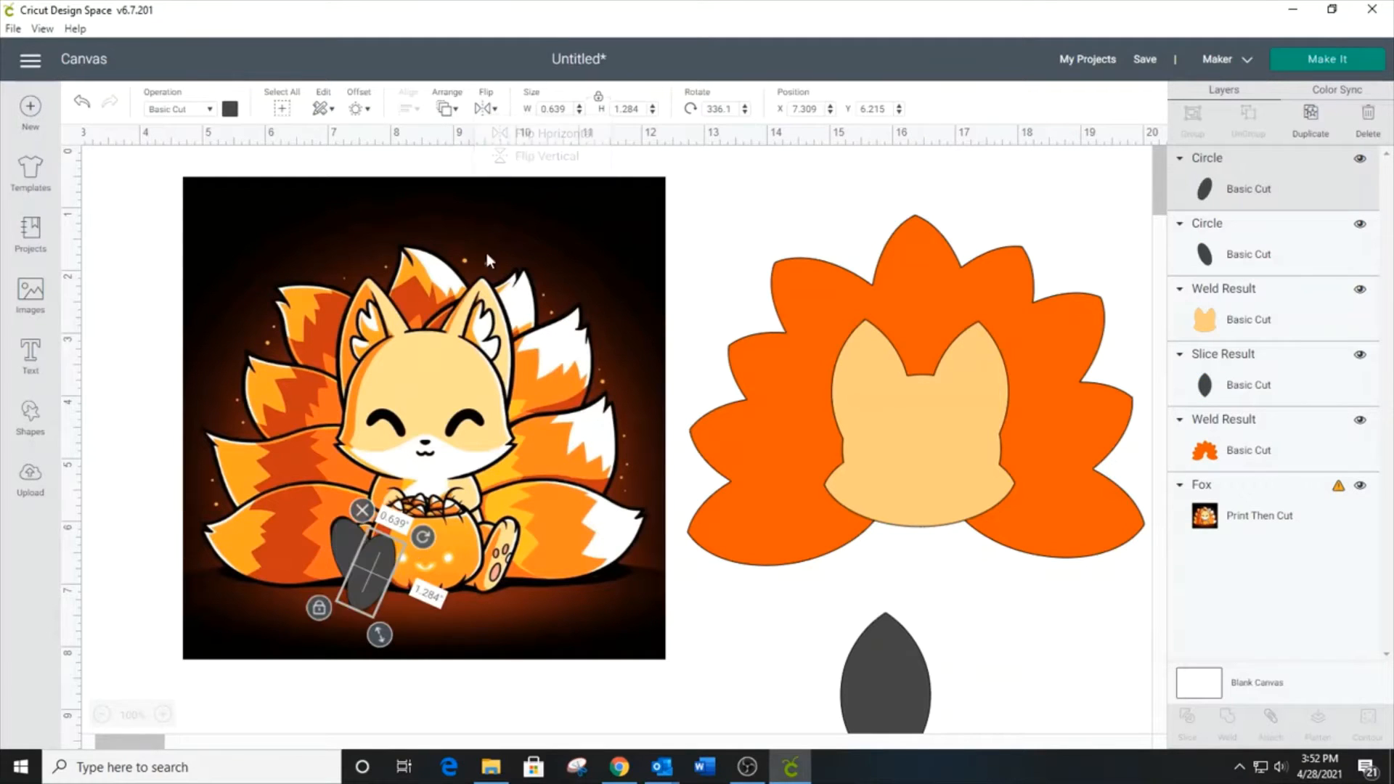
left_click_drag(378, 548, 509, 545)
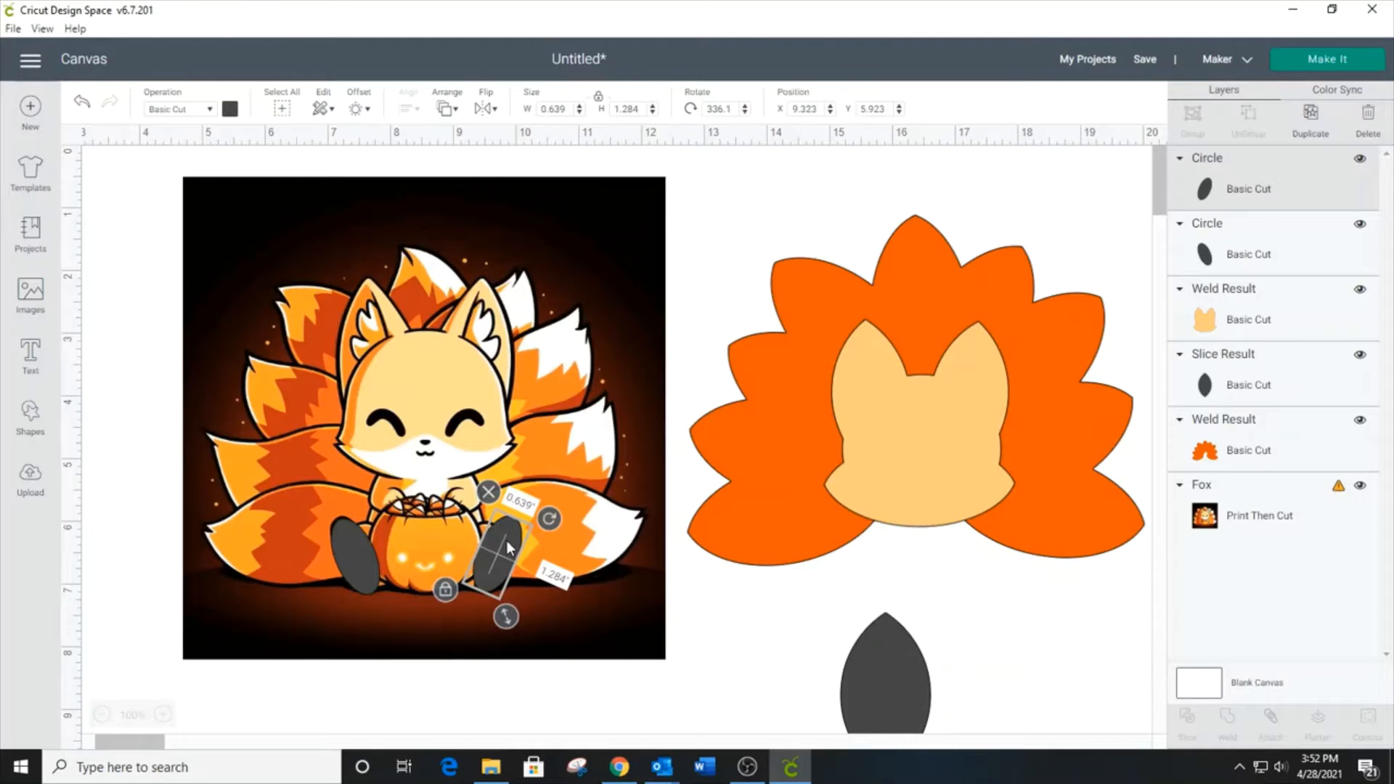
Step: Add a circle and stretch it into a body oval about 2.042 × 2.556 in, placed between the two foot ovals
left_click(40, 423)
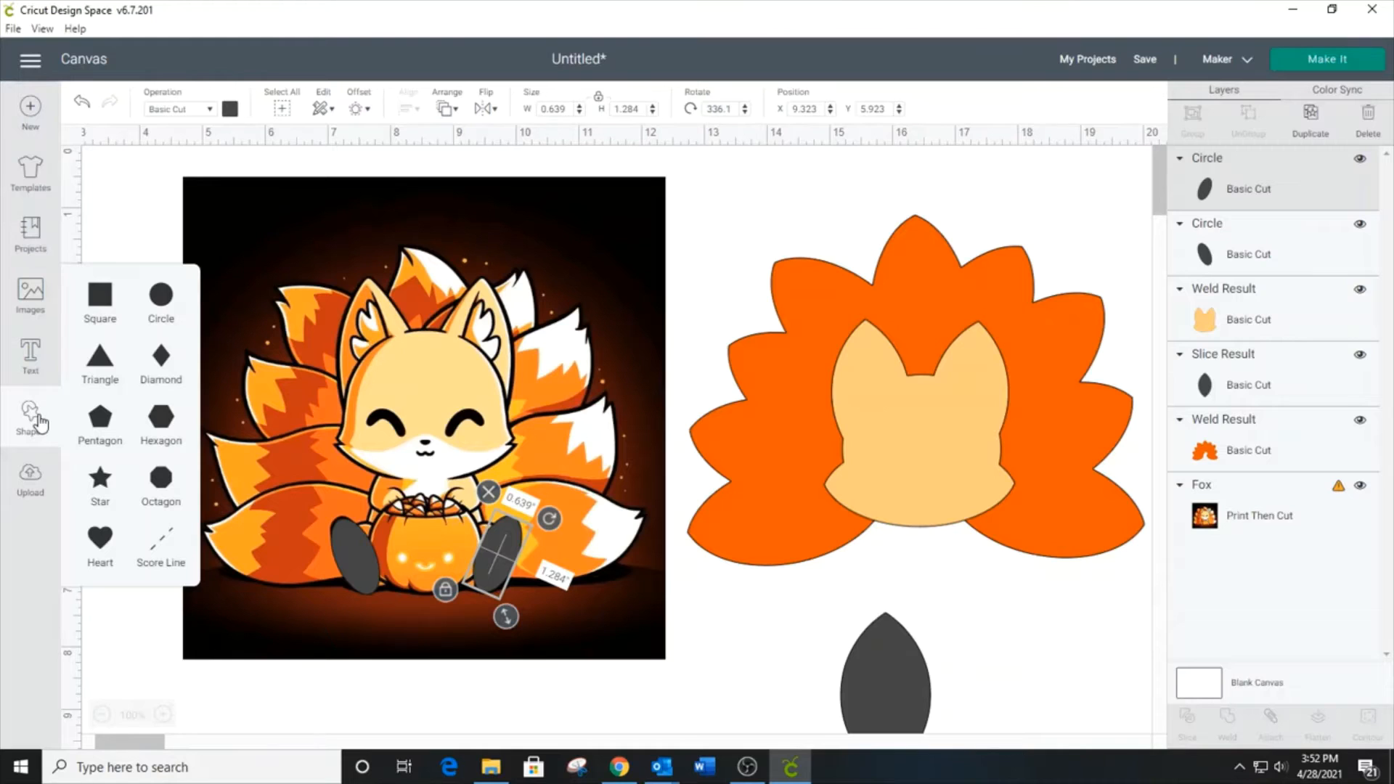
left_click(161, 296)
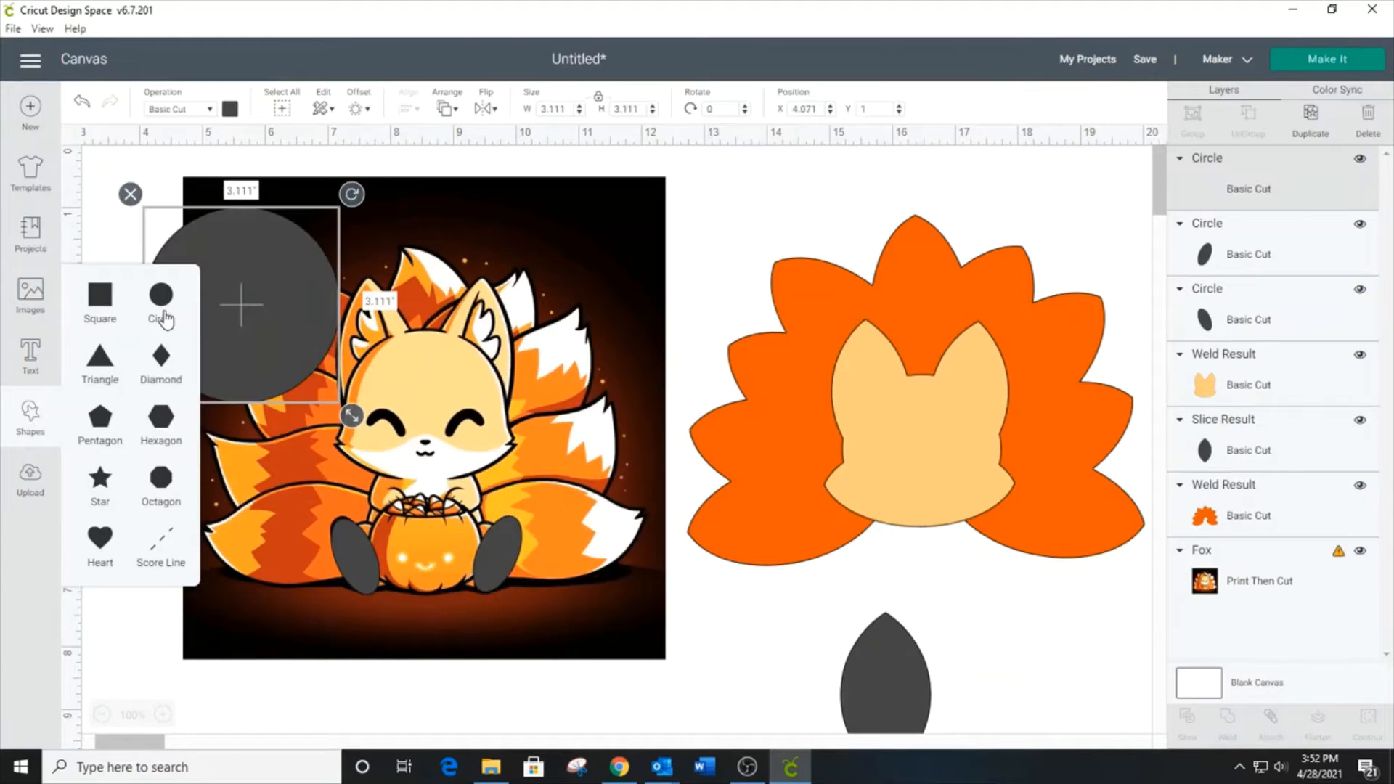
left_click_drag(274, 314, 415, 412)
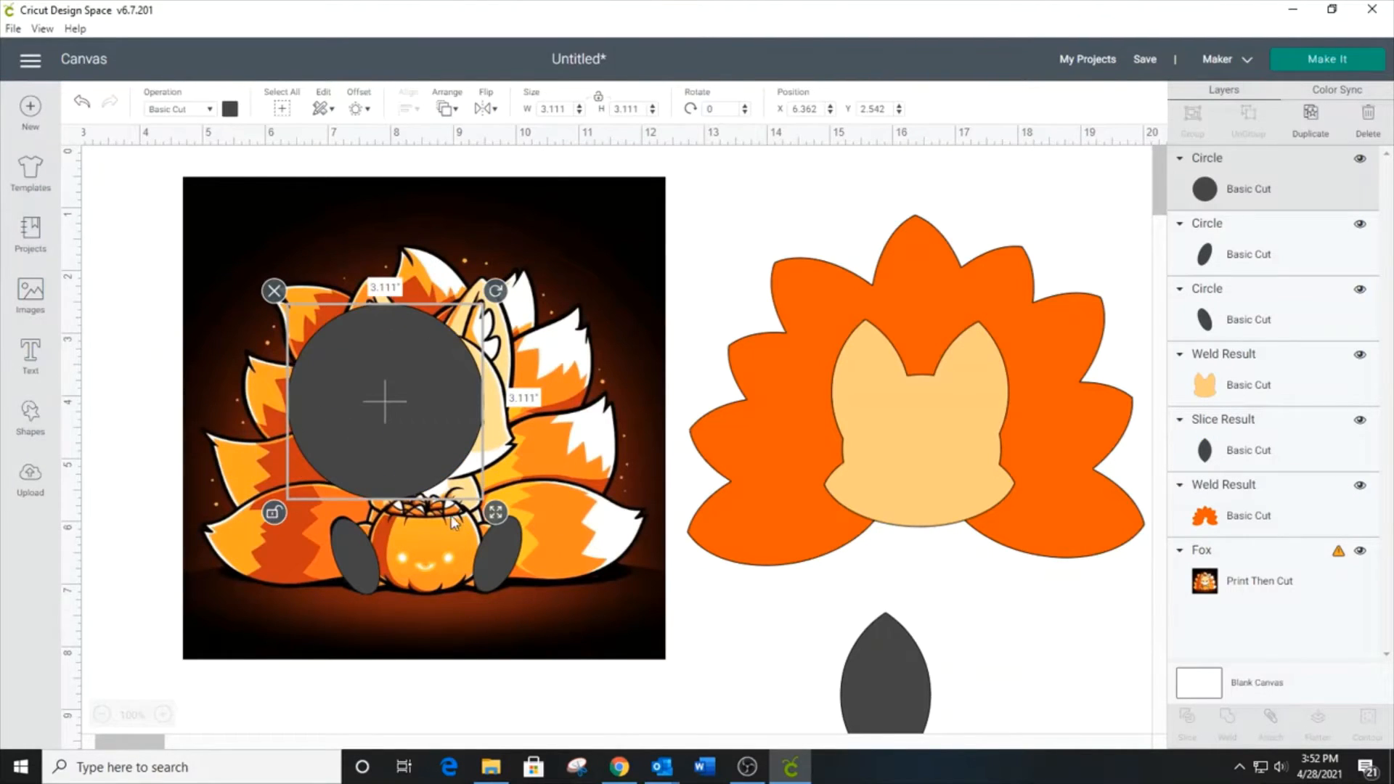
left_click_drag(494, 515, 431, 487)
left_click_drag(367, 402, 438, 529)
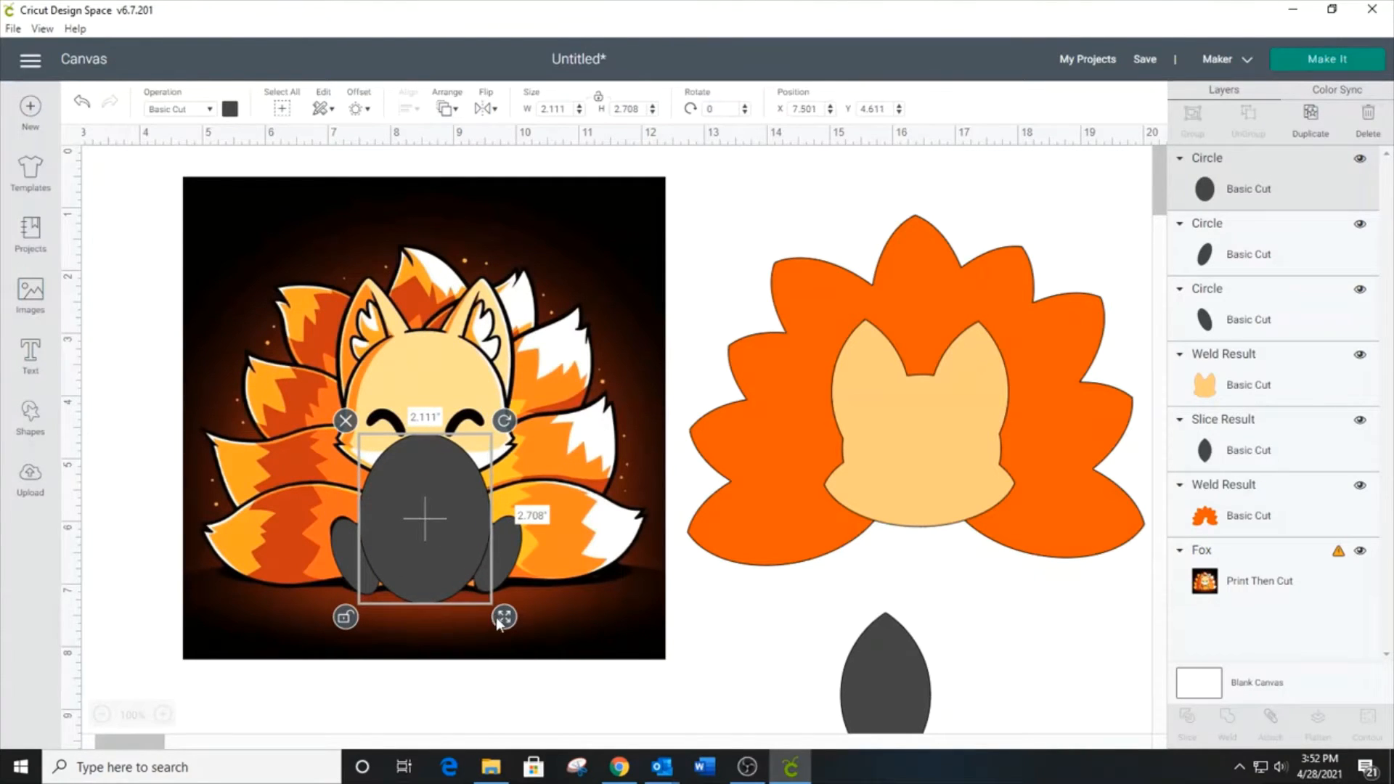
left_click_drag(503, 617, 500, 608)
left_click_drag(428, 541, 431, 546)
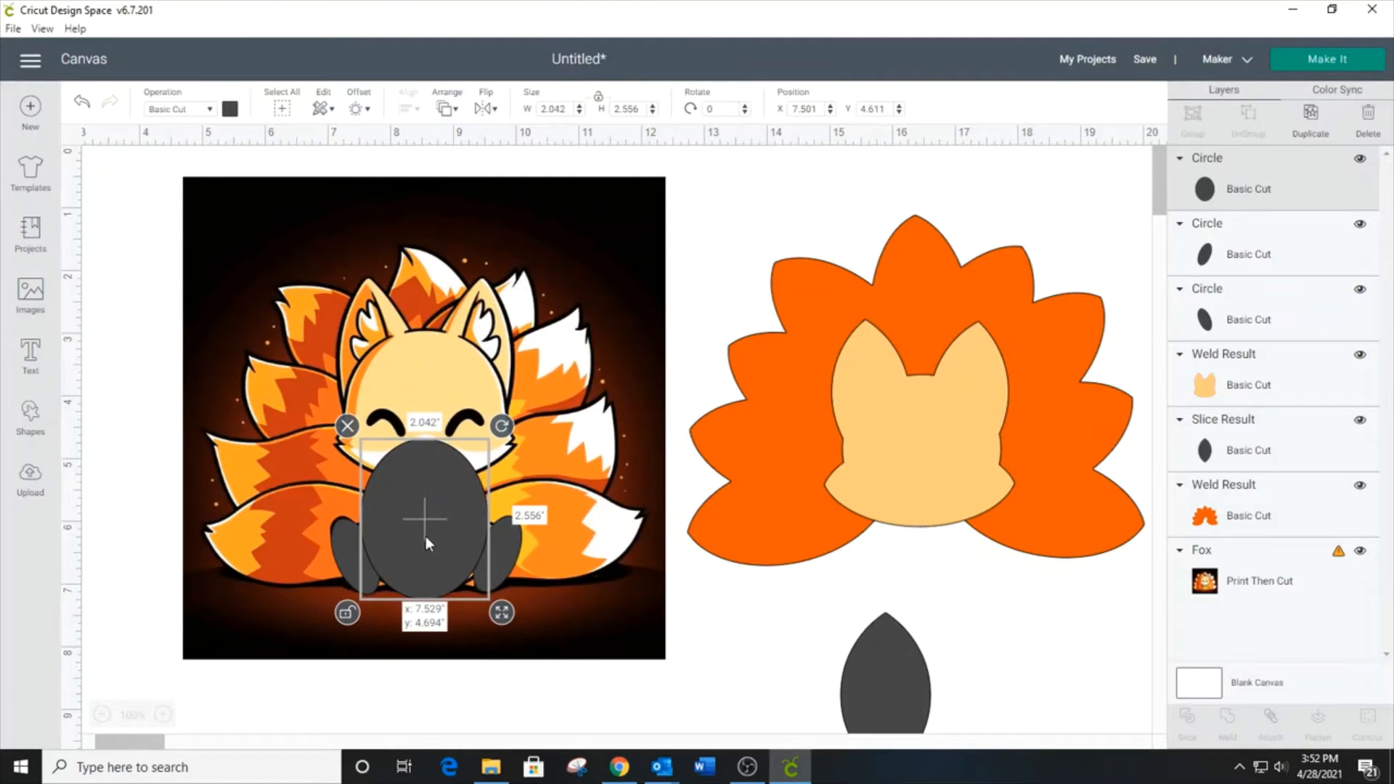
Step: Weld the light orange head, body oval and both feet over the reference image, and place the welded fox on the orange tails
left_click_drag(976, 441, 484, 395)
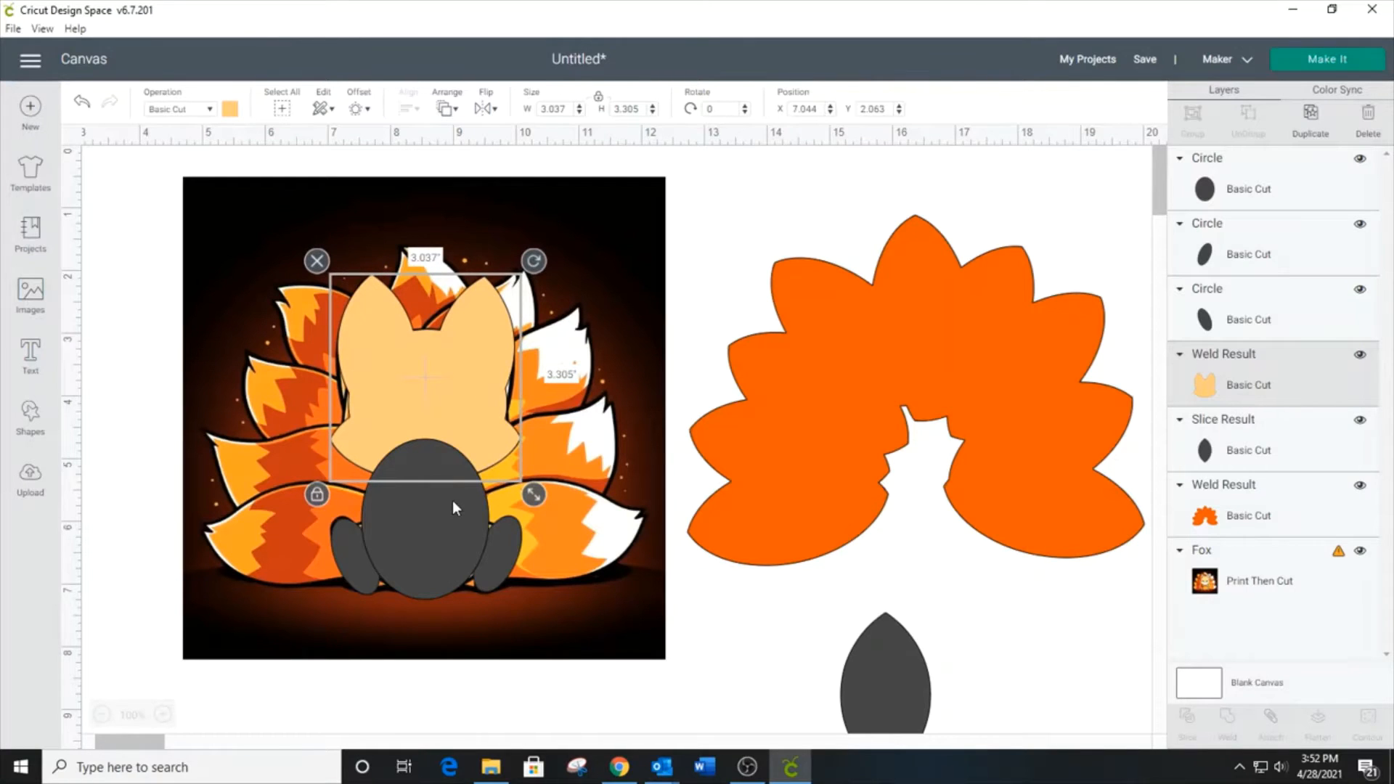
left_click(447, 504, "shift")
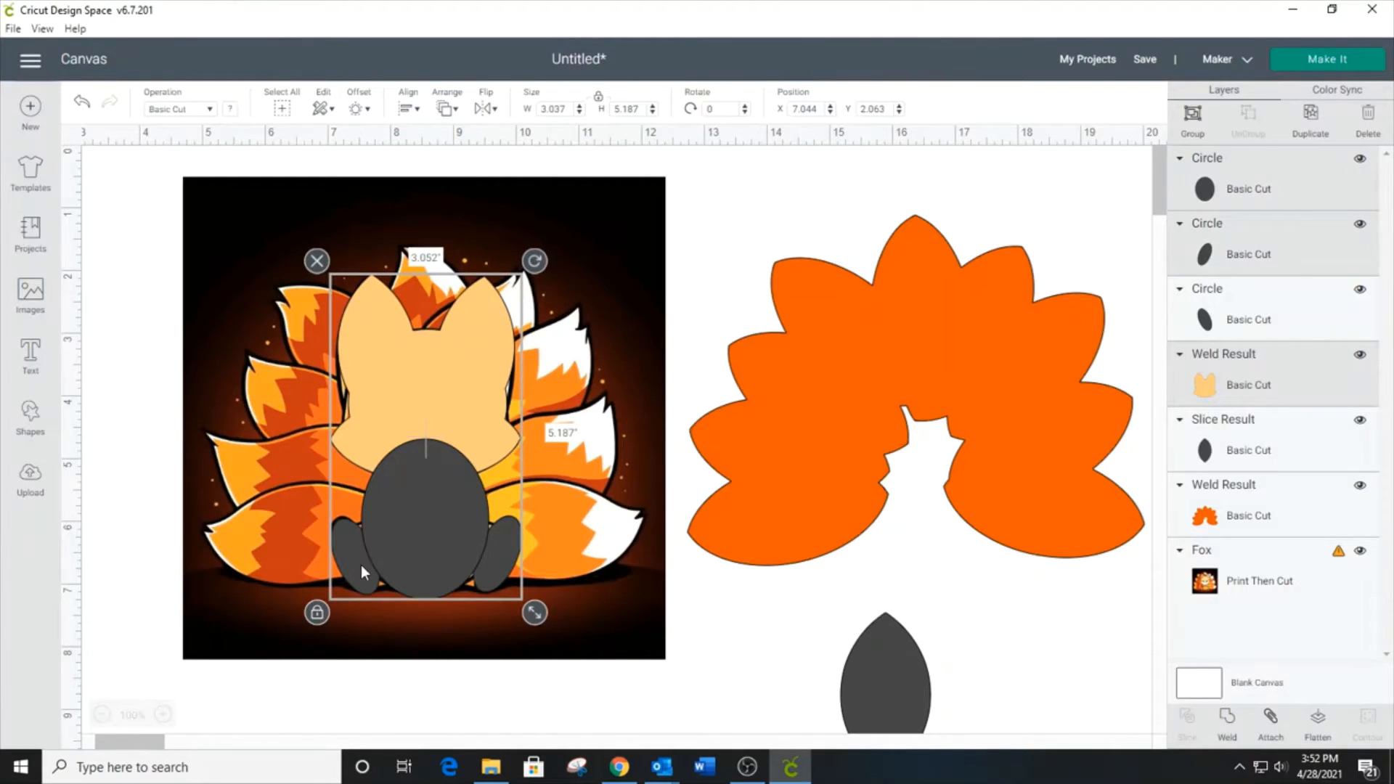
left_click(1260, 320, "shift")
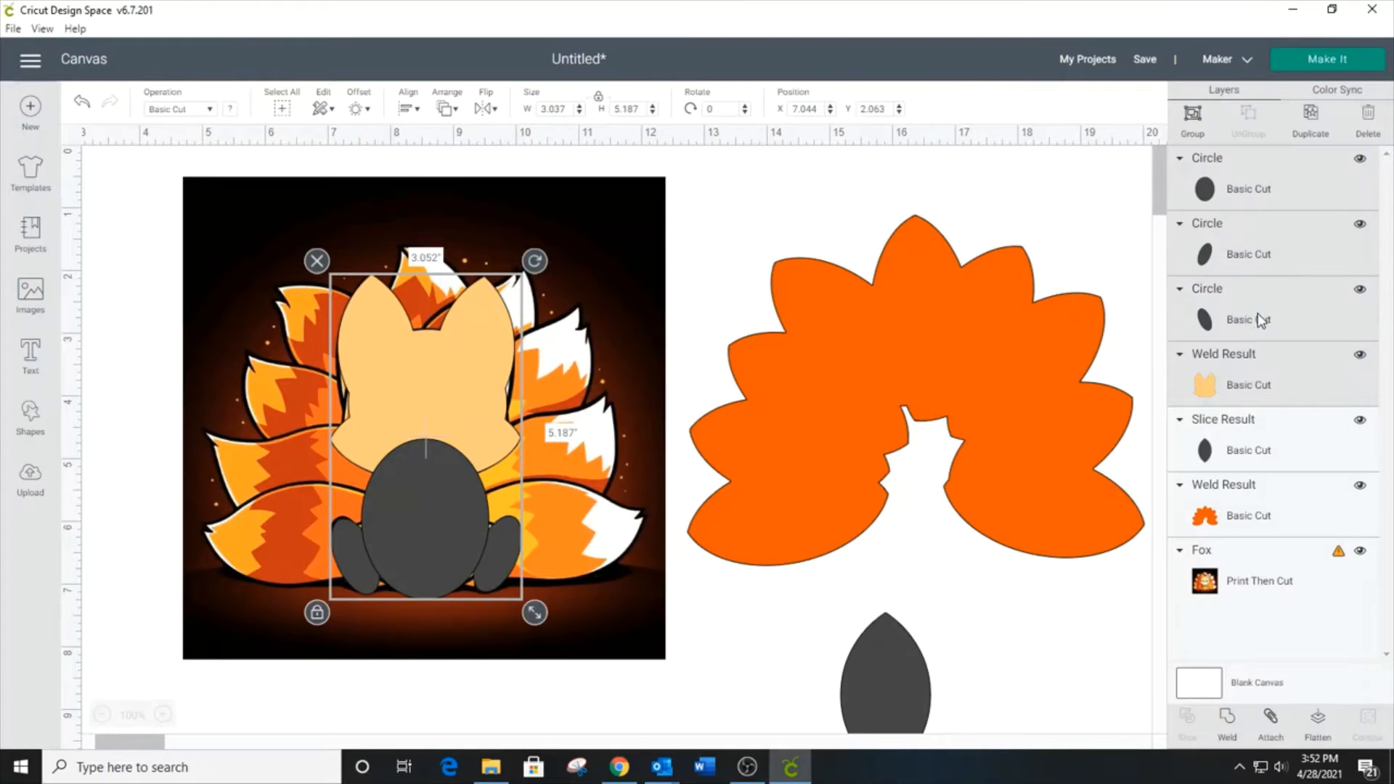
left_click(1231, 735)
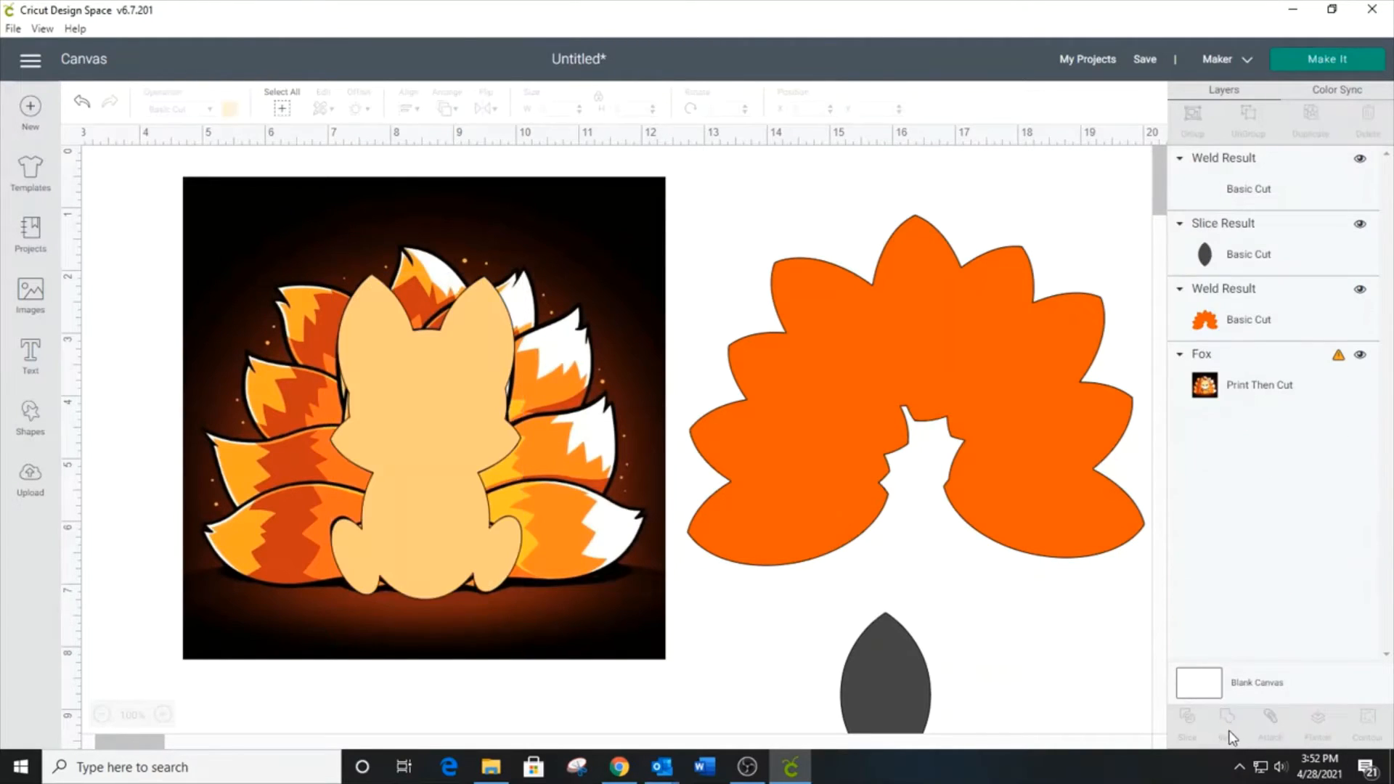
left_click_drag(508, 543, 923, 521)
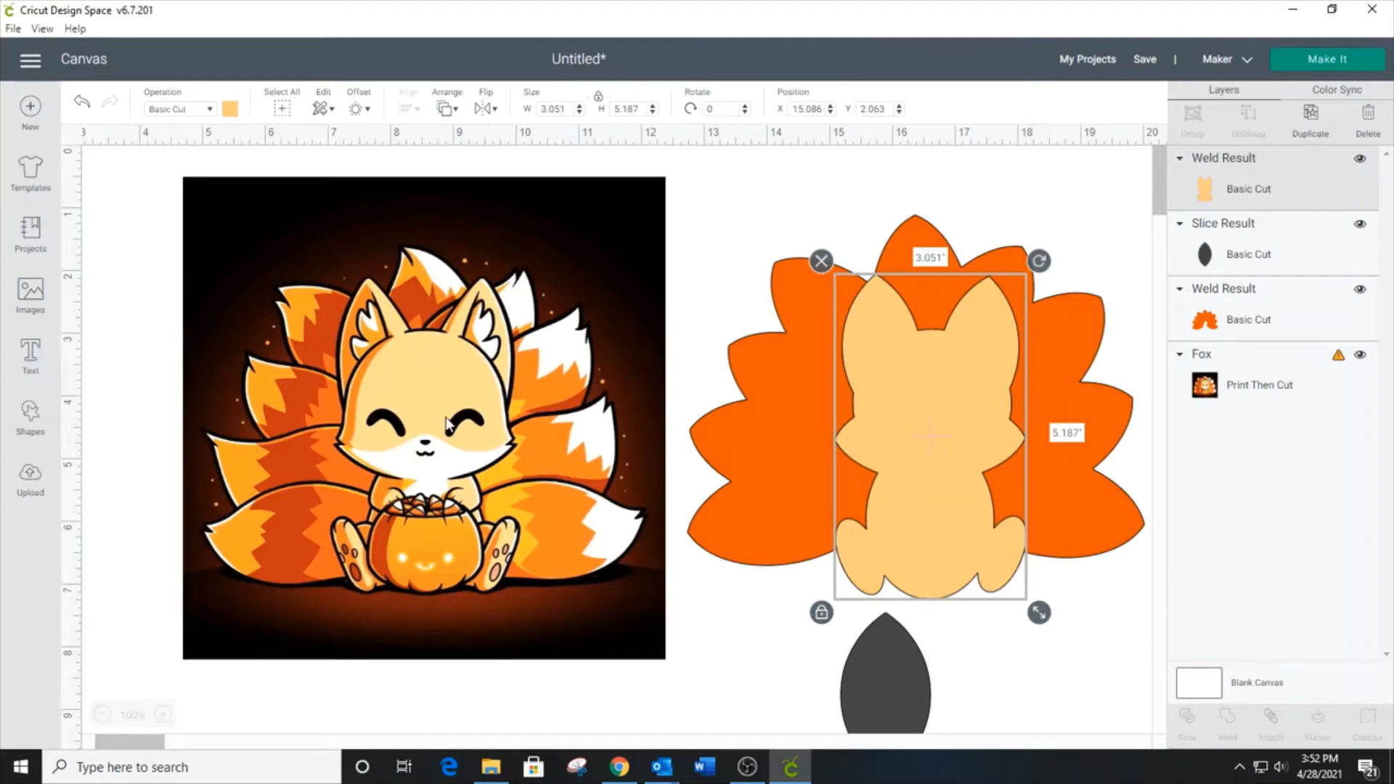
Step: Add another circle and place it below the reference fox image, at about X 8.071, Y 8.264
left_click(32, 423)
left_click(161, 298)
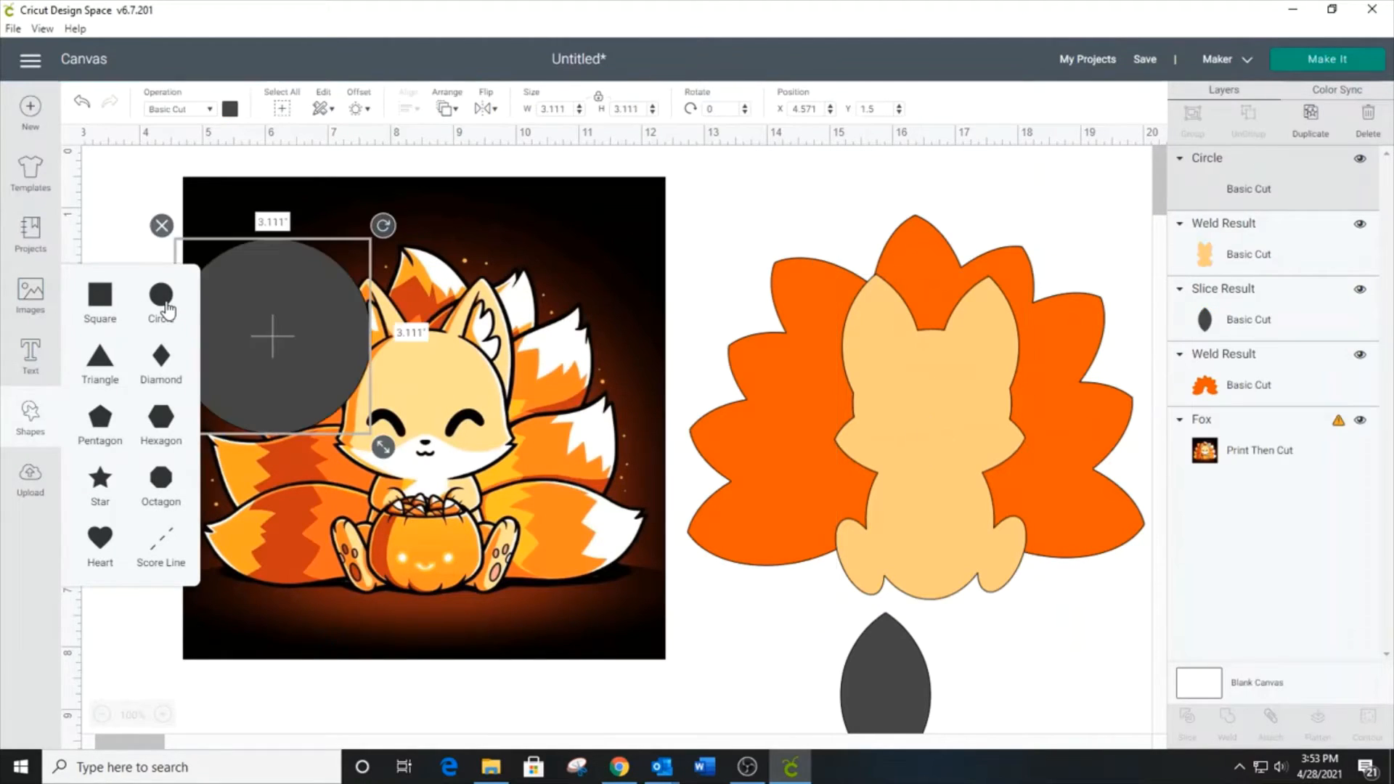
scroll(428, 427, "down", 1)
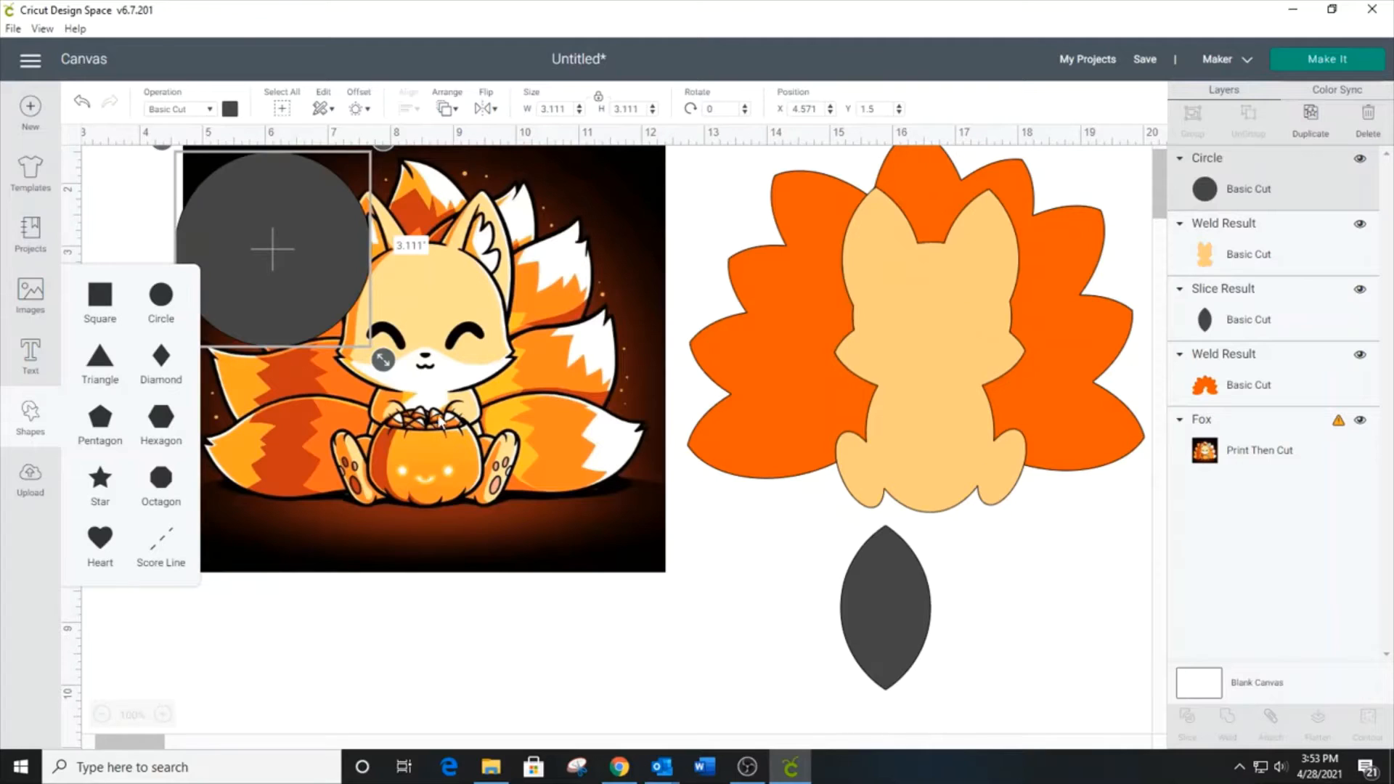
left_click_drag(315, 281, 525, 677)
scroll(526, 676, "down", 1)
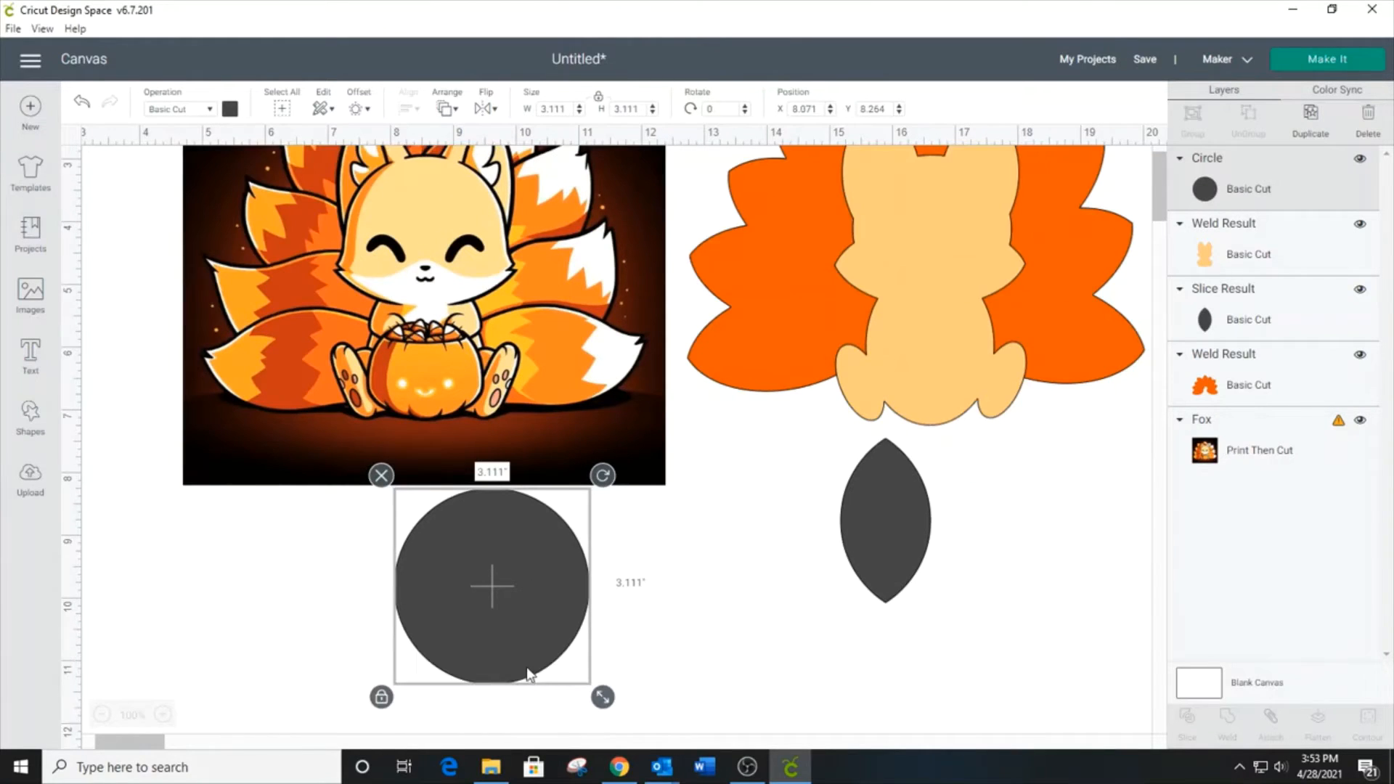
Step: Duplicate the circle below the reference image, offset the copy slightly downward, and slice the two overlapping circles
left_click(1311, 118)
left_click_drag(582, 579, 551, 594)
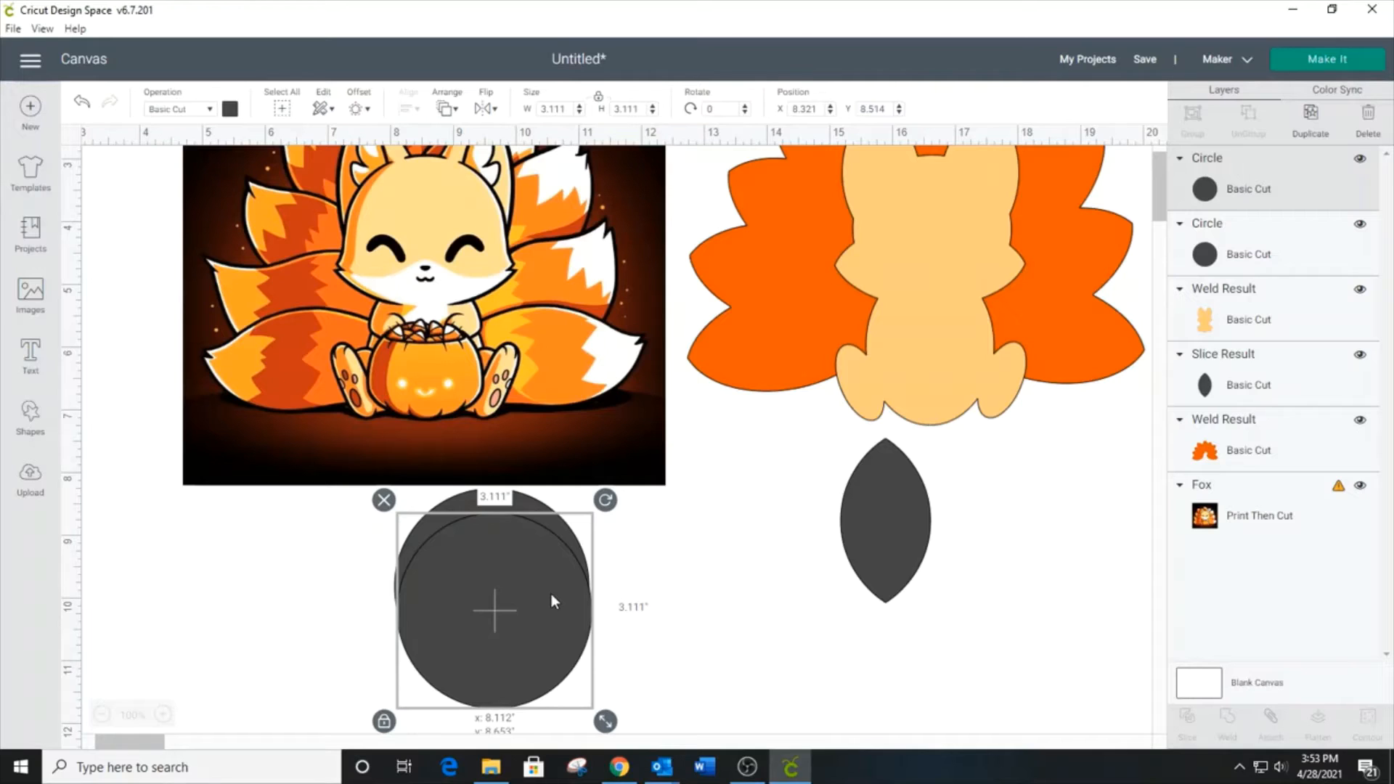
left_click_drag(551, 594, 550, 593)
left_click_drag(641, 606, 540, 533)
left_click(1130, 714)
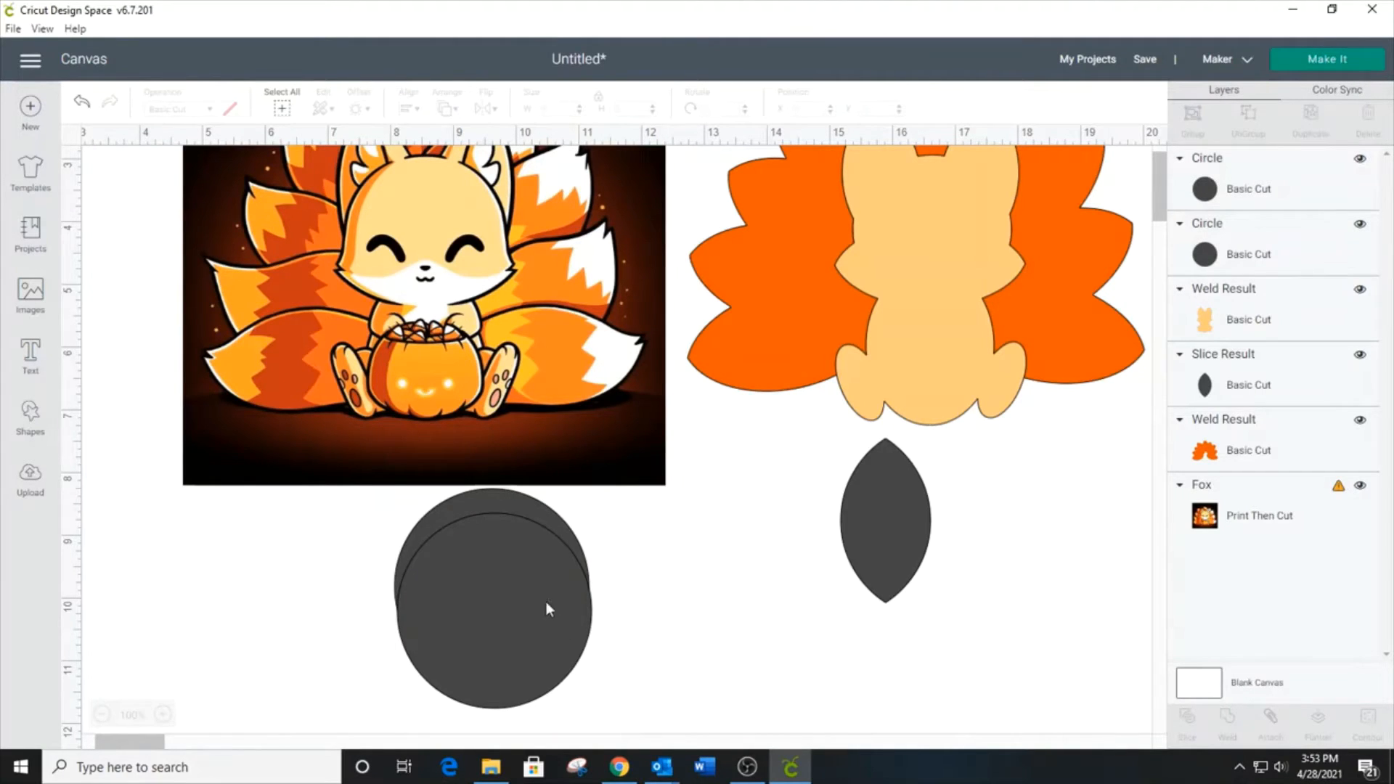
Step: Separate the slice pieces and fit the upper crescent, about 0.542 × 0.343 in, over the reference fox's right-hand eye
left_click_drag(545, 526, 779, 561)
left_click_drag(516, 569, 349, 591)
left_click_drag(428, 634, 464, 248)
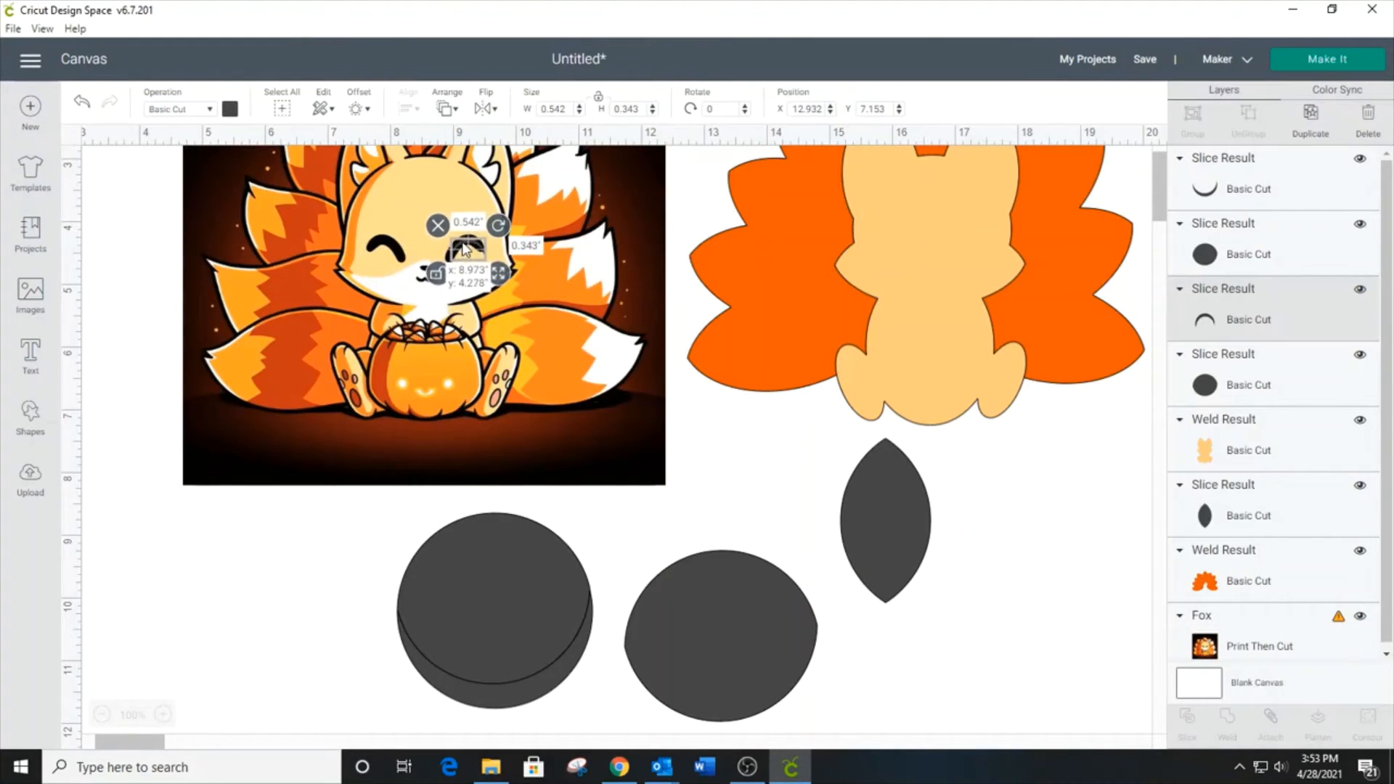
Step: Color the eye crescent light gray and rotate it to about 352° to follow the reference eye
left_click(230, 109)
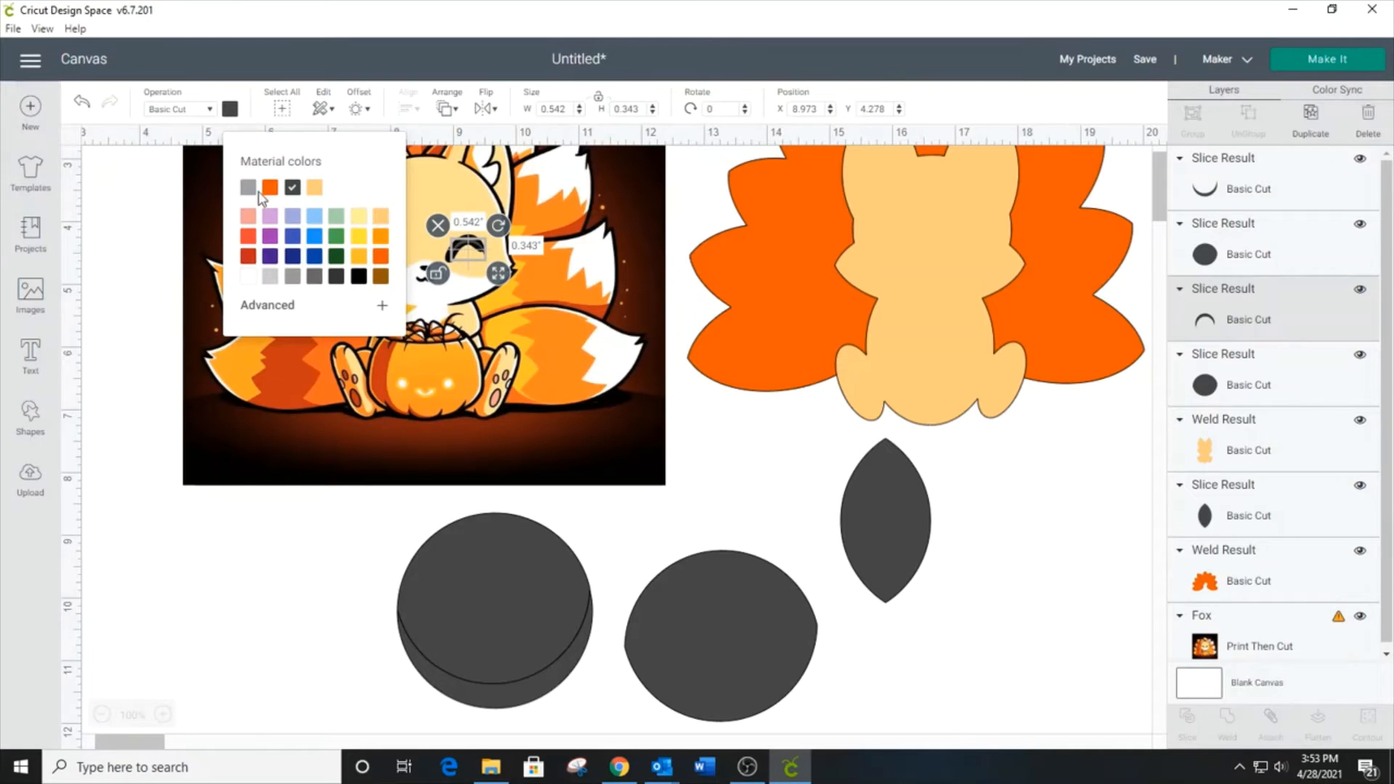
left_click(270, 276)
left_click(712, 435)
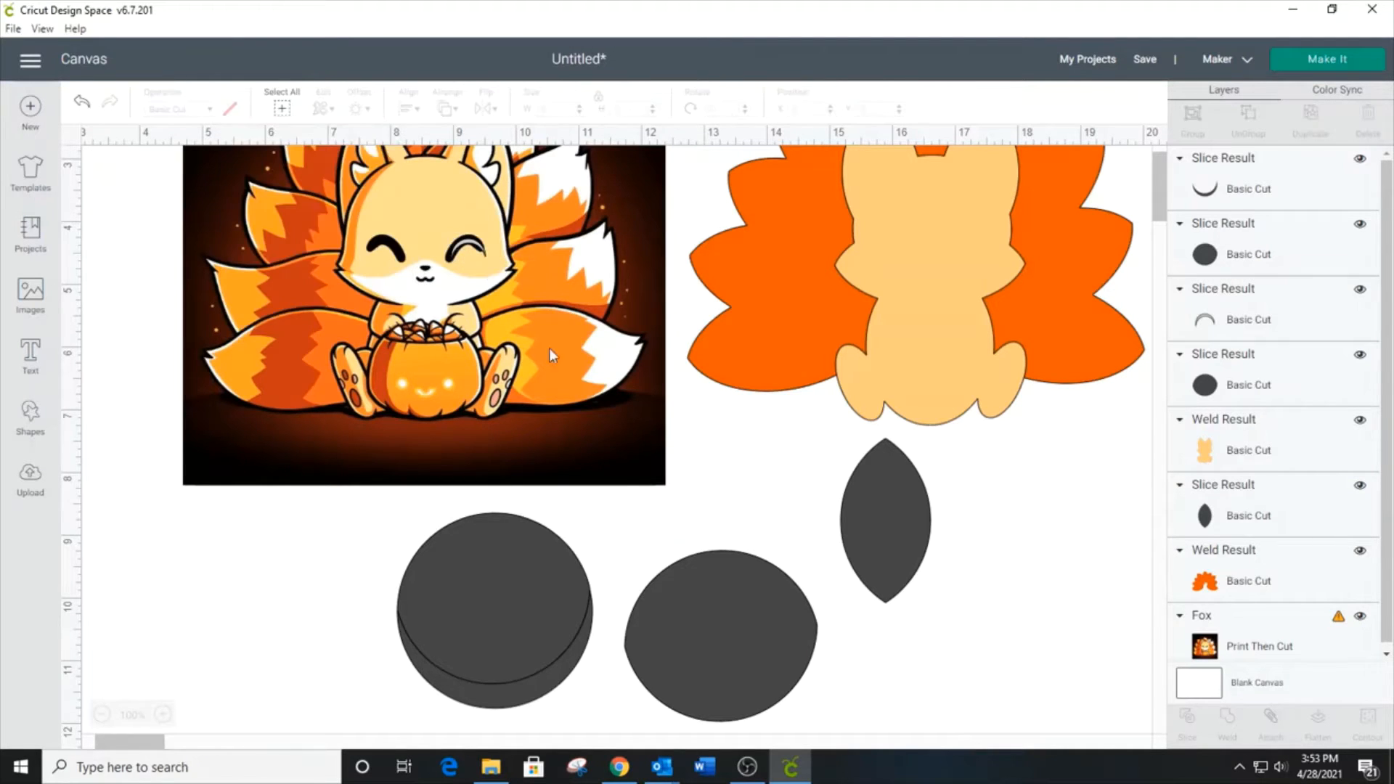
left_click(479, 252)
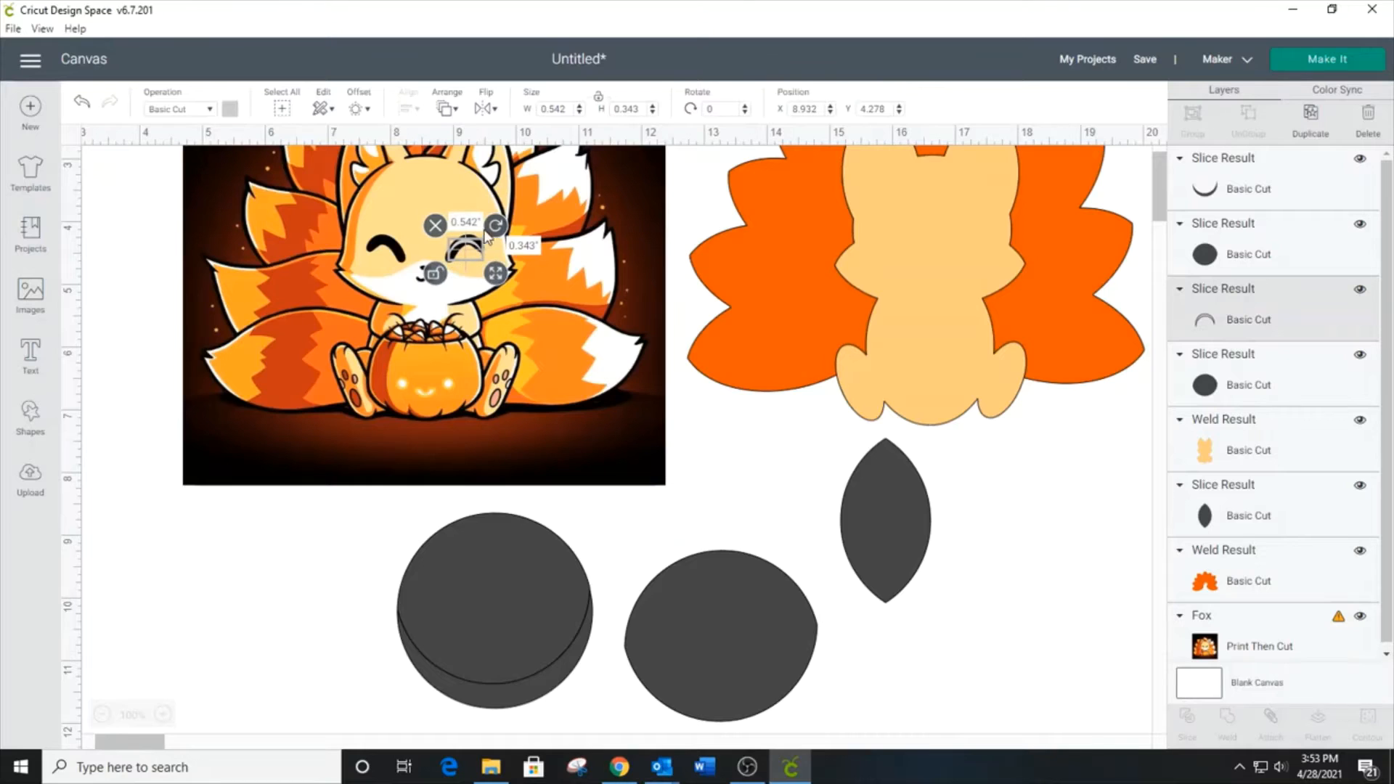
left_click_drag(496, 228, 492, 221)
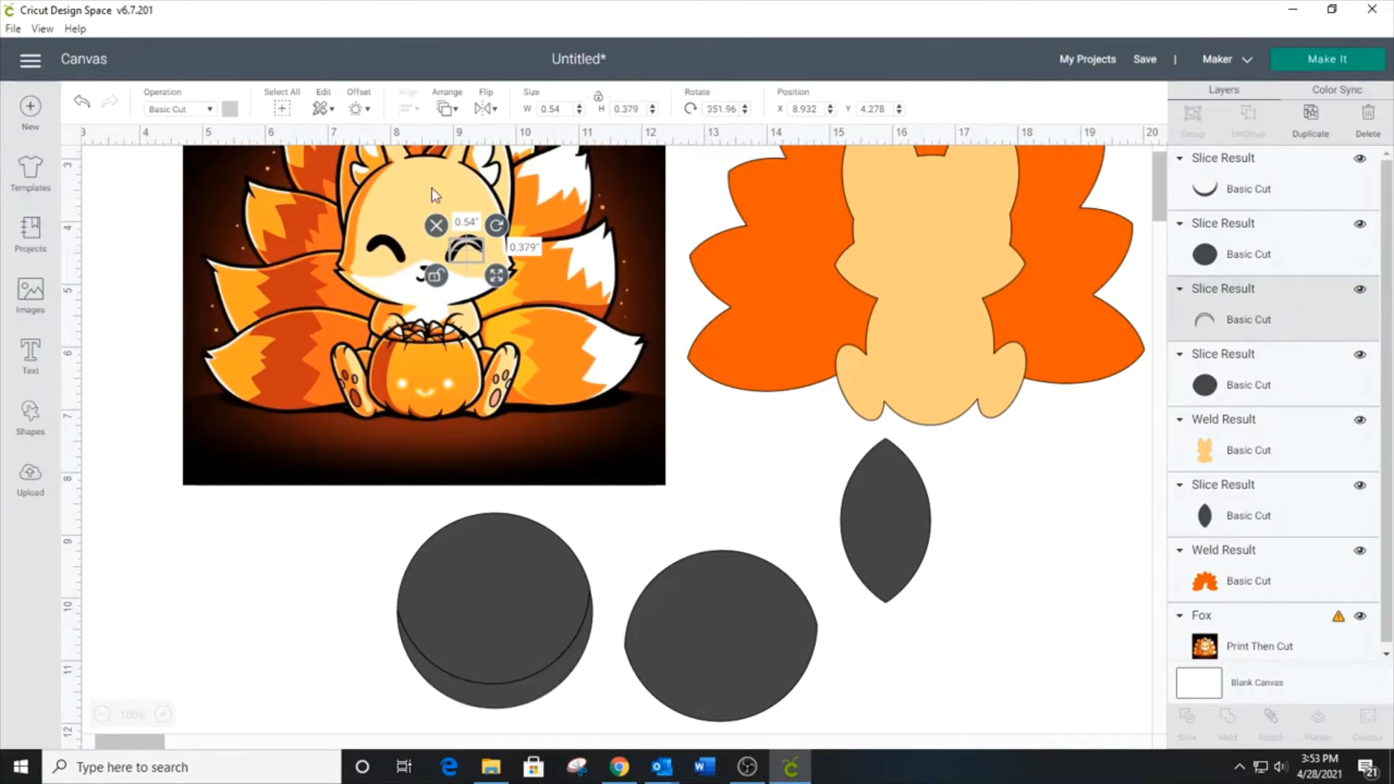
left_click(361, 109)
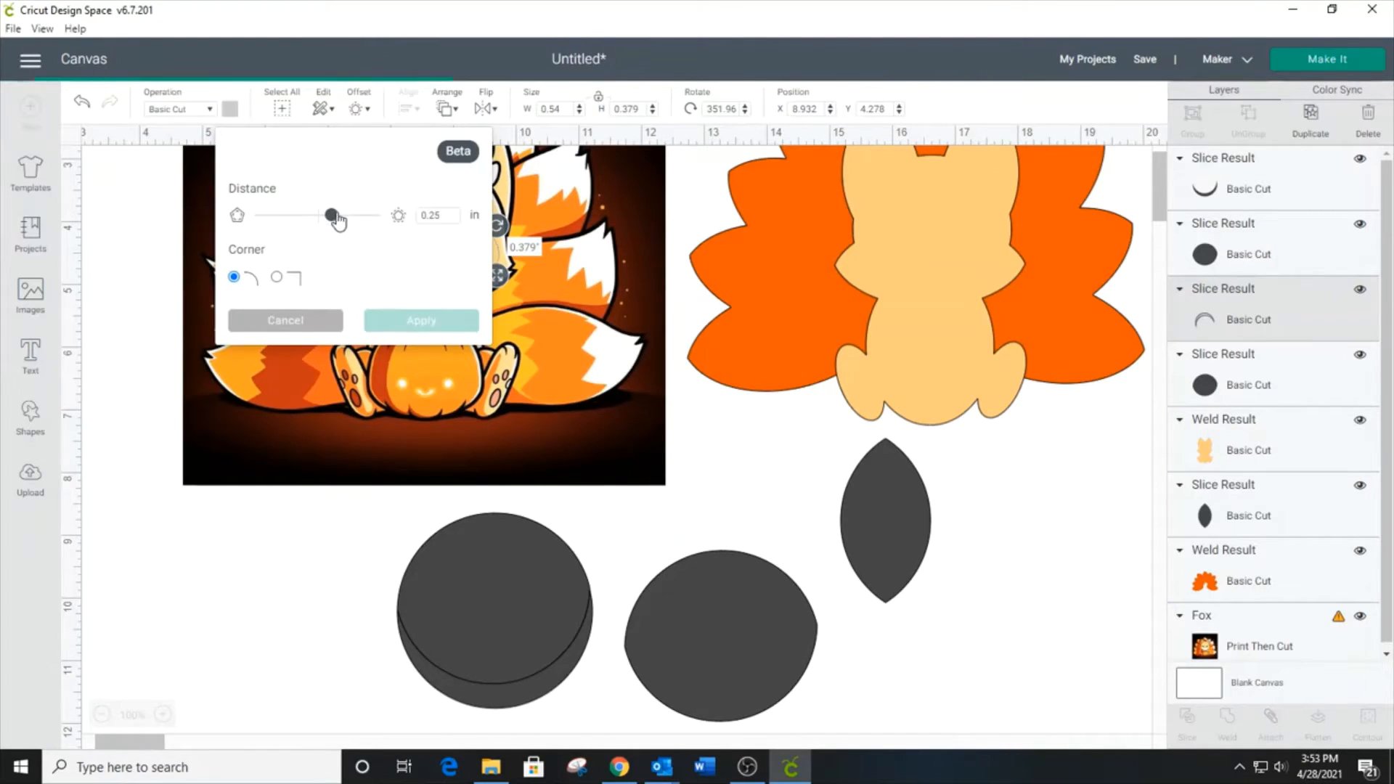
left_click_drag(332, 220, 324, 218)
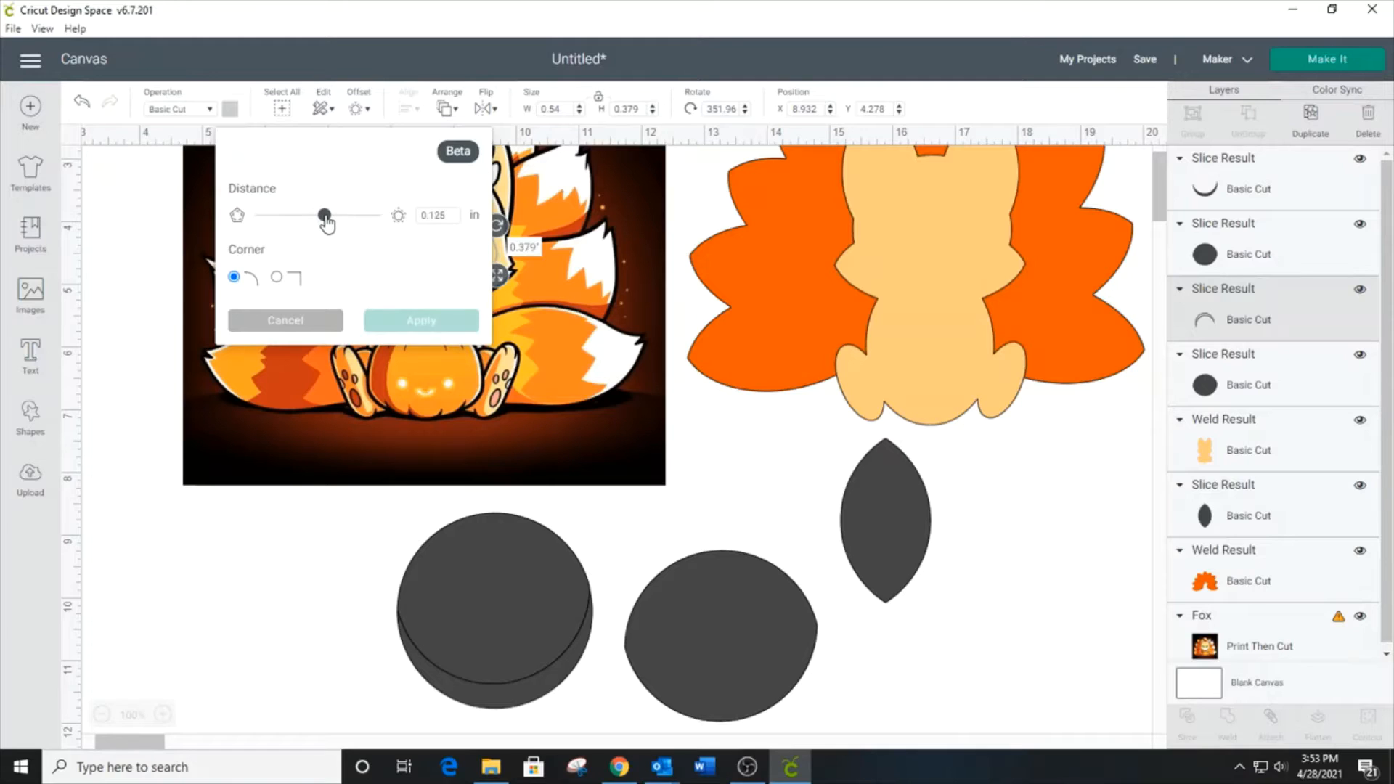
left_click(285, 320)
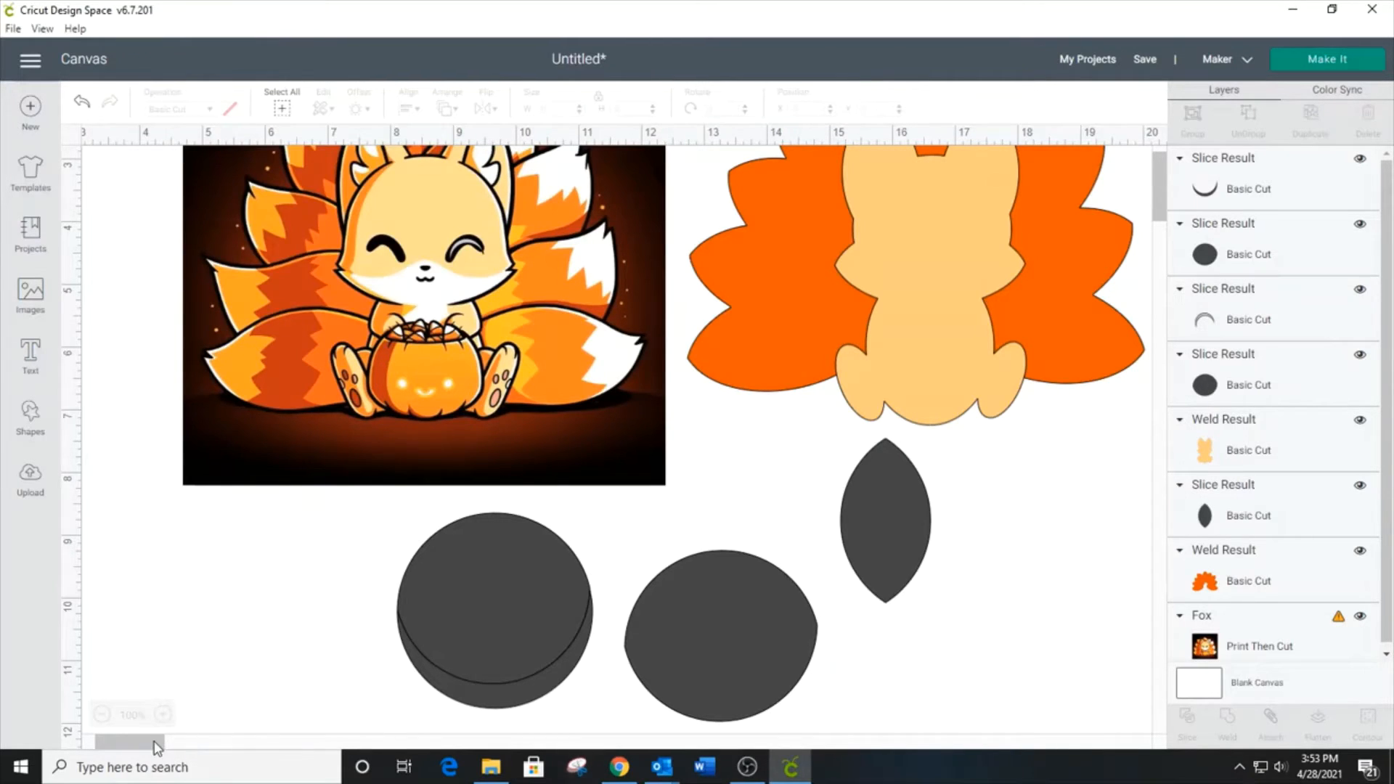
Step: Create an offset around the gray eye crescent with a distance of 0.06 in and rounded corners
left_click_drag(149, 746, 109, 740)
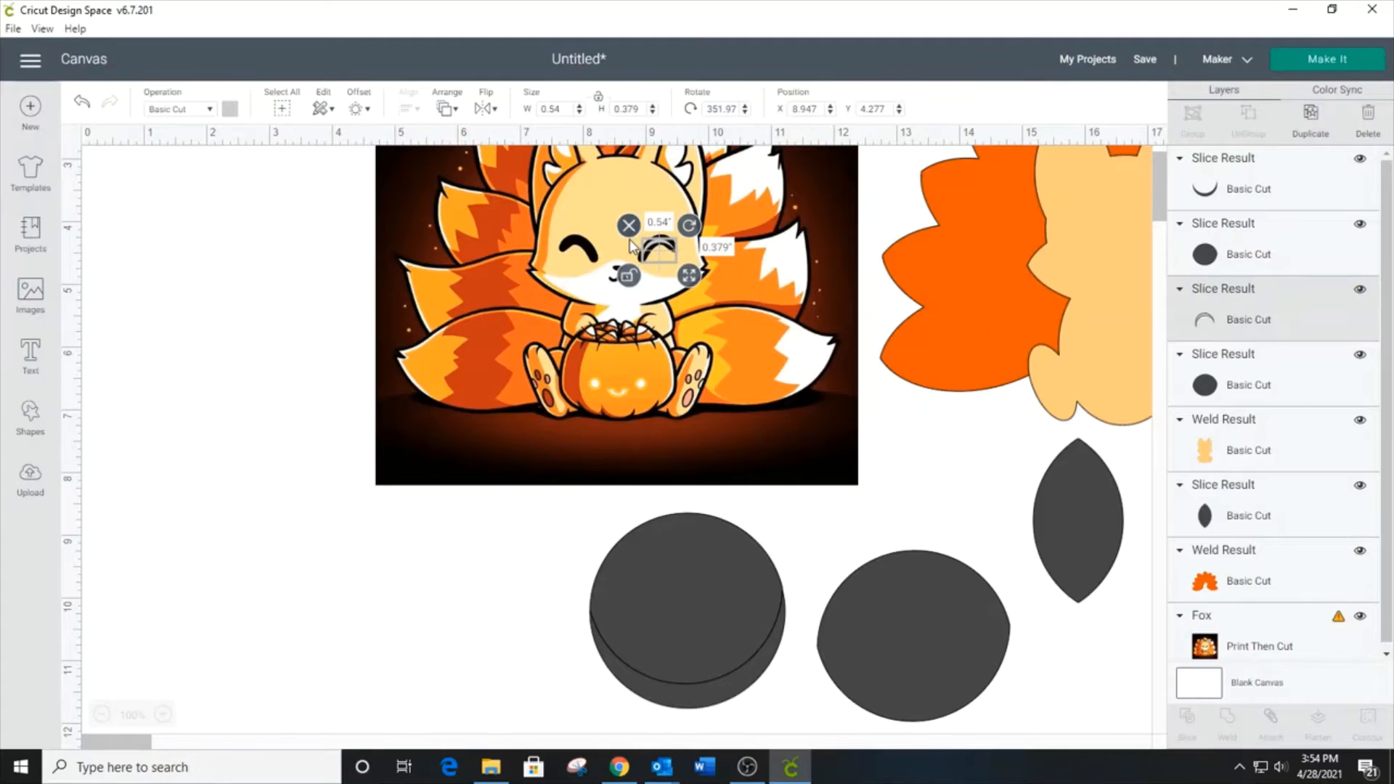
scroll(650, 245, "up", 3)
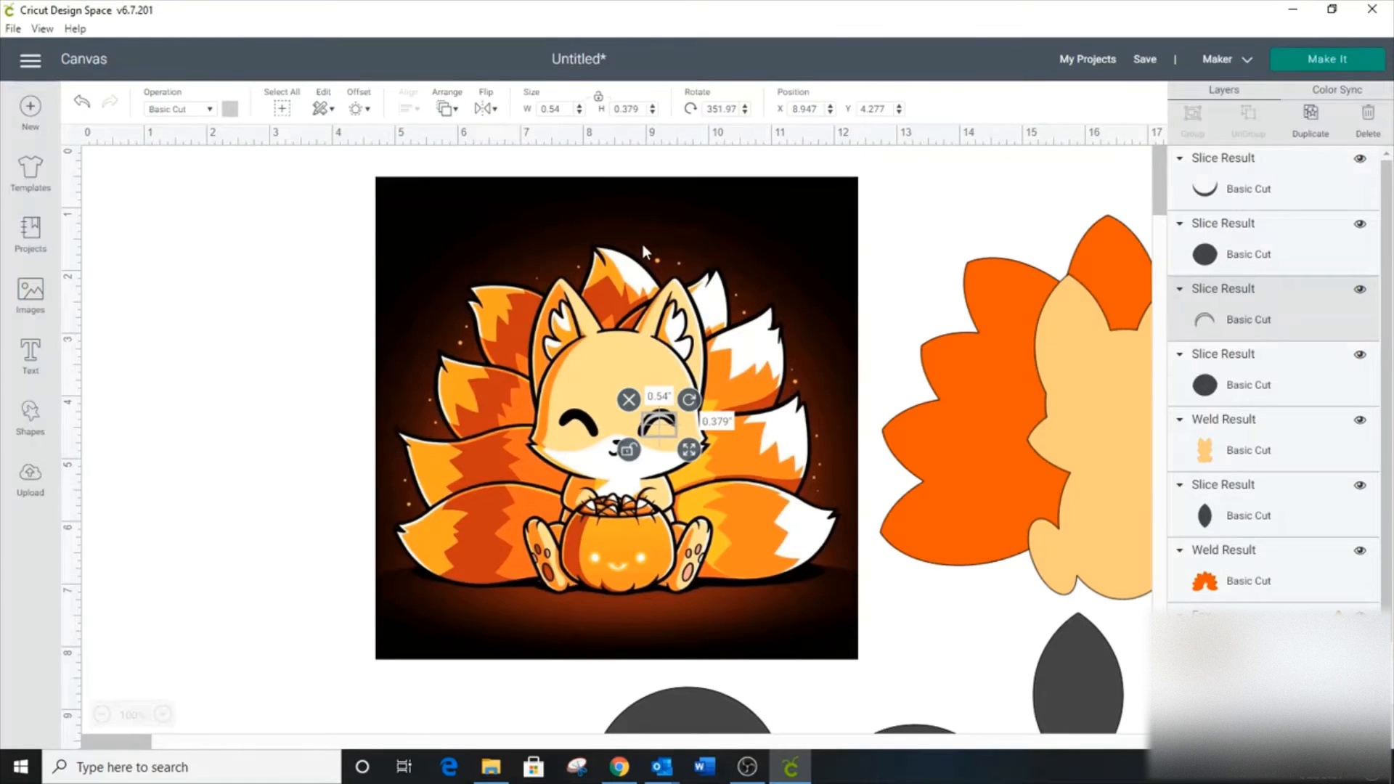
left_click(355, 109)
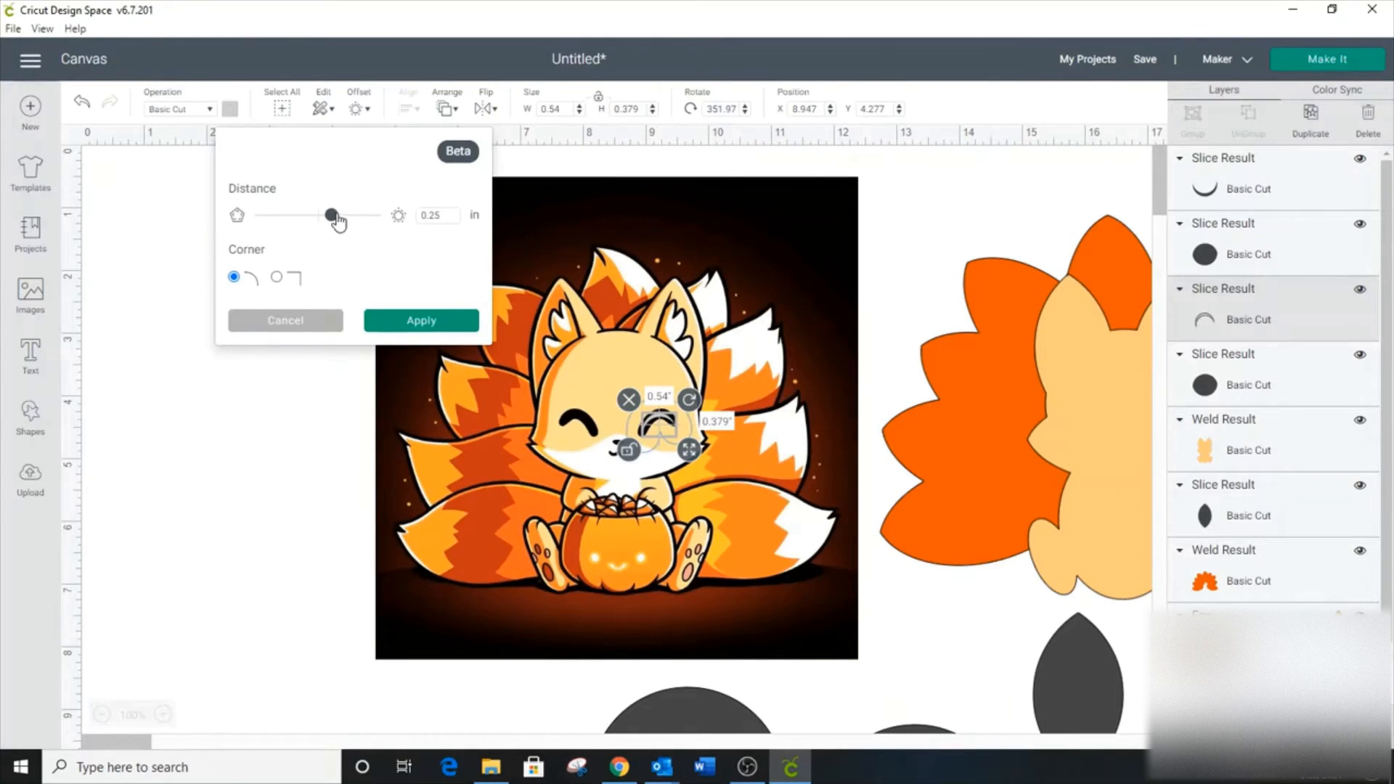
left_click_drag(331, 215, 322, 224)
left_click(450, 217)
type(".5")
key("BackSpace")
type("05")
key("BackSpace")
key("BackSpace")
type("1")
key("BackSpace")
type("075")
key("BackSpace")
key("BackSpace")
type("60000")
left_click(419, 325)
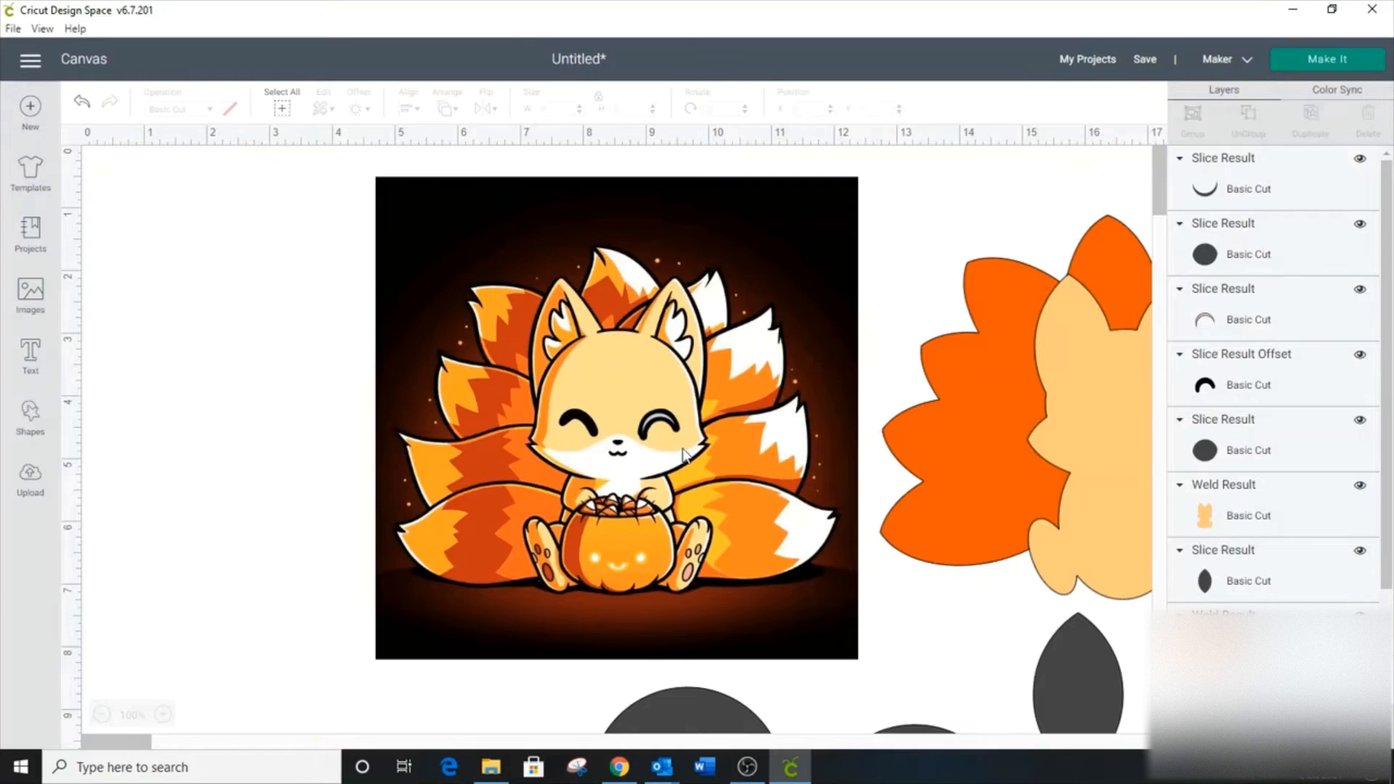
Step: Delete the thin gray crescent and place the black offset over the right-hand eye, at about X 8.873, Y 4.148
mouse_move(667, 420)
left_mouse_down()
mouse_move(719, 440)
mouse_move(658, 418)
left_mouse_up()
left_click(682, 420)
left_click(657, 421)
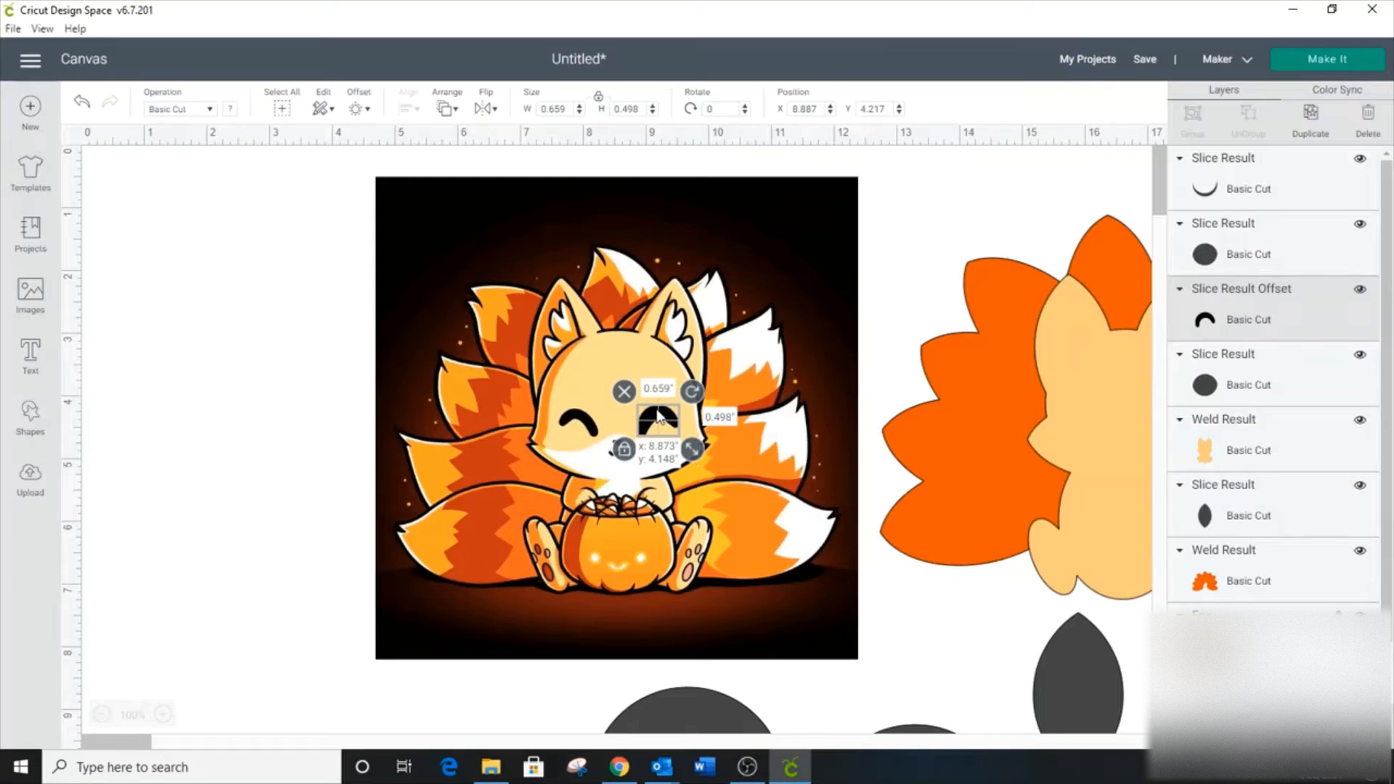
Step: Duplicate the black eye shape, flip the copy horizontally, and place it over the left-hand eye at about X 7.568, Y 4.162
left_click(1315, 120)
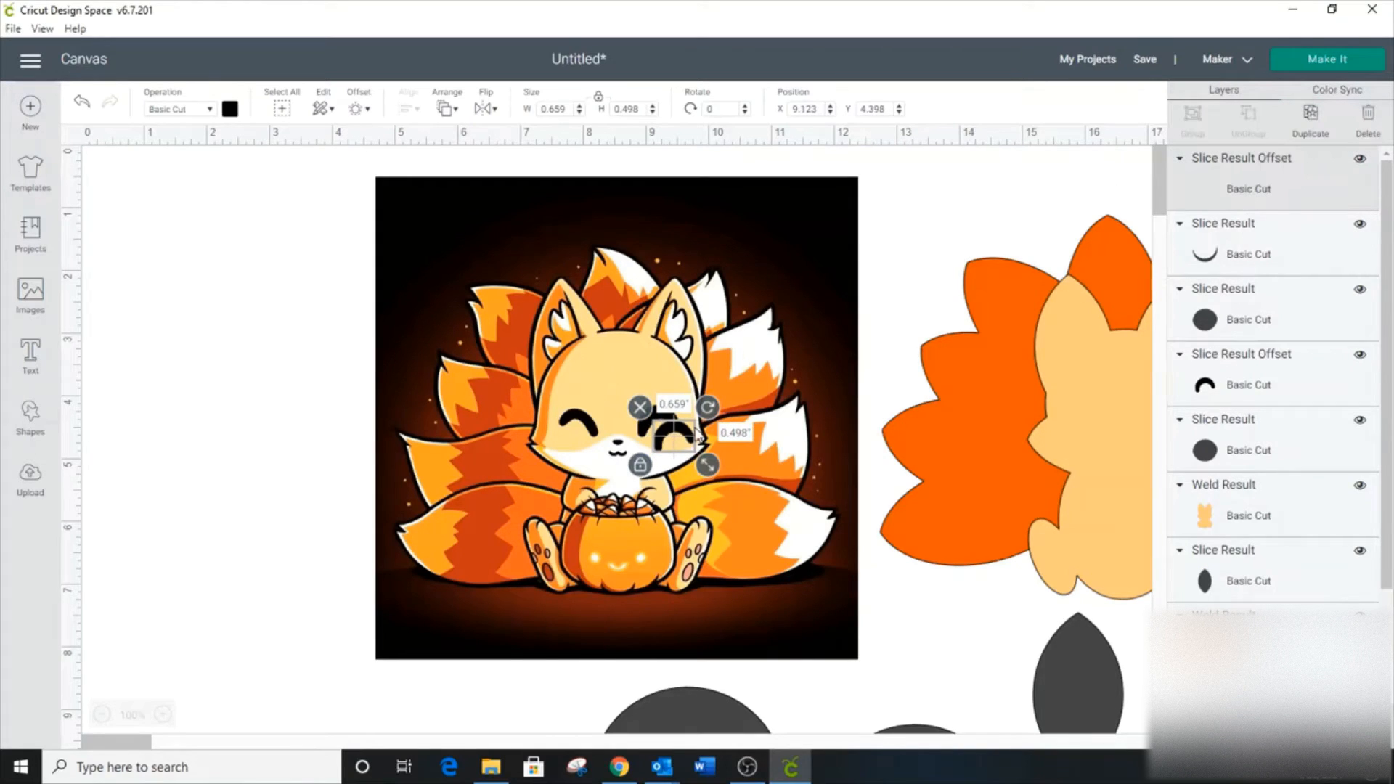
left_click(488, 109)
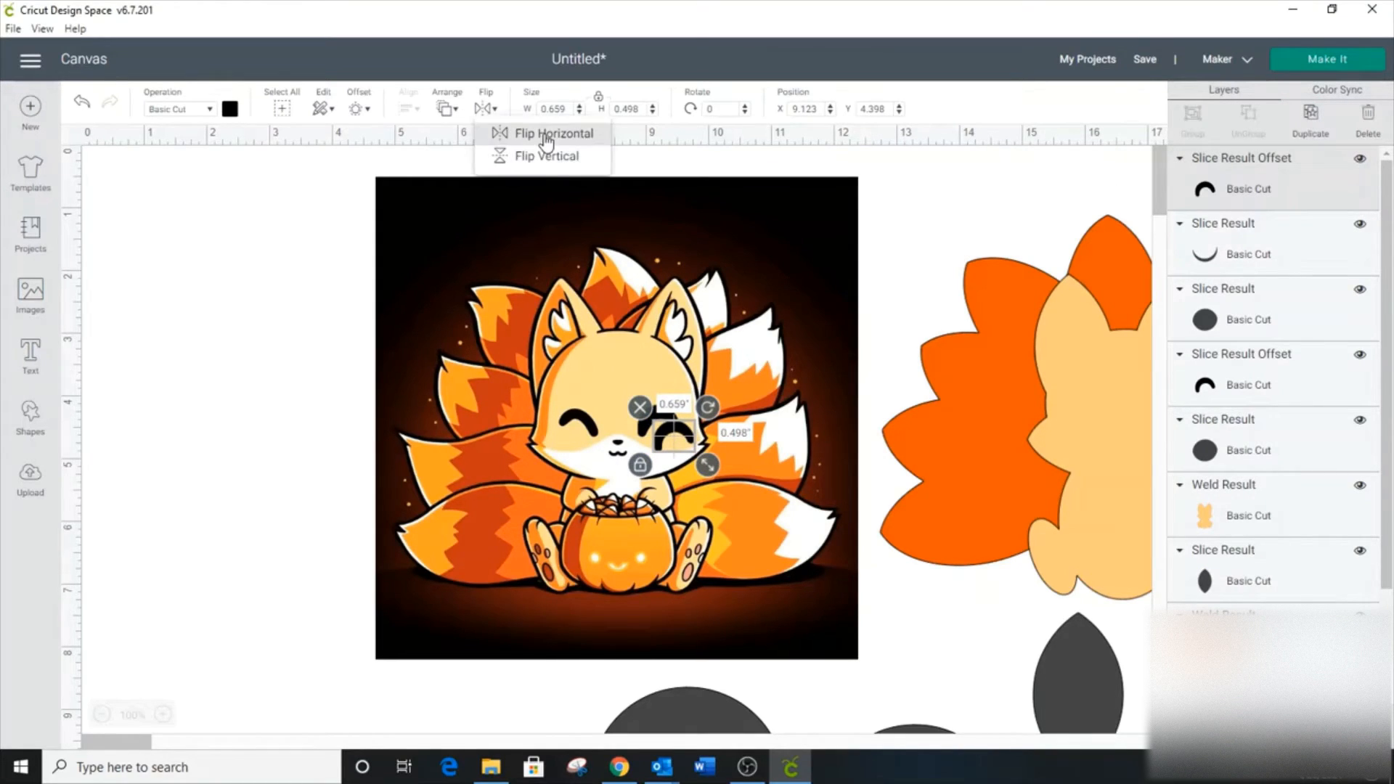
left_click(537, 135)
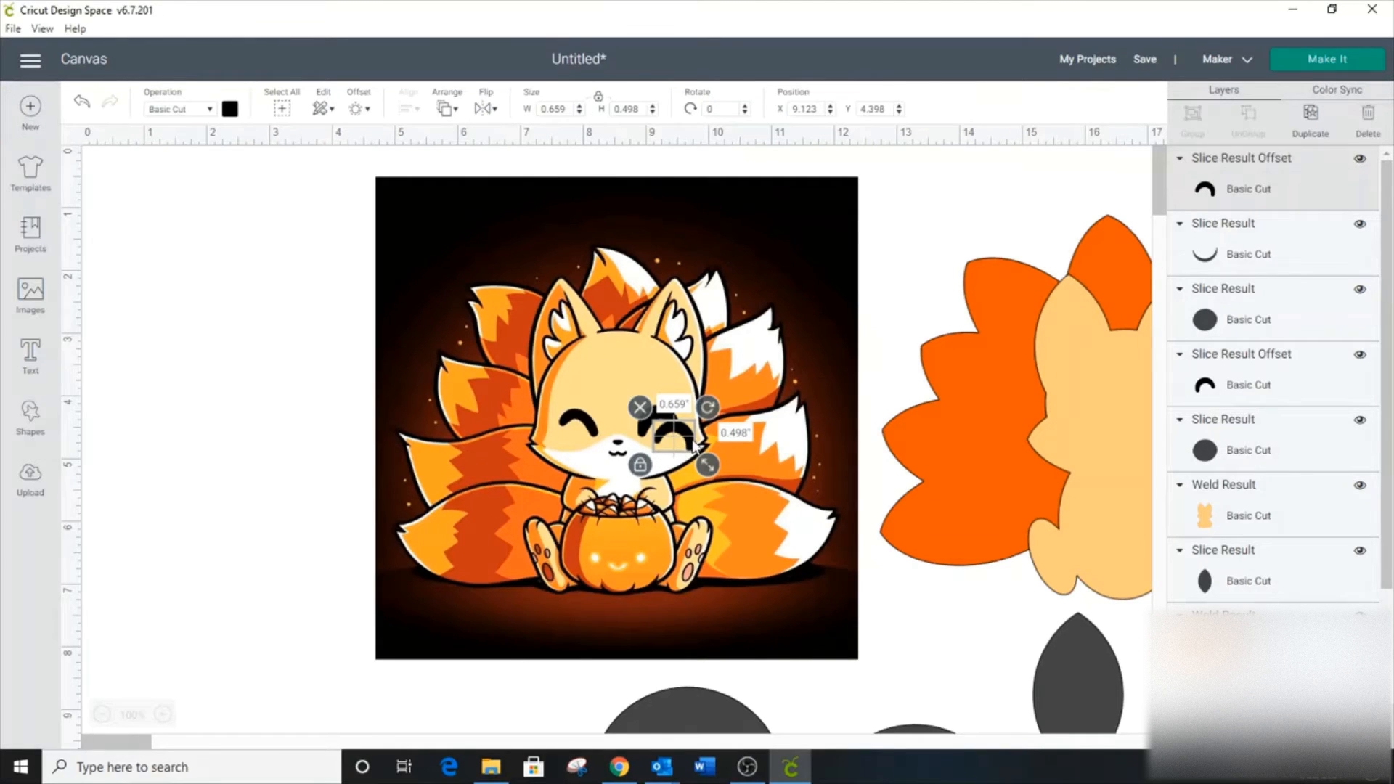
left_click_drag(690, 443, 592, 426)
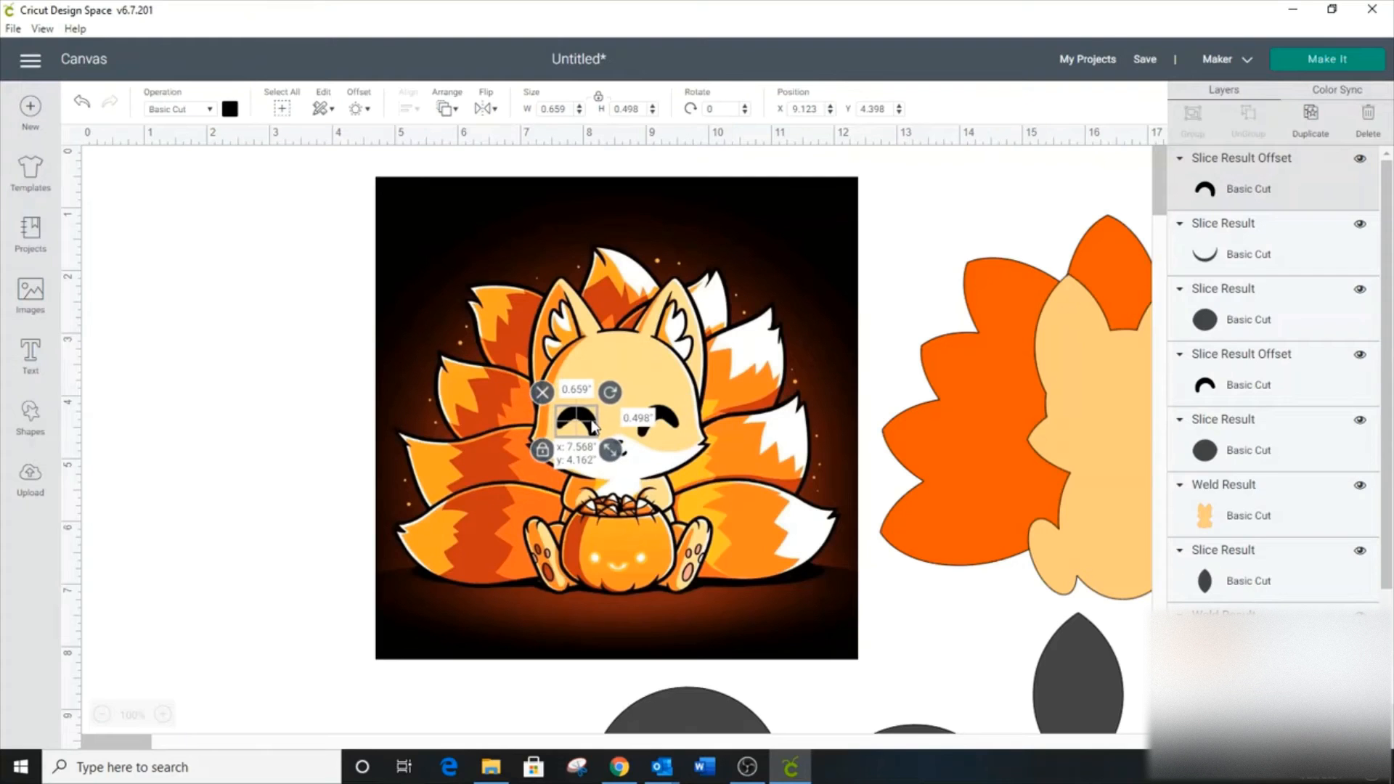
left_click(920, 606)
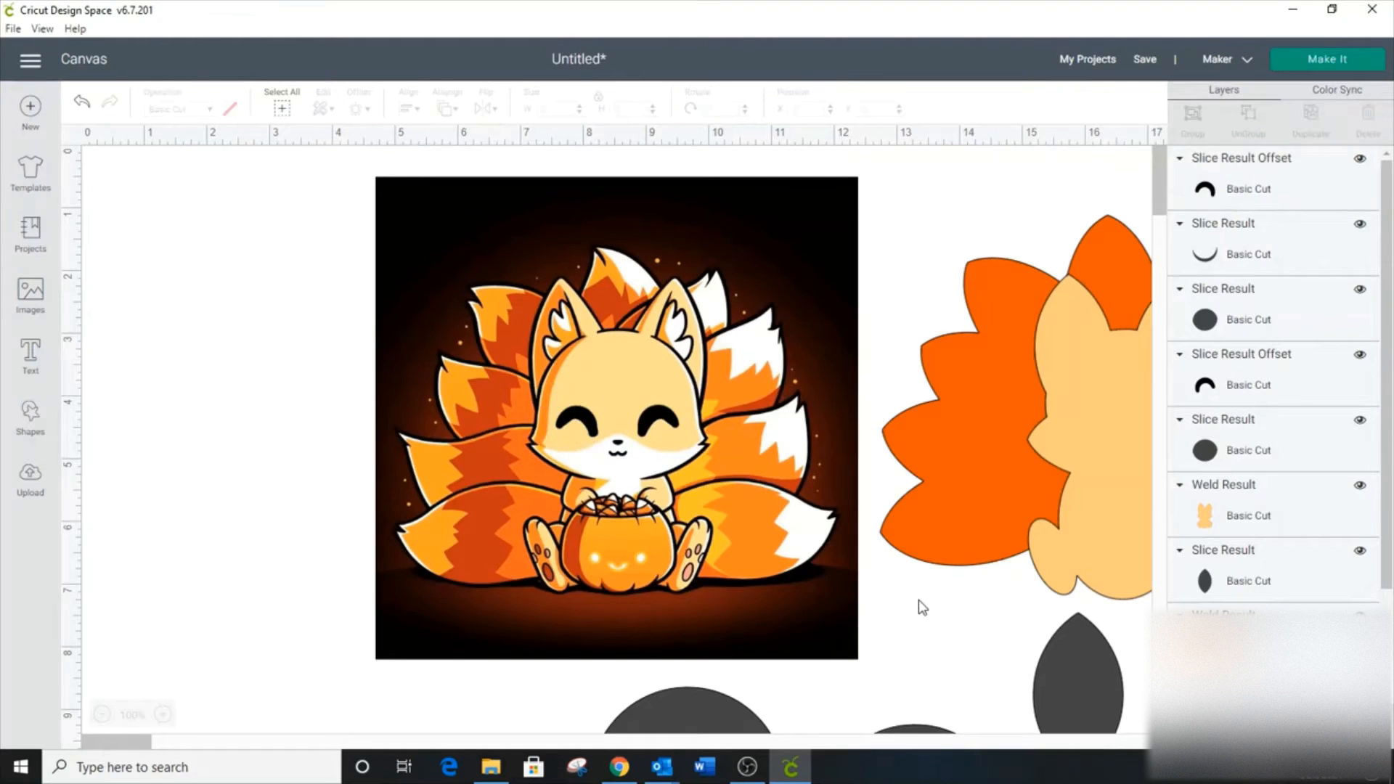
Step: Move the welded fox toward the reference image, and fit an added triangle over the reference nose, about 0.342 × 0.138 in, rotated about 176°
left_click_drag(1098, 488, 1016, 454)
left_click(31, 419)
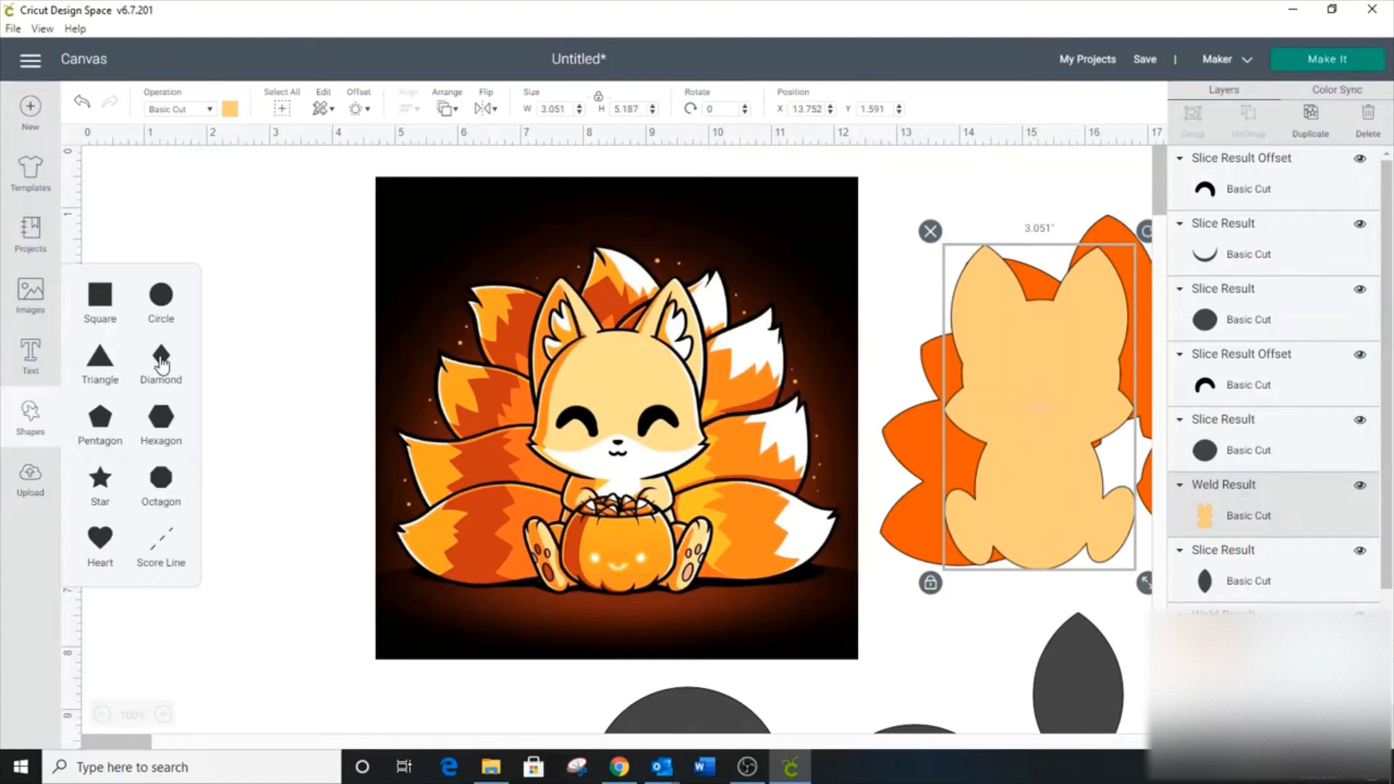
left_click(92, 367)
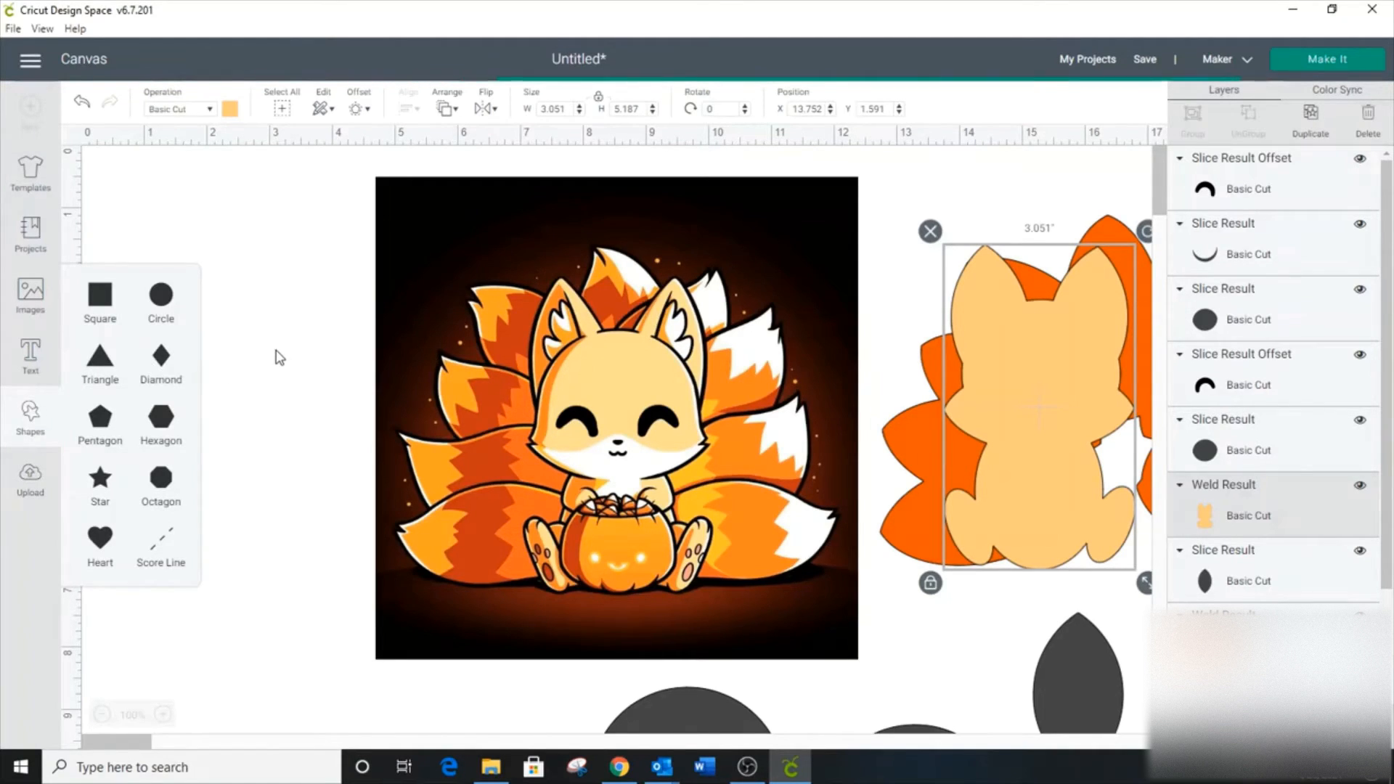
left_click_drag(272, 325, 385, 393)
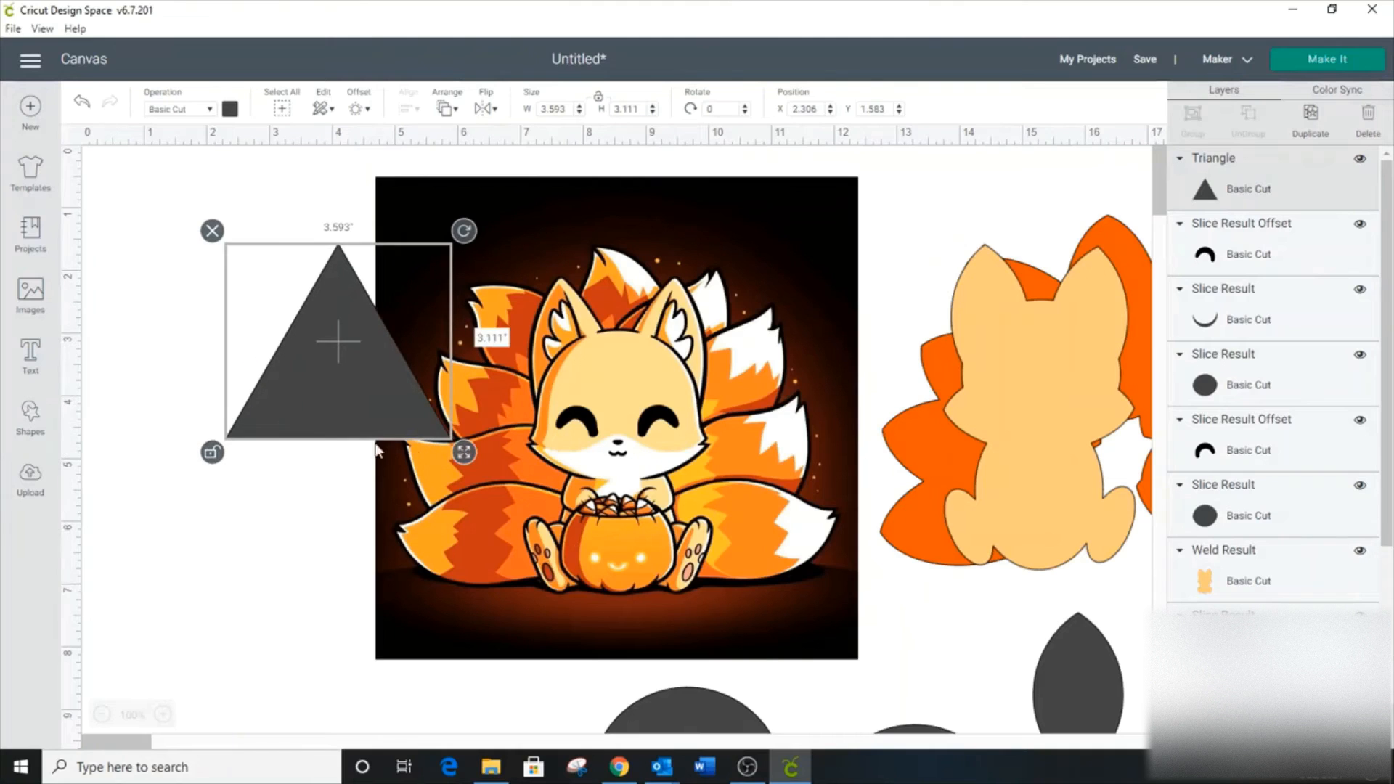
left_click_drag(464, 452, 290, 280)
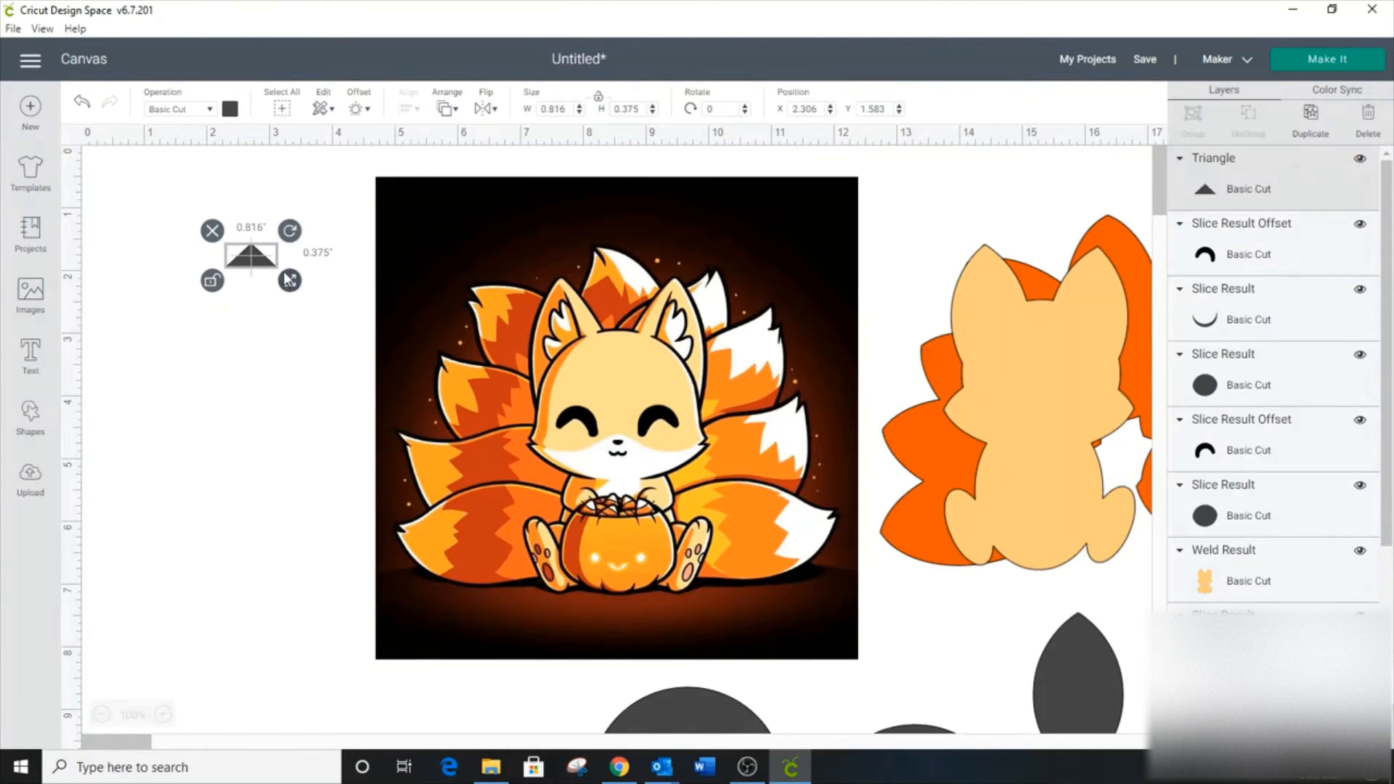
left_click_drag(290, 230, 619, 450)
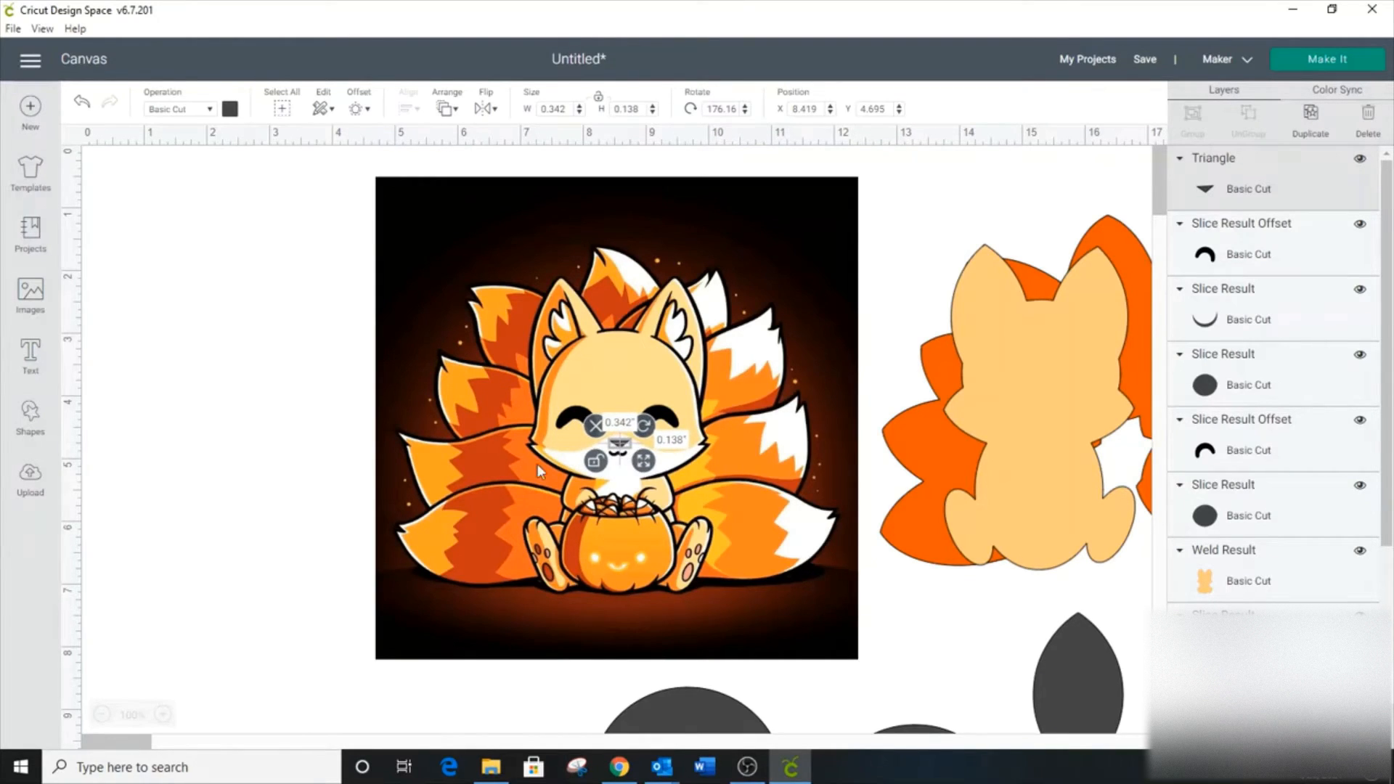
left_click(329, 477)
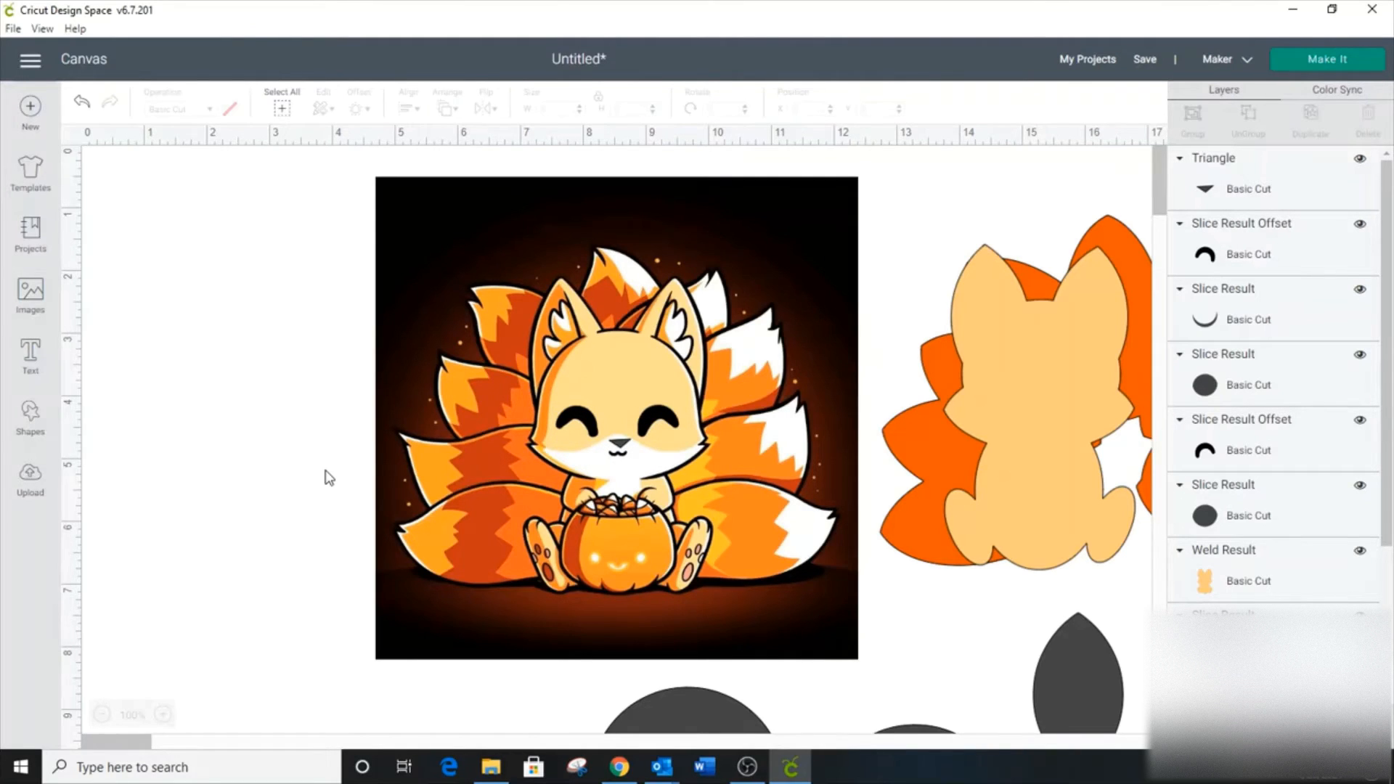
Step: Add a circle beside the reference image, duplicate it, and shift the copy slightly upward to about Y 2.139
left_click(19, 428)
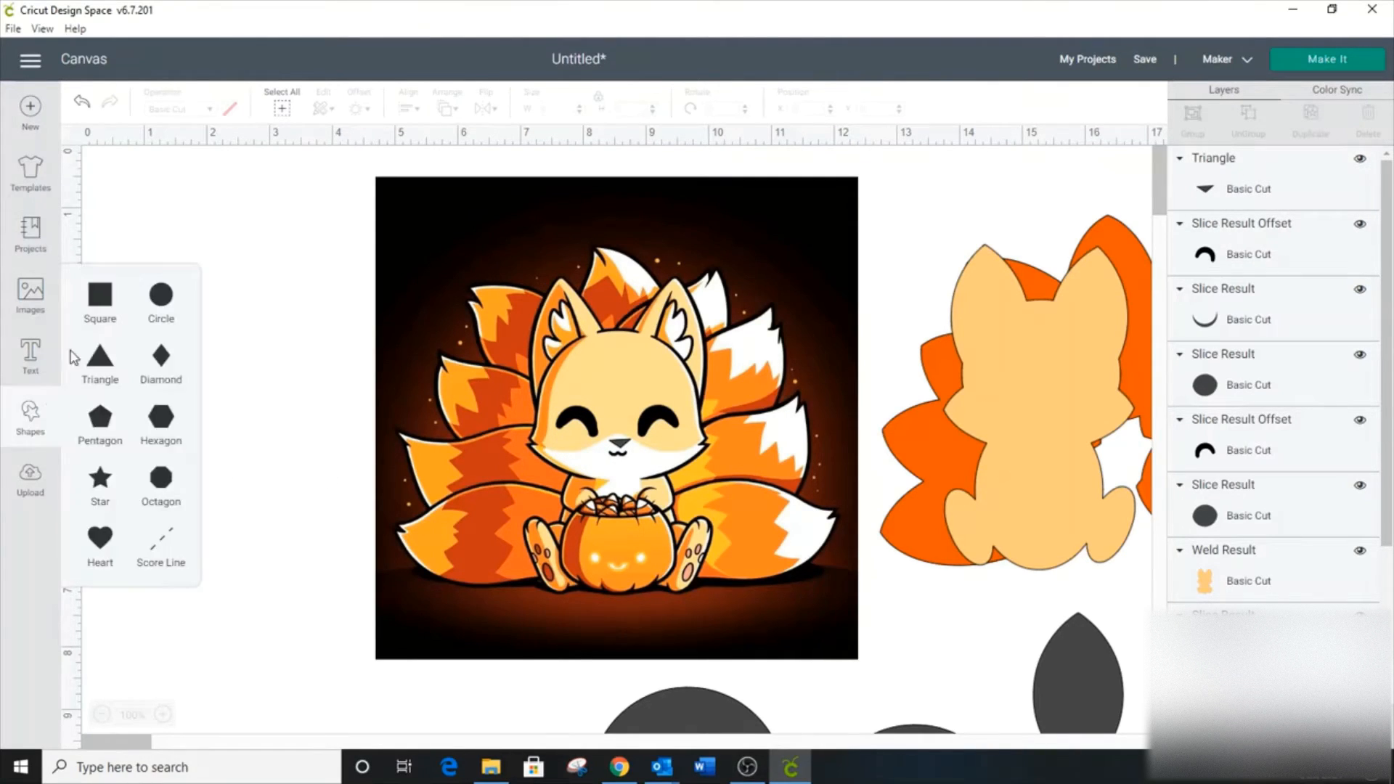
left_click(161, 294)
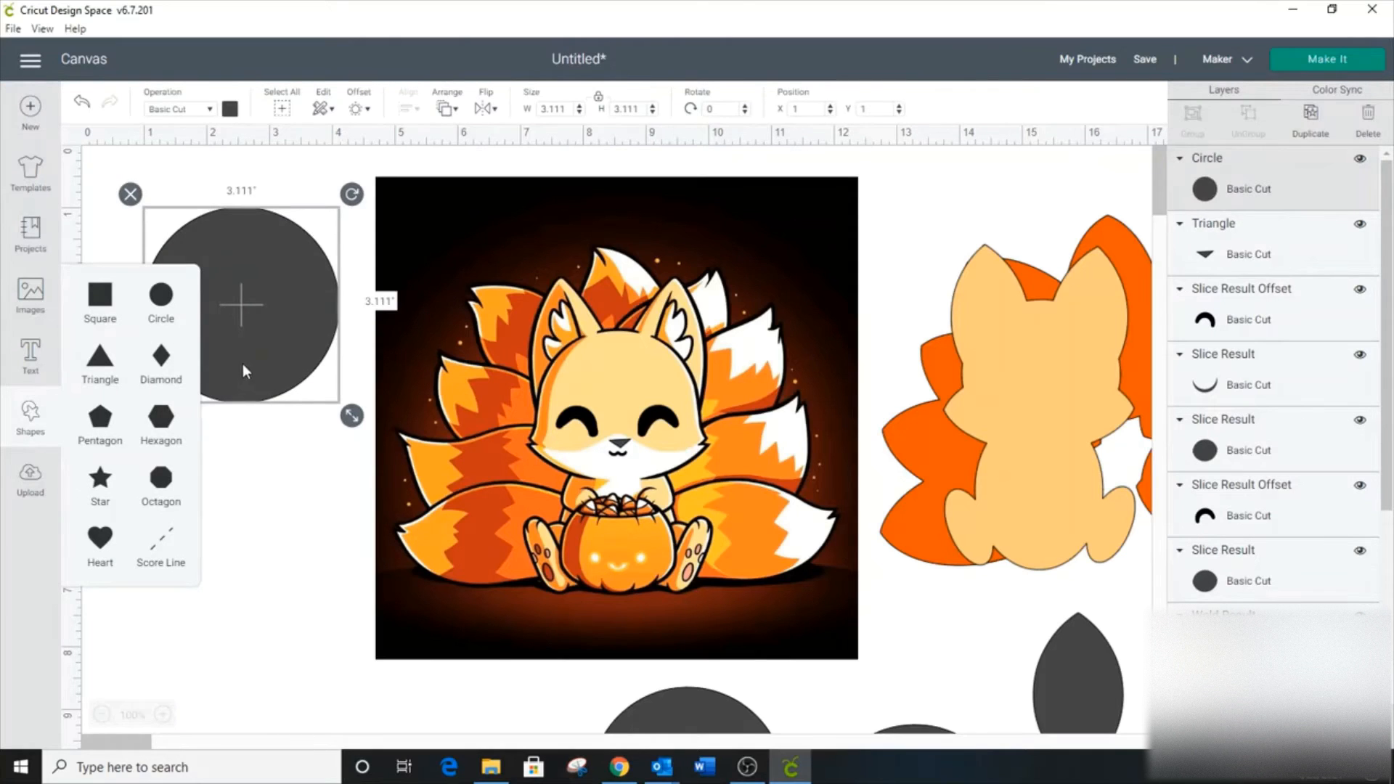
left_click_drag(243, 364, 231, 437)
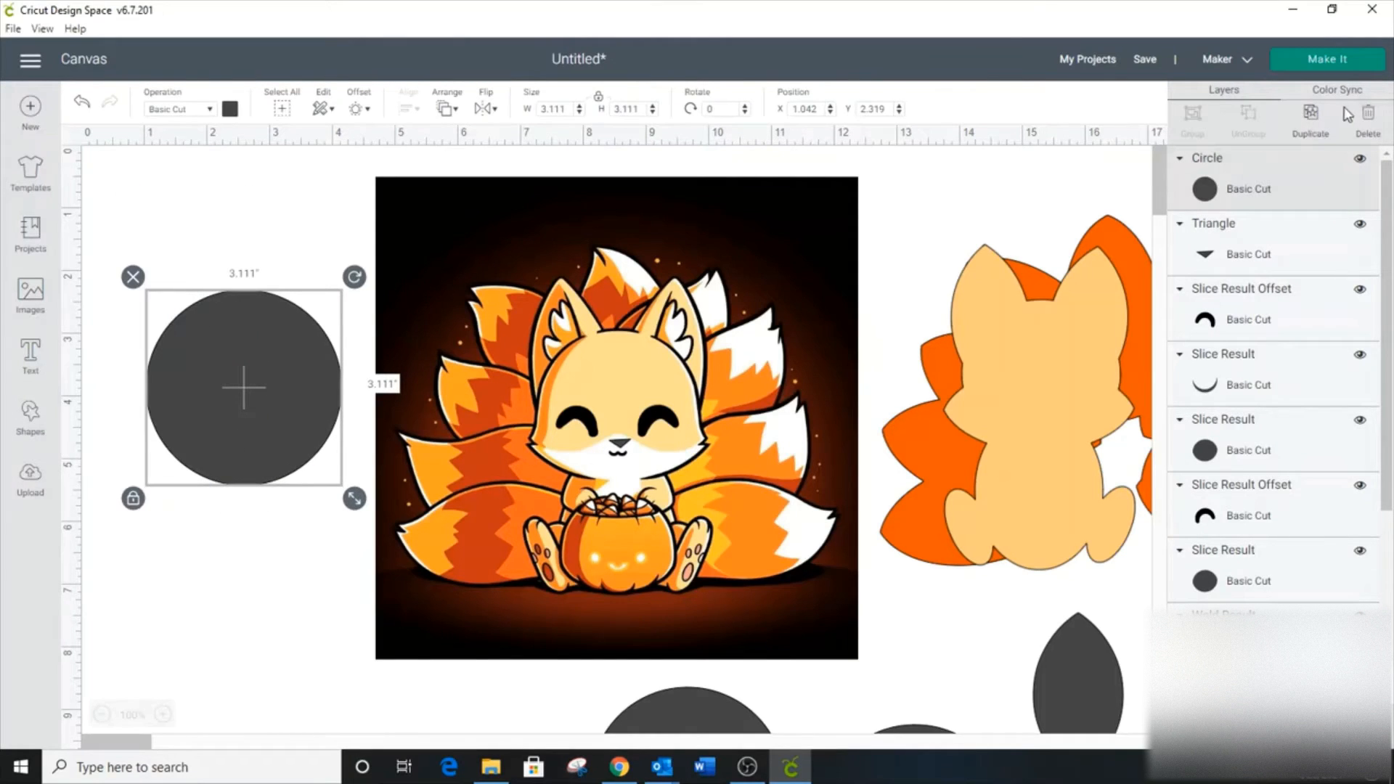
left_click(1310, 116)
left_click_drag(289, 466, 275, 440)
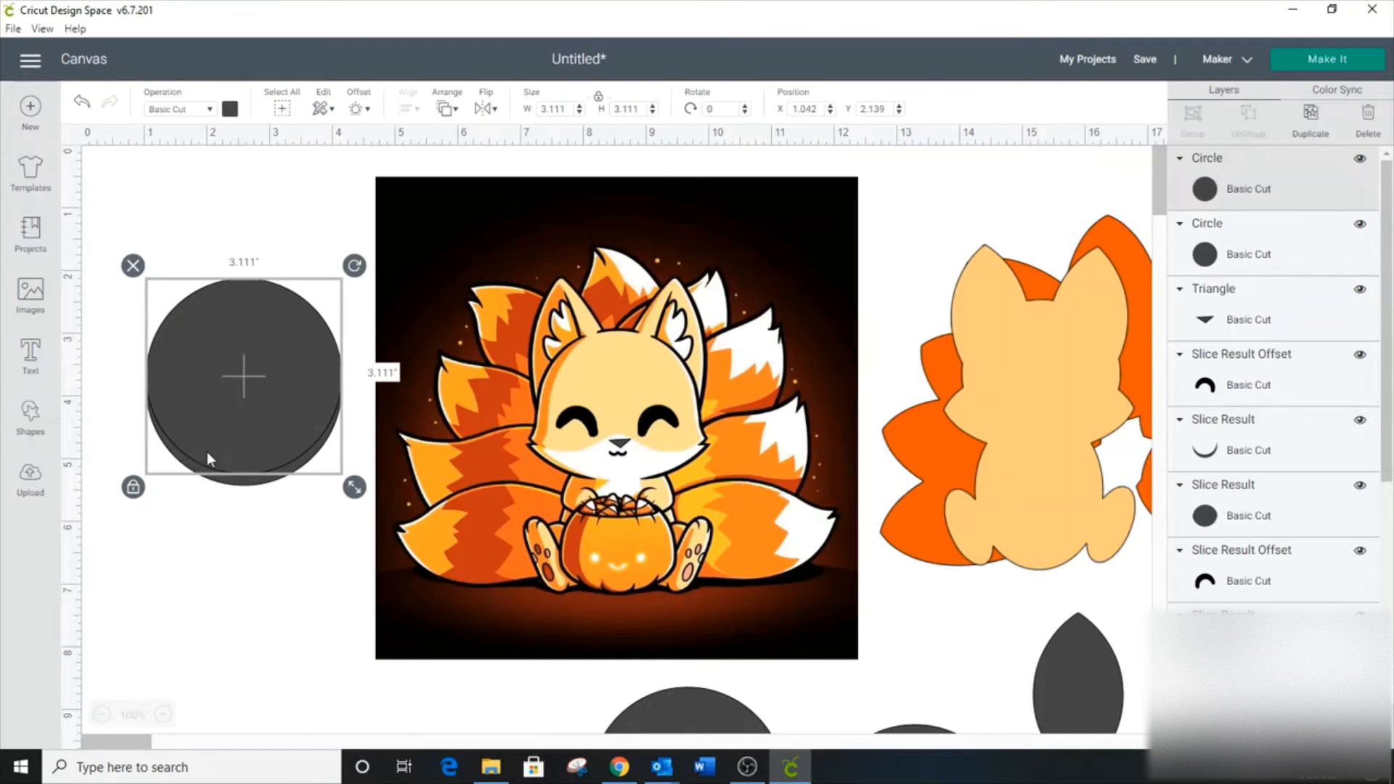
Step: Unlock the circle copy's proportions, stretch it into an oval about 3.639 × 3 in, and center it over the original circle
left_click(132, 487)
left_click_drag(354, 487, 383, 480)
left_click_drag(310, 411, 293, 421)
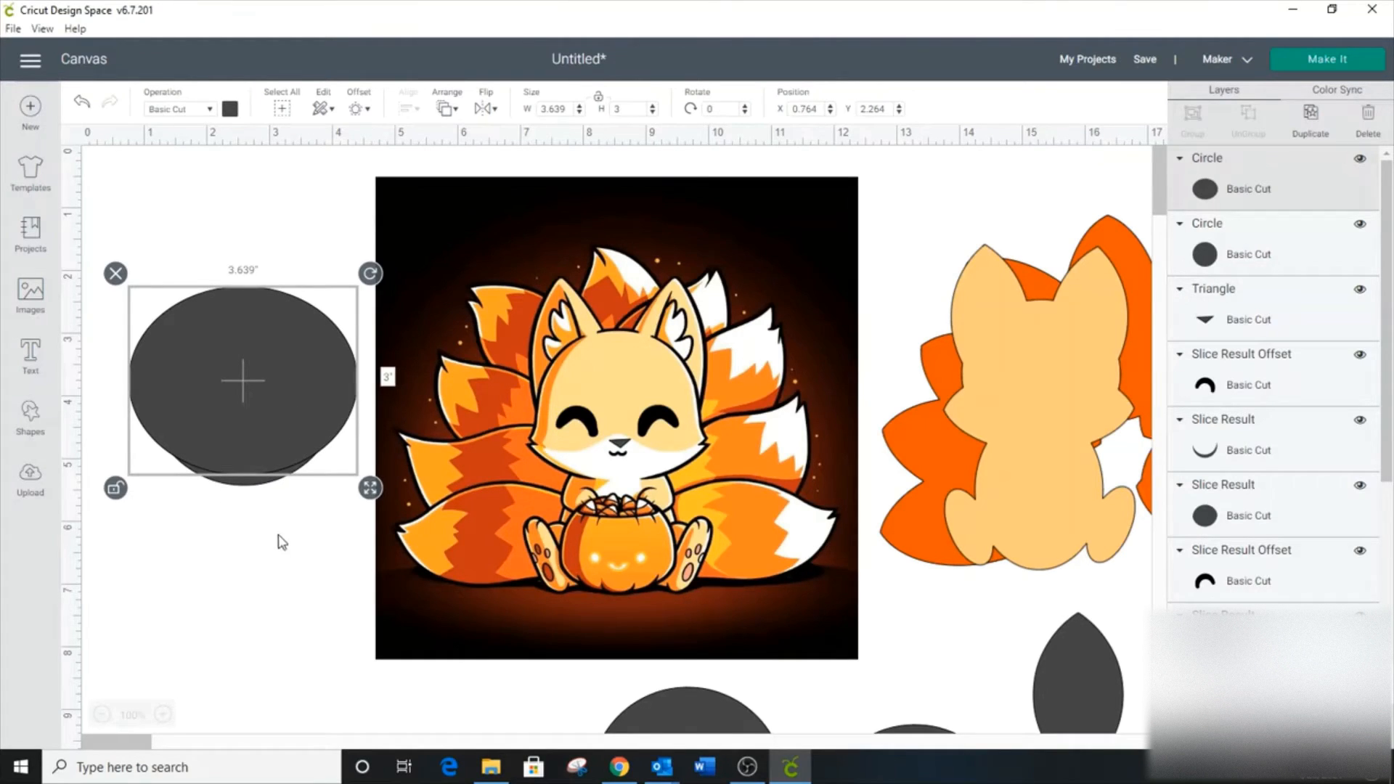
Step: Slice the overlapping oval and circle, and delete one overlap piece, about 3.111 × 2.944 in
left_click_drag(246, 548, 241, 465)
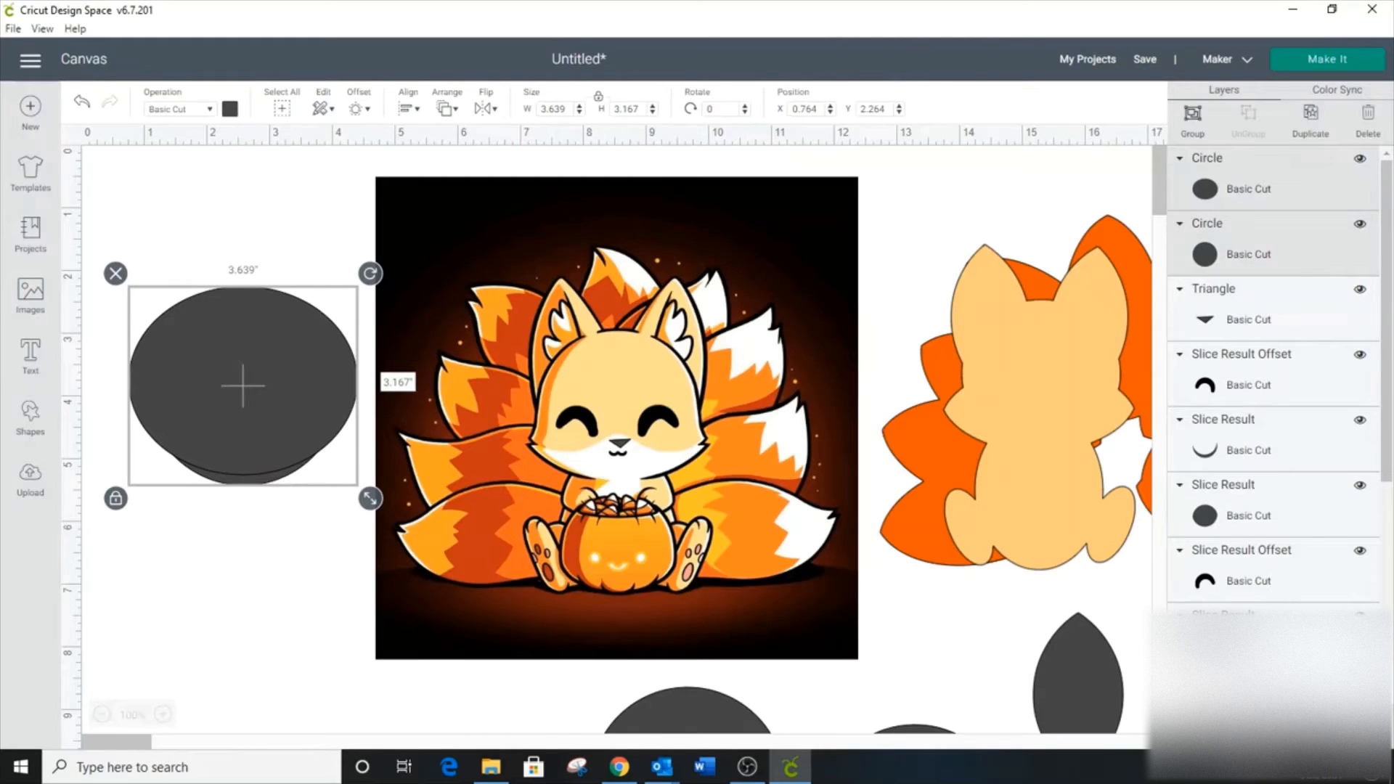
left_click(626, 564)
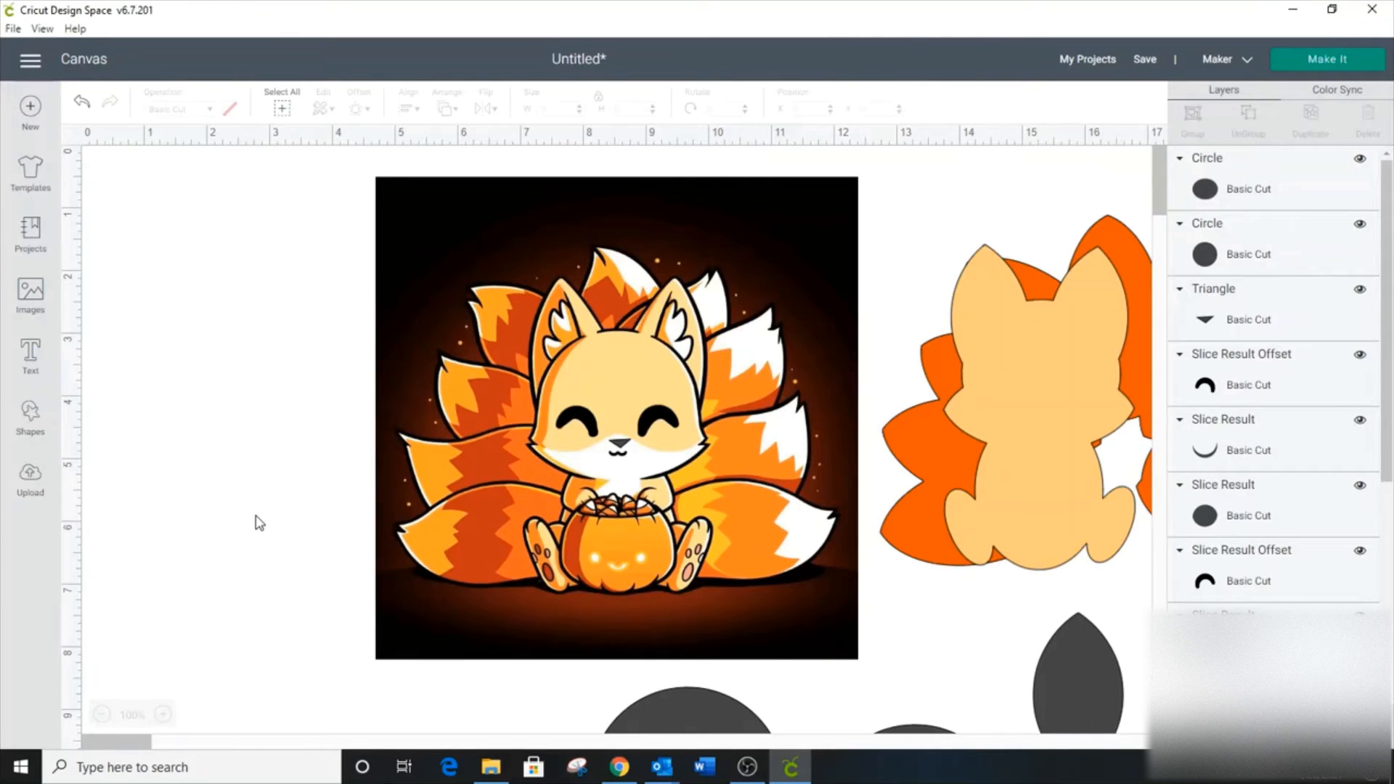
left_click_drag(261, 483, 256, 534)
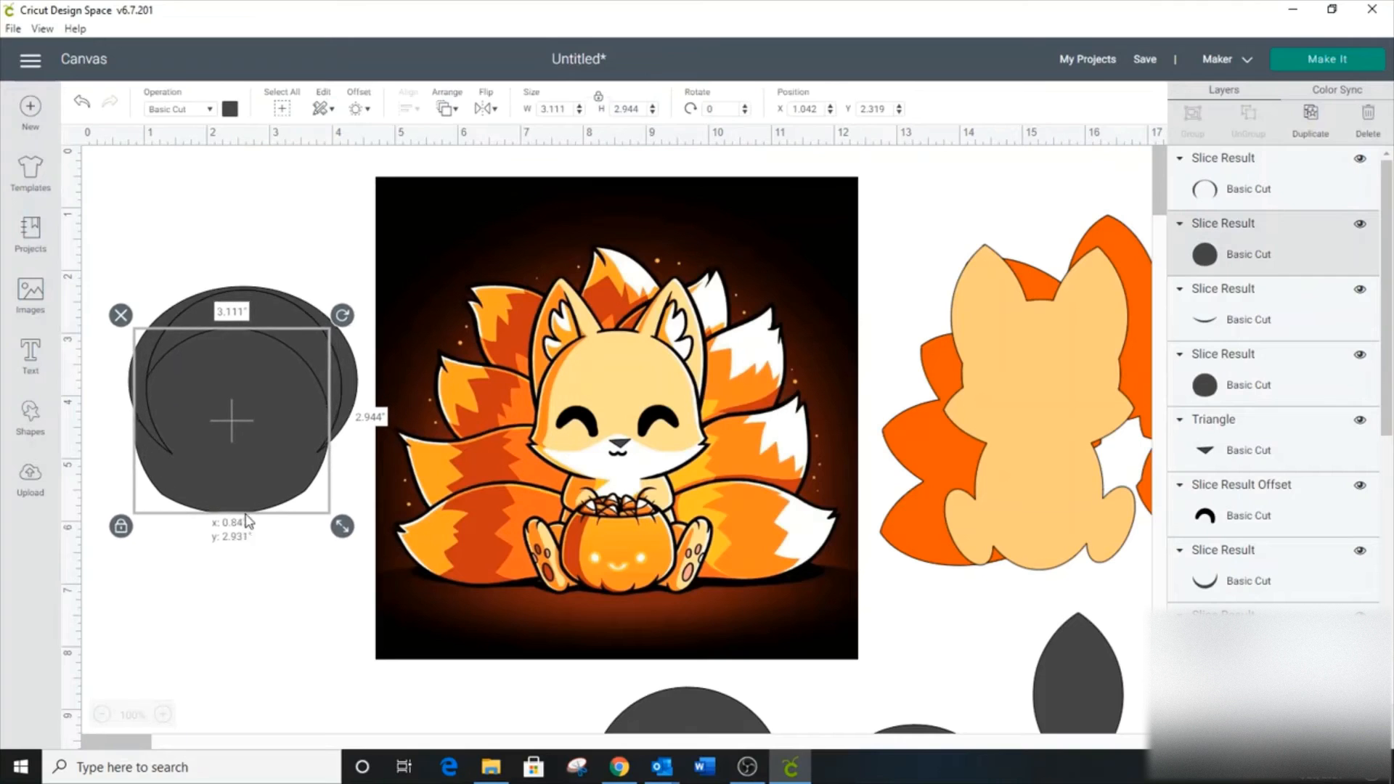
left_click(129, 297)
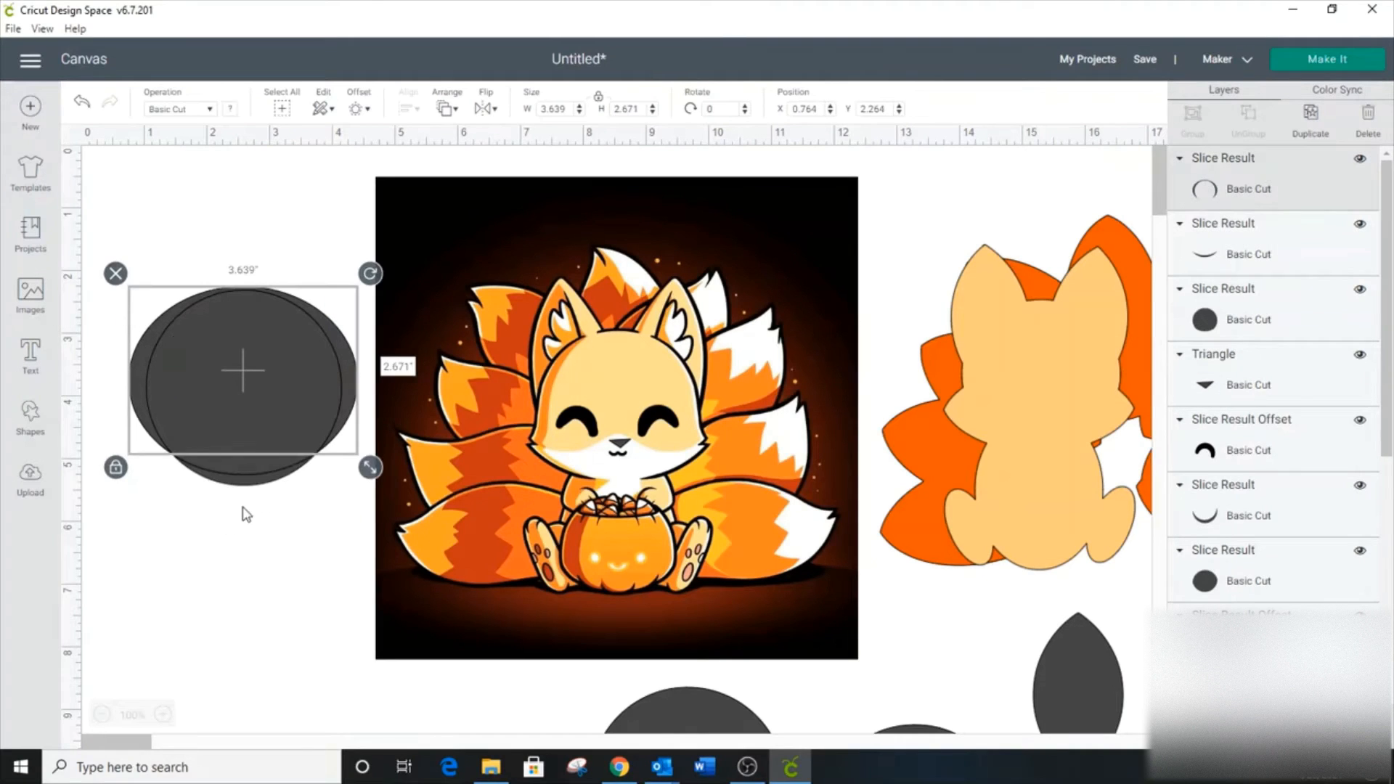
Step: Delete the oval slice remnant, about 3.639 × 2.671 in, and the remaining overlap piece, about 3.111 × 2.944 in, keeping the thin crescent
left_click(116, 273)
left_click_drag(190, 376, 206, 348)
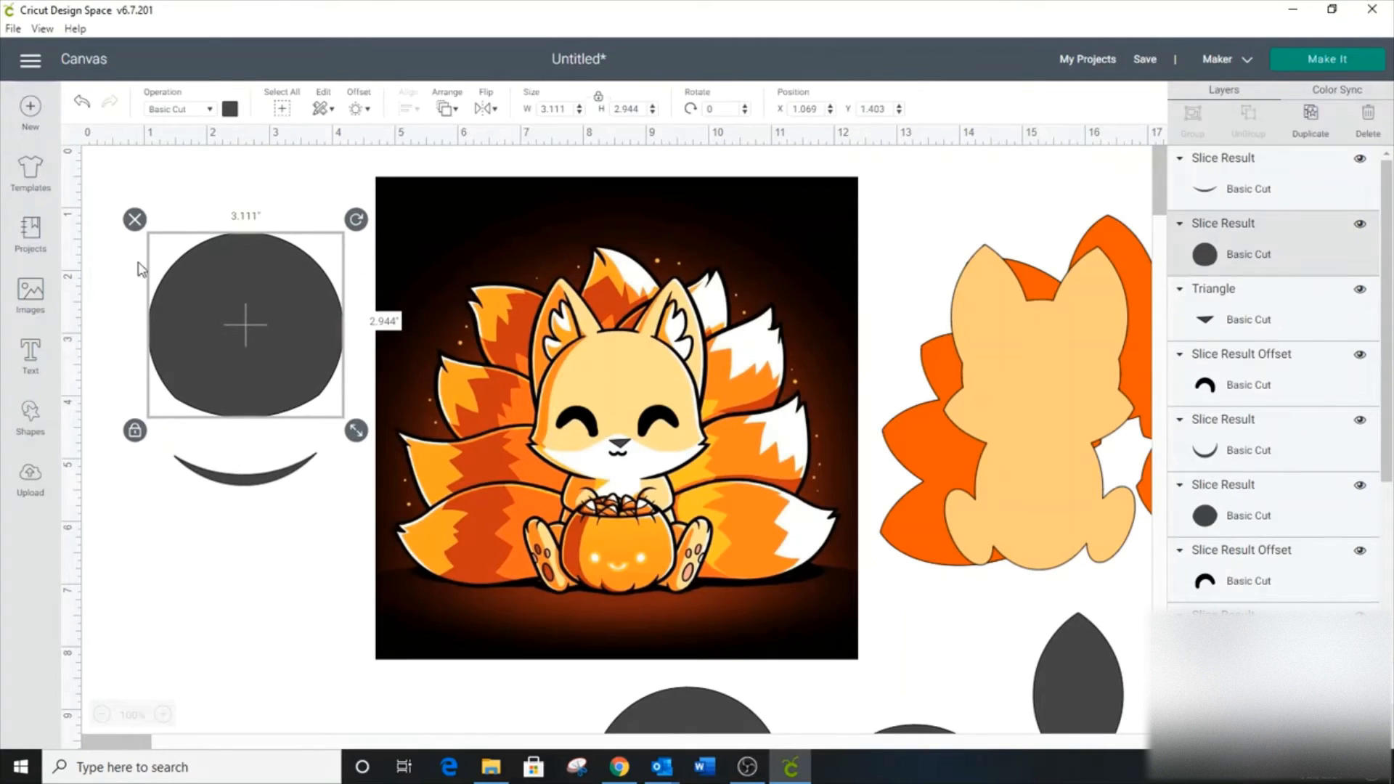
left_click(137, 219)
Step: Unlock the crescent's proportions, shrink it into a short mouth curve, and duplicate it so the two curves meet side by side
left_click(247, 485)
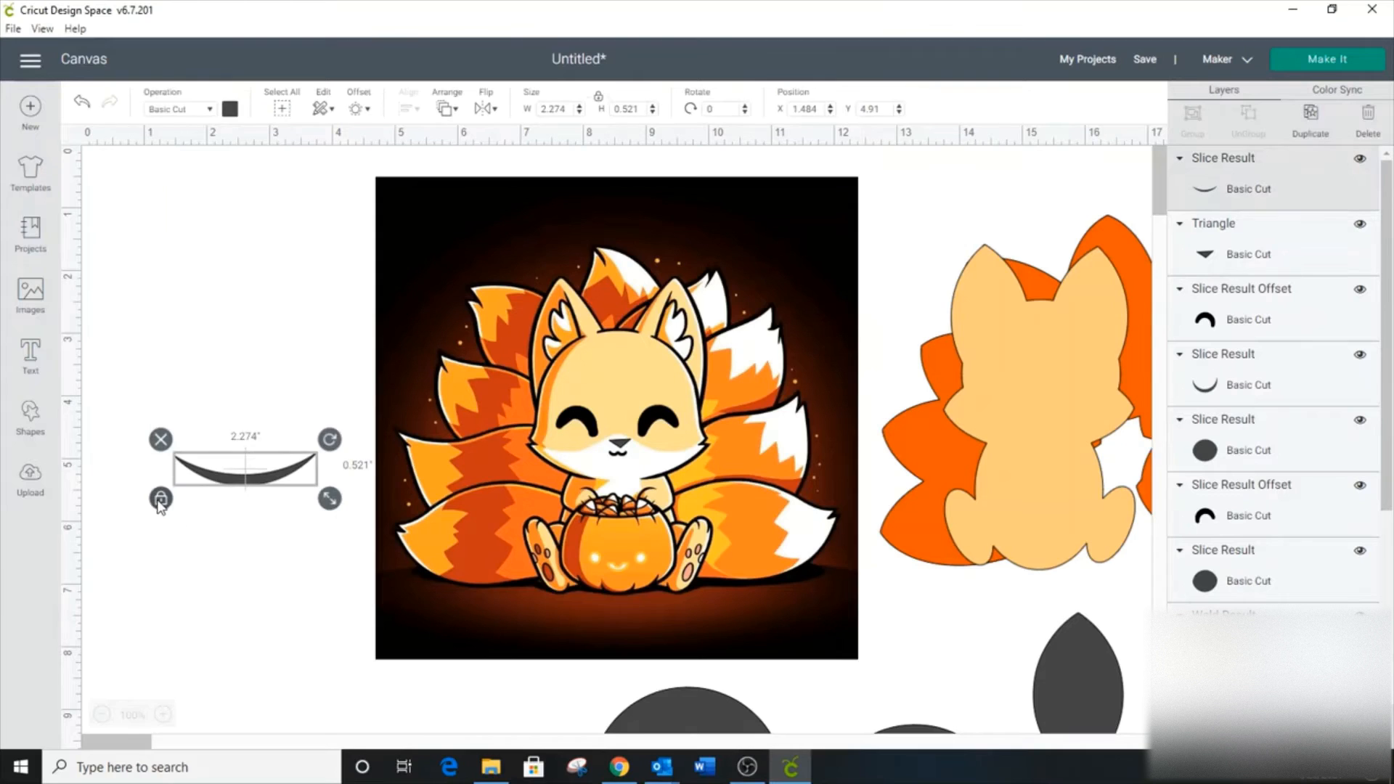
left_click(161, 498)
left_click_drag(329, 498, 237, 470)
left_click(1323, 125)
left_click(225, 527)
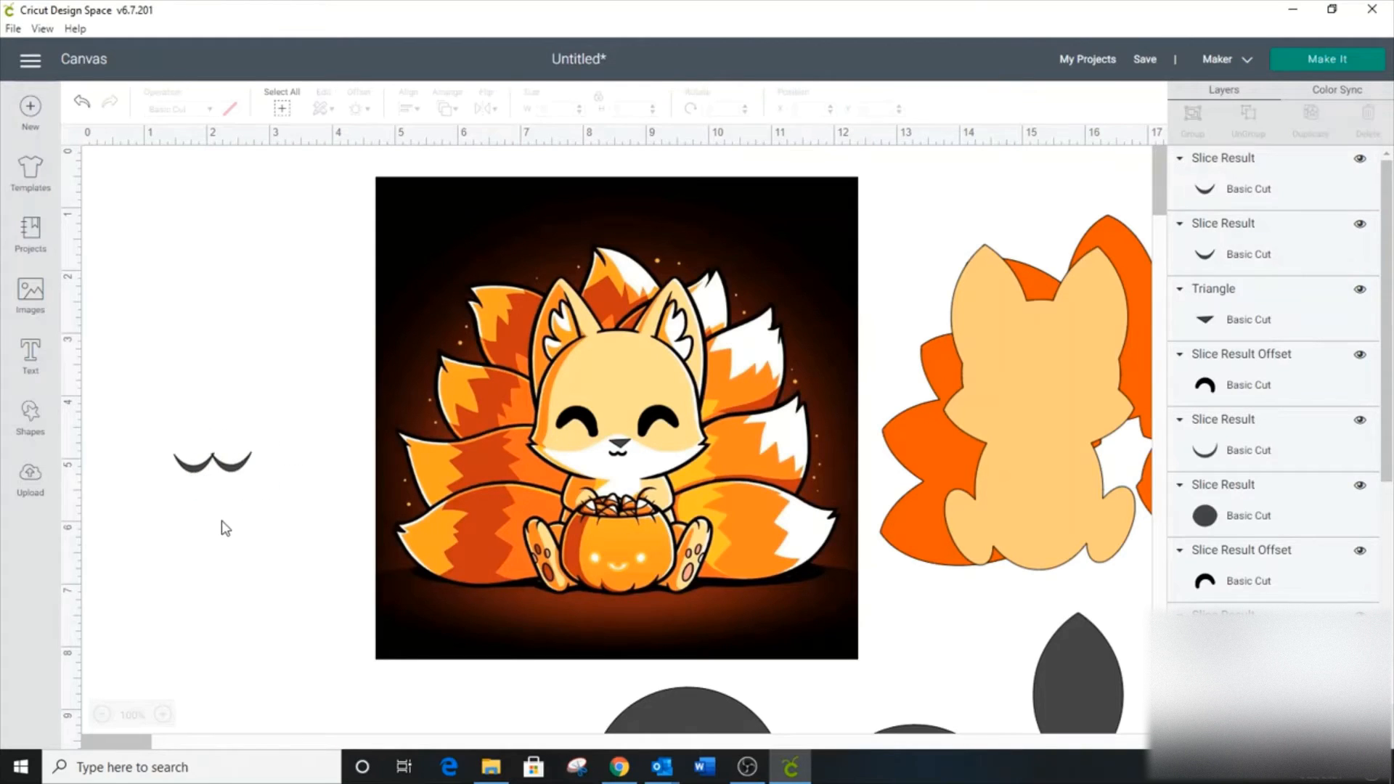
Step: Weld the two mouth curves and fit the result over the reference mouth, about 0.343 × 0.123 in
left_click_drag(149, 432, 648, 474)
left_click(1235, 728)
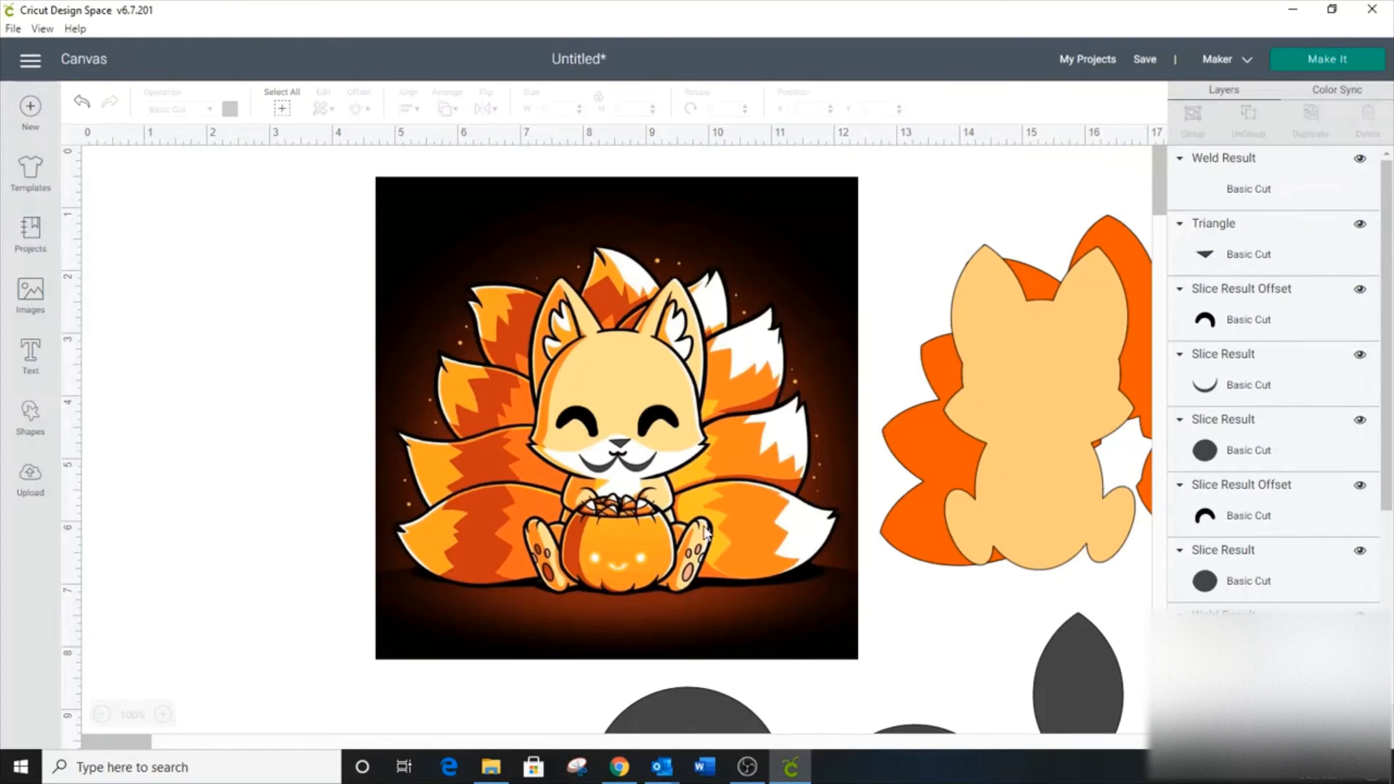
left_click_drag(668, 491, 630, 463)
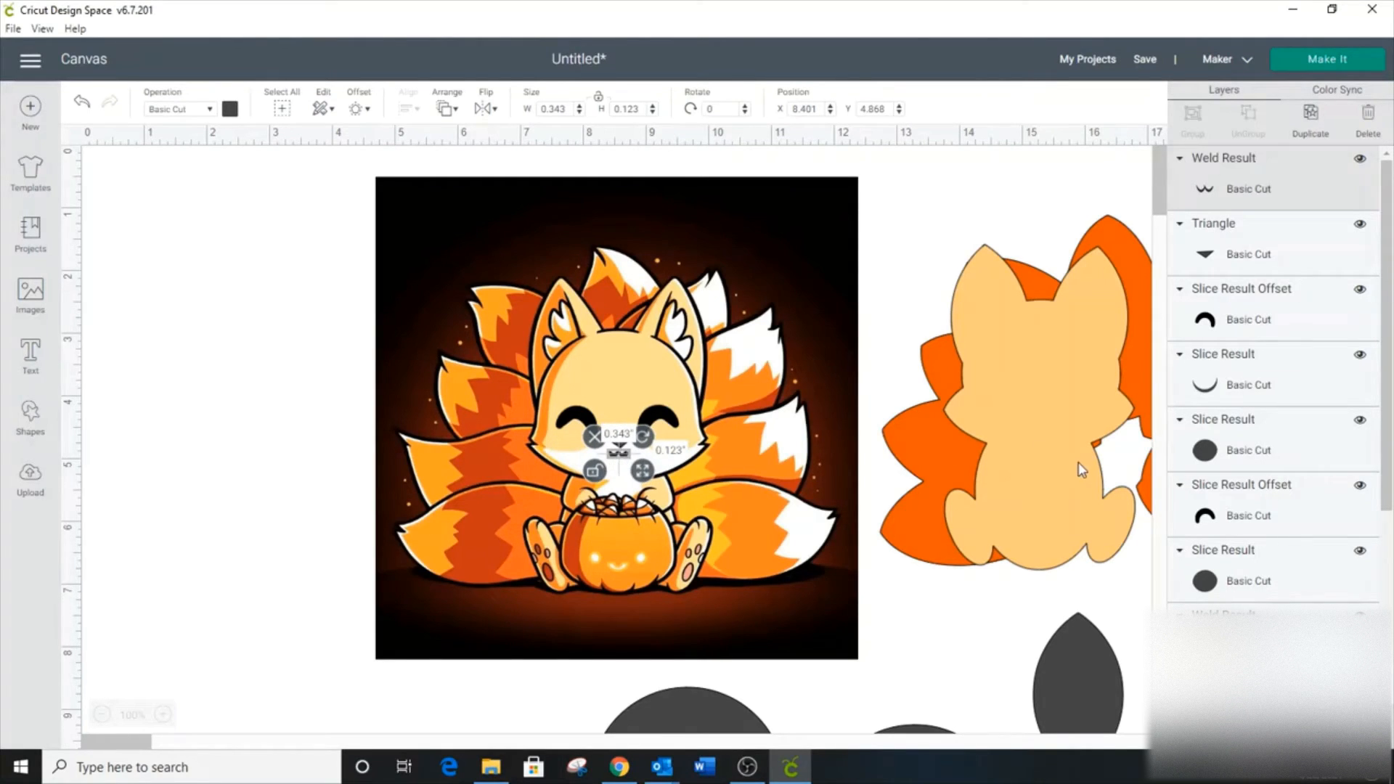
Step: Move the light orange fox body onto the reference fox, beneath the eyes, nose and mouth, at about X 7.072, Y 2.077
left_click_drag(1078, 462, 660, 492)
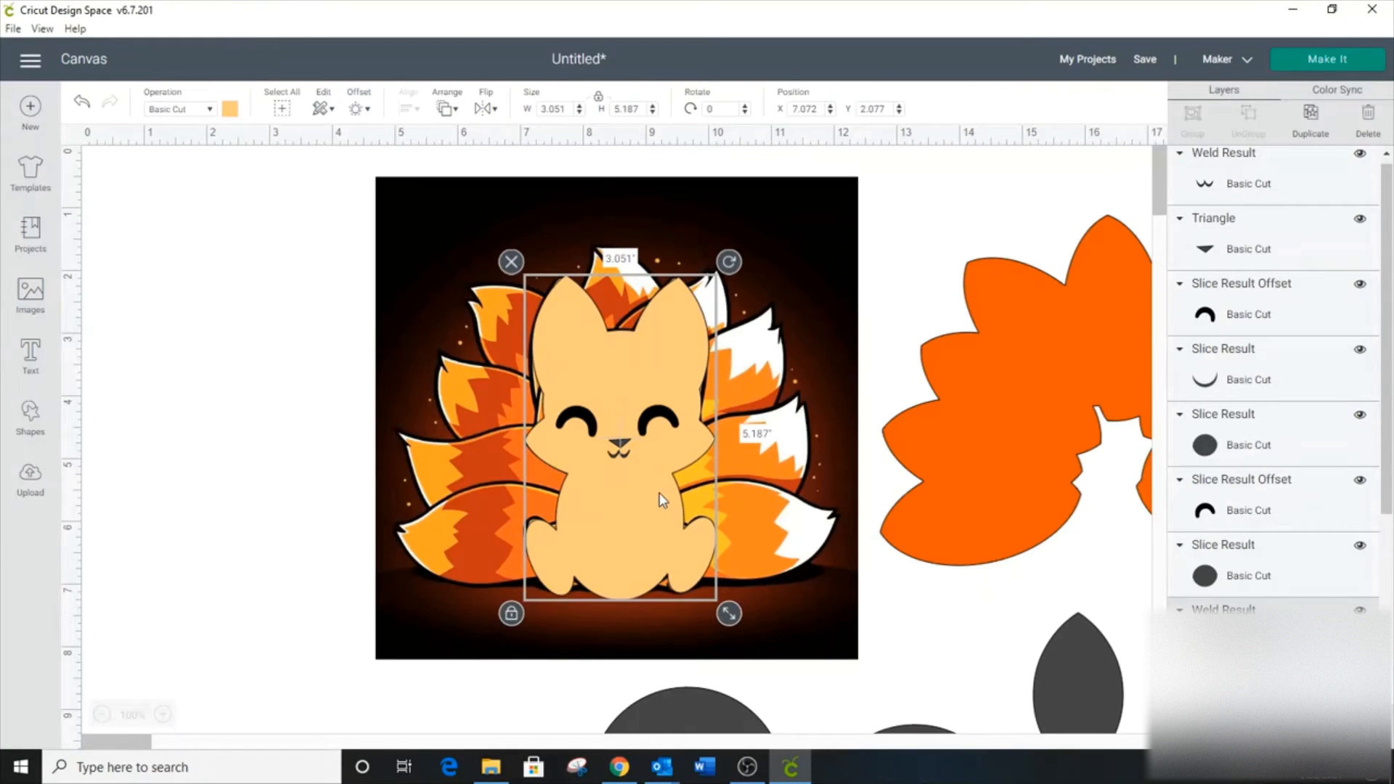
left_click(644, 428)
left_click(588, 433, "shift")
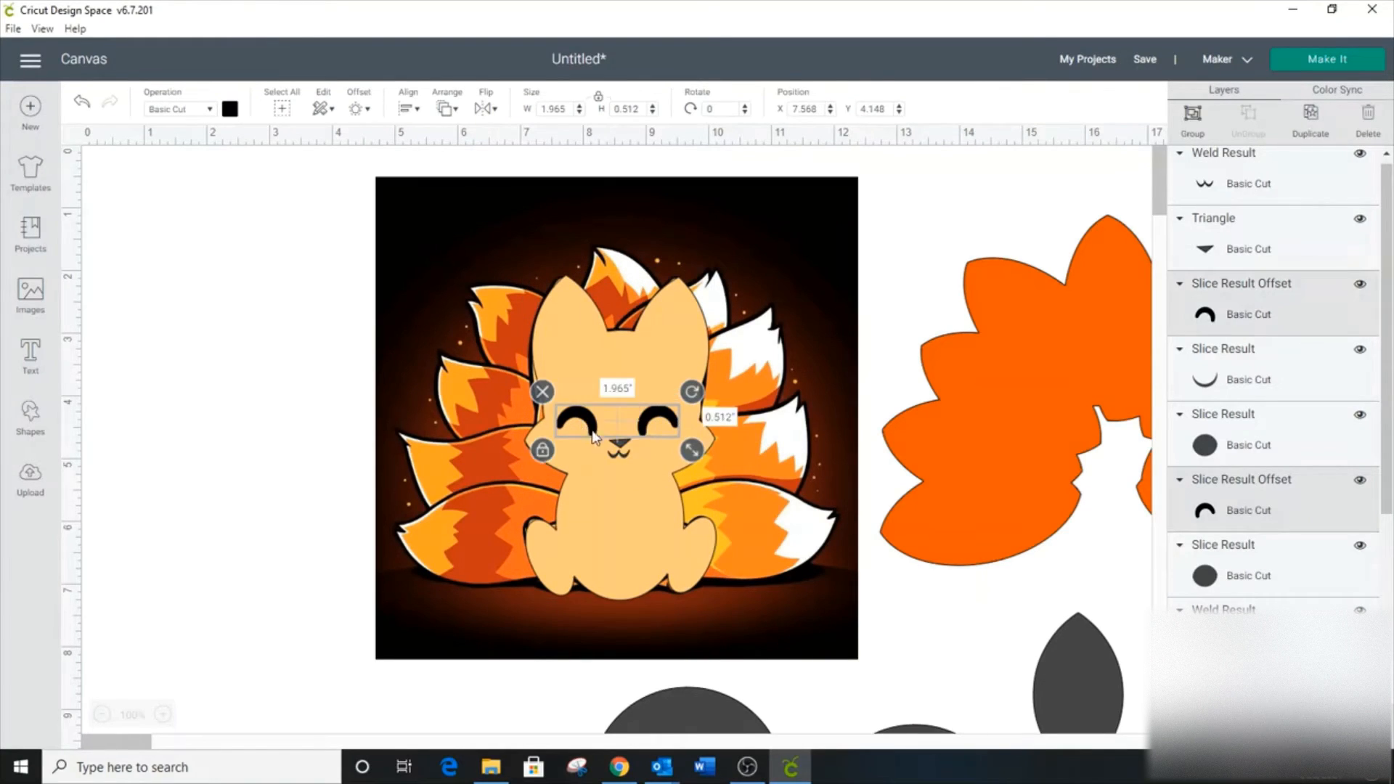
left_click(622, 445, "shift")
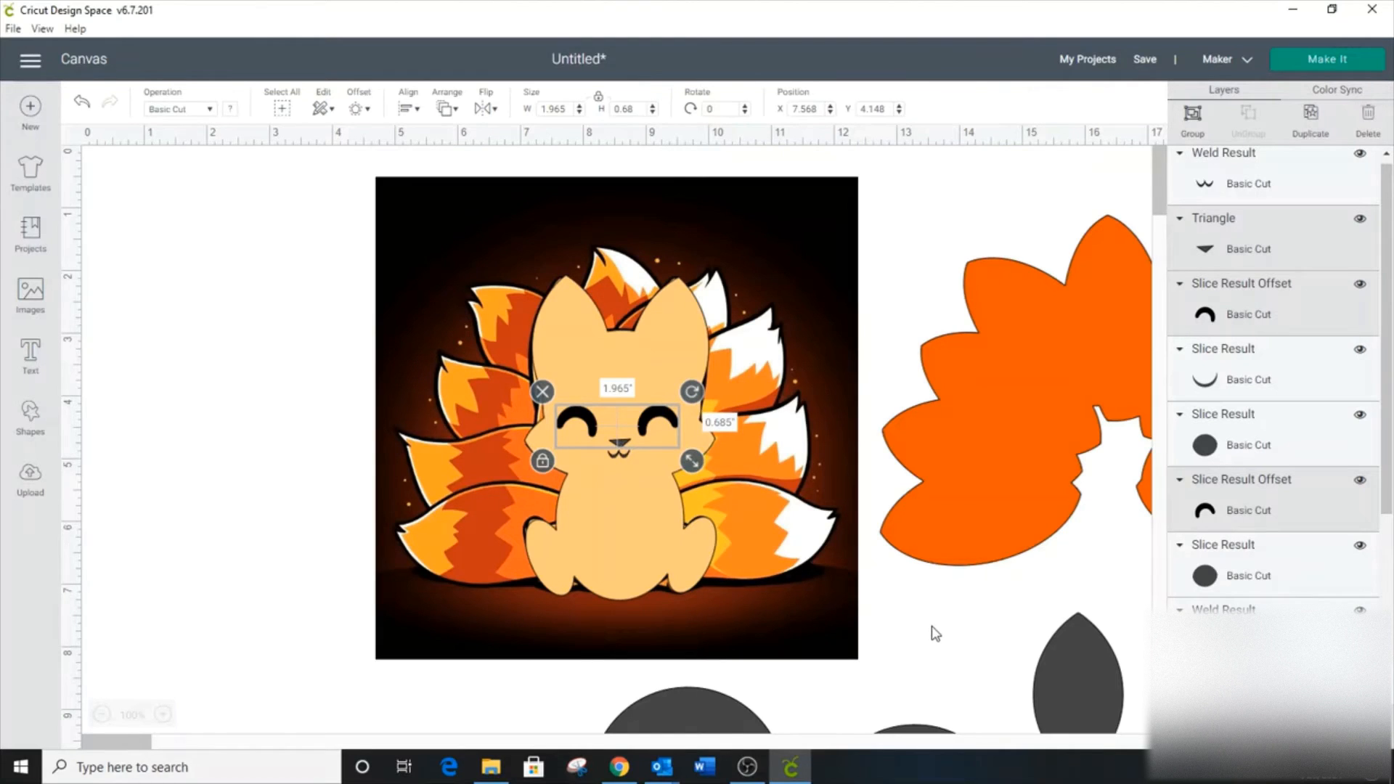
left_click(935, 632)
Step: Straighten the nose triangle above the mouth by rotating it to about 177.64°
left_click(625, 442)
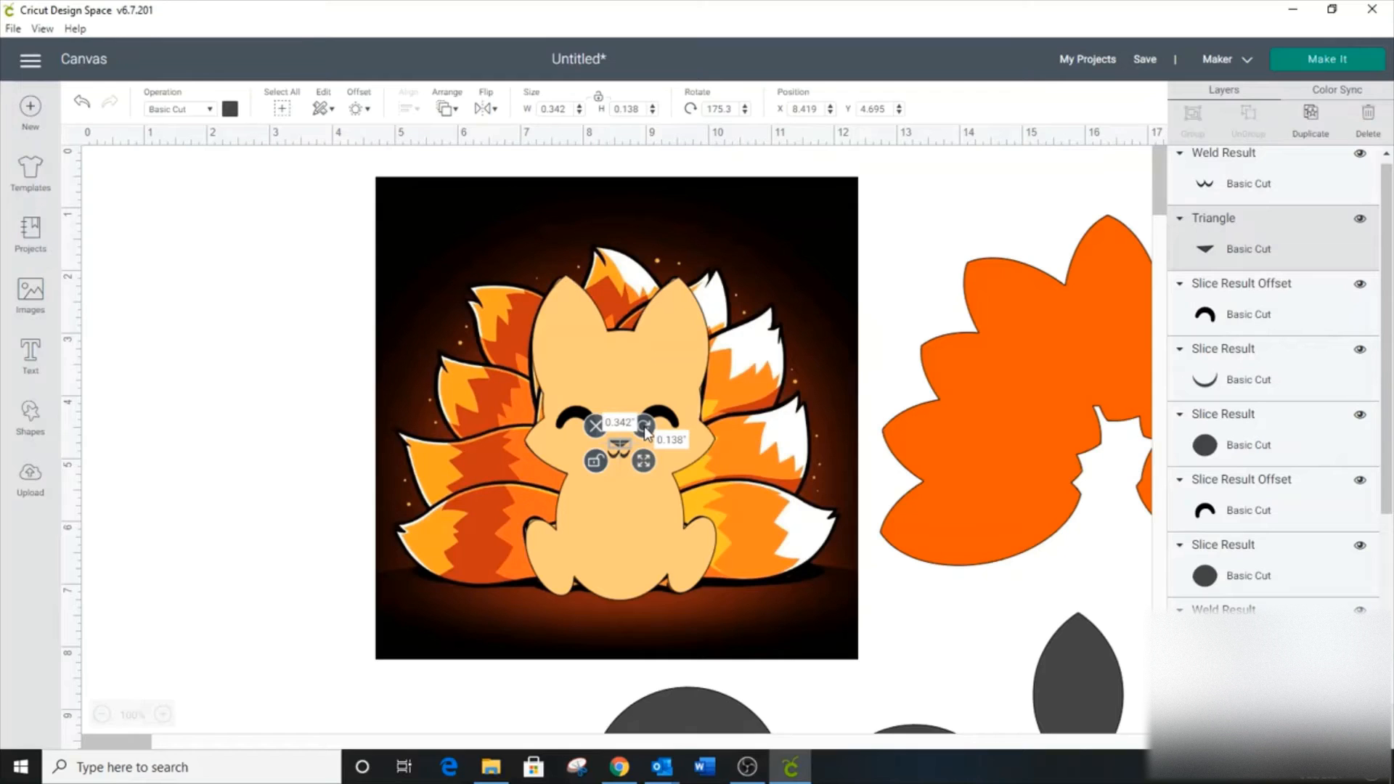
left_click_drag(644, 429, 622, 444)
left_click(905, 563)
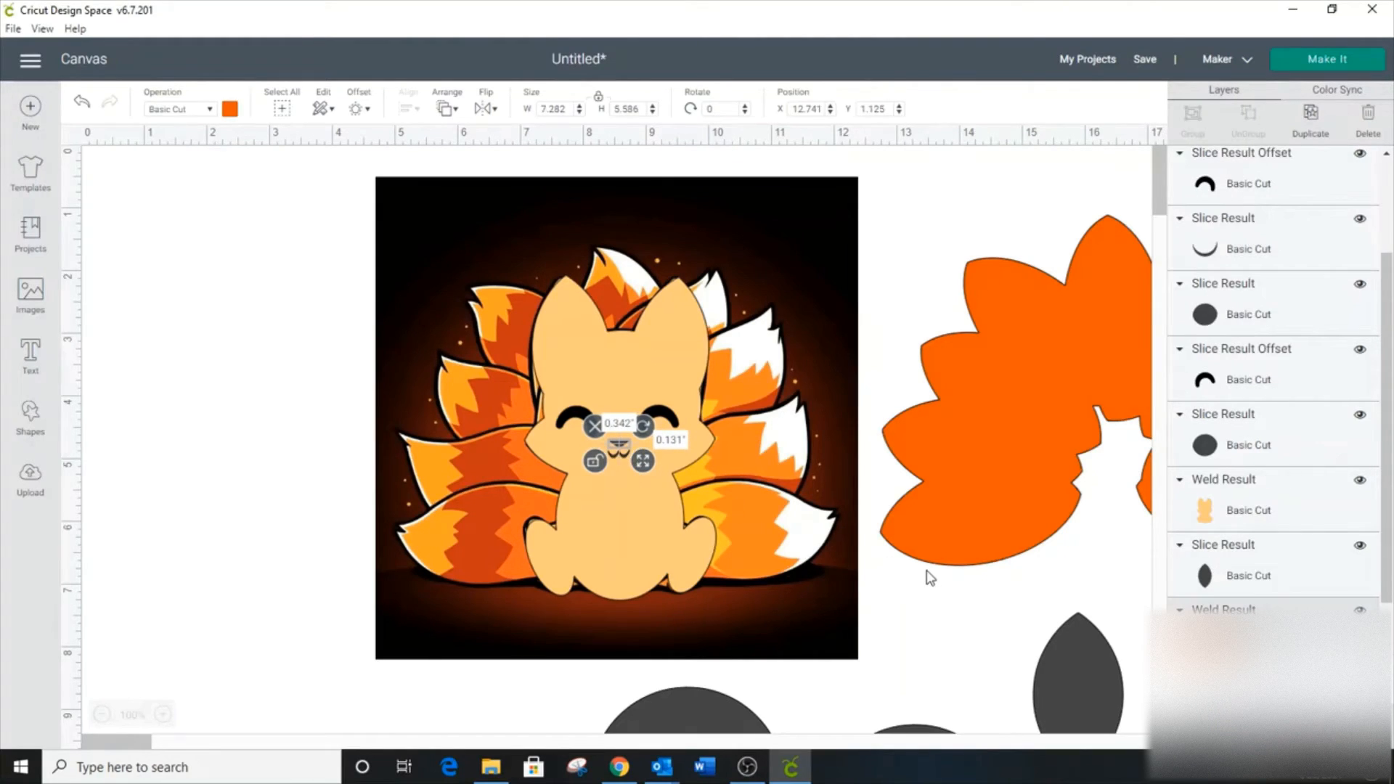
Step: Attach the nose, mouth and both eyes together, and color the attached face pieces black
left_click(626, 445)
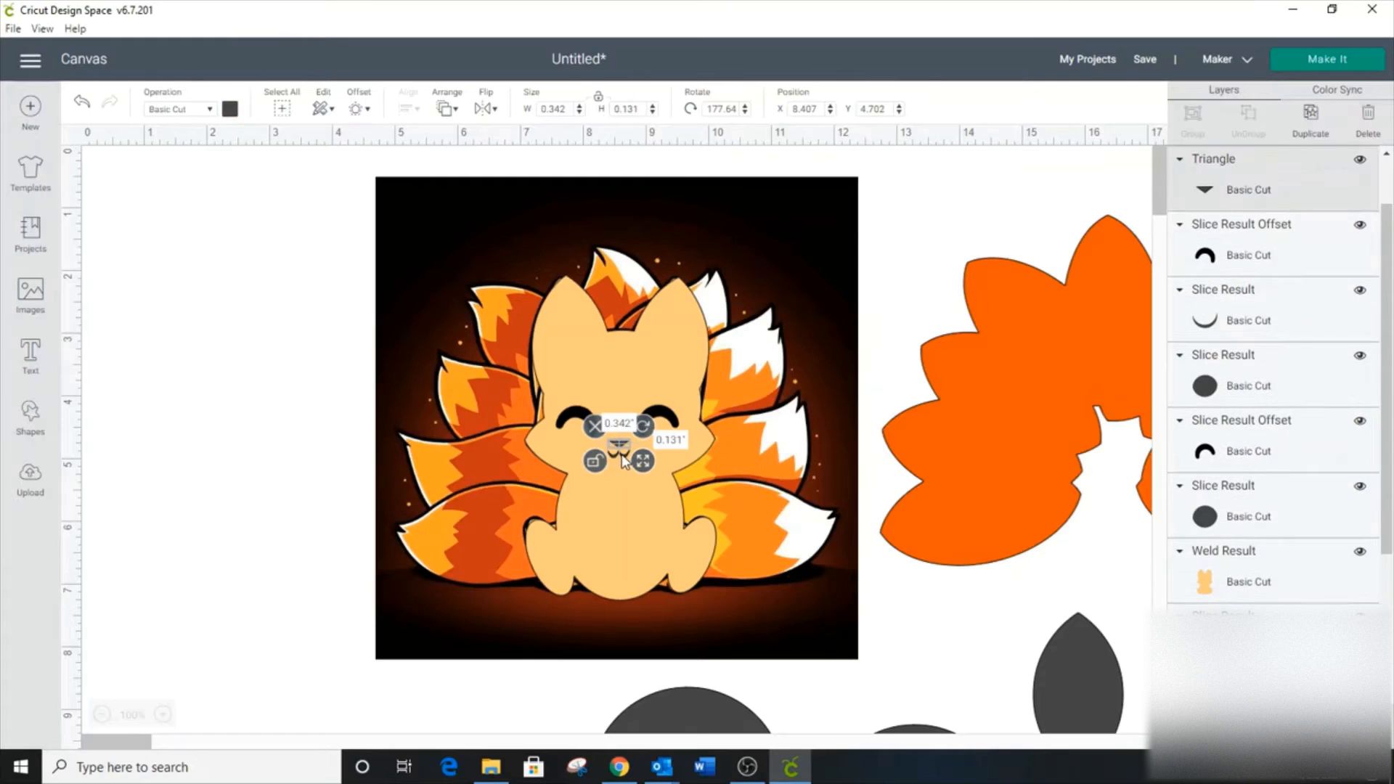
left_click(580, 425, "shift")
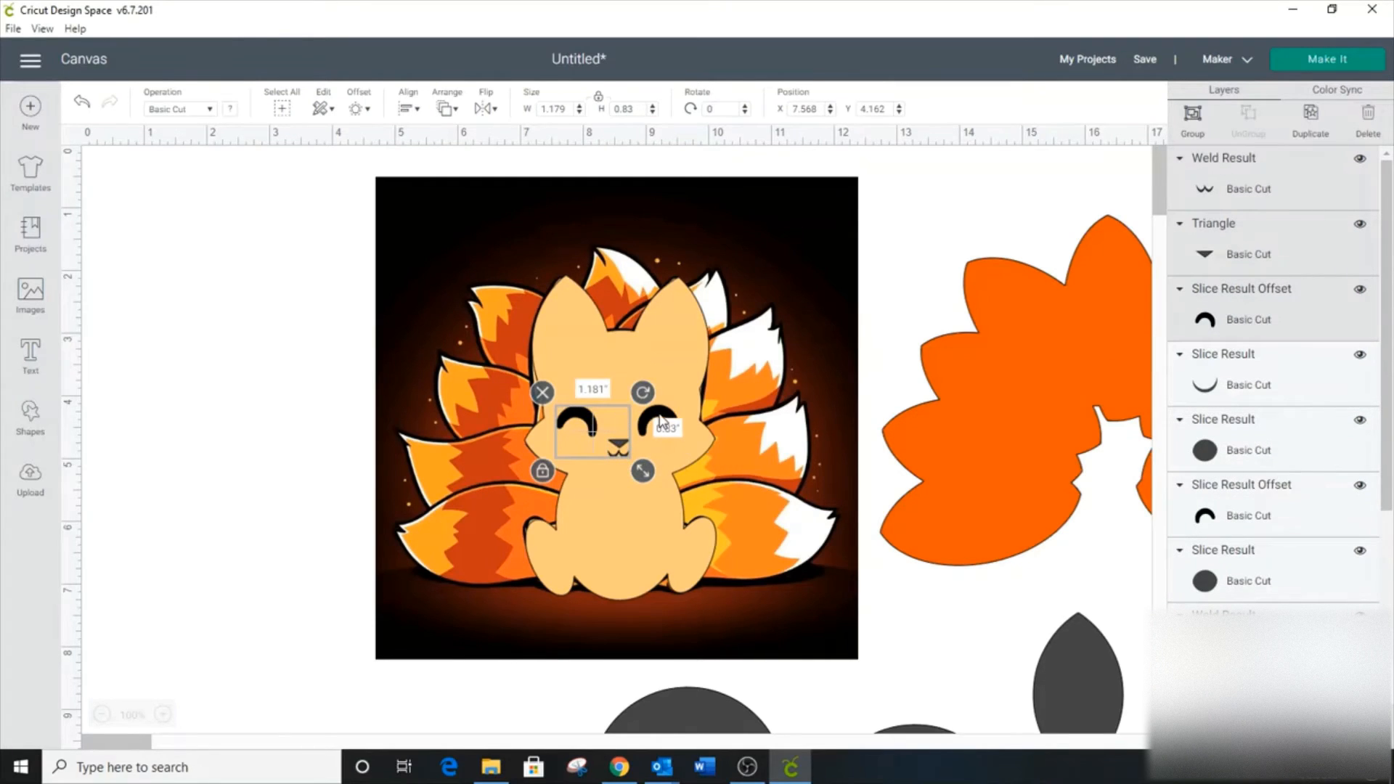
left_click(662, 423, "shift")
left_click(1280, 725)
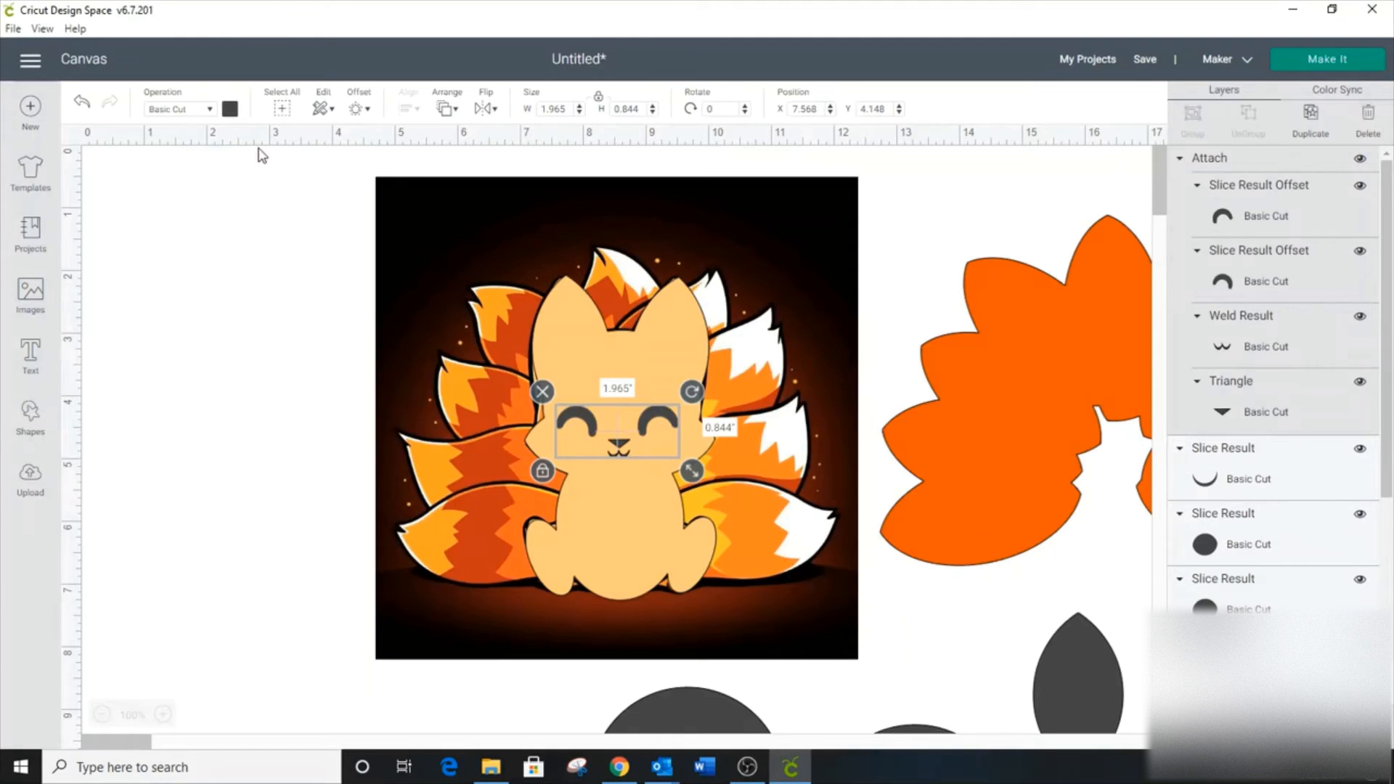
left_click(230, 109)
left_click(359, 276)
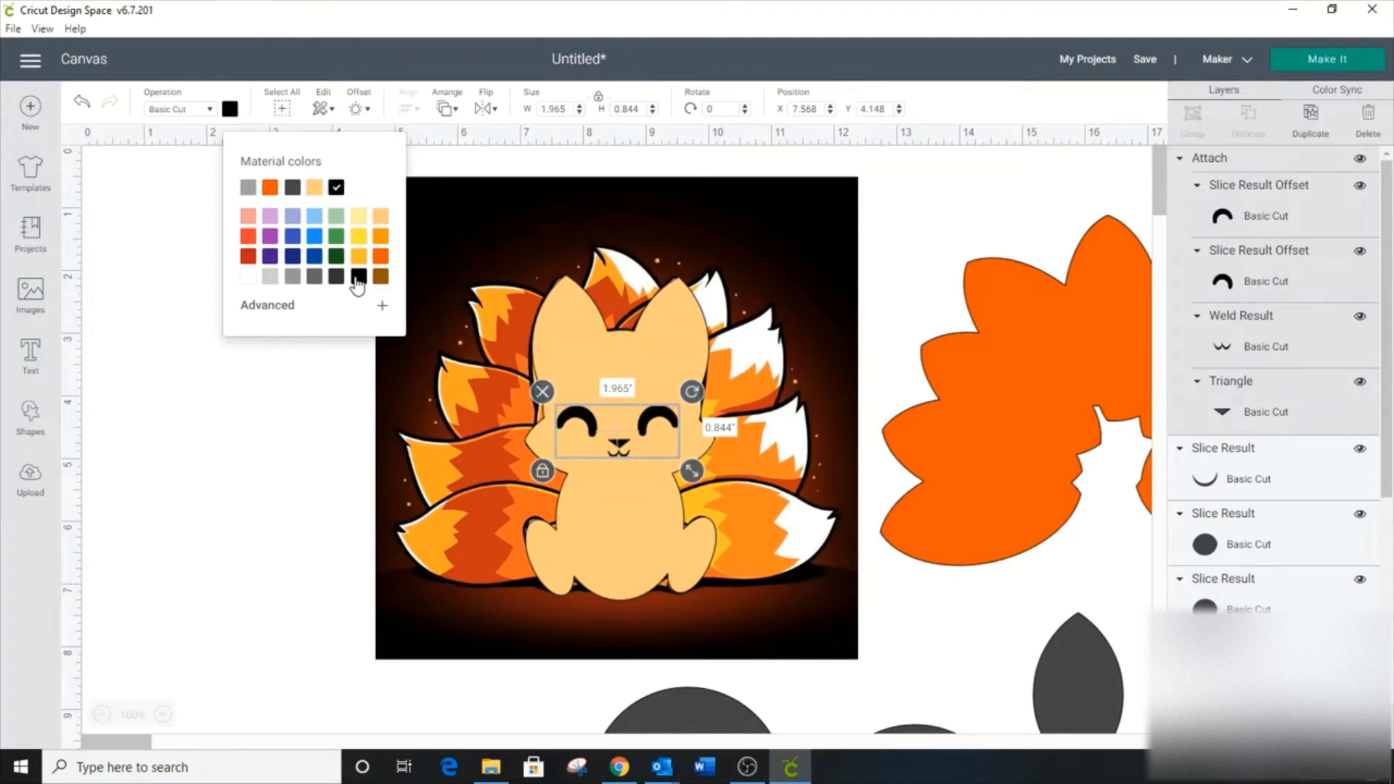
left_click(310, 487)
Step: Move the fox body together with its attached face onto the orange tails, at about X 15.016, Y 2.23
left_click(616, 512)
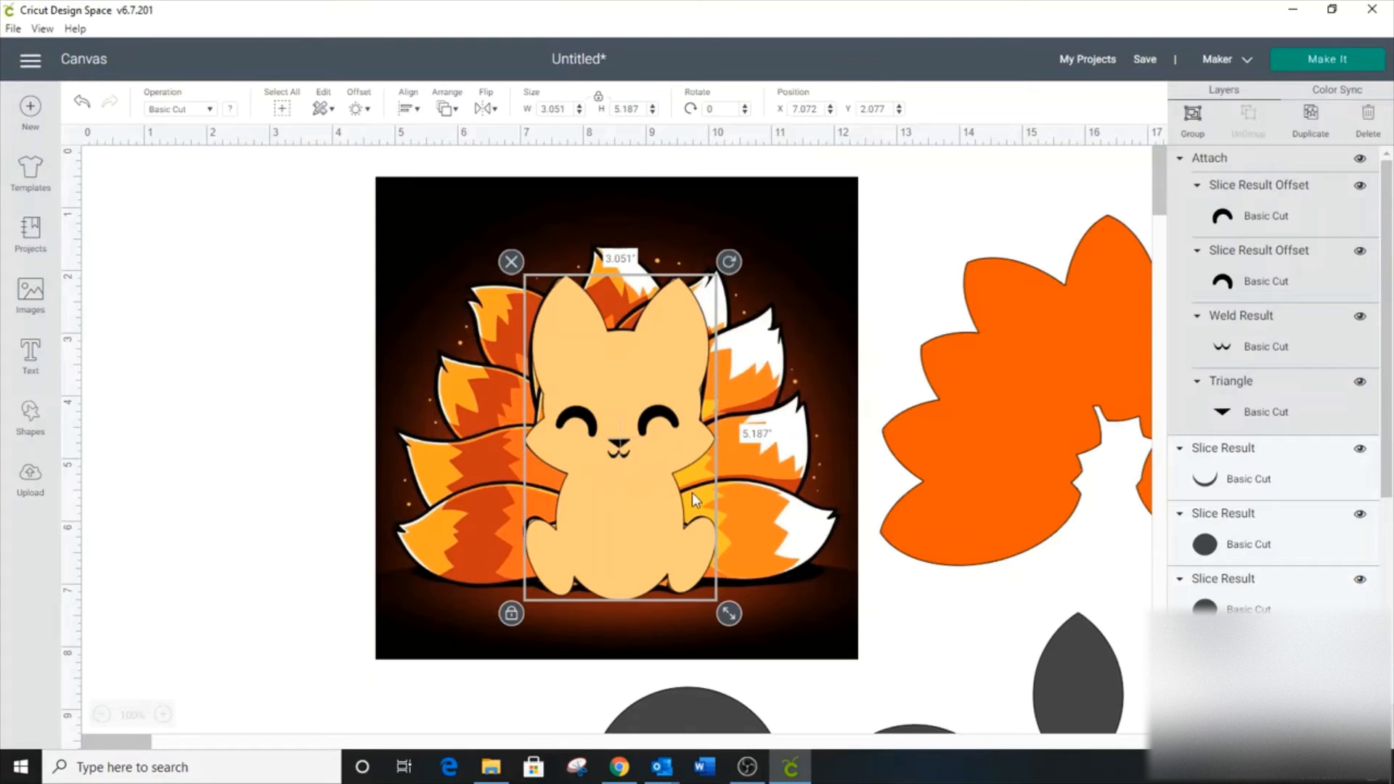
left_click_drag(622, 485, 643, 488)
left_click_drag(825, 486, 1144, 496)
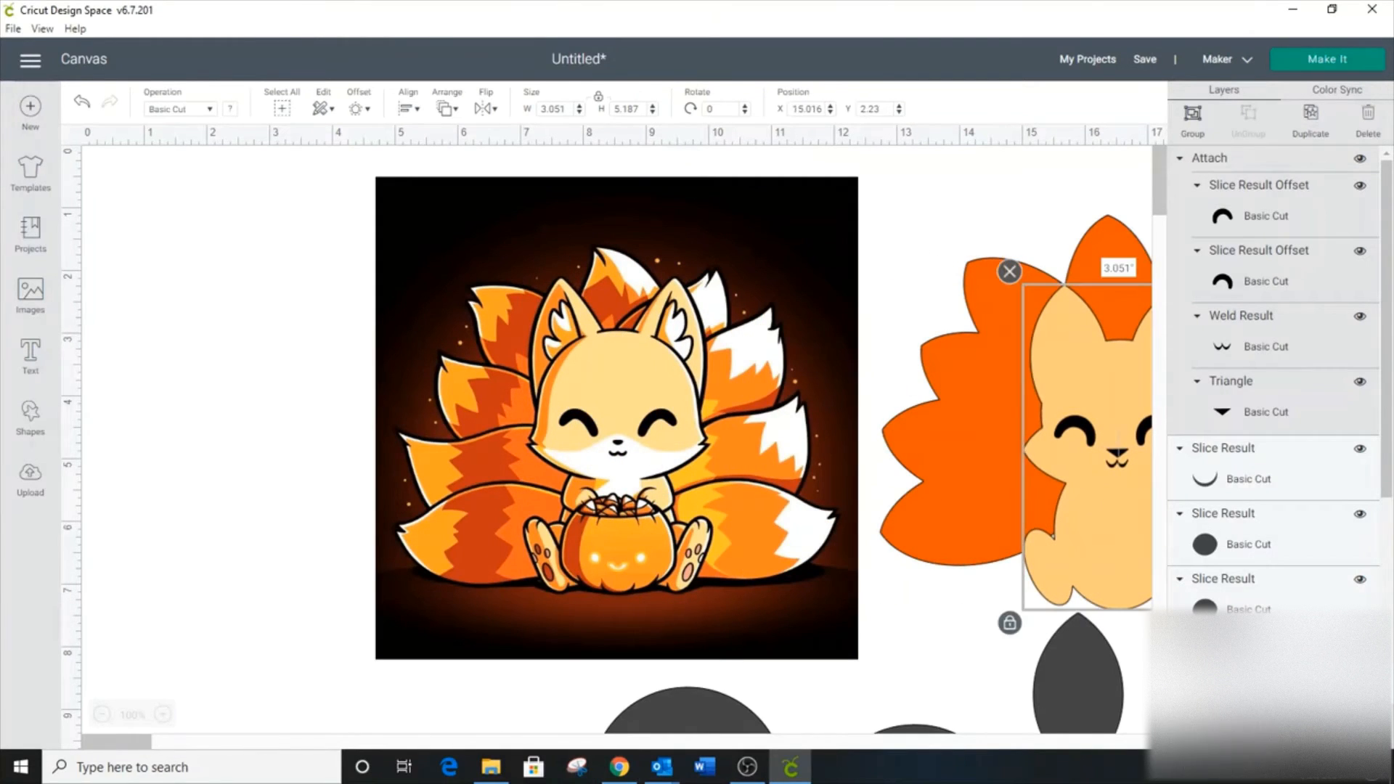
Step: Add a circle, unlock and flatten it into an oval about 2.306 × 0.847 in, and place it over the reference fox's white muzzle
left_click(149, 746)
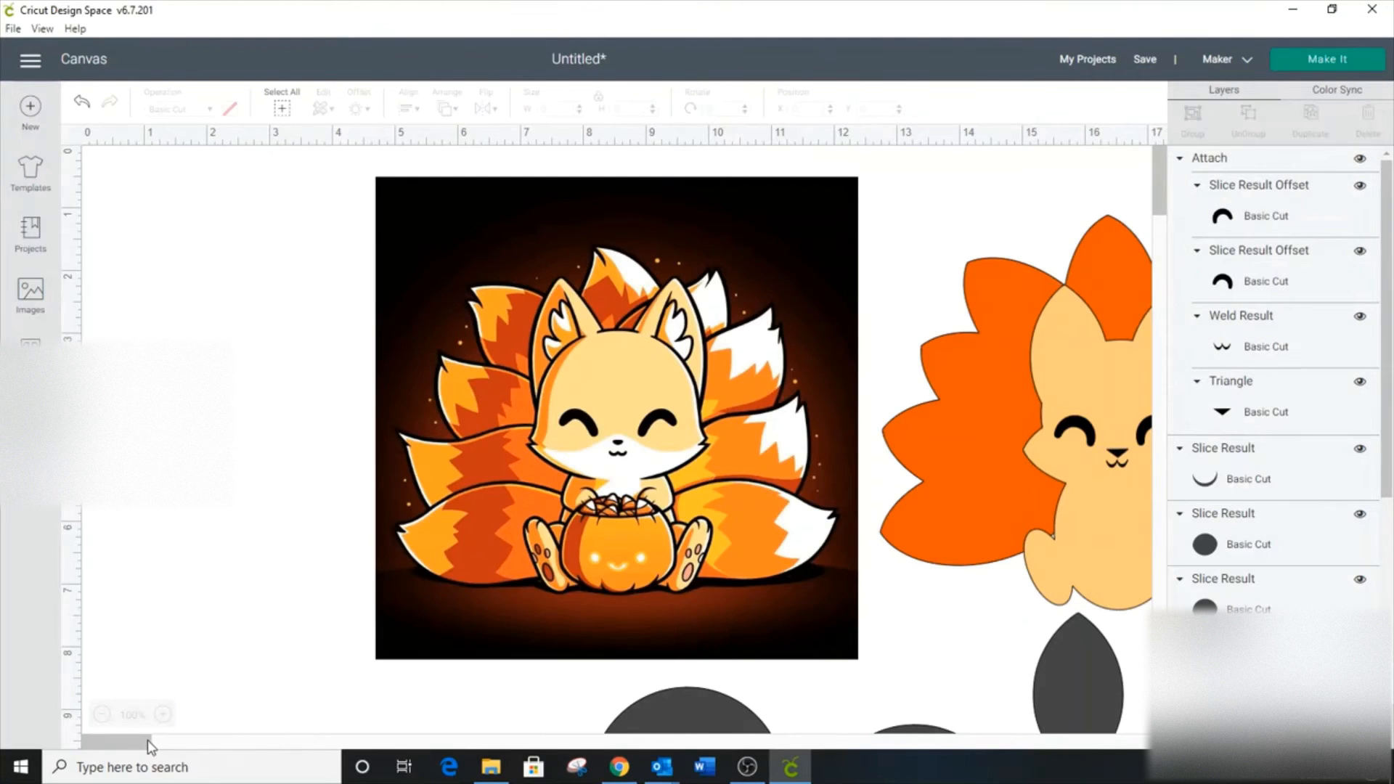
left_click(154, 742)
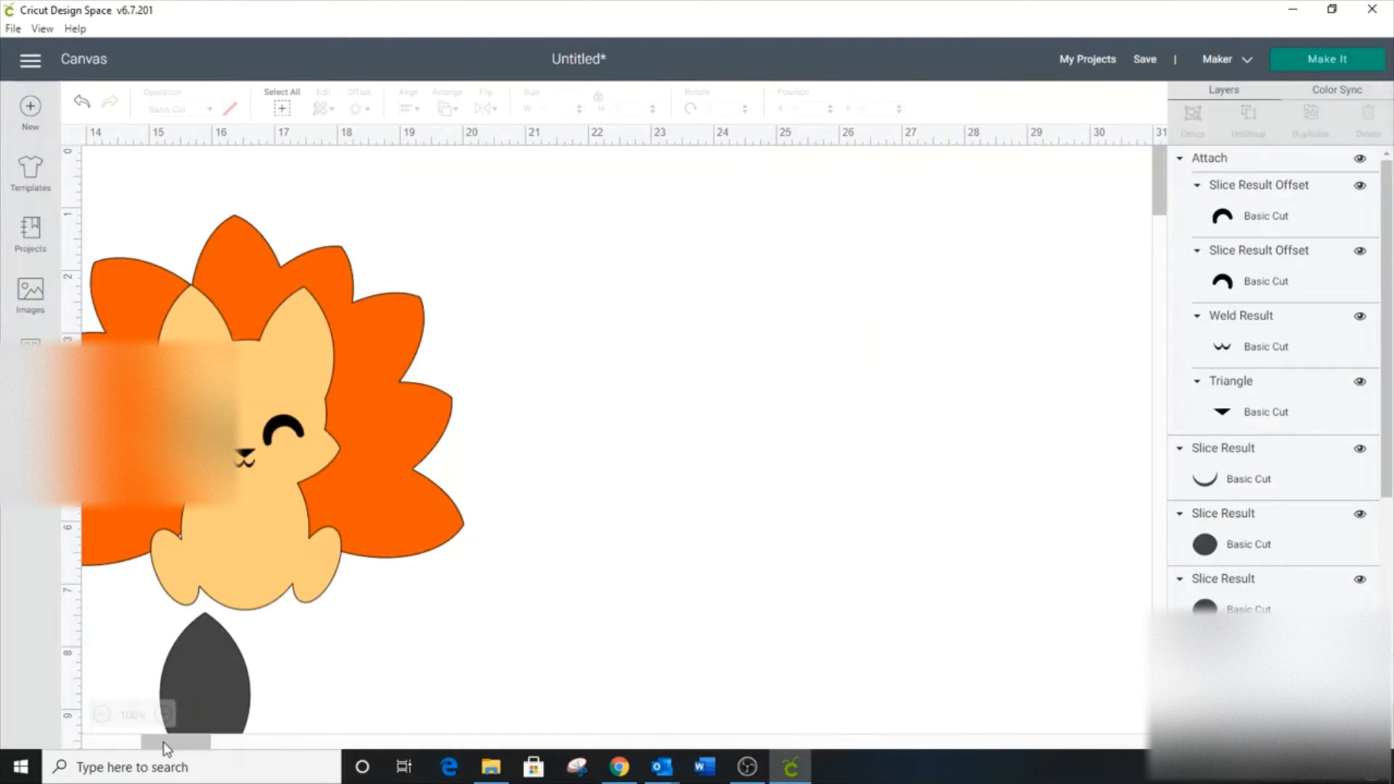
left_click_drag(165, 741, 114, 741)
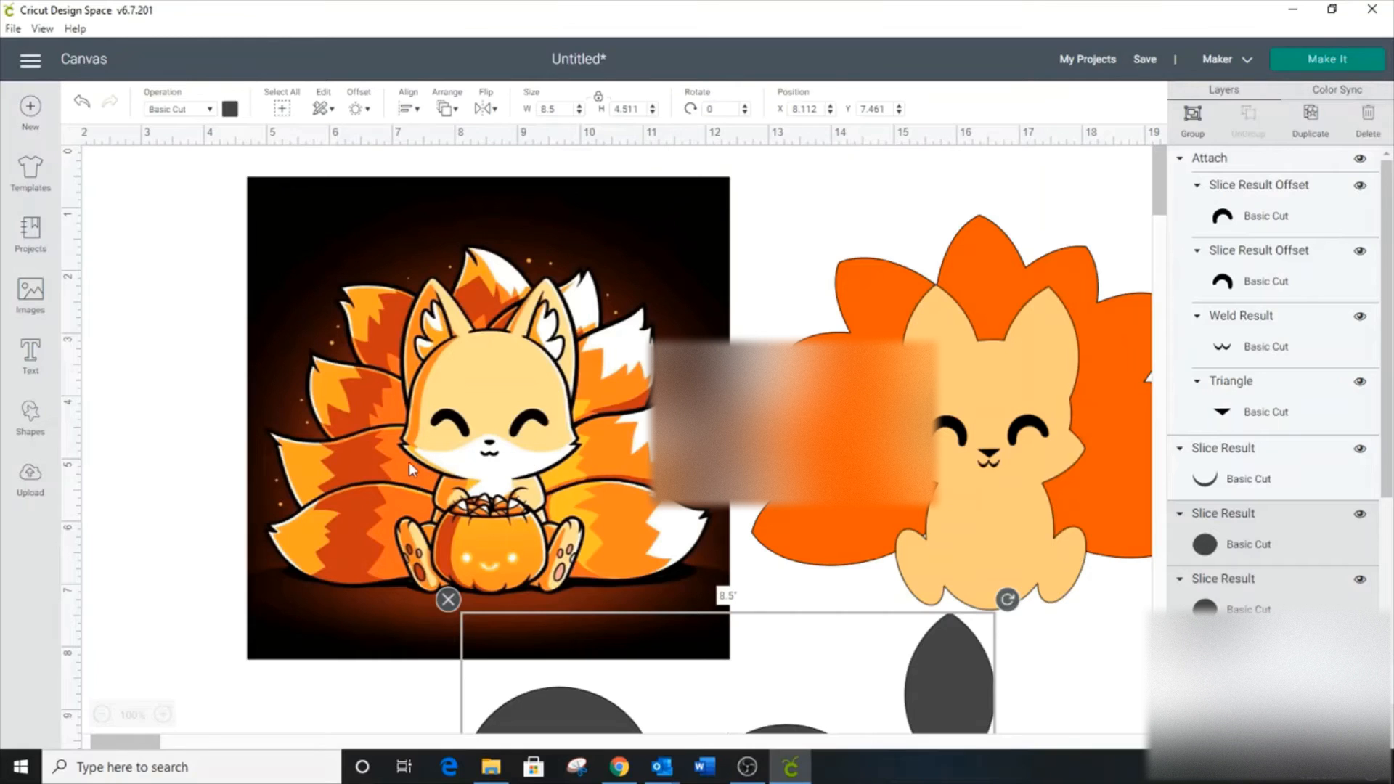
left_click(29, 420)
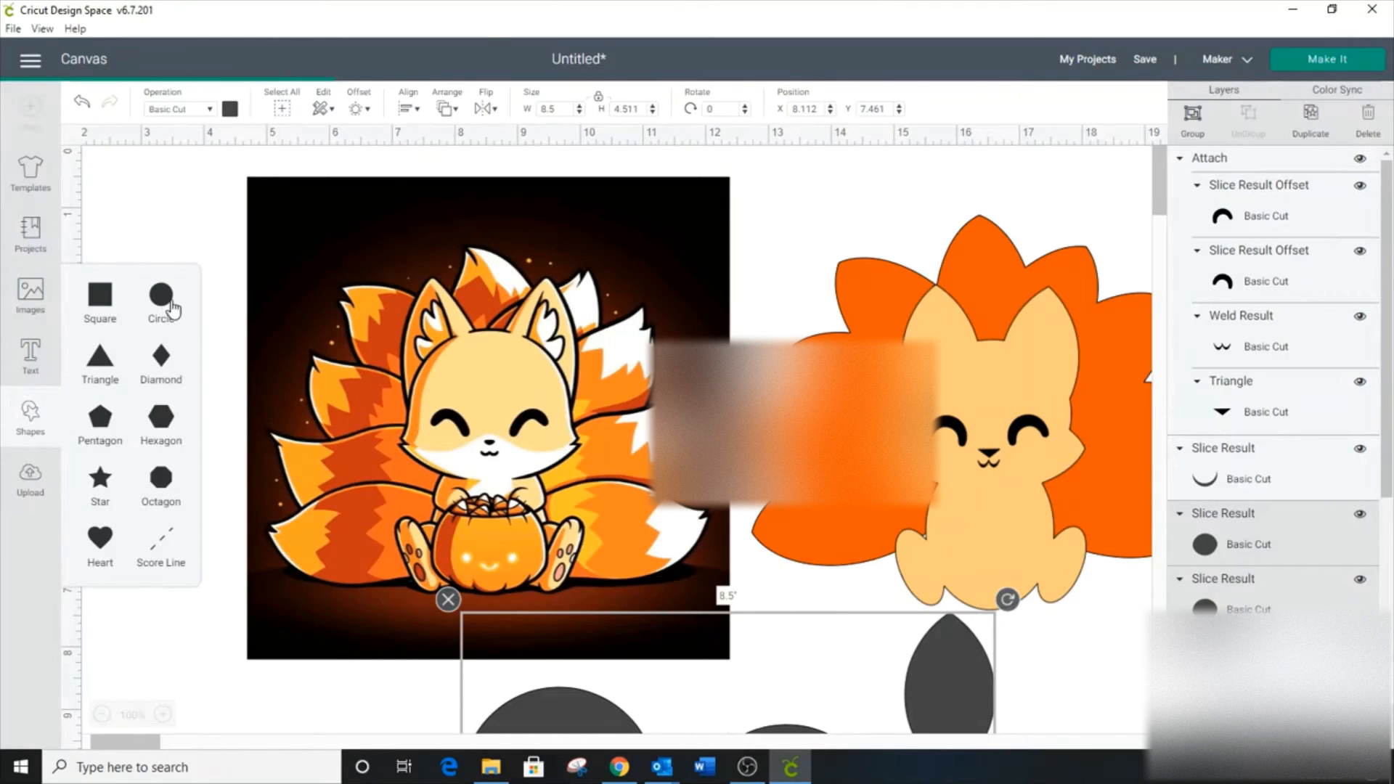
left_click(171, 311)
left_click_drag(143, 319, 295, 488)
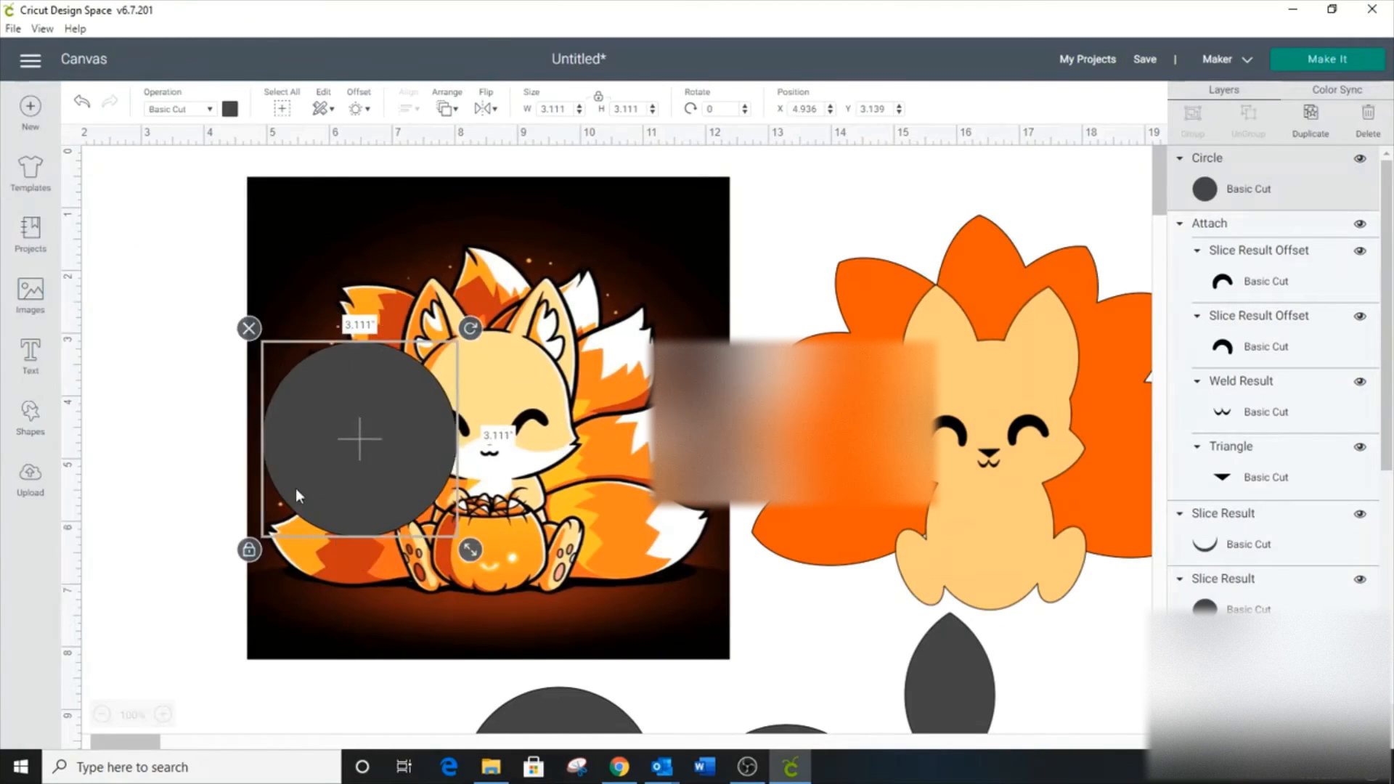
left_click(248, 550)
left_click_drag(470, 549, 420, 411)
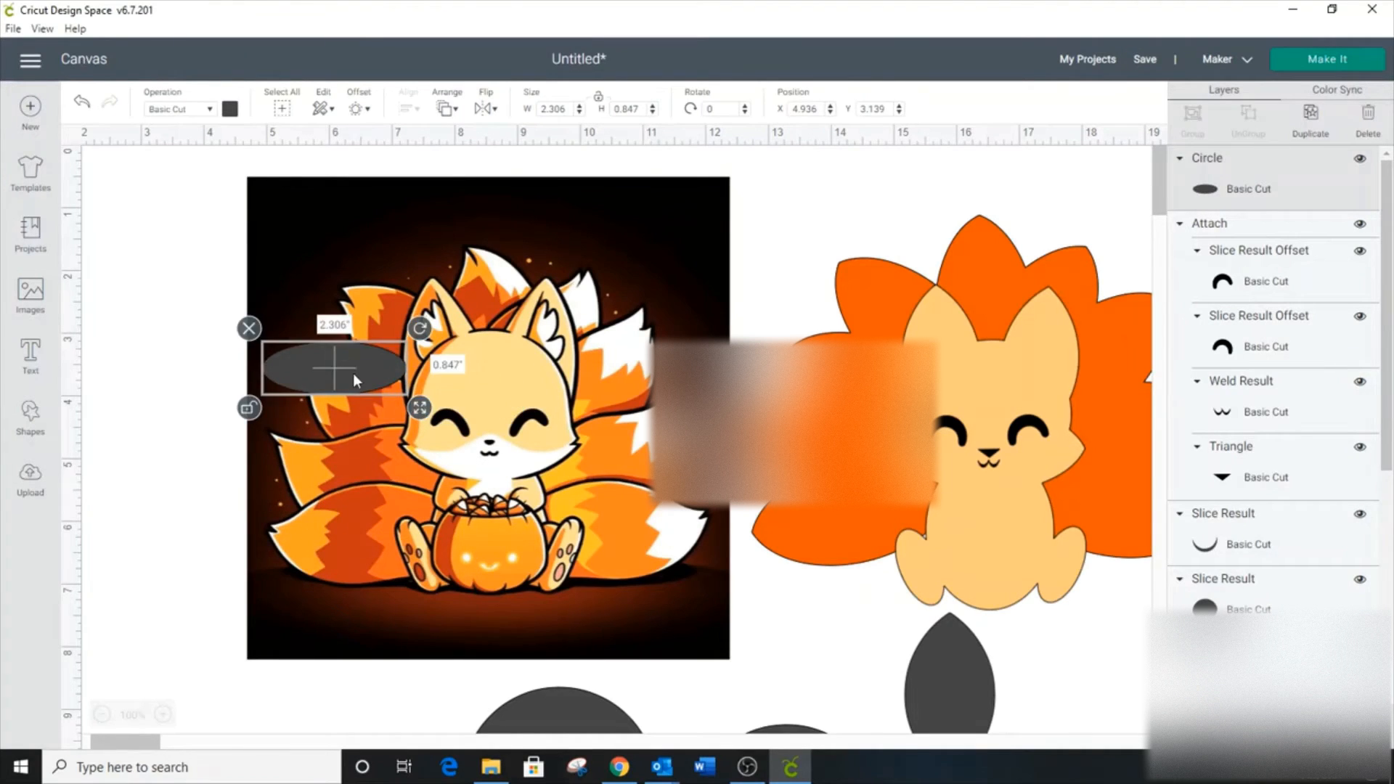
left_click_drag(352, 370, 508, 447)
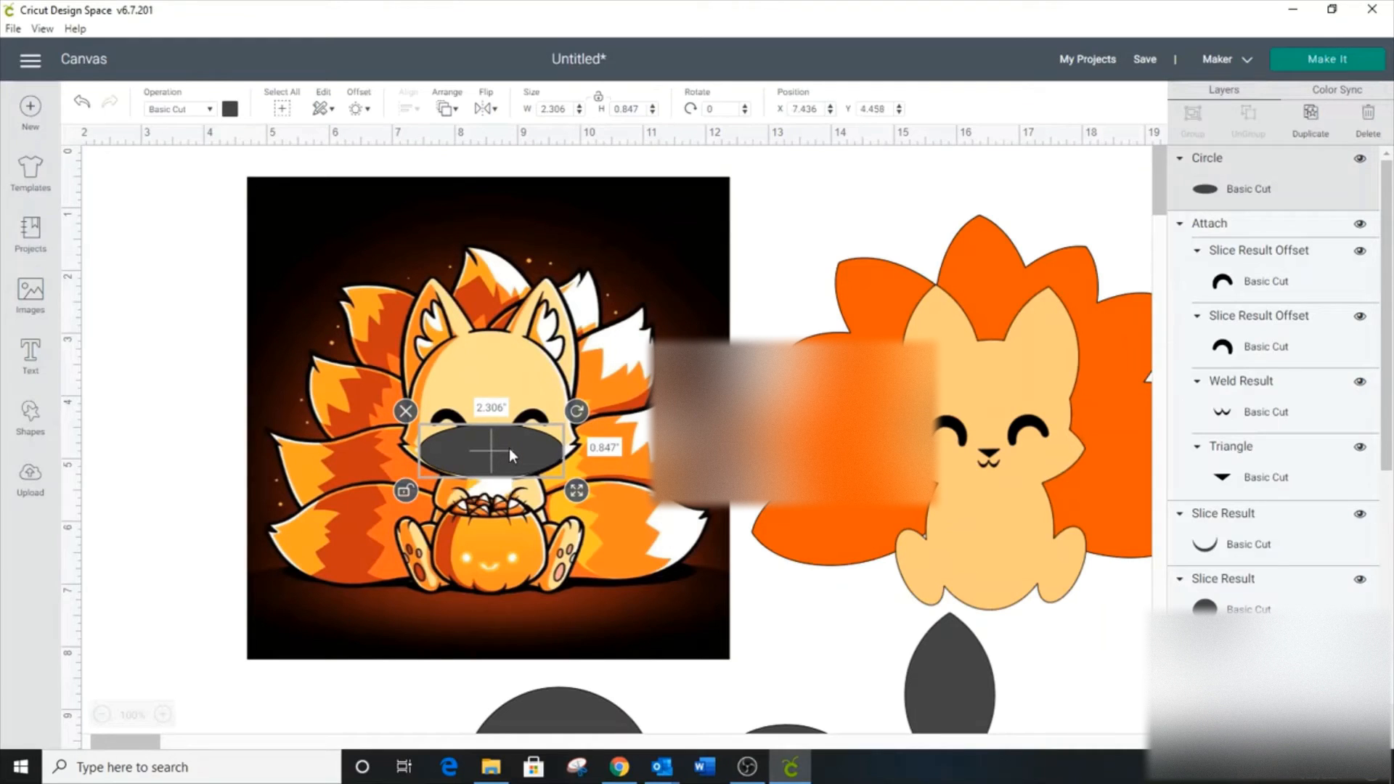
Step: Add a circle about 1.361 in wide over one reference eye, duplicate it, and place the copy over the other eye, overlapping the first
left_click(28, 415)
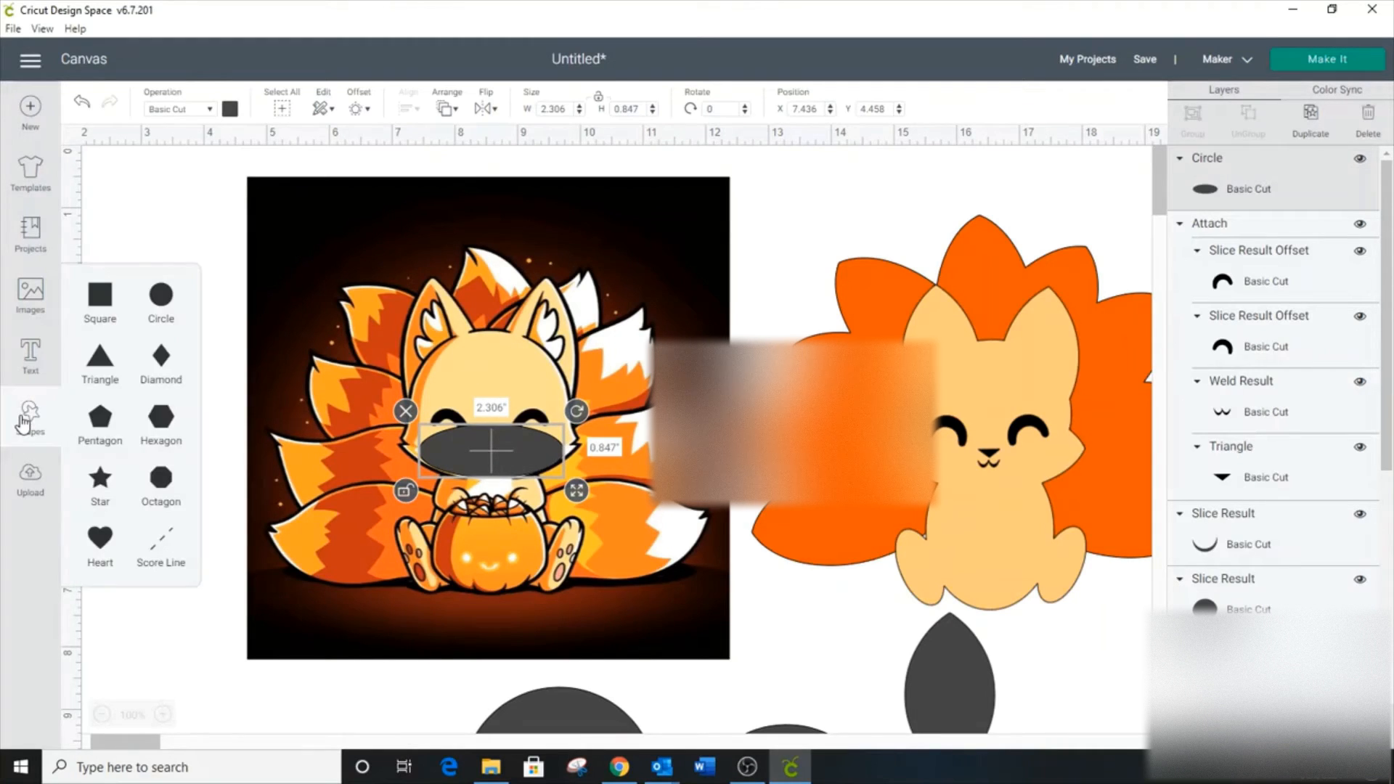
left_click(164, 305)
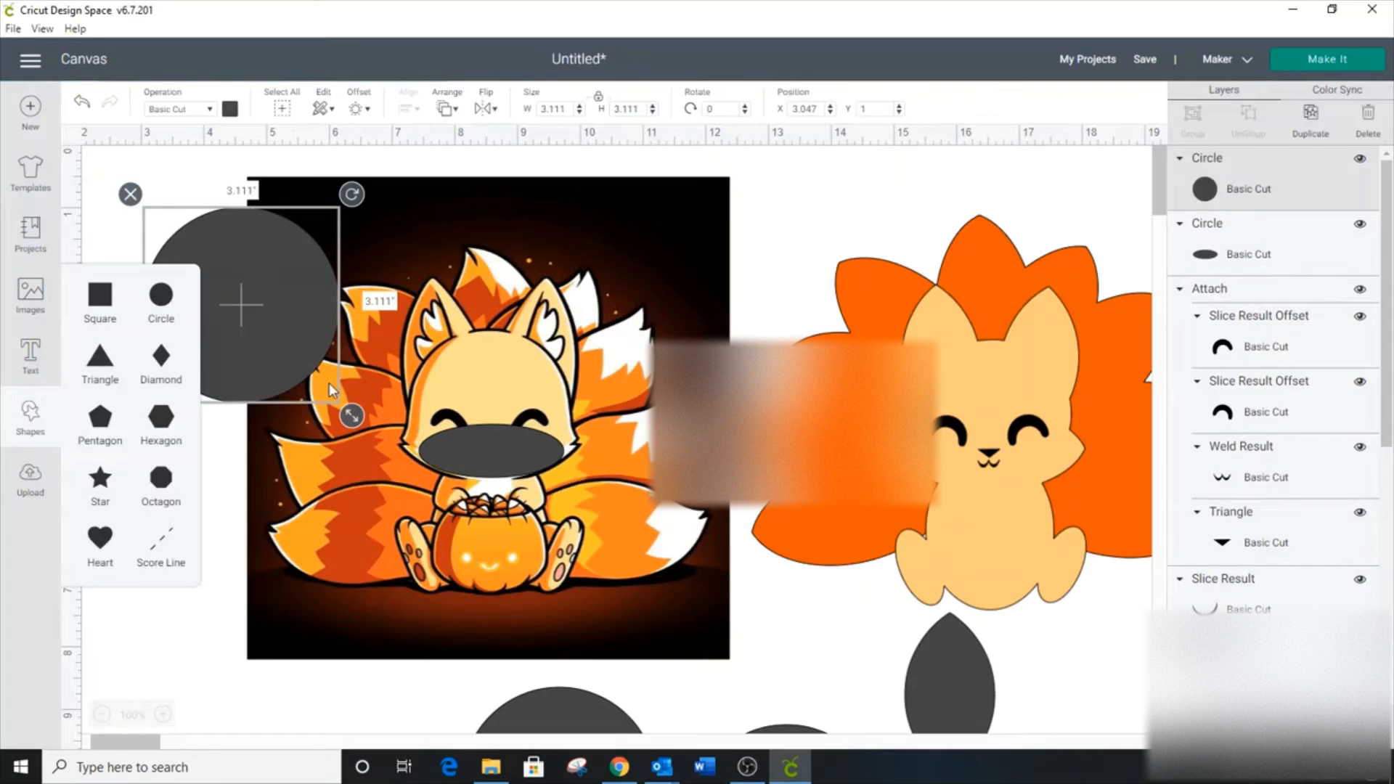
left_click_drag(338, 396, 231, 325)
left_click_drag(207, 274, 479, 411)
left_click_drag(534, 461, 514, 442)
left_click_drag(438, 393, 537, 399)
left_click(1310, 116)
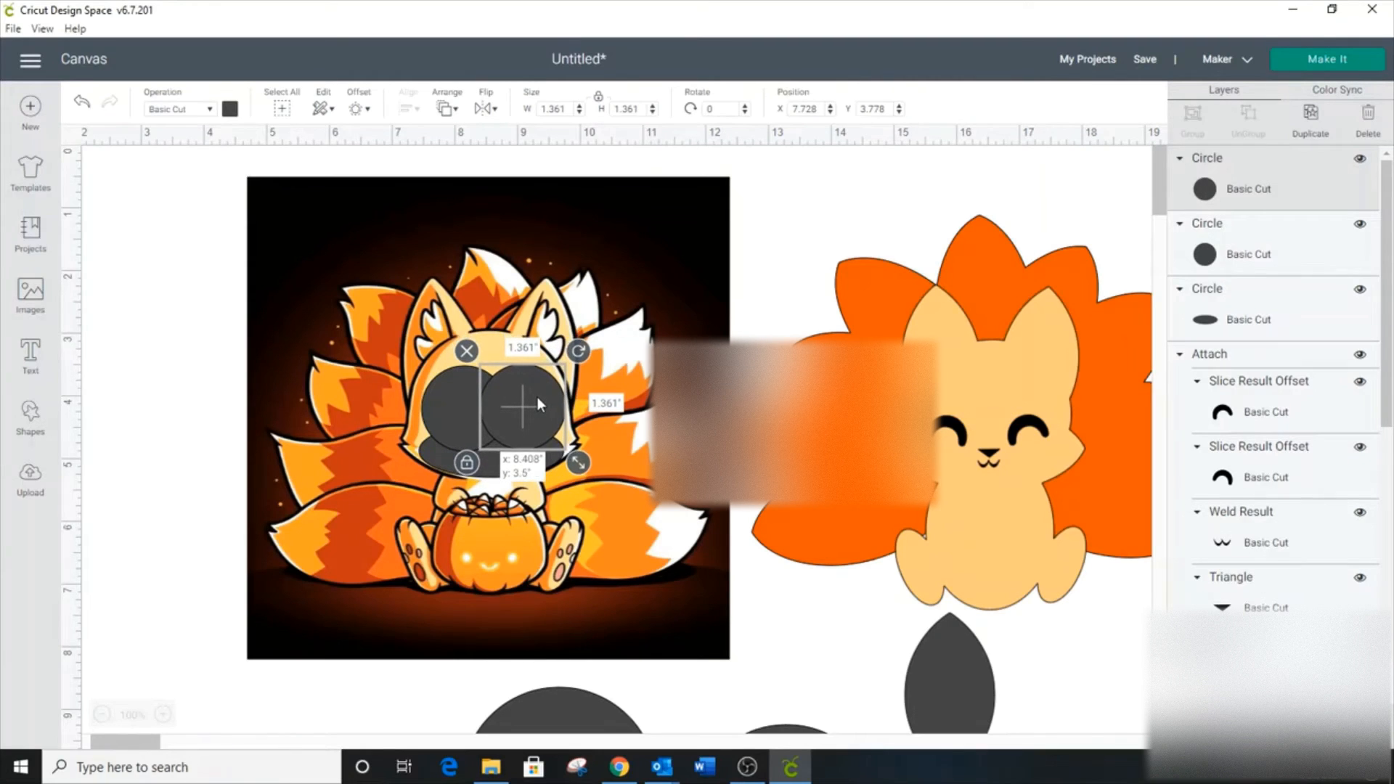
Step: Align the two overlapping eye circles with Center Vertically
left_click(455, 413, "shift")
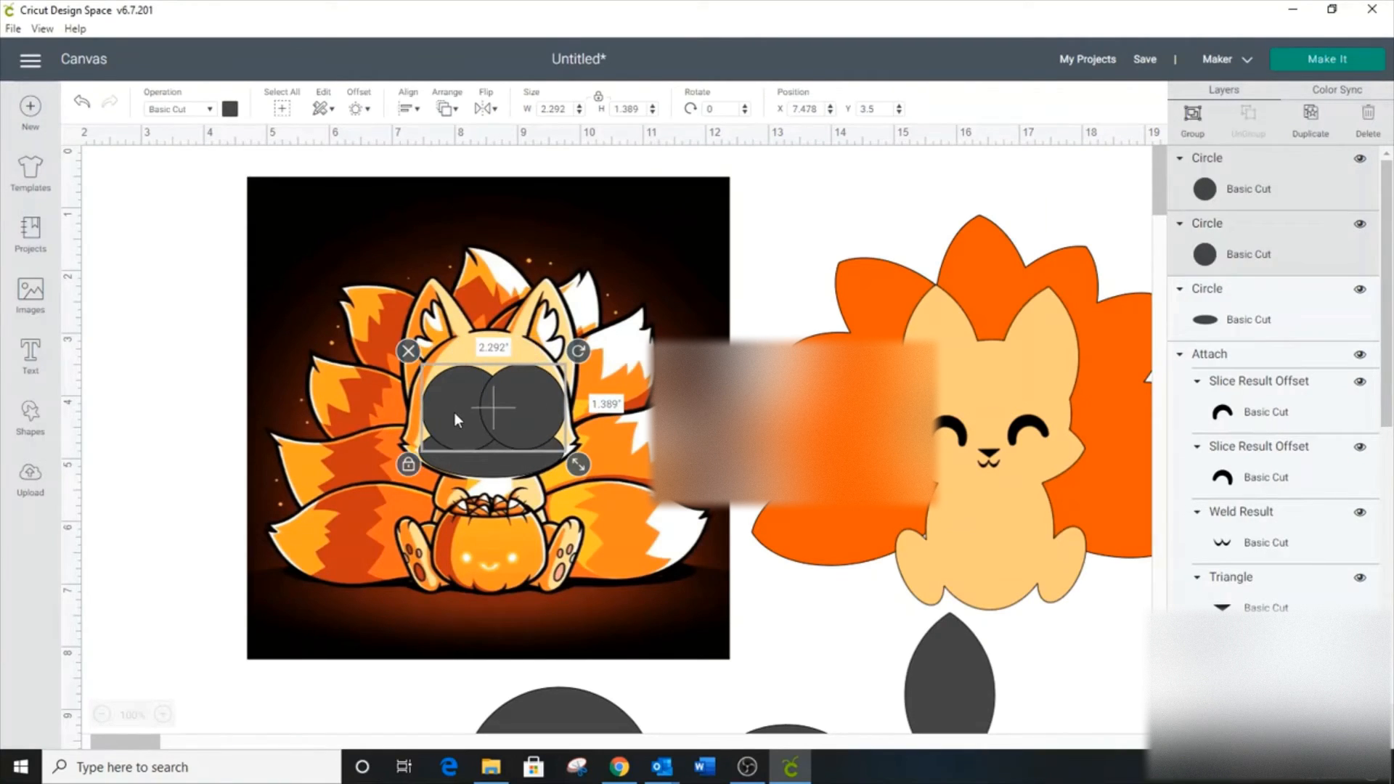
left_click(410, 114)
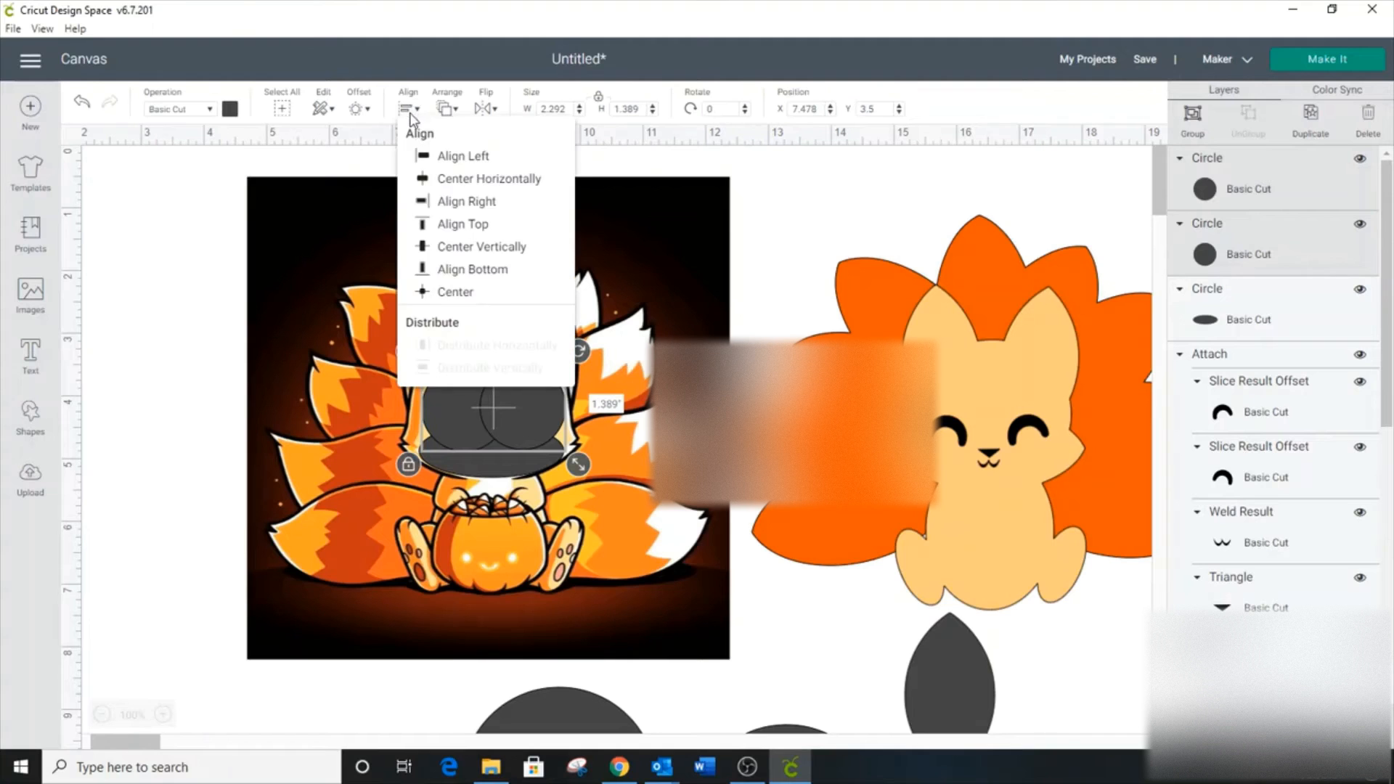
left_click(481, 246)
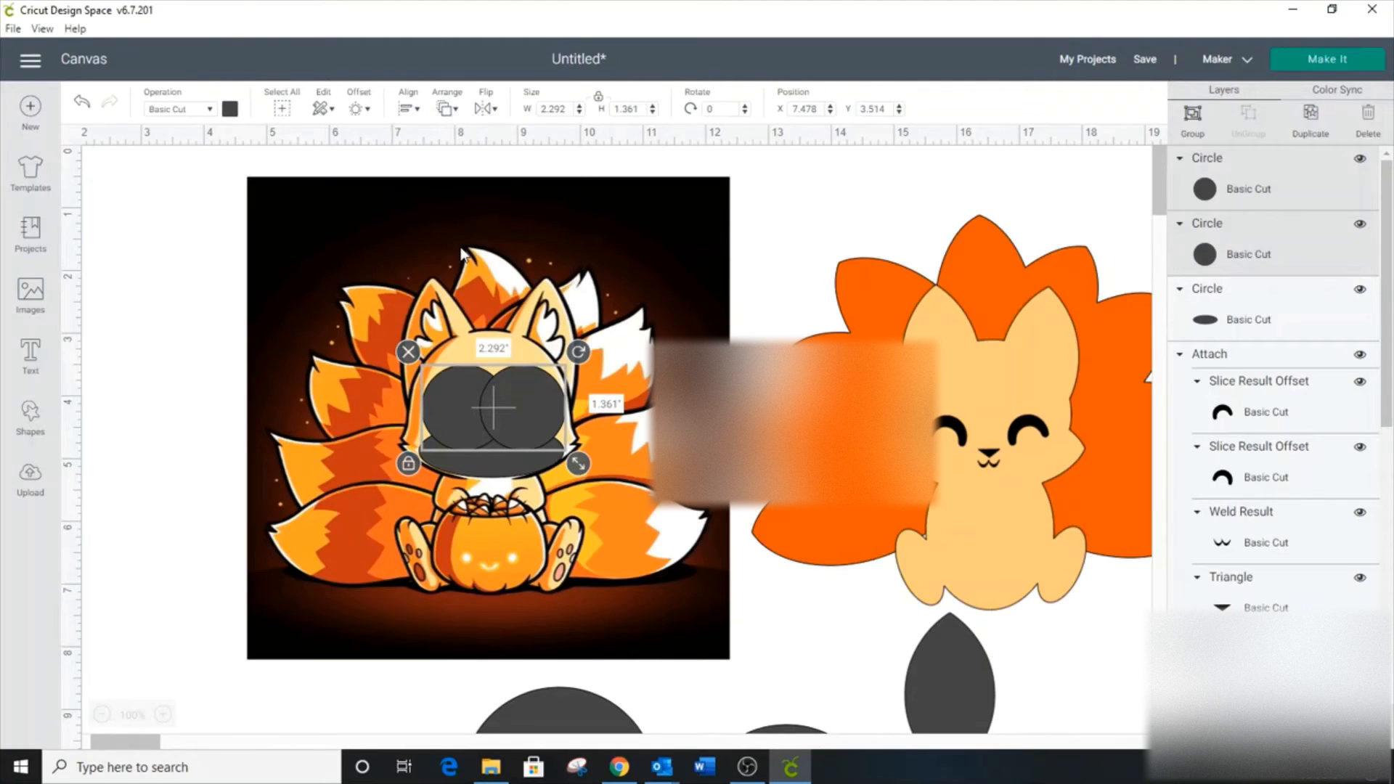
left_click(822, 612)
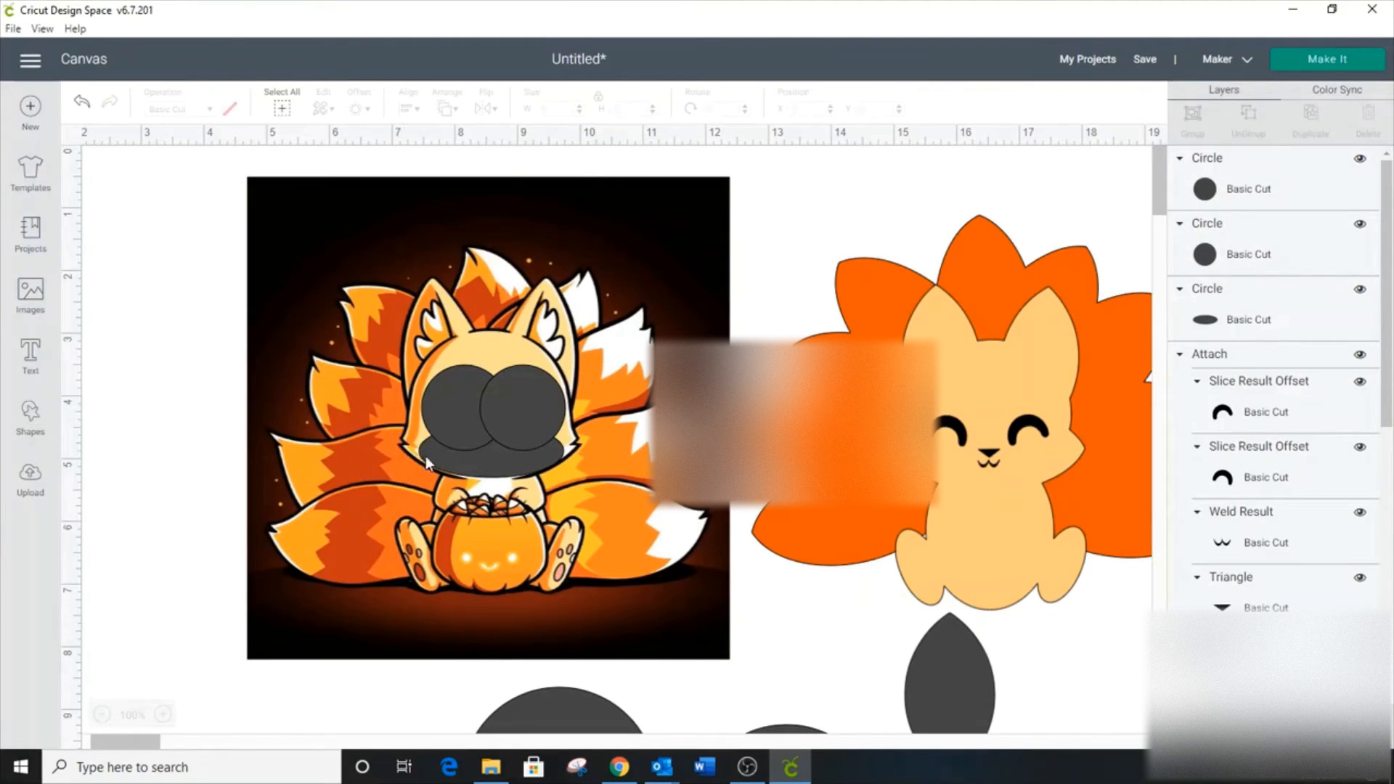
Step: Stretch the two circles into ovals spanning about 2.694 in, and move them with the muzzle oval up to about X 7.158, Y 2.653
left_click(444, 434)
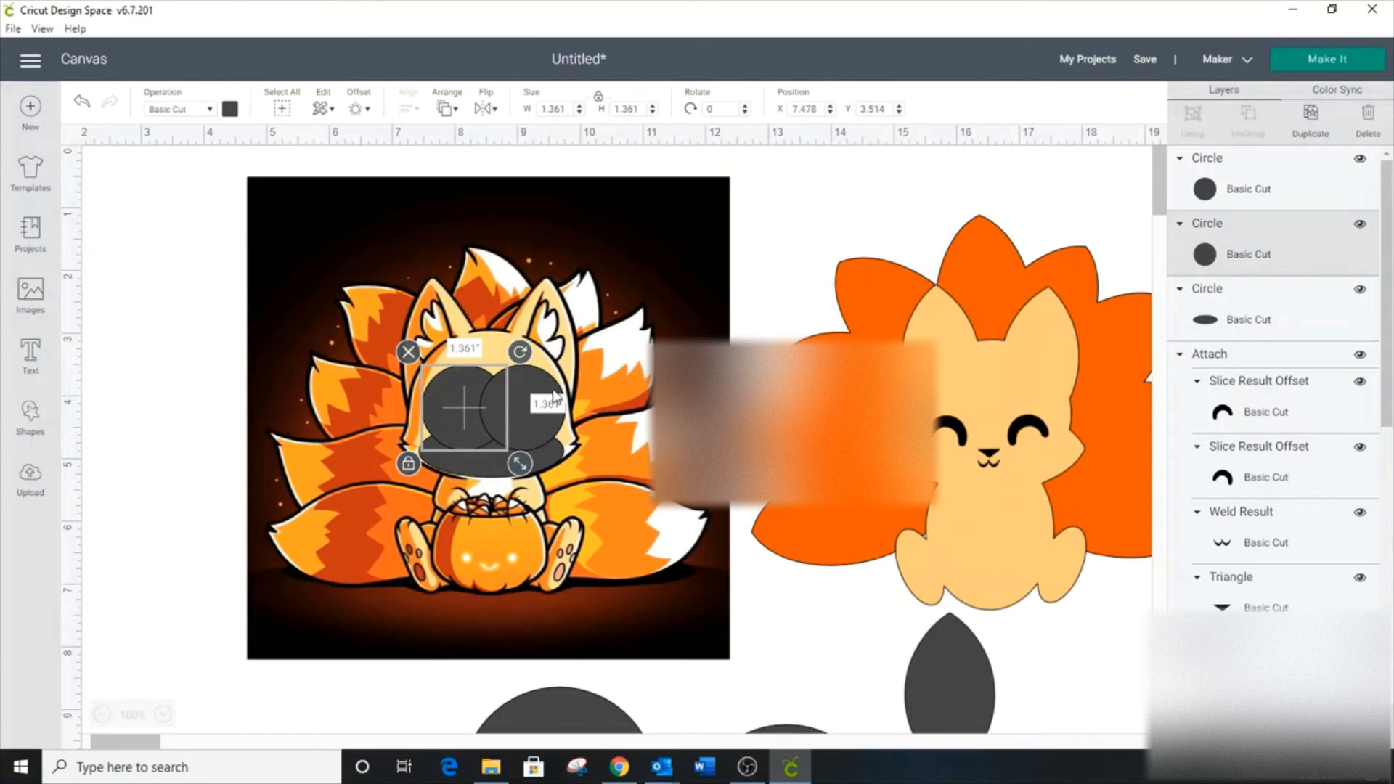
left_click(518, 411, "shift")
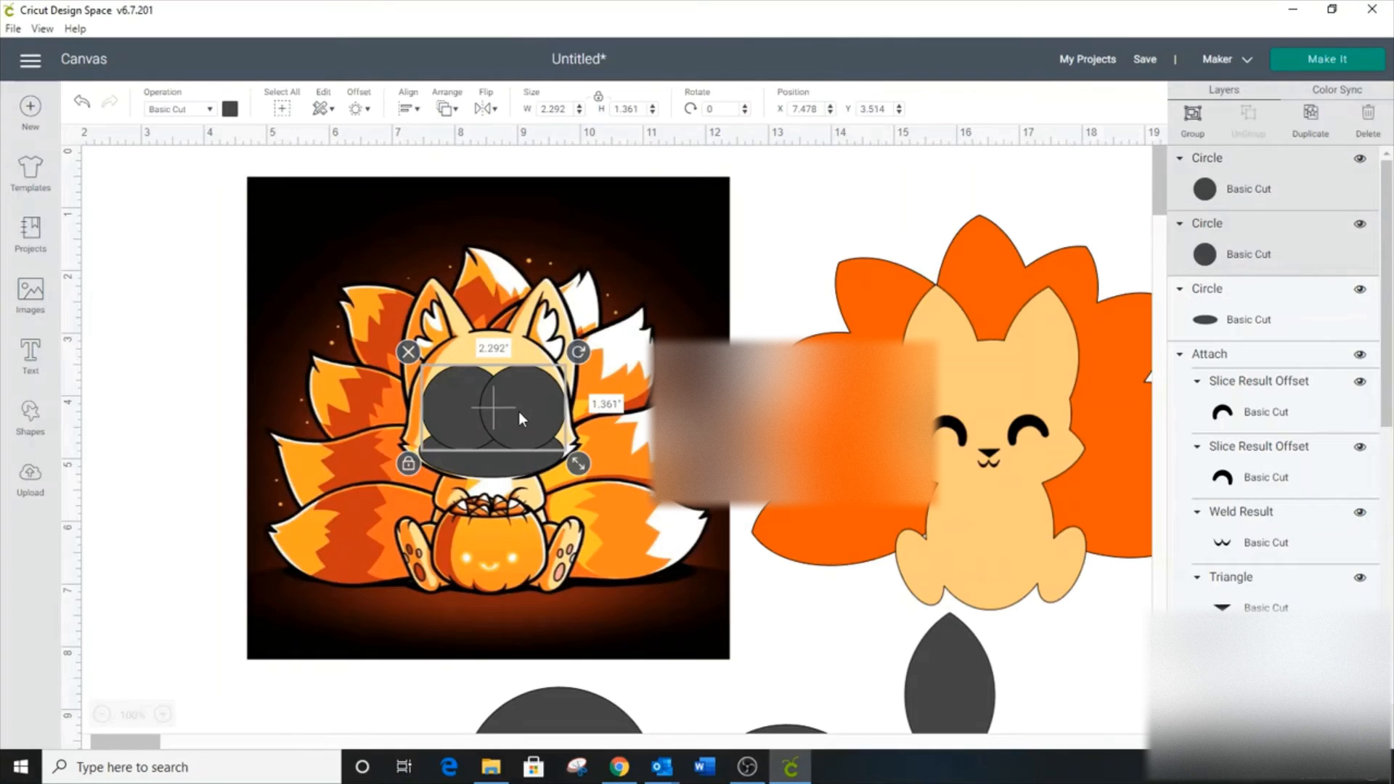
left_click_drag(593, 468, 614, 458)
left_click_drag(537, 405, 524, 372)
left_click(533, 446, "shift")
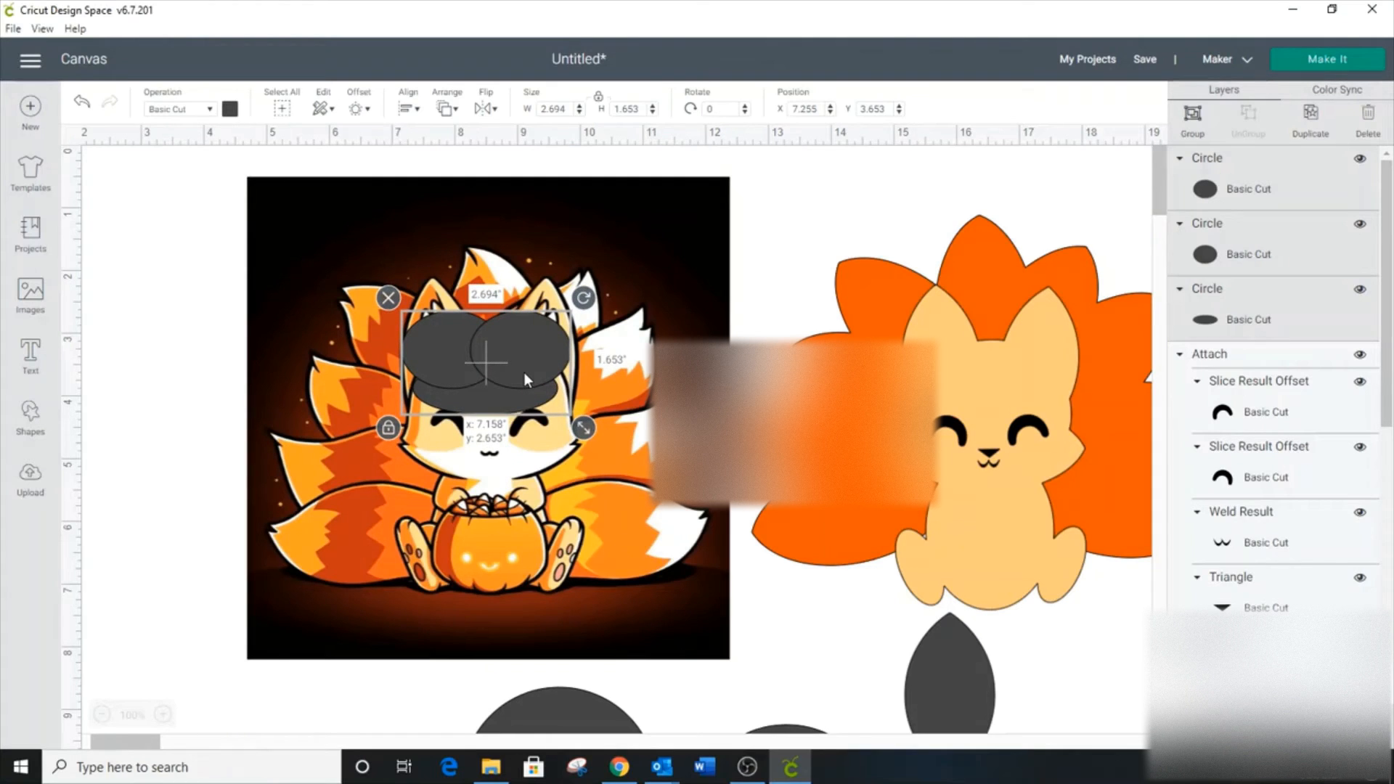
left_click_drag(524, 373, 524, 373)
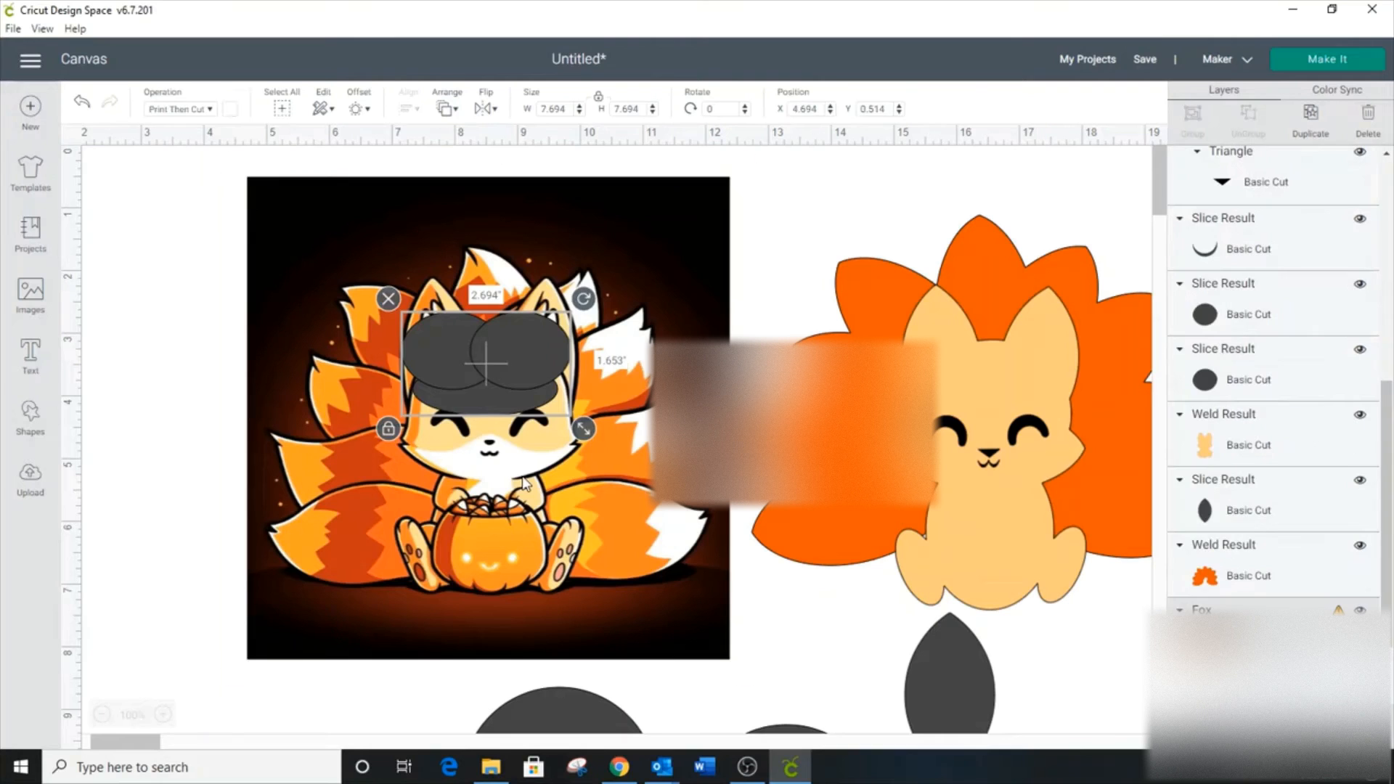
Step: Replace the muzzle oval with the leaf-shaped slice piece, rotated about 87.43° and placed over the reference fox's muzzle
left_click(486, 402)
left_click(486, 401)
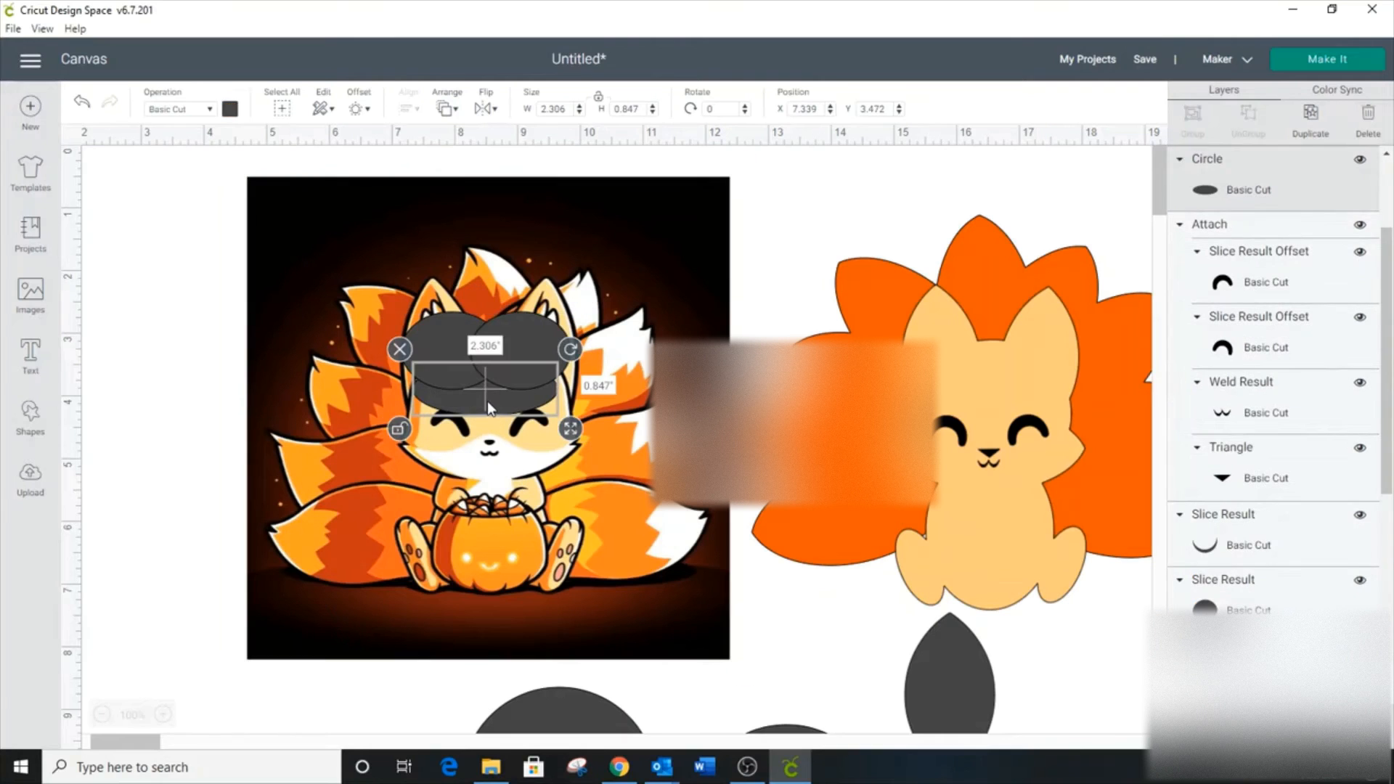
left_click_drag(948, 654, 511, 463)
left_click_drag(564, 418, 620, 573)
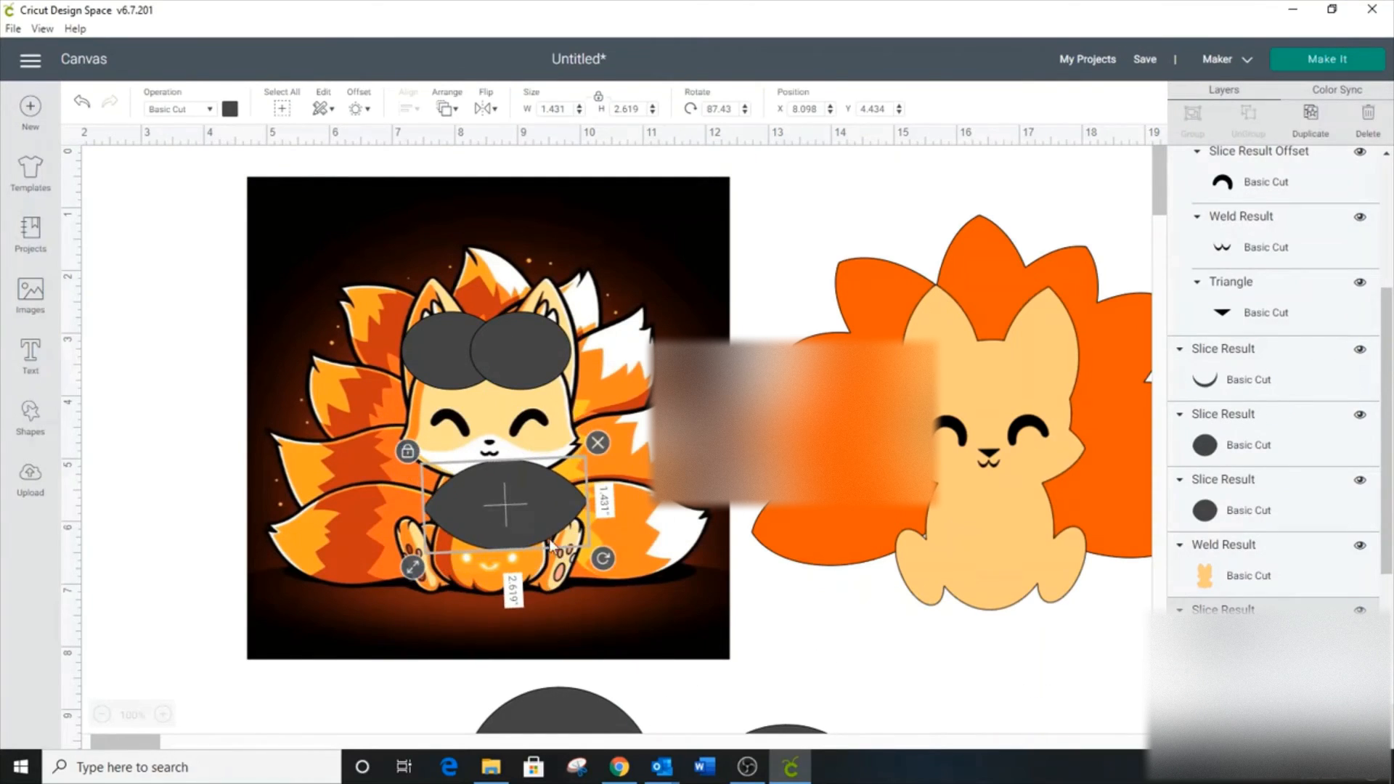
left_click_drag(517, 501, 494, 452)
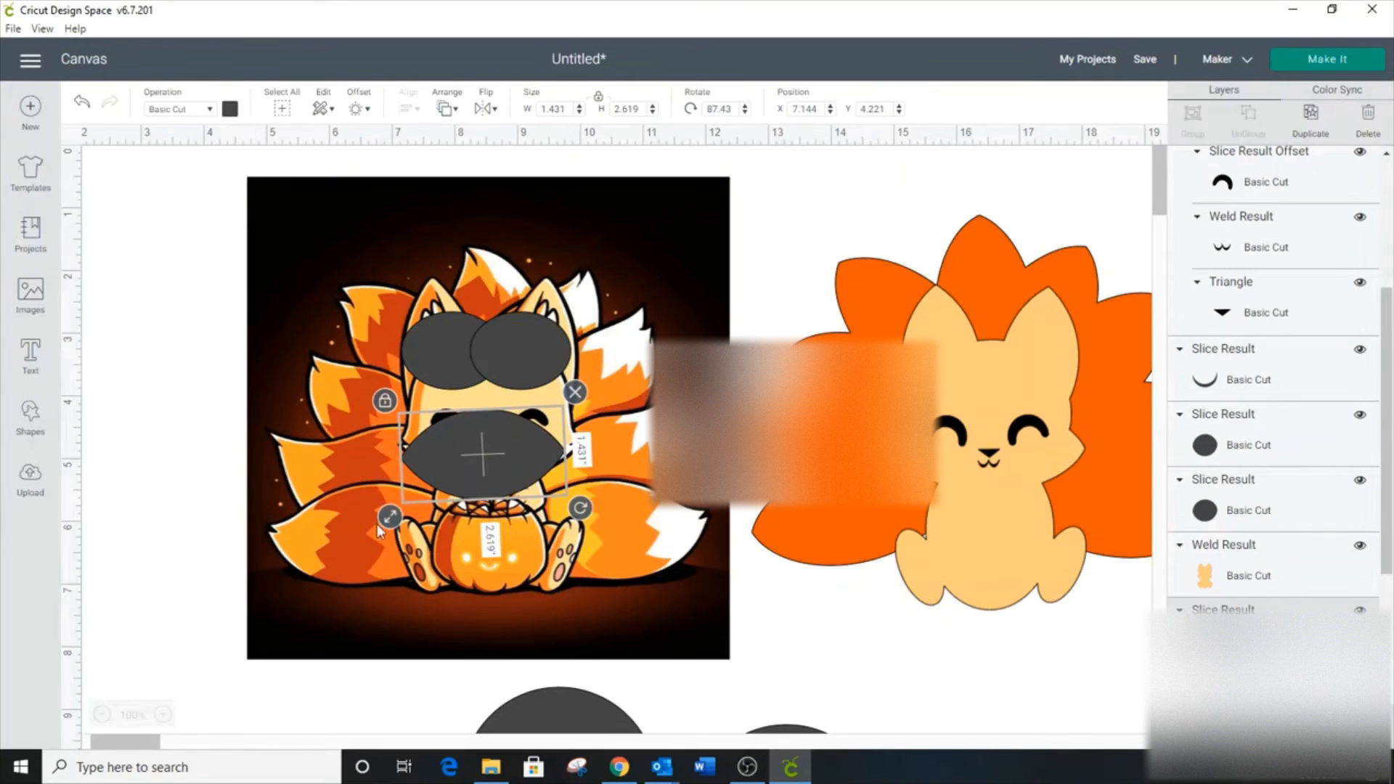
Step: Unlock the leaf shape's proportions, flatten and widen it to about 2.769 in, and fit it over the reference fox's white muzzle
left_click(387, 397)
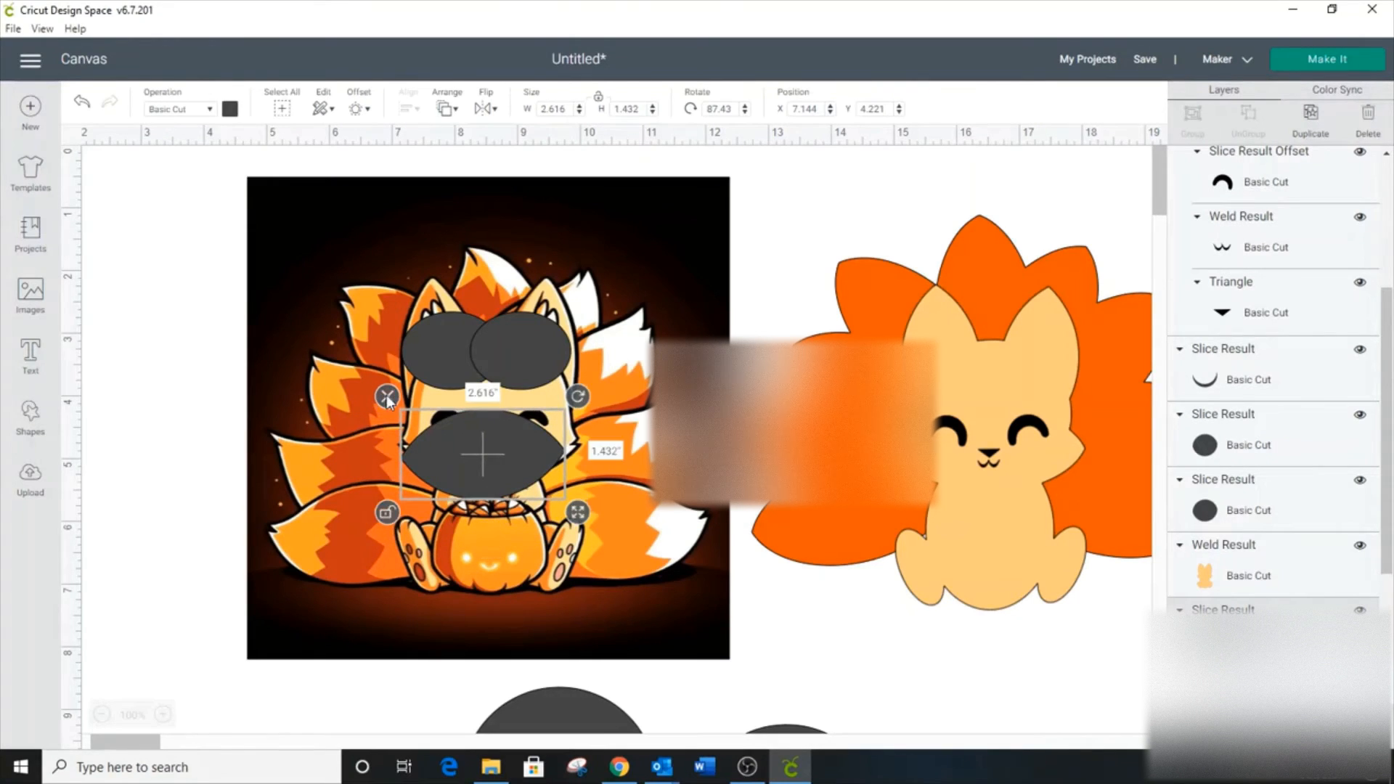
left_click_drag(589, 521, 598, 489)
left_click_drag(522, 423, 525, 437)
Step: Bring the leaf shape up against the lower edges of the eye ovals, and spread the ovals to about X 7.019 and X 8.377
left_click(461, 357)
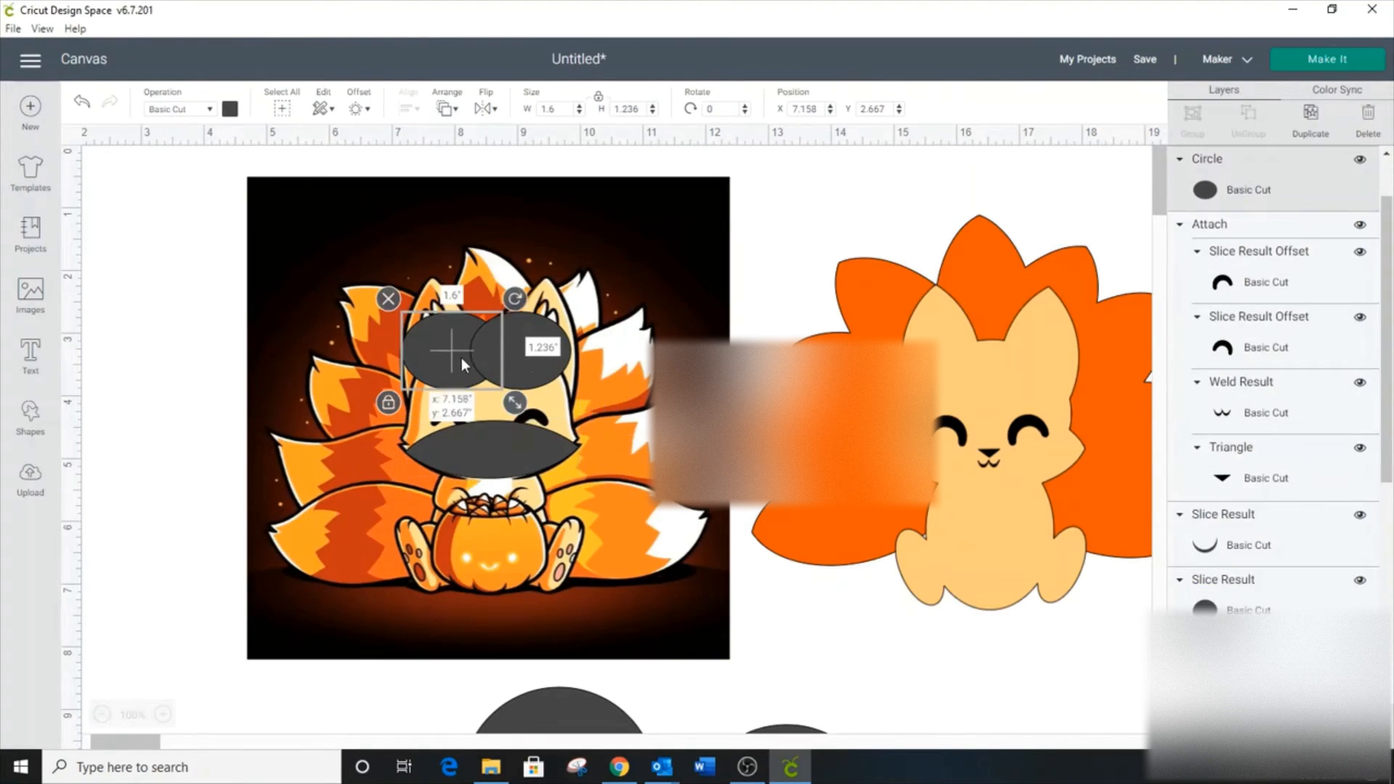
left_click(527, 356, "shift")
mouse_move(527, 356)
left_mouse_down()
mouse_move(533, 421)
mouse_move(514, 364)
left_mouse_up()
left_click(518, 430, "shift")
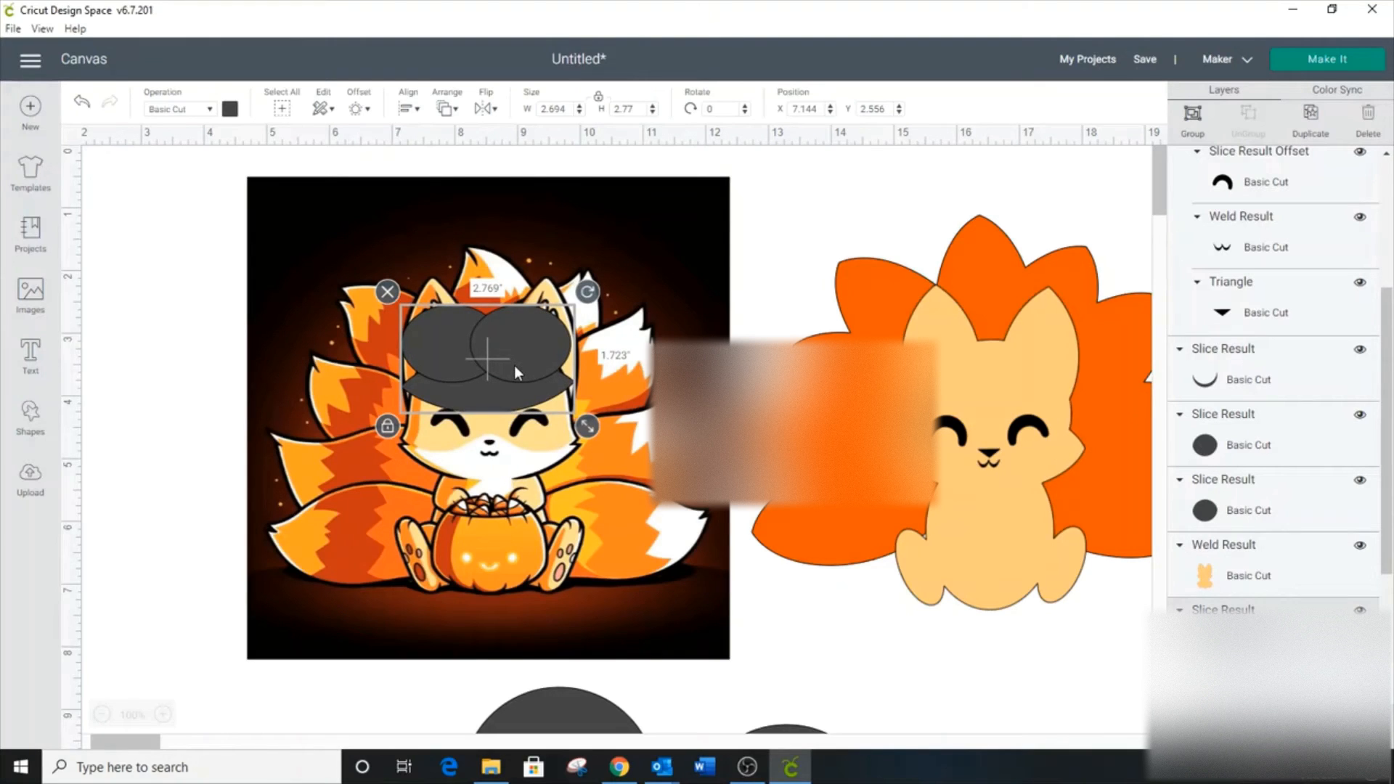
left_click(849, 406)
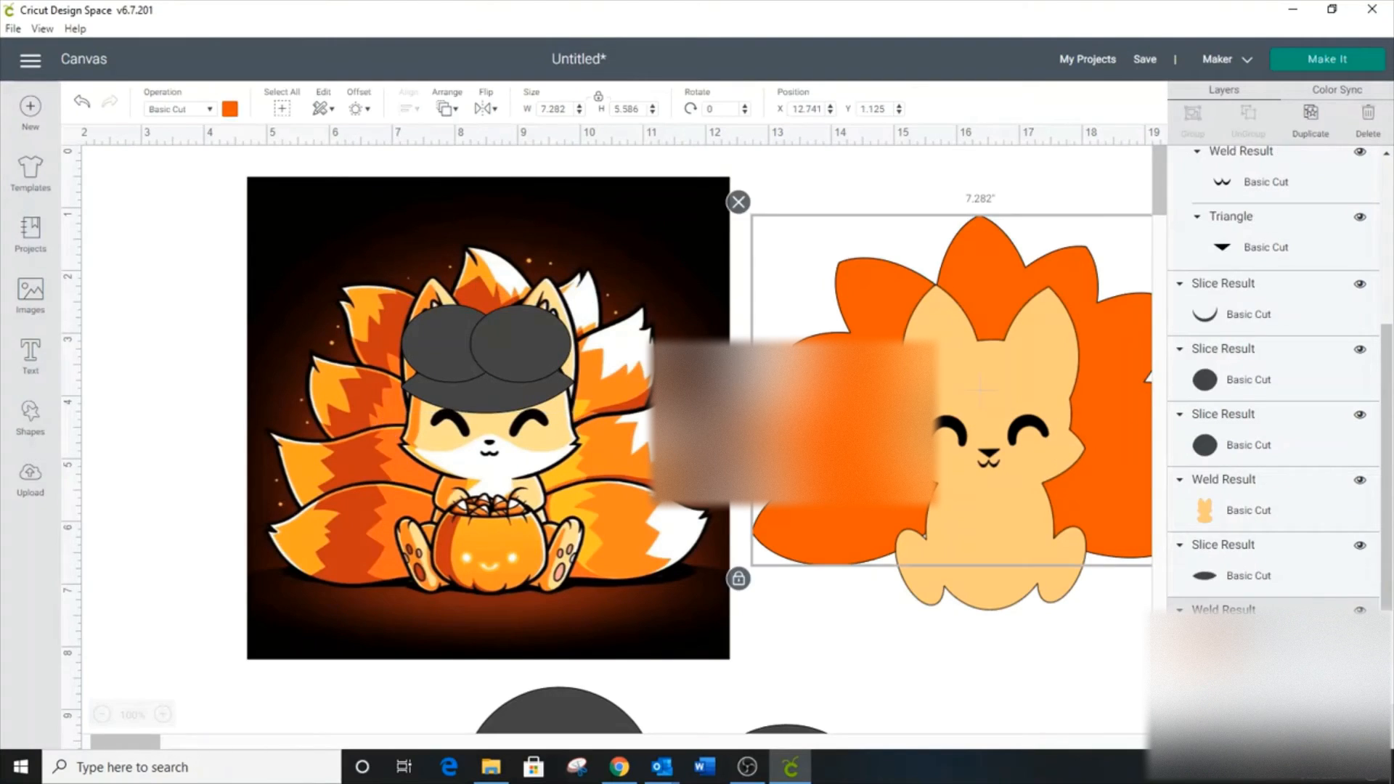
left_click(524, 346)
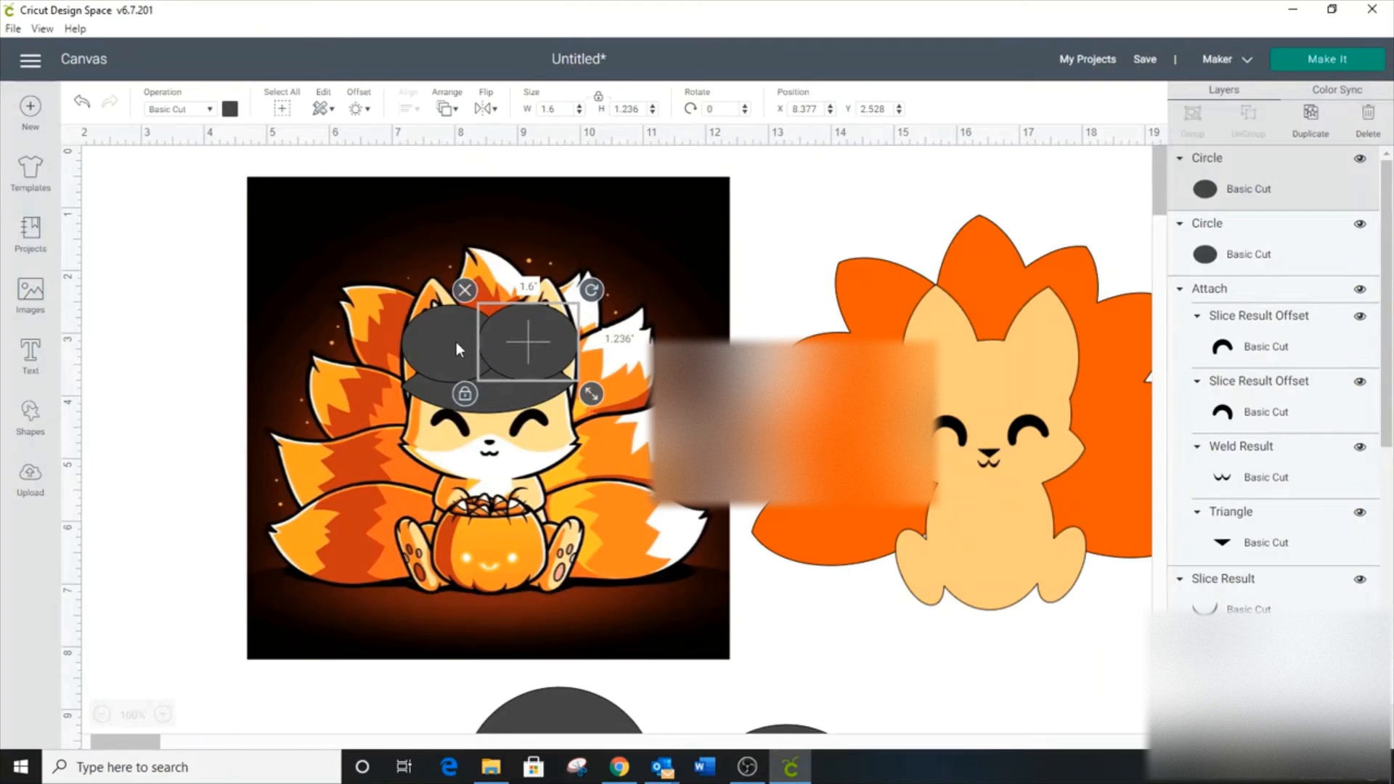
left_click_drag(456, 342, 447, 342)
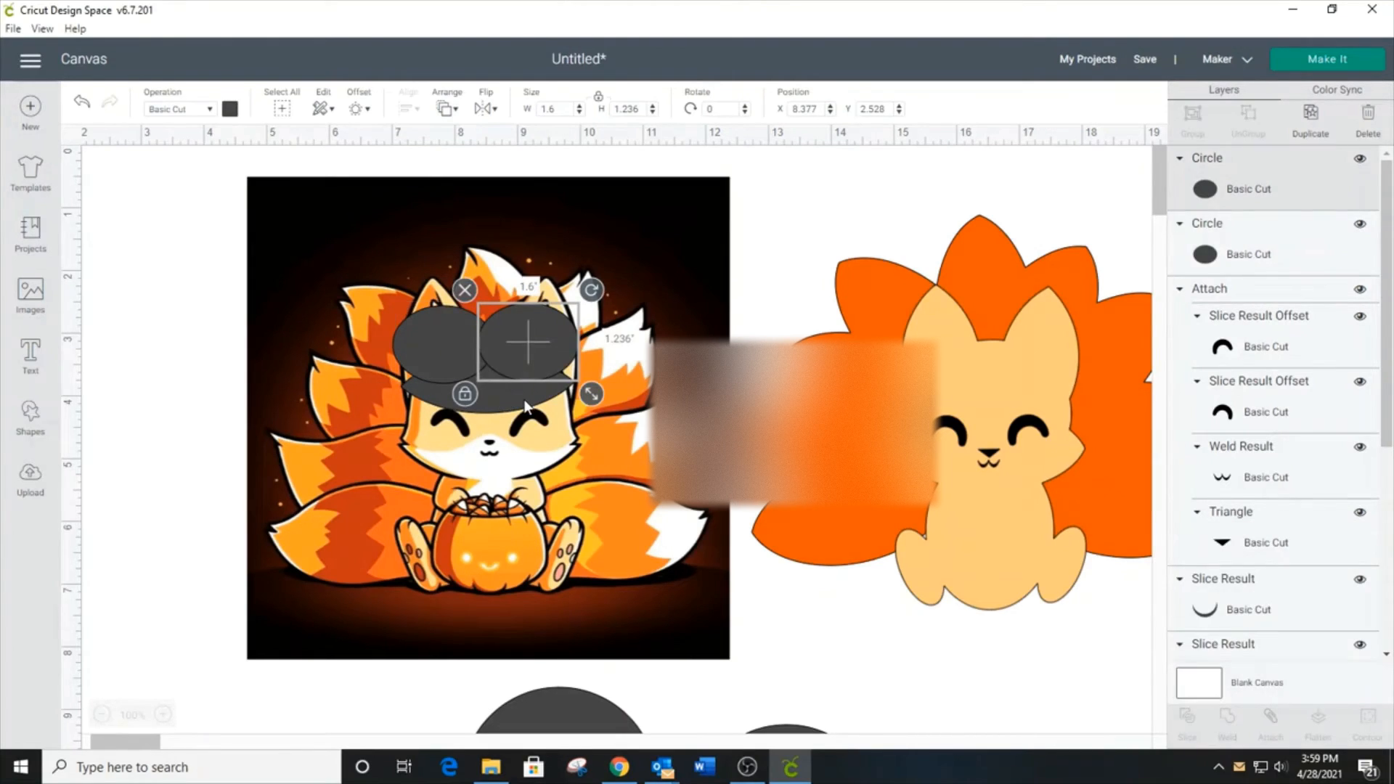
Step: Slice both eye ovals out of the leaf shape and move the resulting muzzle piece to about X 12.742, Y 7.787
left_click(524, 399, "shift")
left_click(1164, 713)
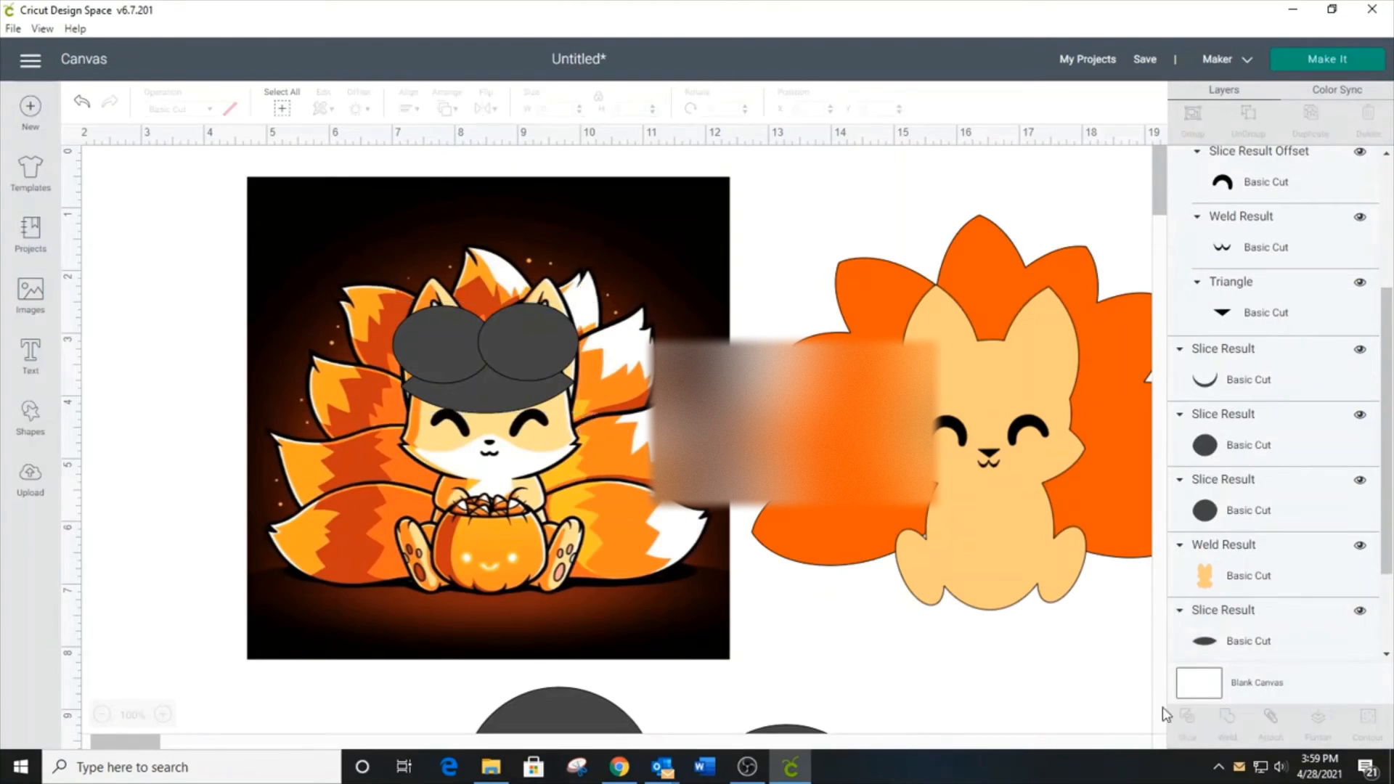
left_click(438, 349)
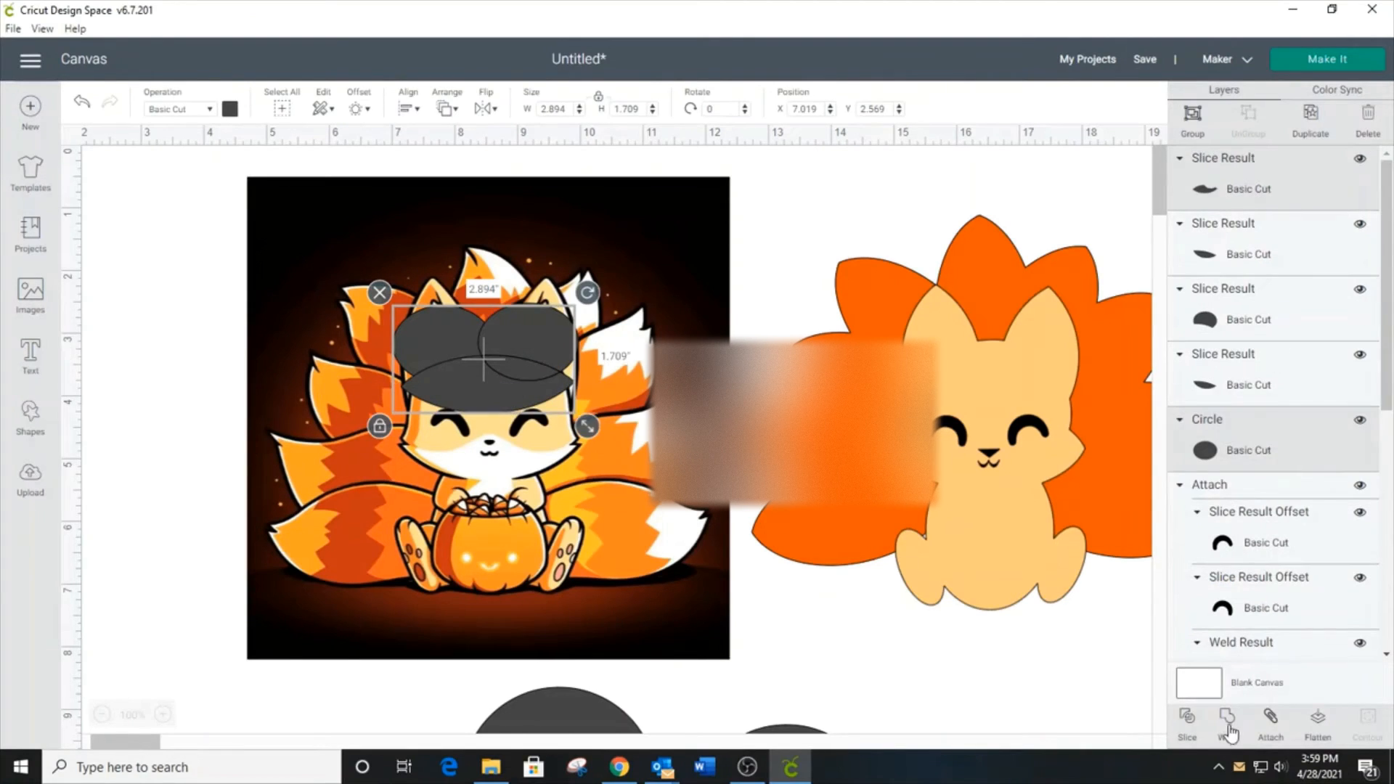
left_click(1183, 721)
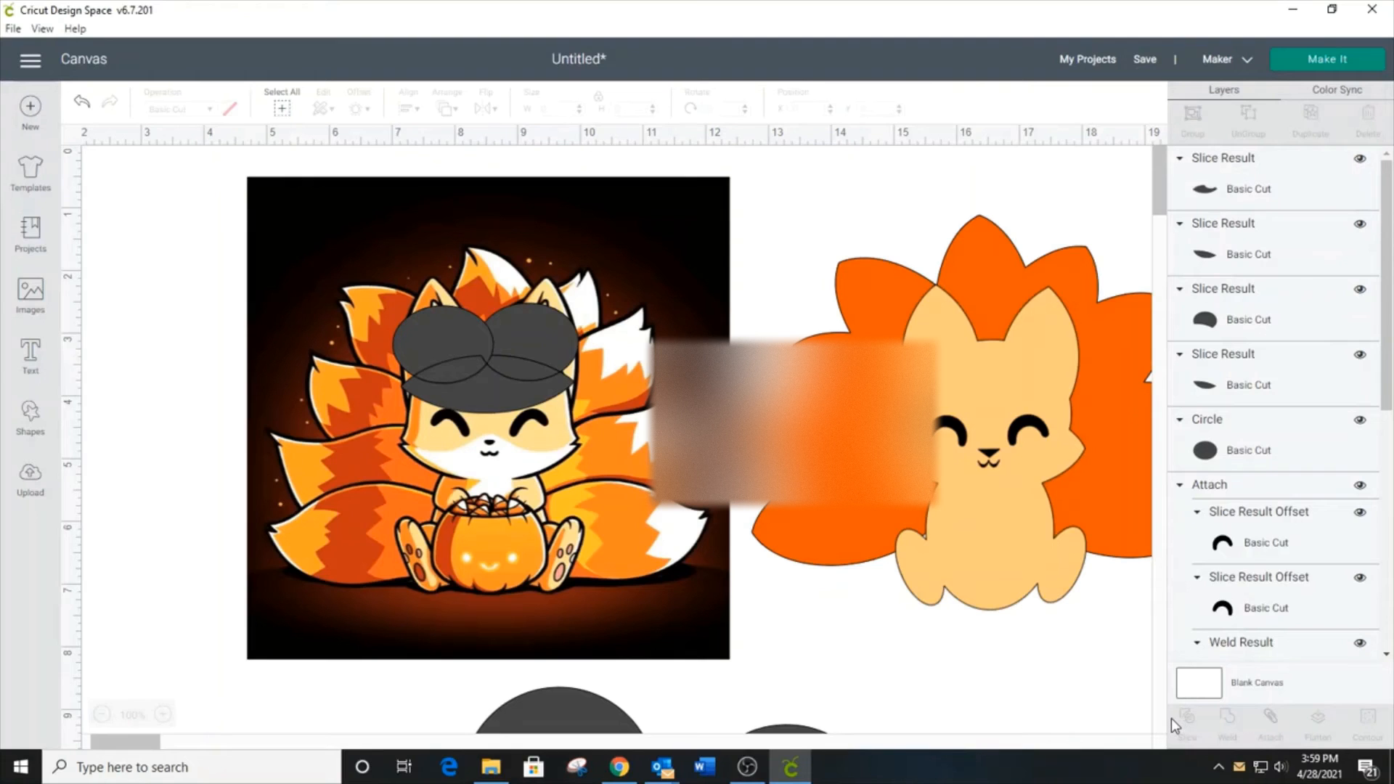
left_click_drag(488, 397, 839, 666)
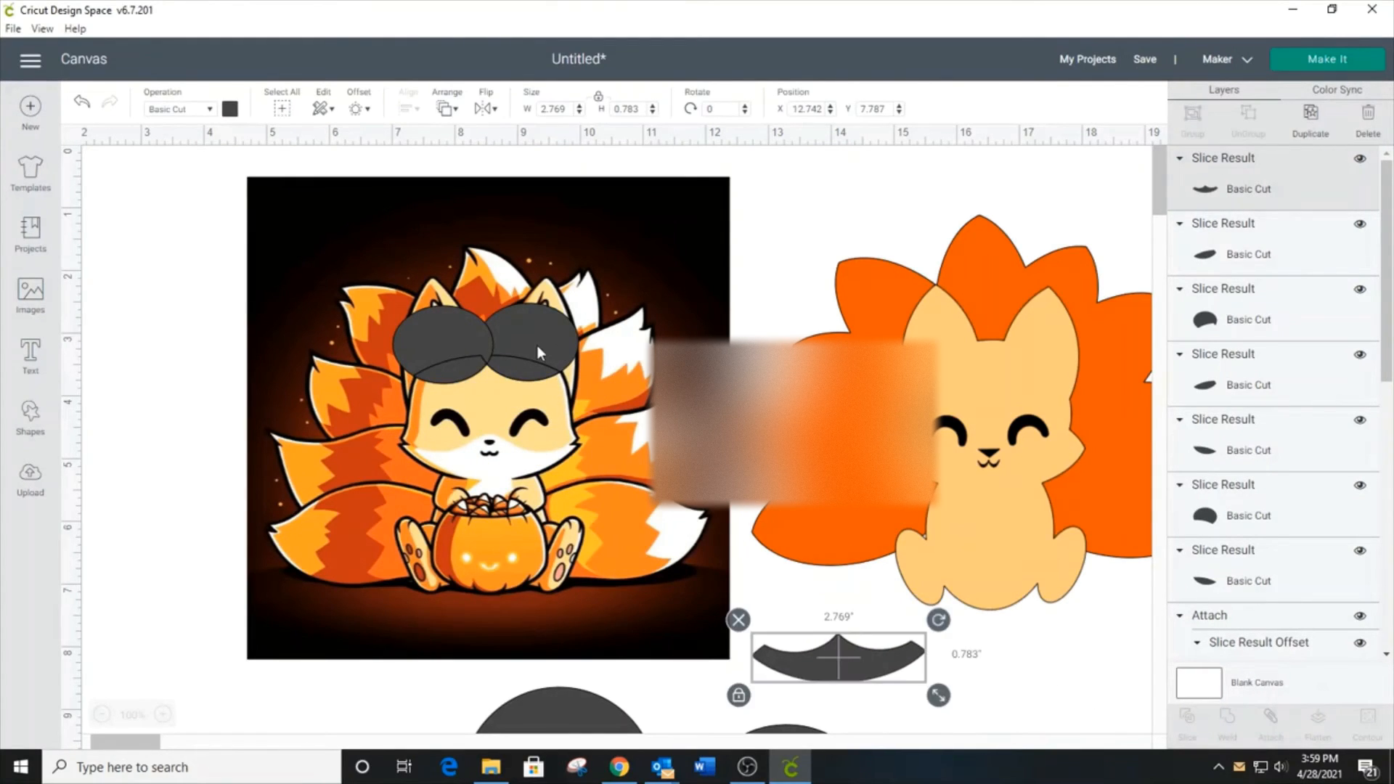
Step: Delete the leftover oval and overlap slices lying over the reference fox's face
left_click(537, 345)
left_click(538, 378)
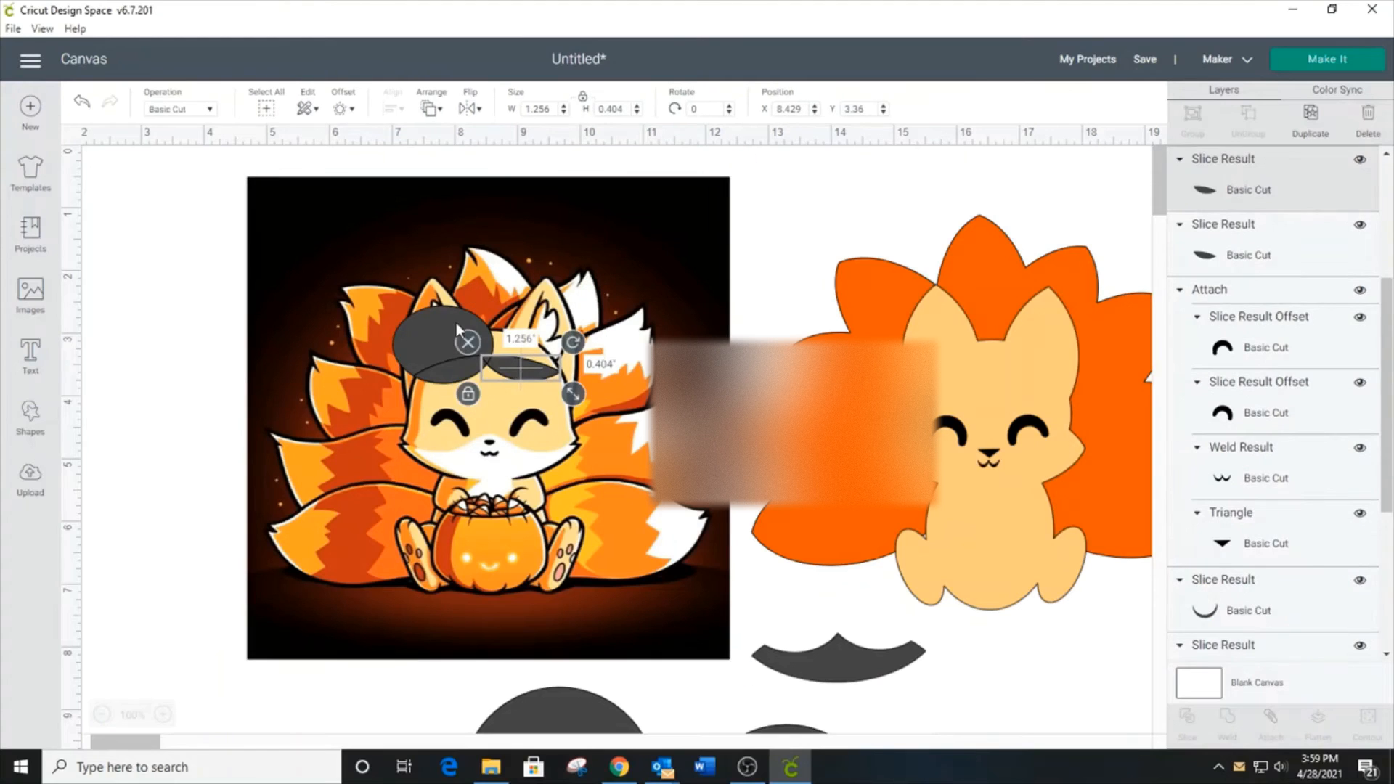
left_click(463, 334)
left_click(378, 294)
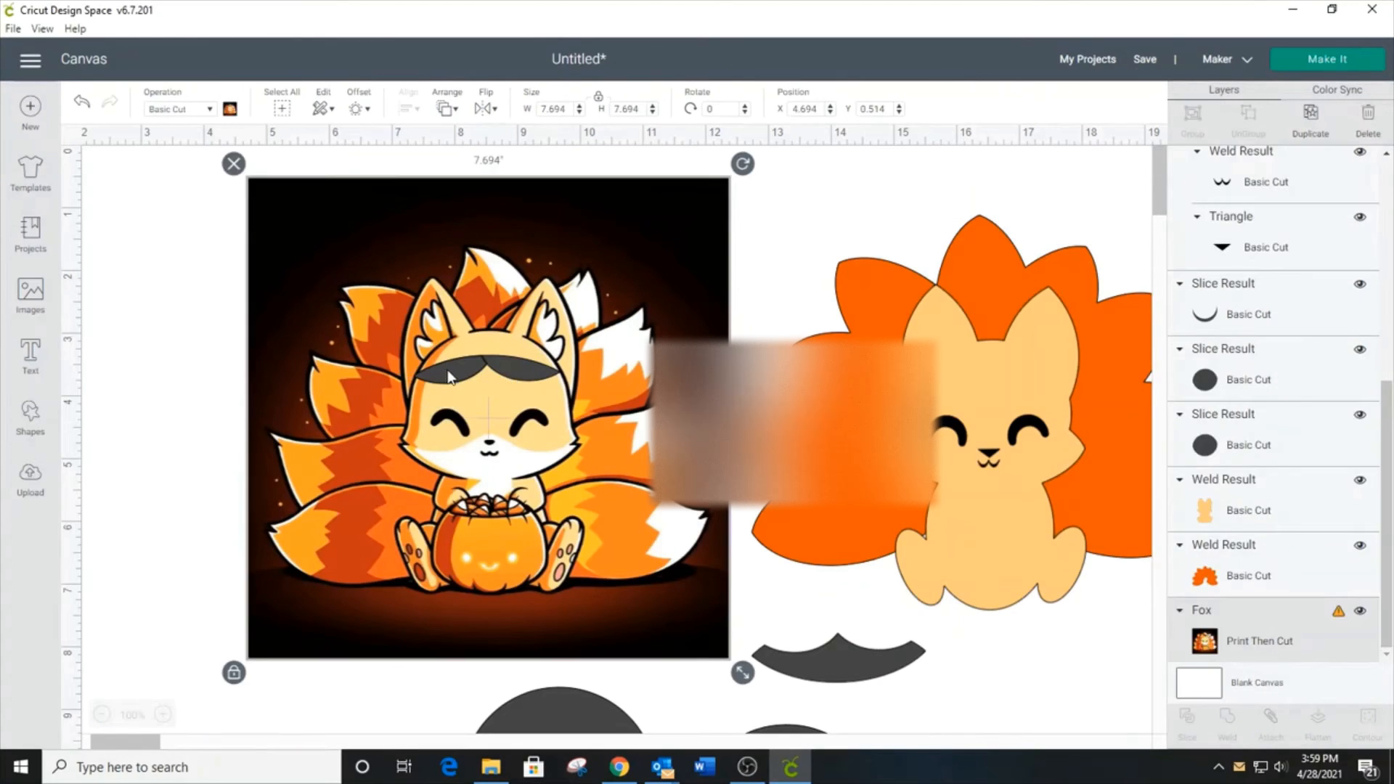
left_click(409, 338)
left_click(525, 376)
left_click(526, 376)
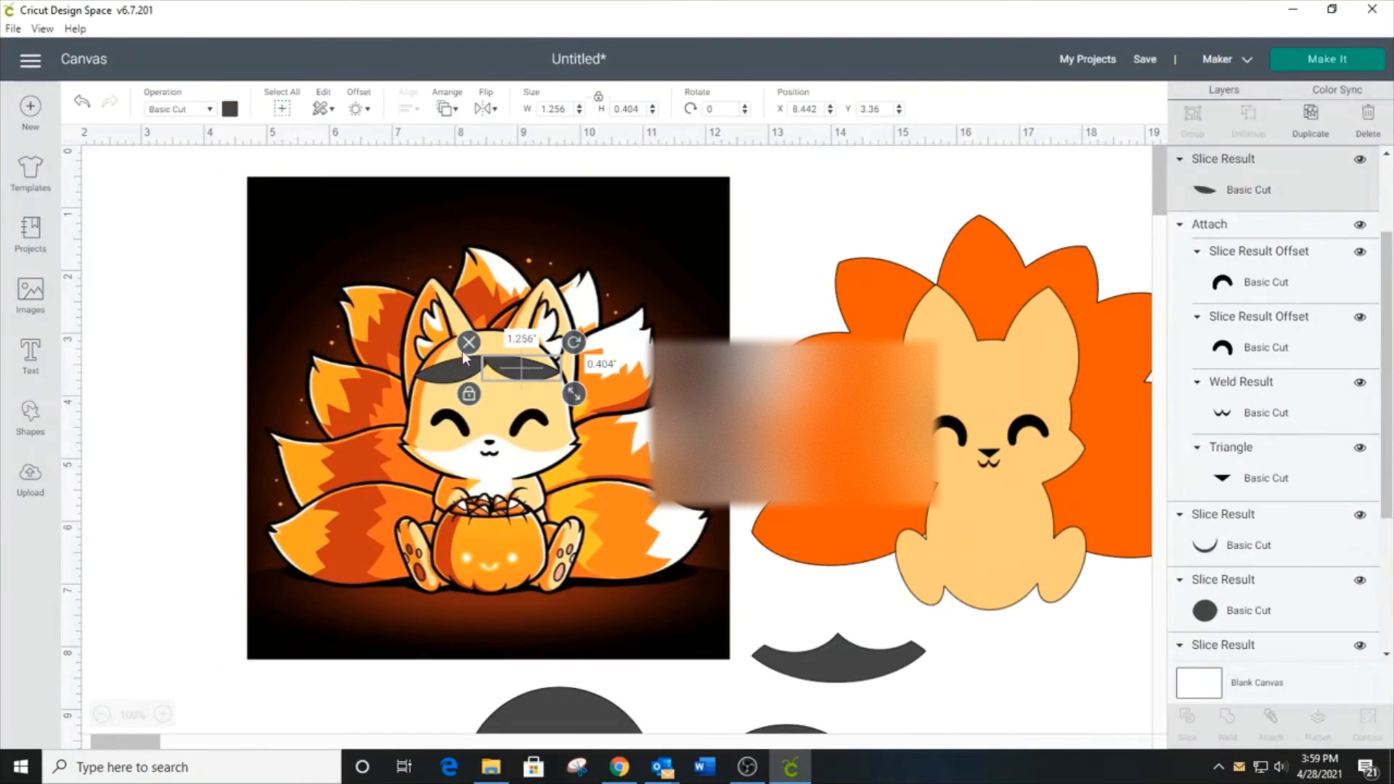
left_click(468, 344)
left_click(447, 354)
left_click(679, 609)
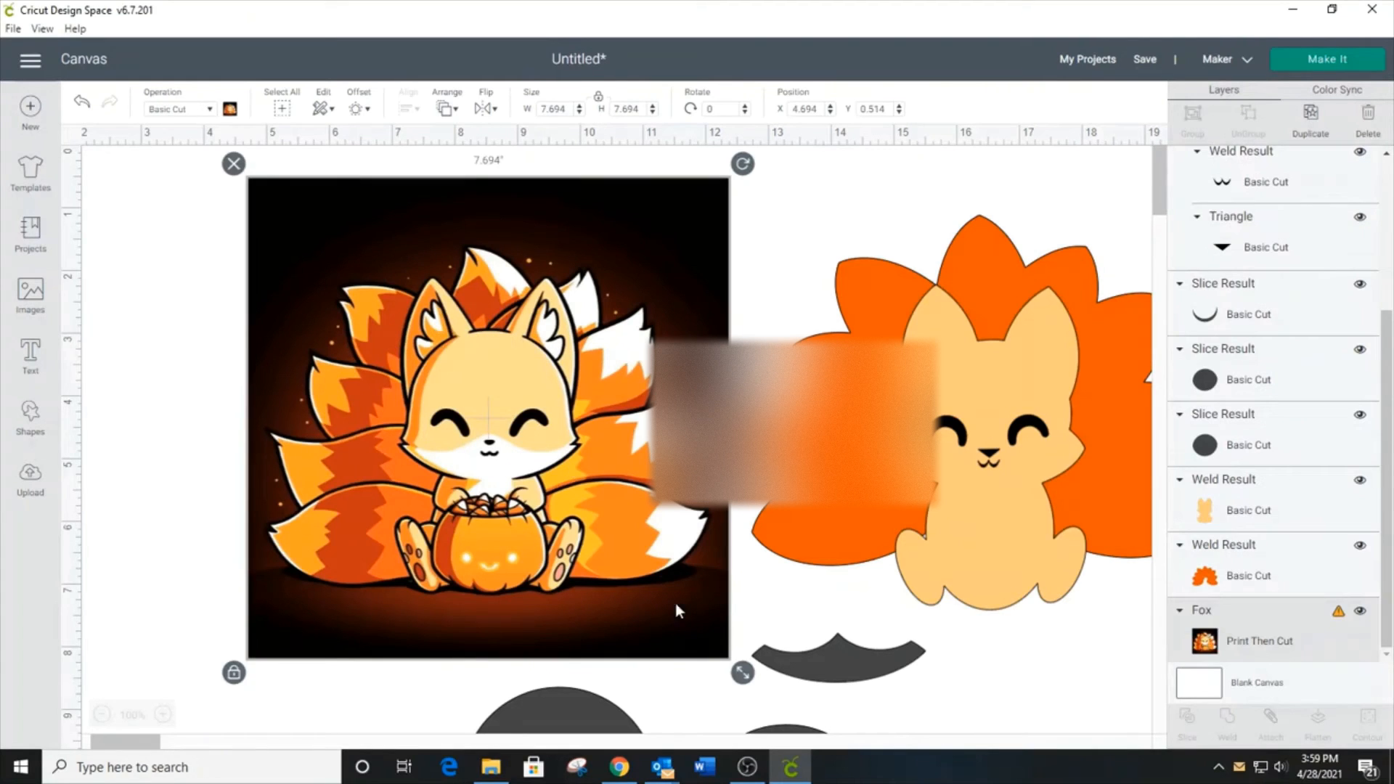
Step: Add a circle, flatten it to about 1.333 × 0.417 in, rotate it to 355.34°, and place it over the muzzle piece's left upper edge
left_click(844, 676)
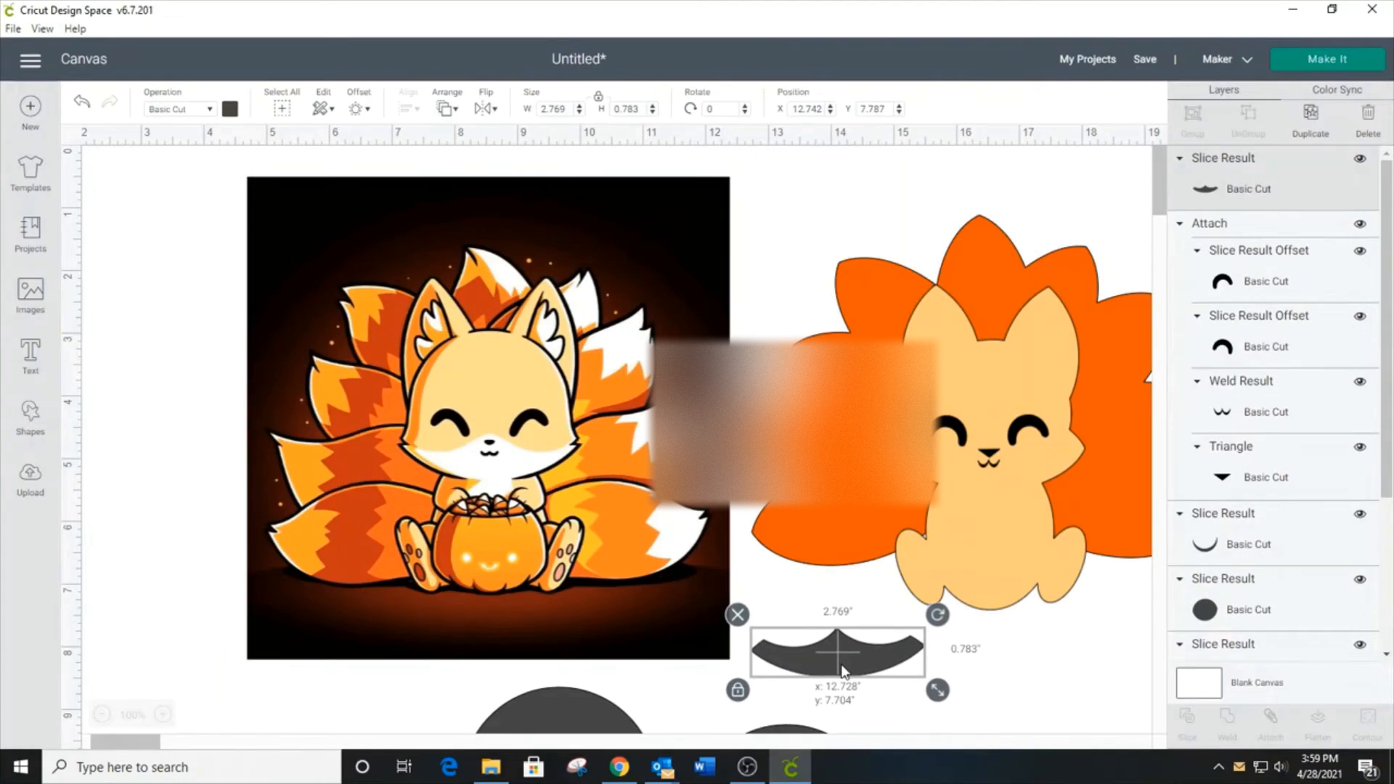
left_click(30, 412)
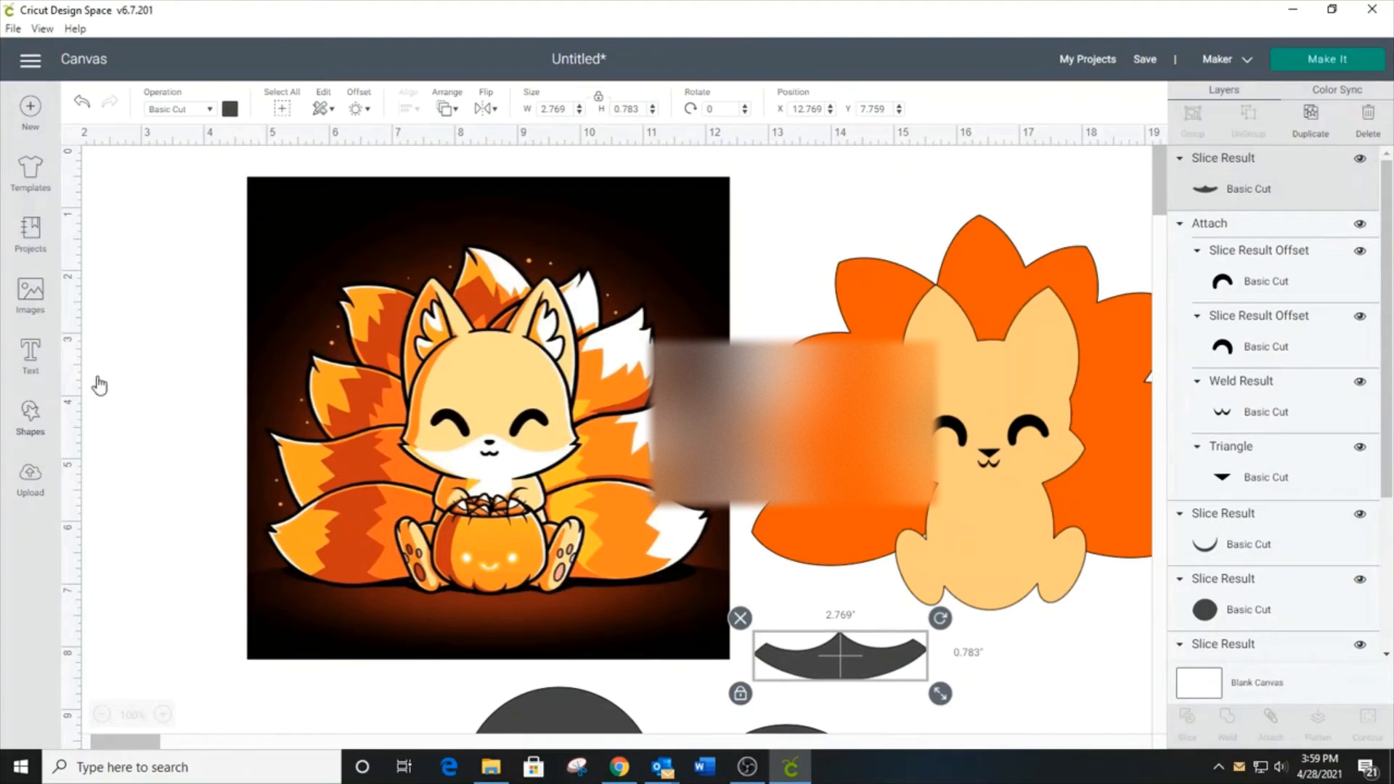
left_click(161, 294)
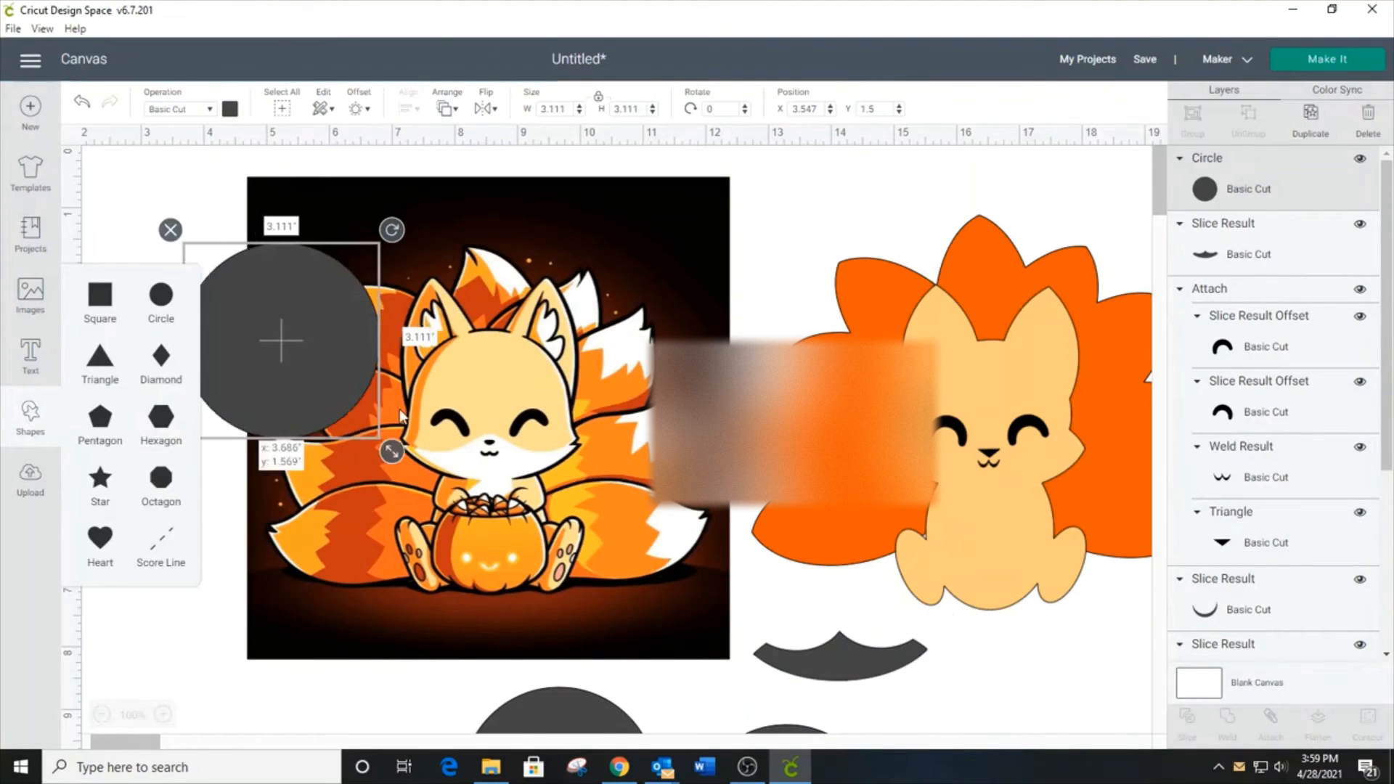
left_click_drag(253, 441, 469, 502)
left_click_drag(600, 508, 791, 650)
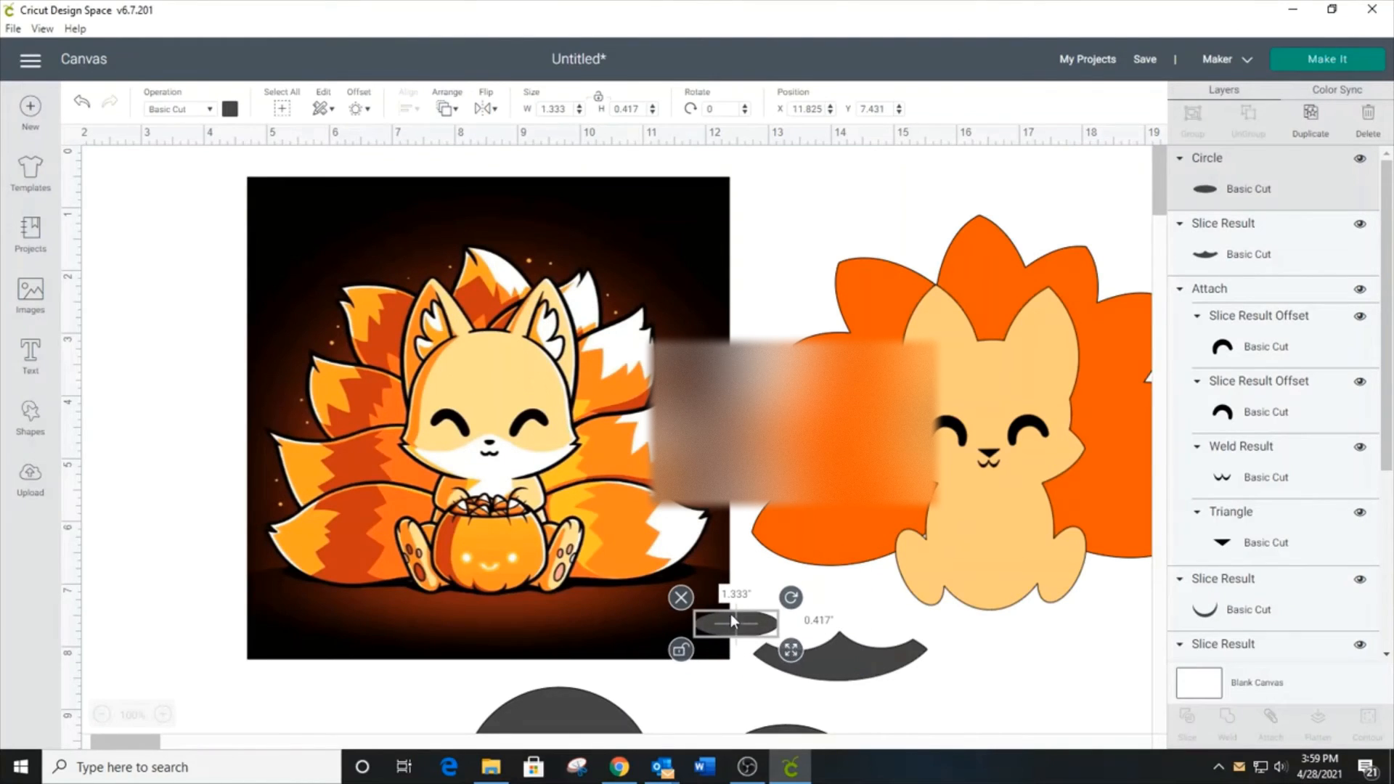
left_click_drag(731, 612, 800, 643)
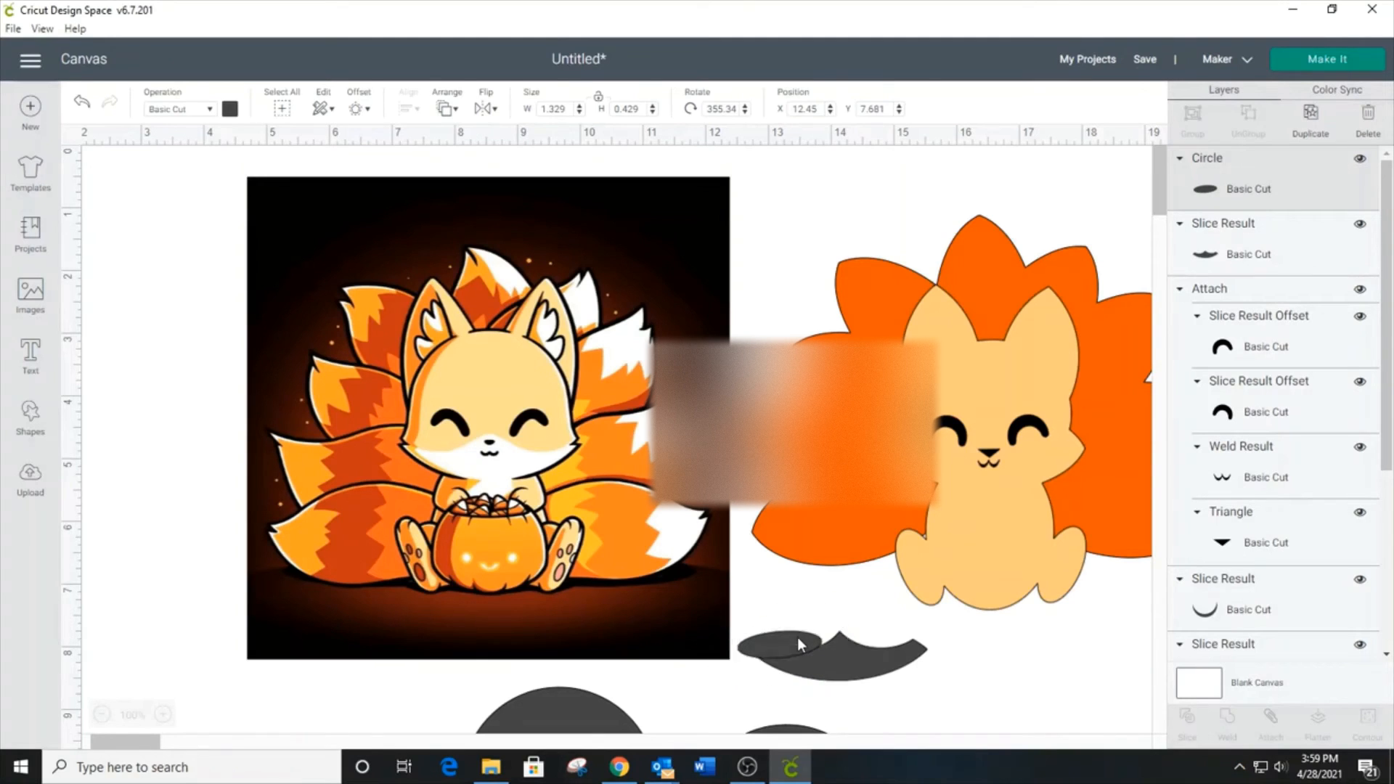
left_click(865, 698)
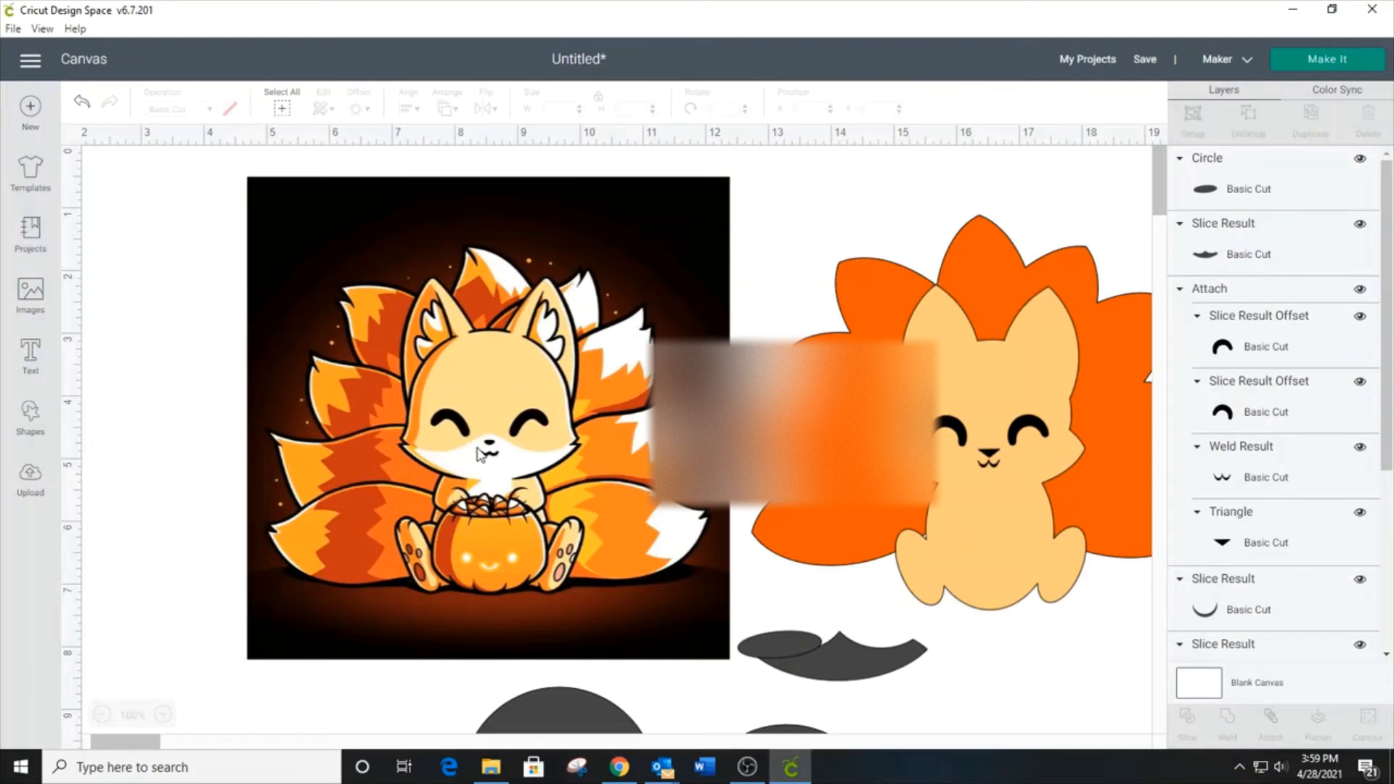
Step: Duplicate the small oval, flip the copy vertically, and place it over the muzzle piece's right upper edge at about X 14.327, Y 7.66
left_click(790, 642)
left_click(1310, 116)
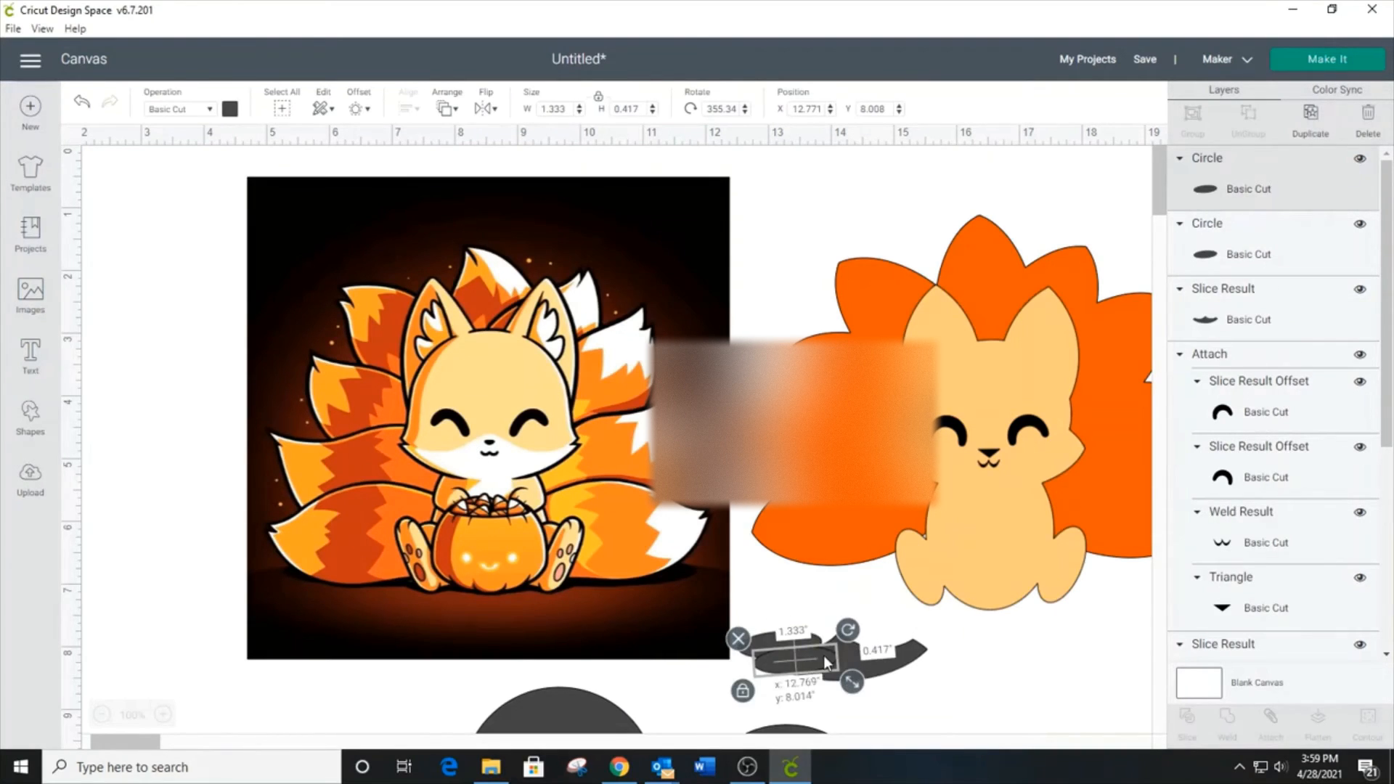
left_click_drag(824, 655, 936, 659)
left_click(488, 113)
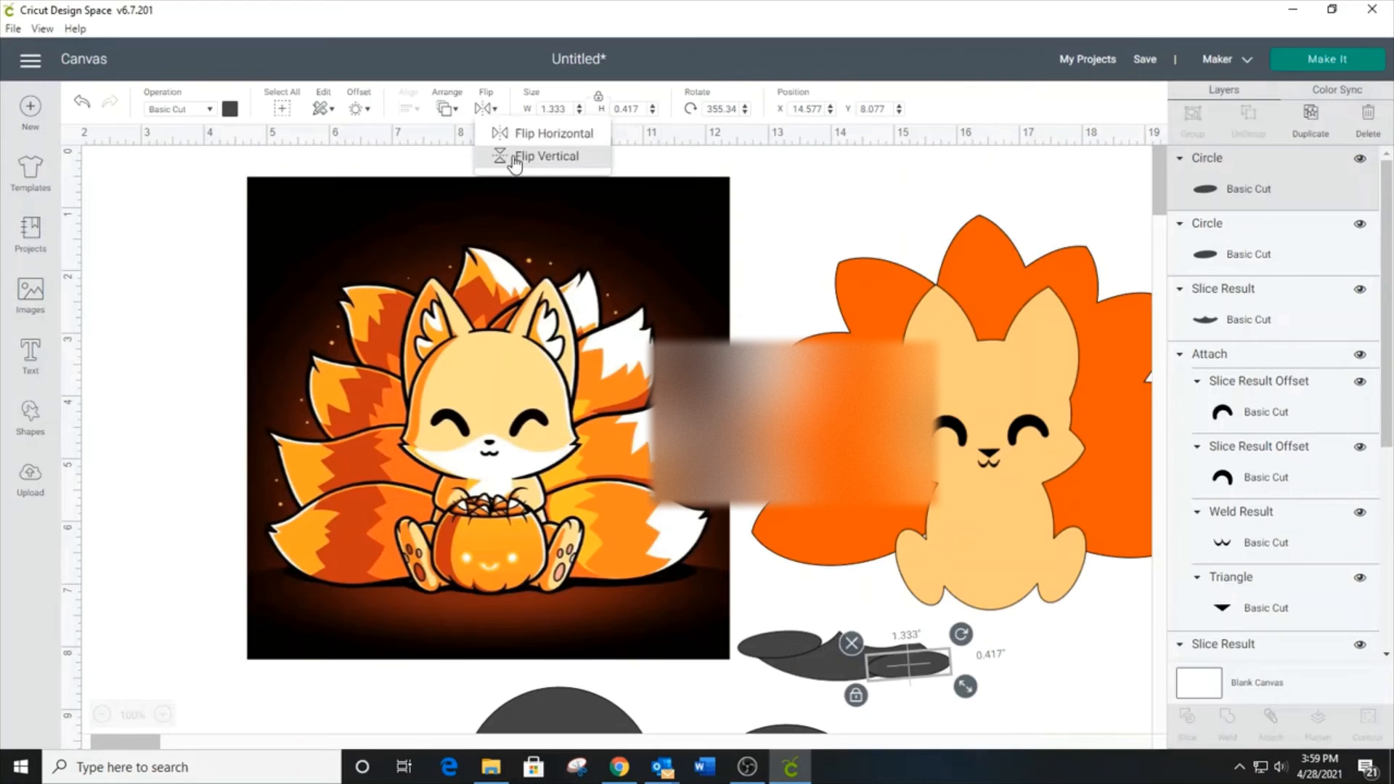
left_click(517, 156)
left_click_drag(918, 681, 903, 651)
left_click(983, 706)
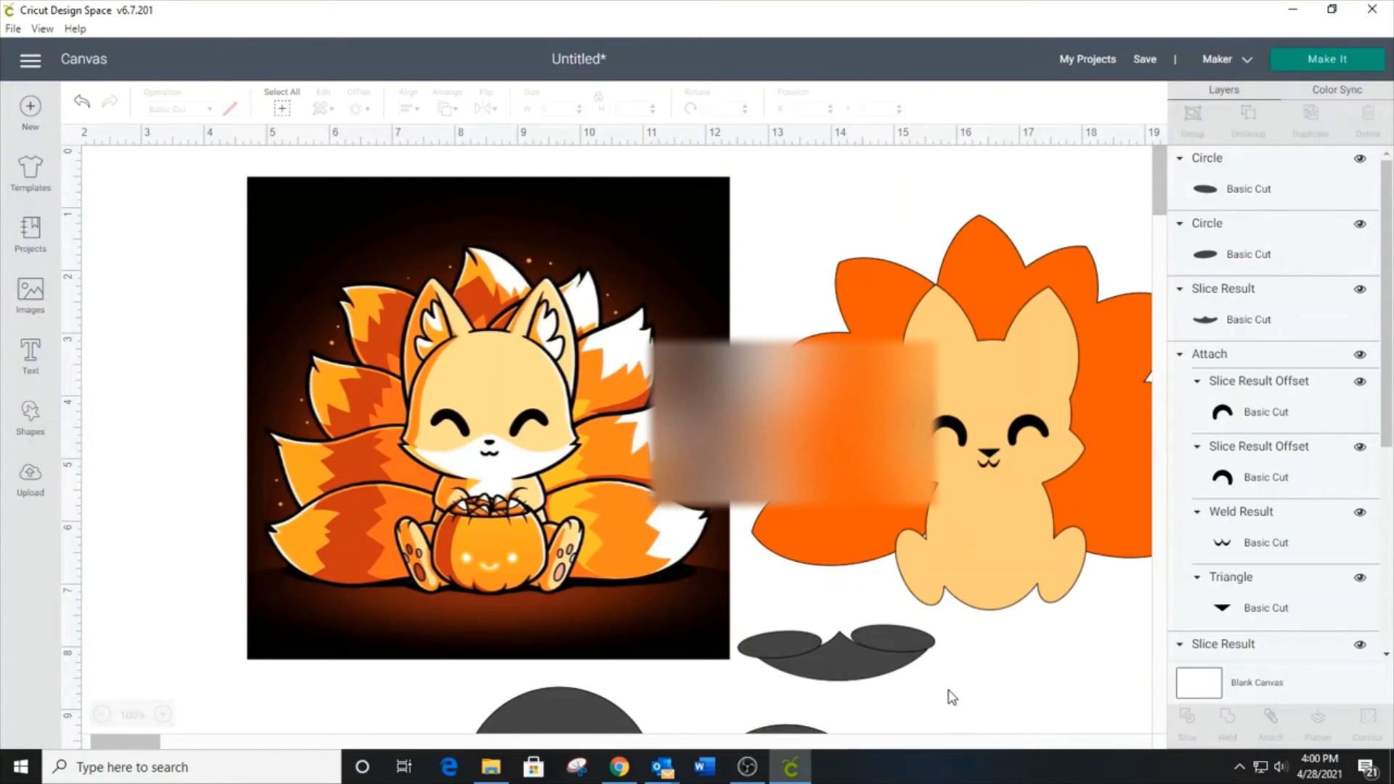
Step: Shift the left small oval to about X 12.577, Y 7.73, and slice it out of the muzzle piece
left_click(795, 638)
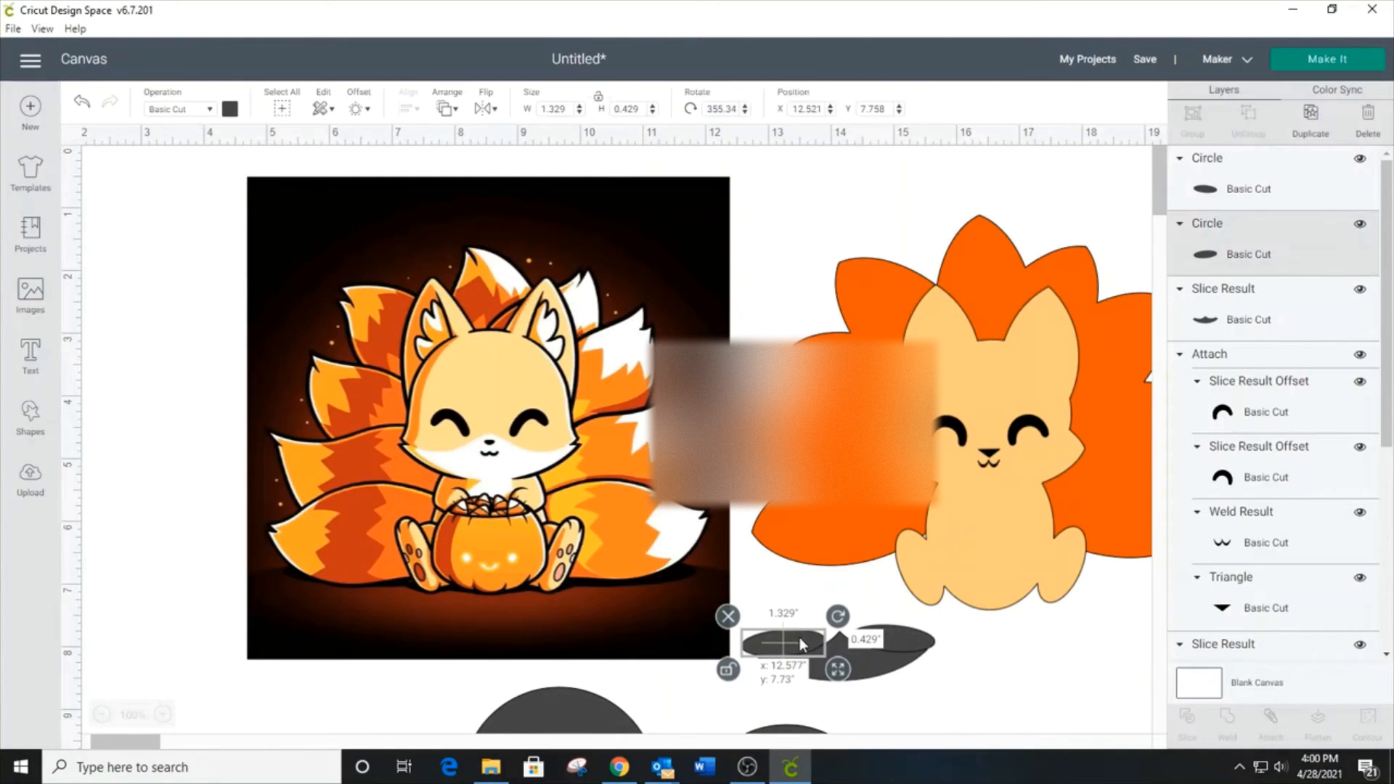
left_click(949, 710)
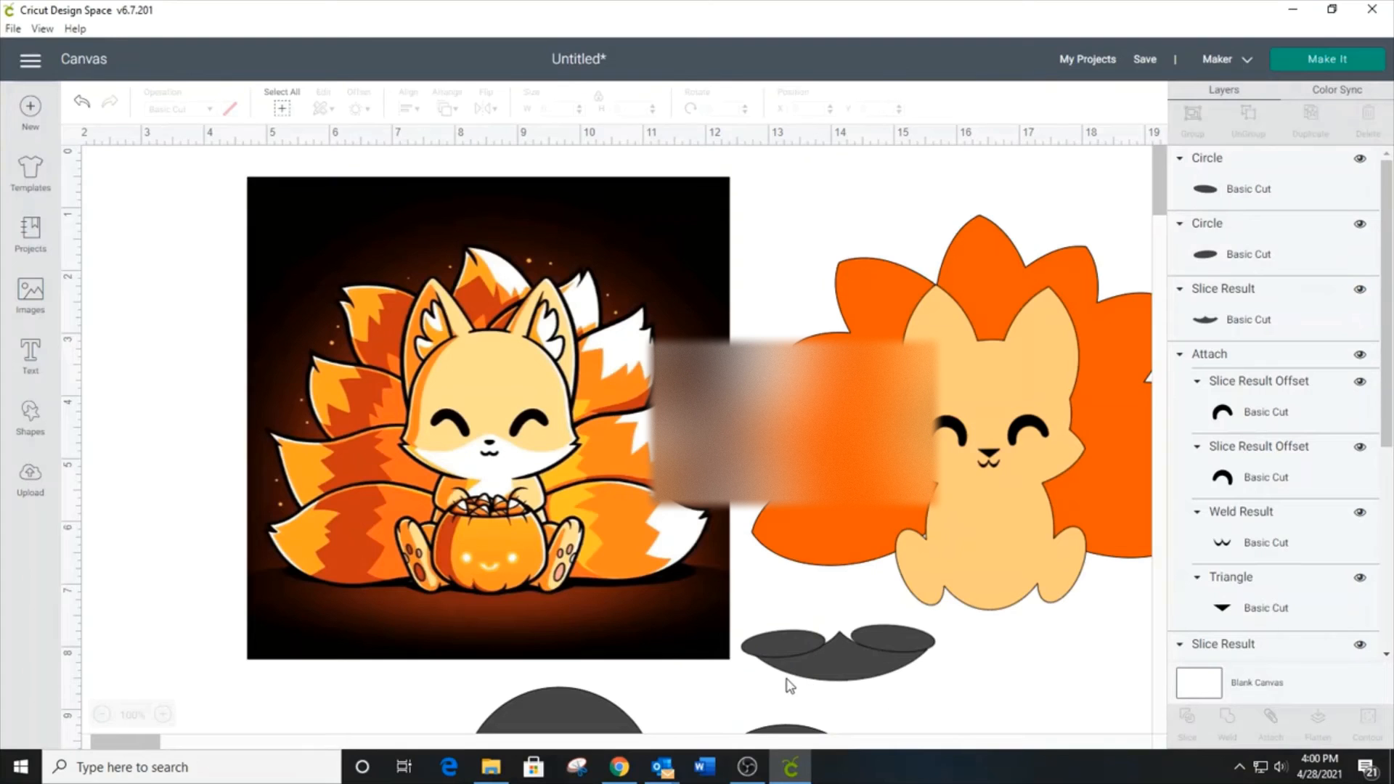
left_click(811, 673)
left_click(781, 644, "shift")
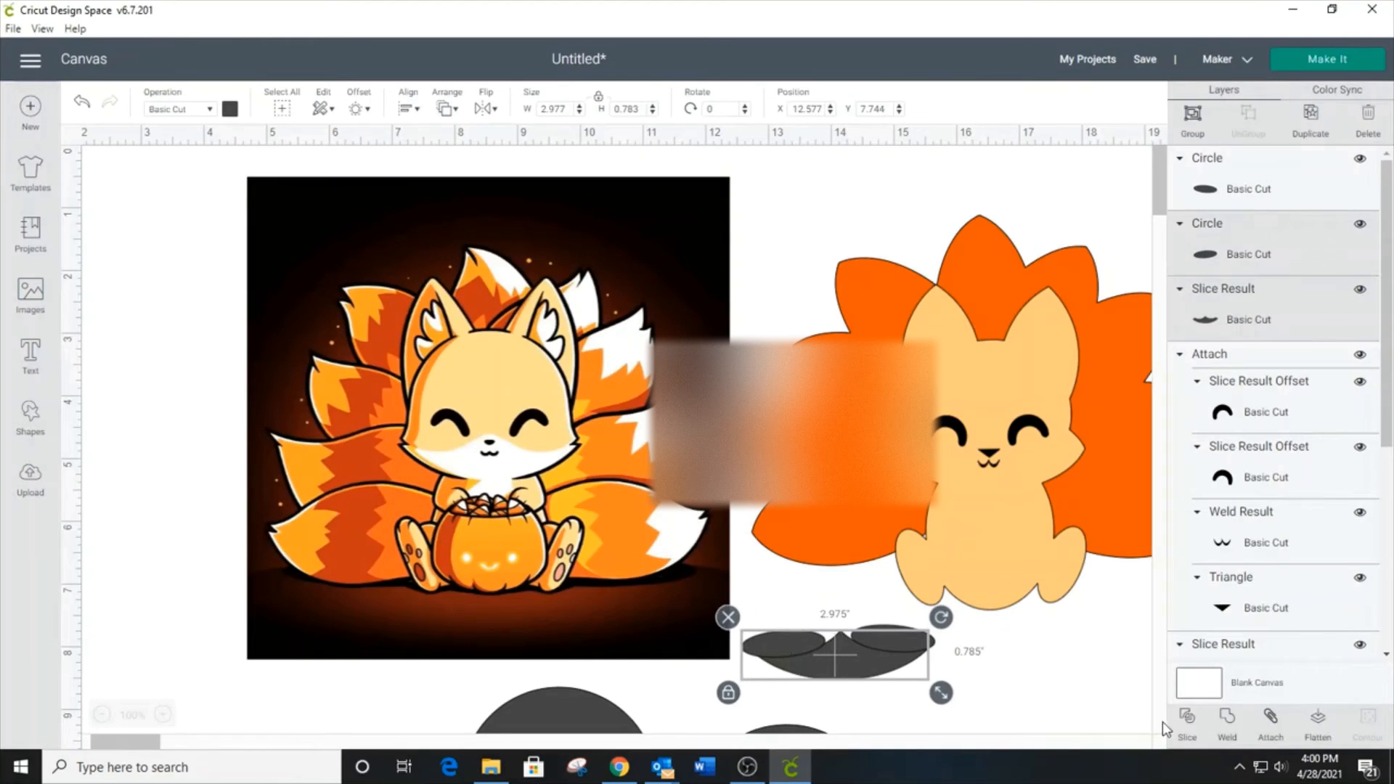
left_click(1082, 717)
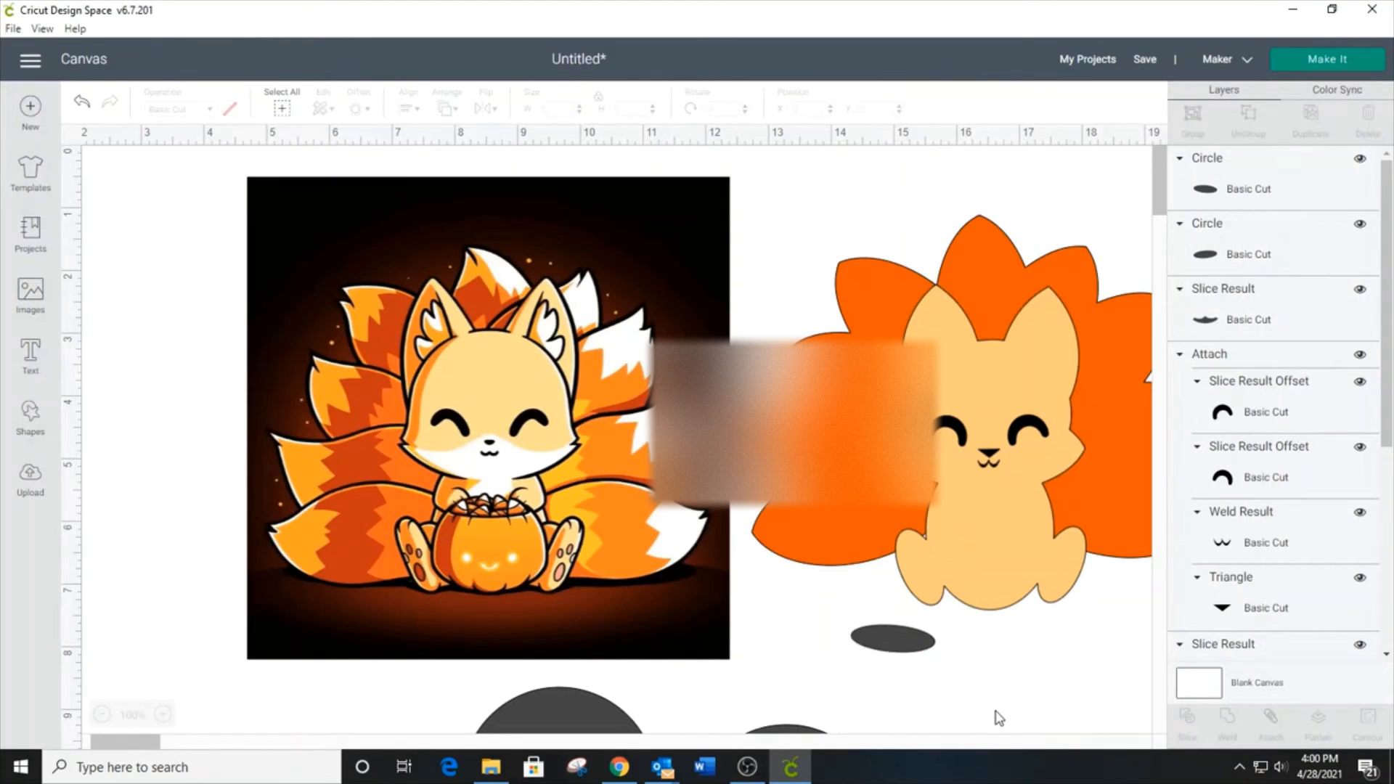
Step: Slice the right small oval out of the muzzle piece and pull the trimmed muzzle away to about X 13.575, Y 8.106
left_click(886, 635)
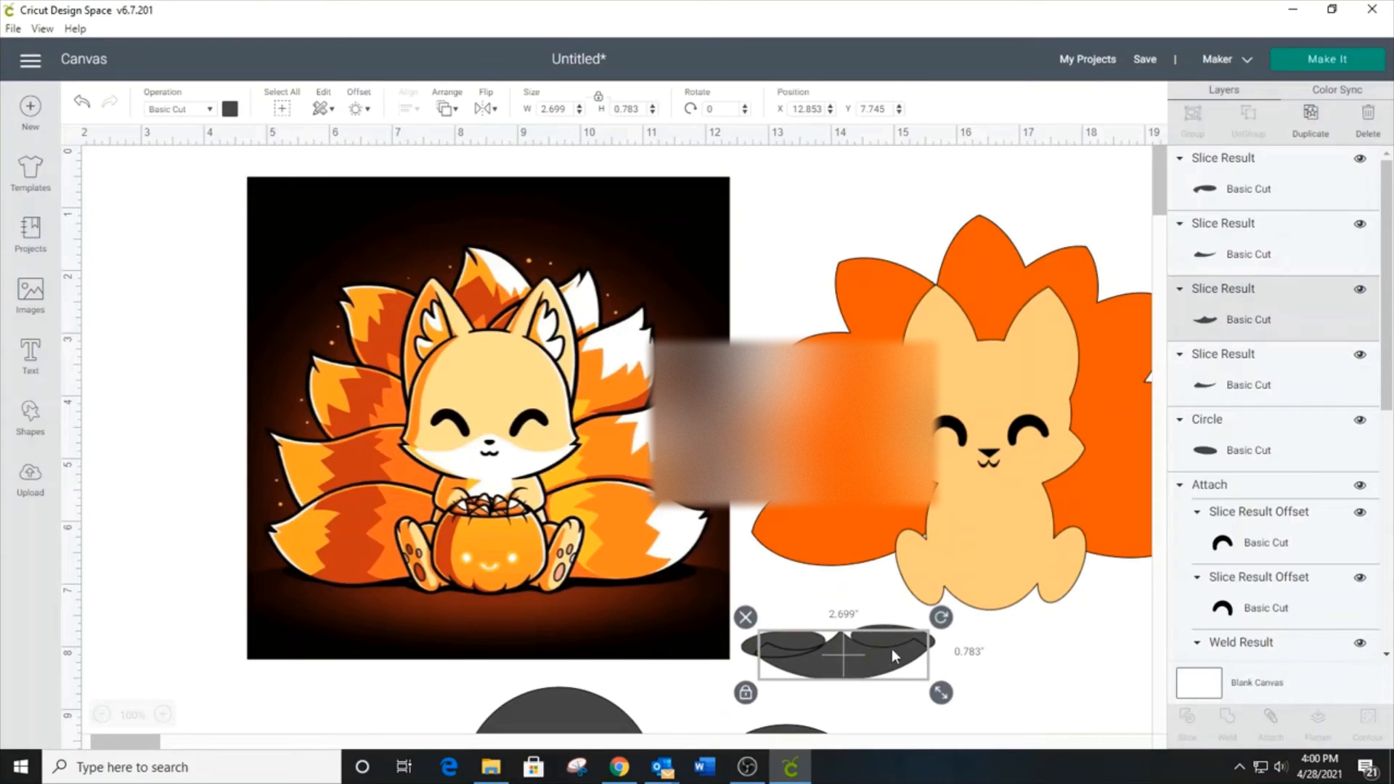
left_click(969, 639)
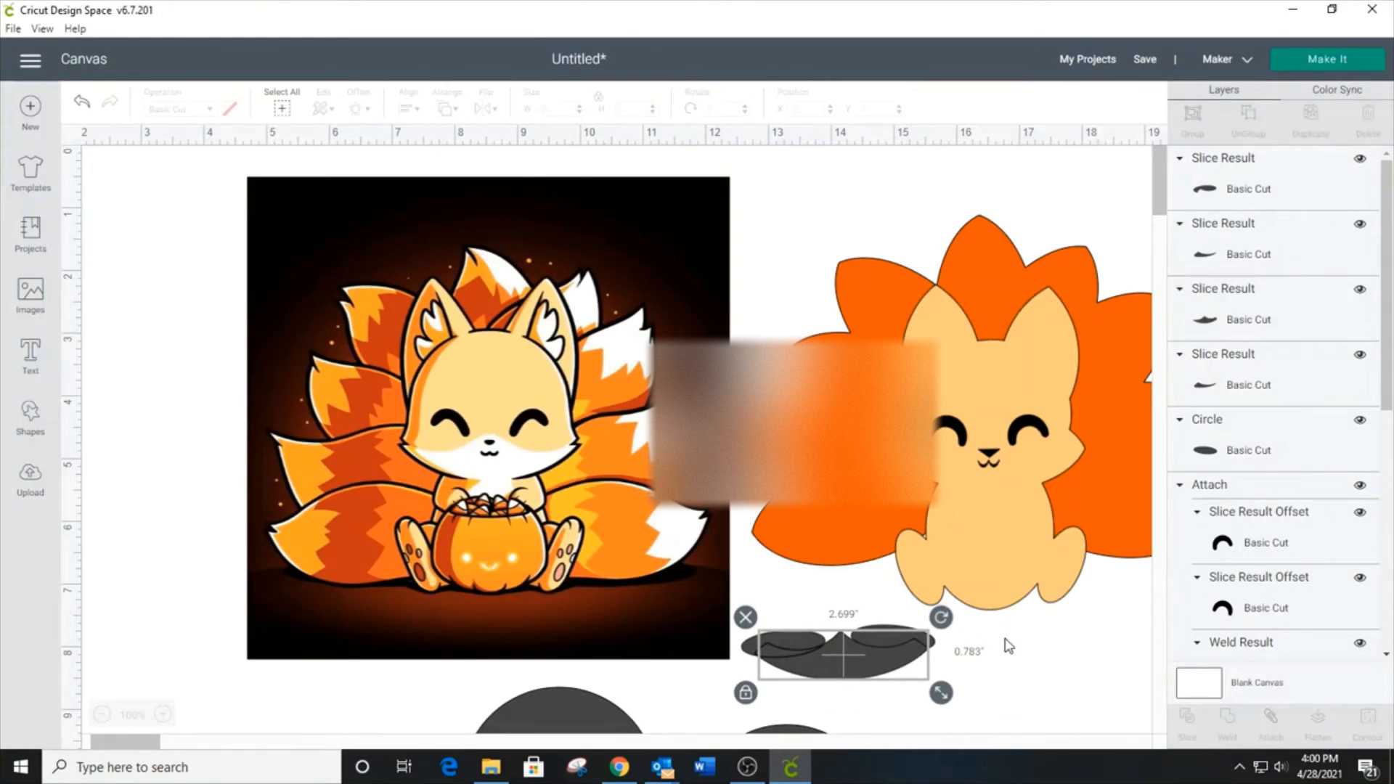
left_click(932, 646)
left_click(906, 630)
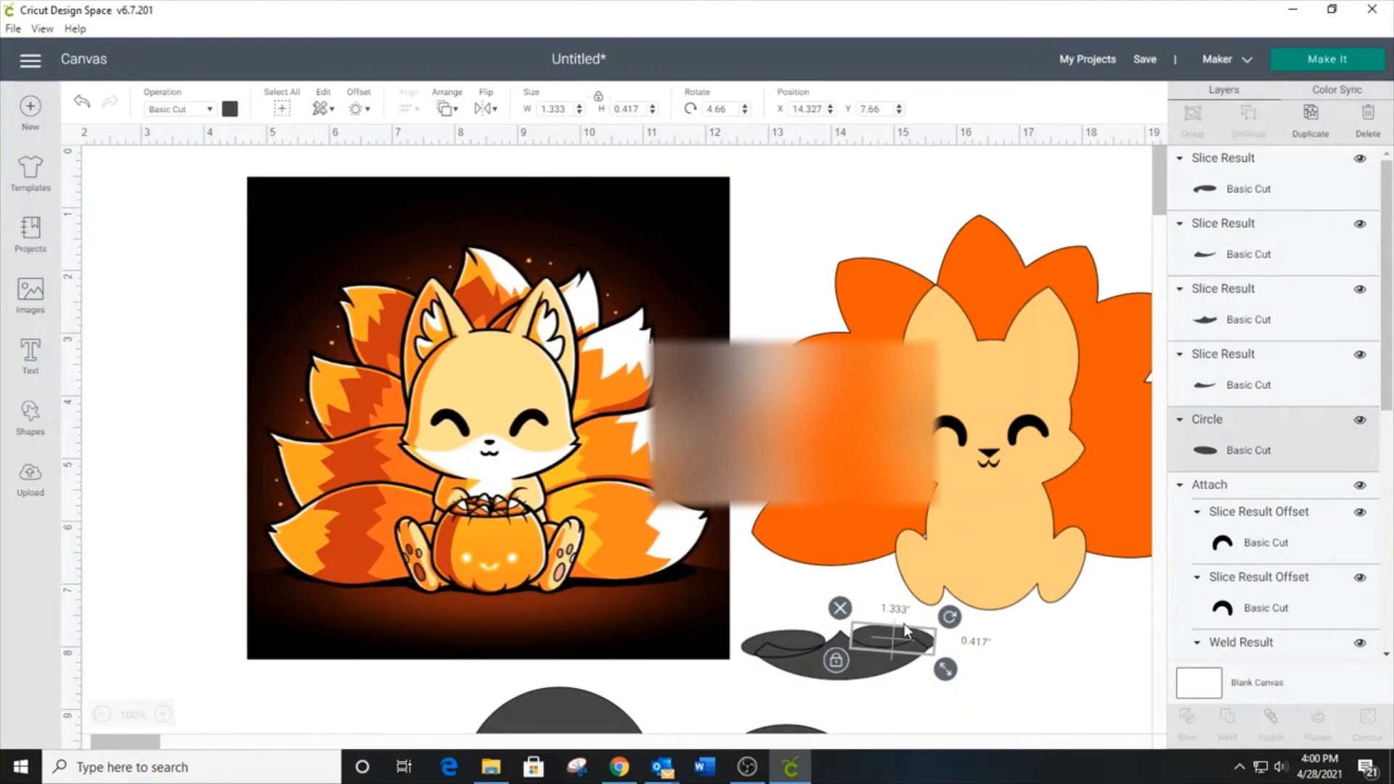
left_click(869, 675, "shift")
left_click(1192, 729)
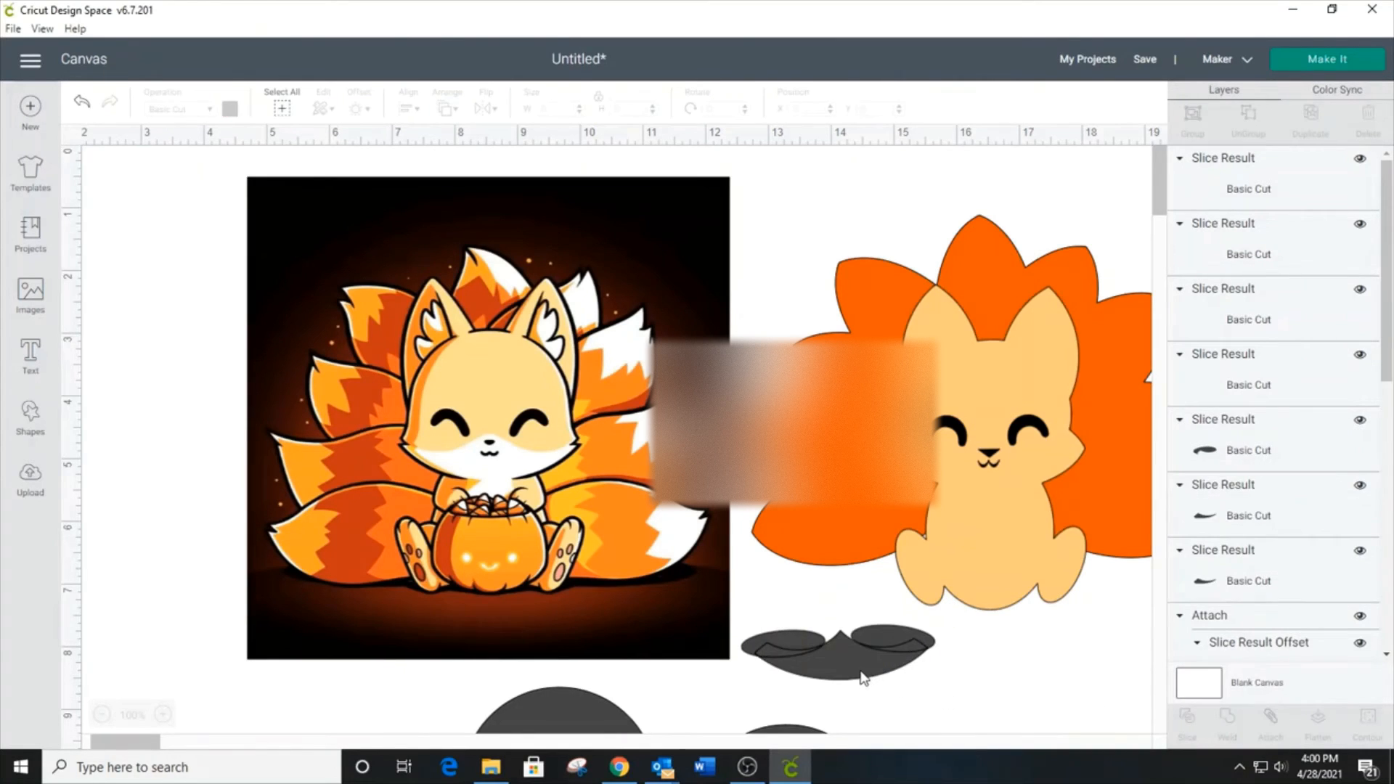
left_click_drag(862, 677, 906, 699)
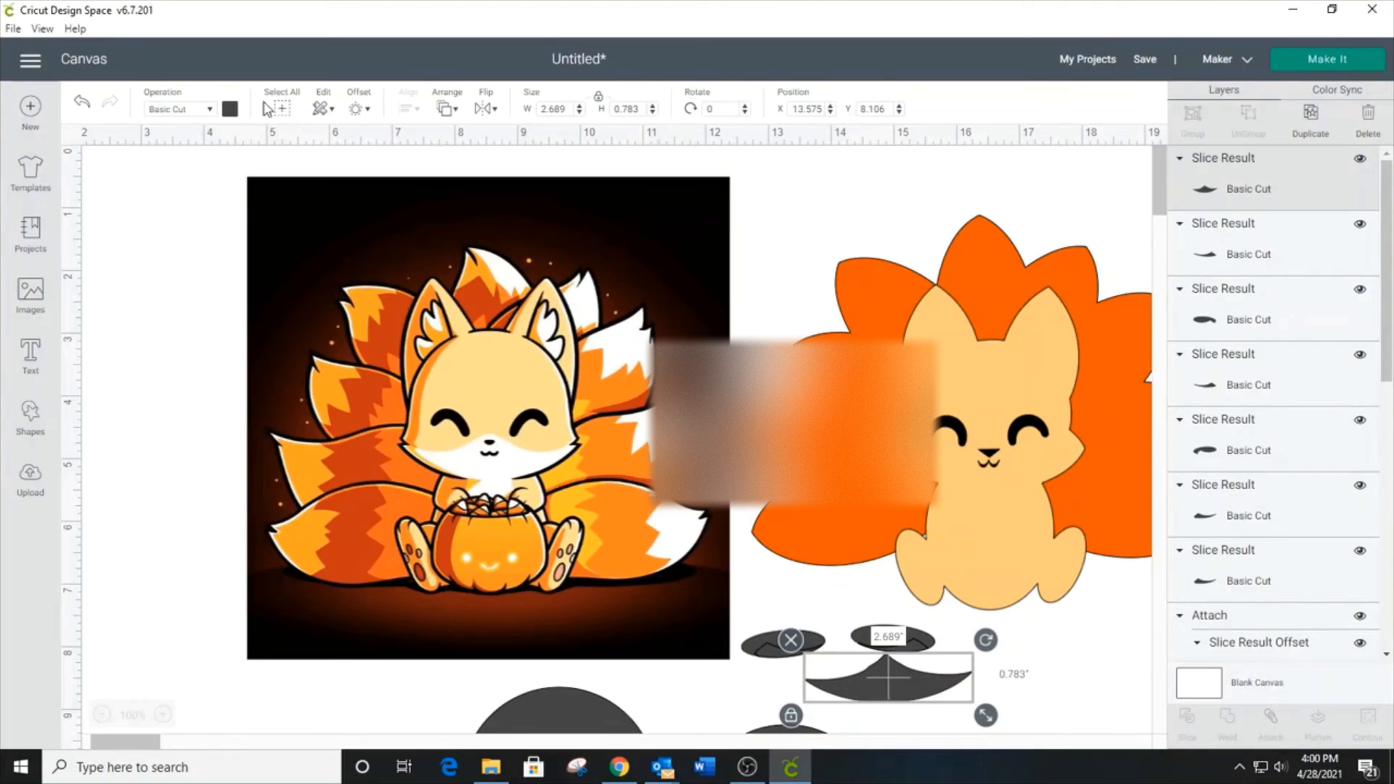
Step: Recolor the trimmed muzzle piece white and place it over the fox's lower face at about X 15.228, Y 4.648
left_click(231, 110)
left_click(248, 277)
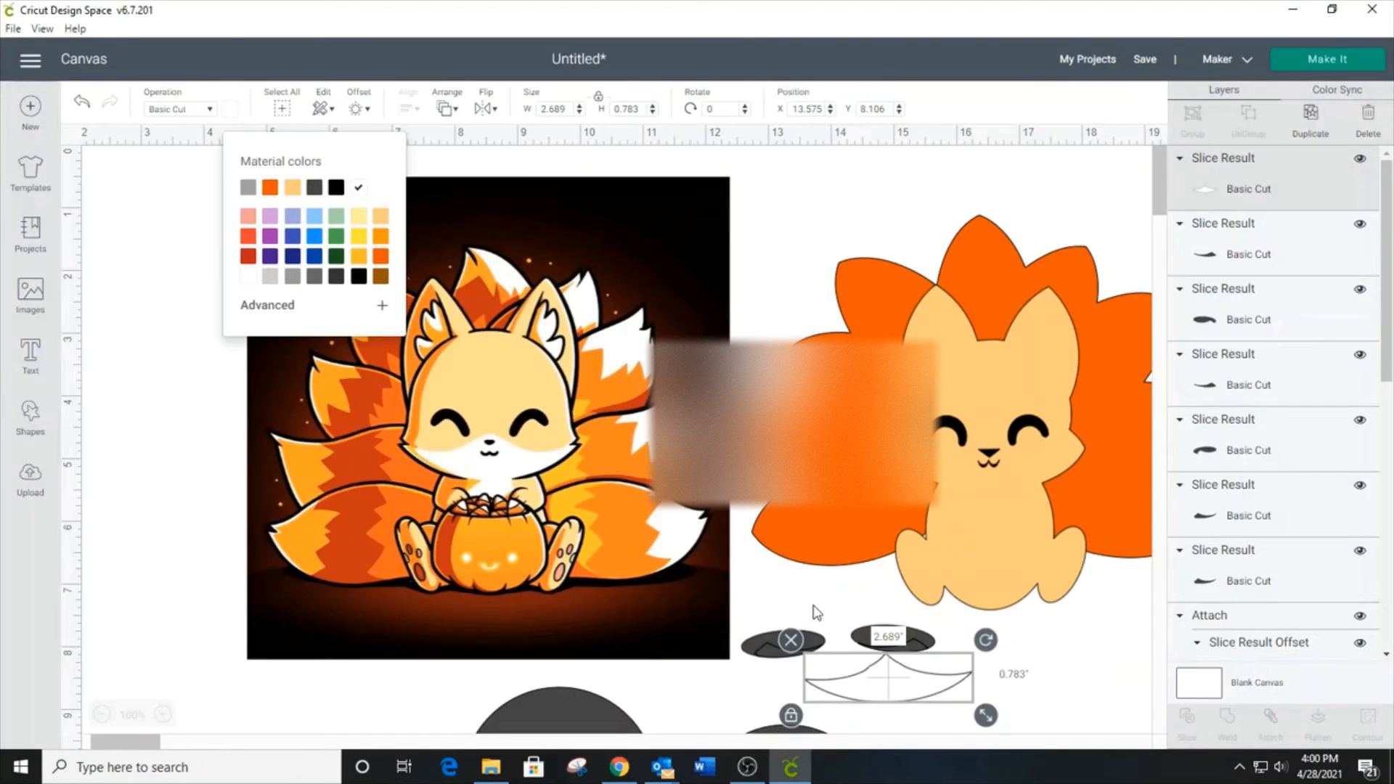
left_click_drag(916, 701, 1012, 478)
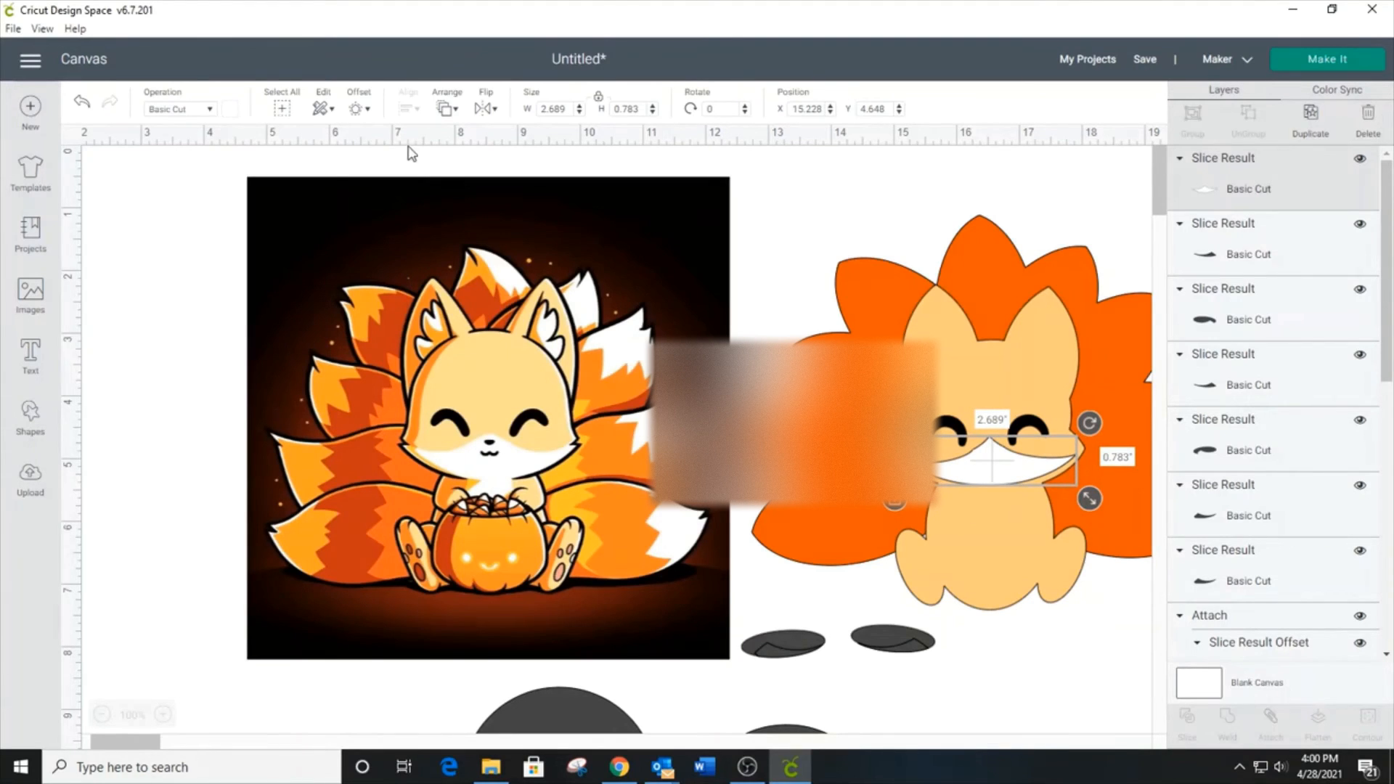
Step: Send the white muzzle piece backward five layers in the stacking order
left_click(446, 108)
left_click(494, 155)
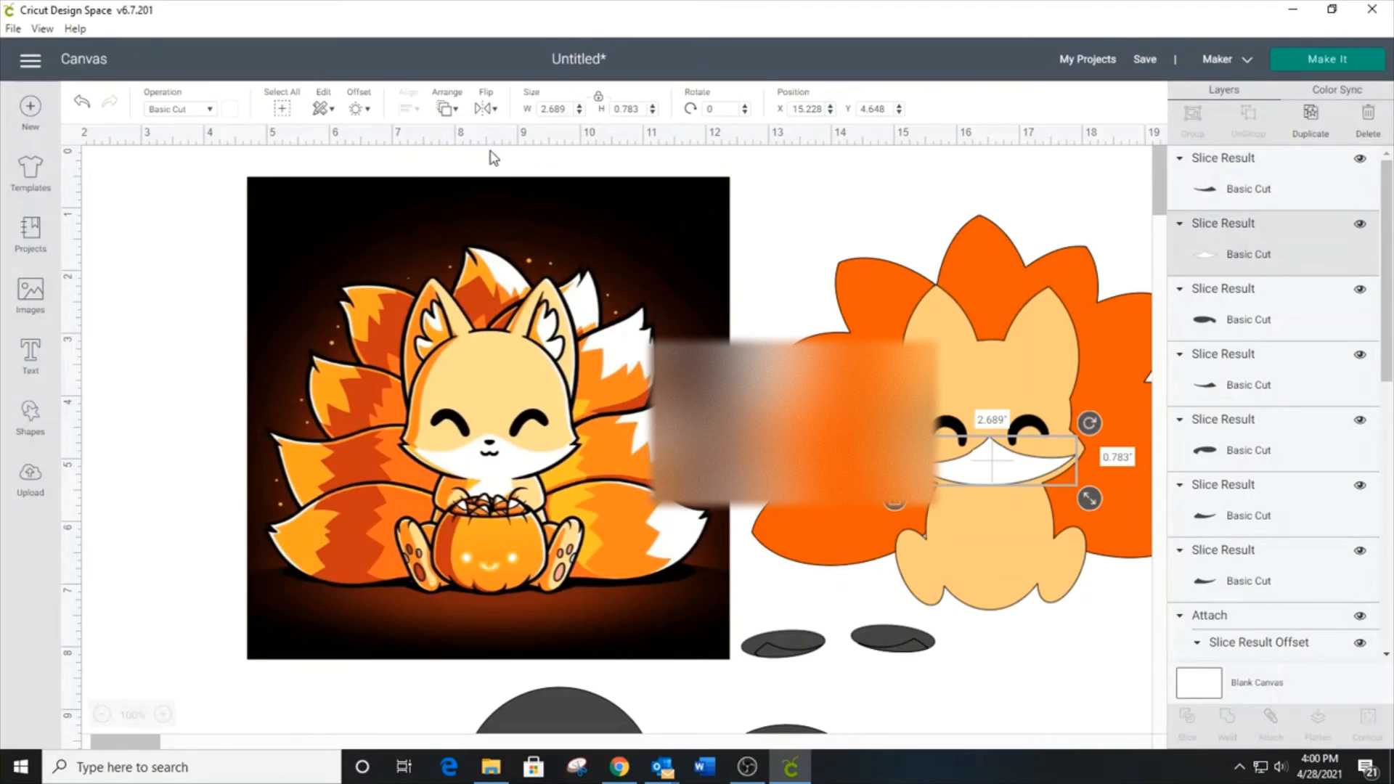
left_click(447, 109)
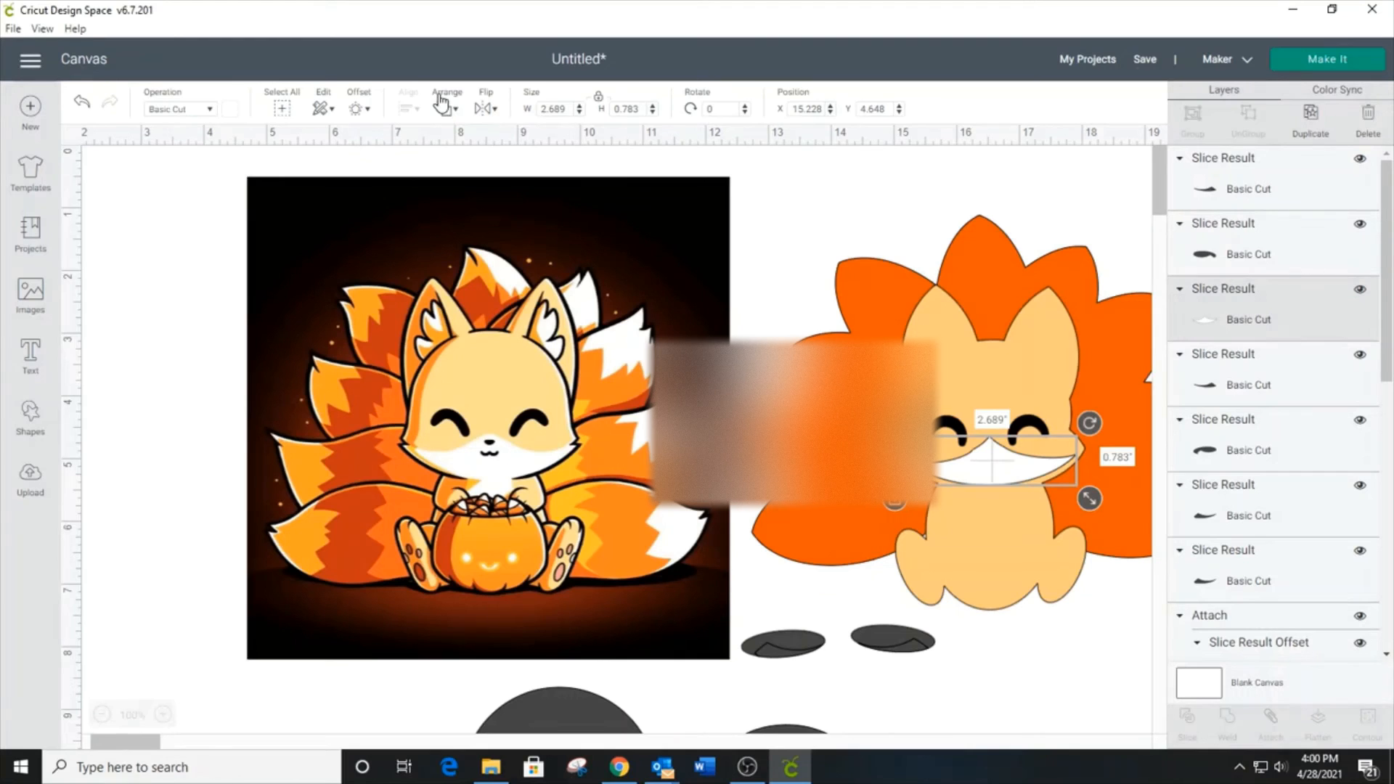
left_click(446, 108)
left_click(481, 164)
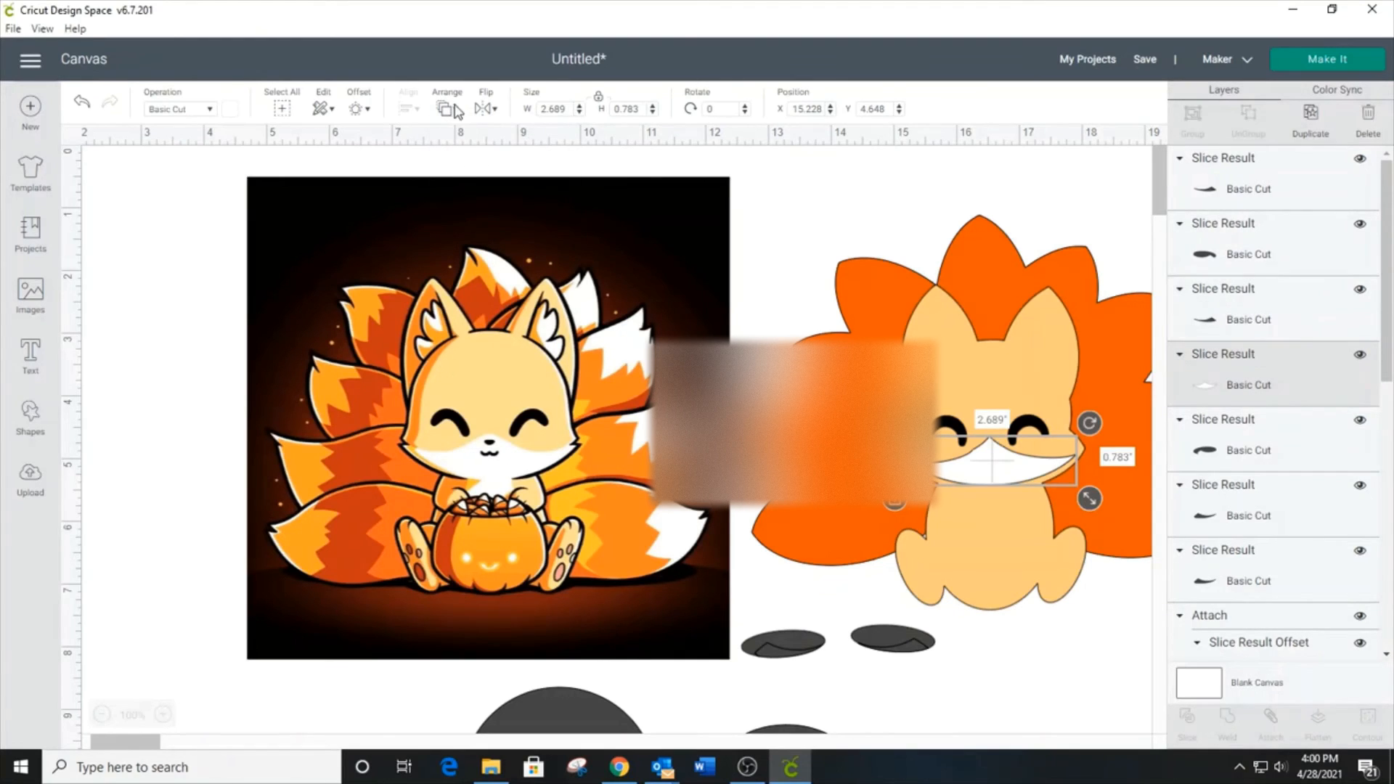
left_click(450, 108)
left_click(485, 167)
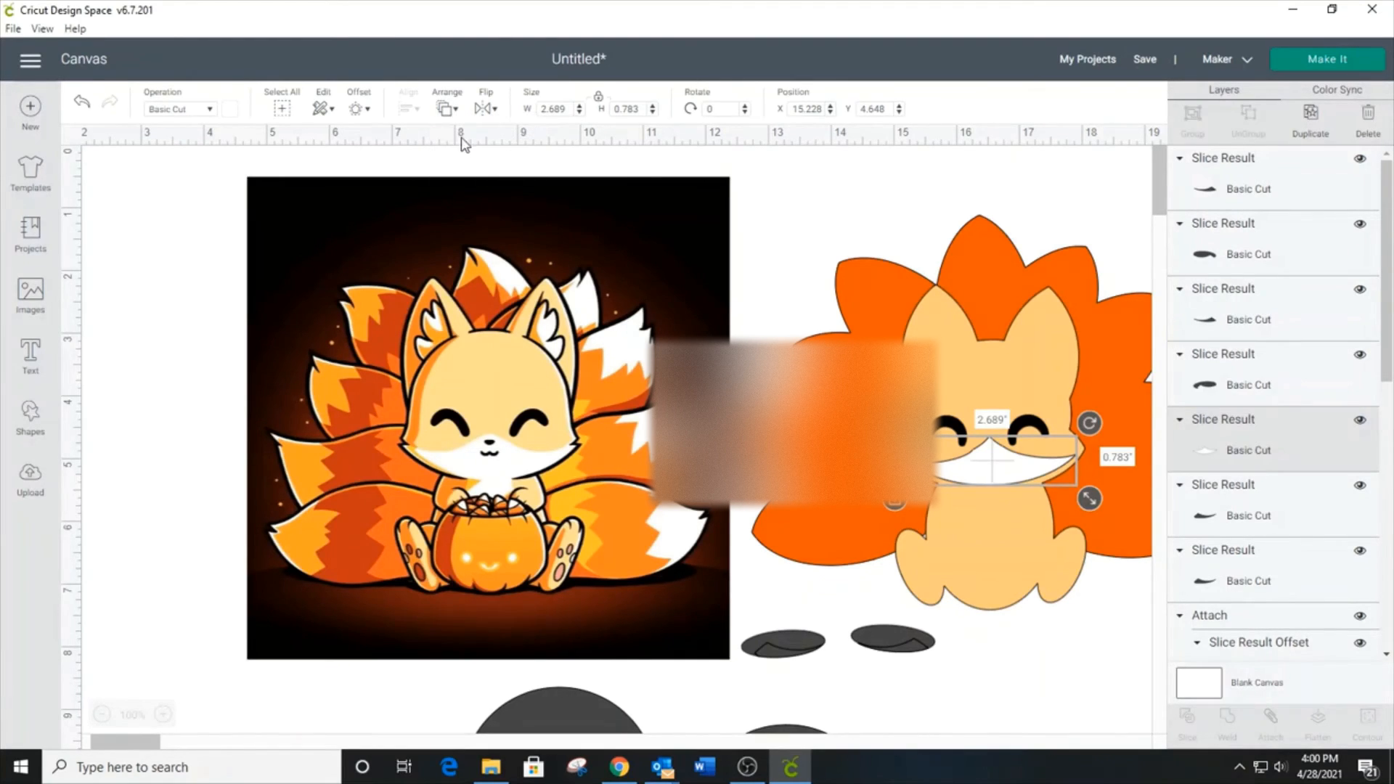
left_click(446, 110)
left_click(473, 164)
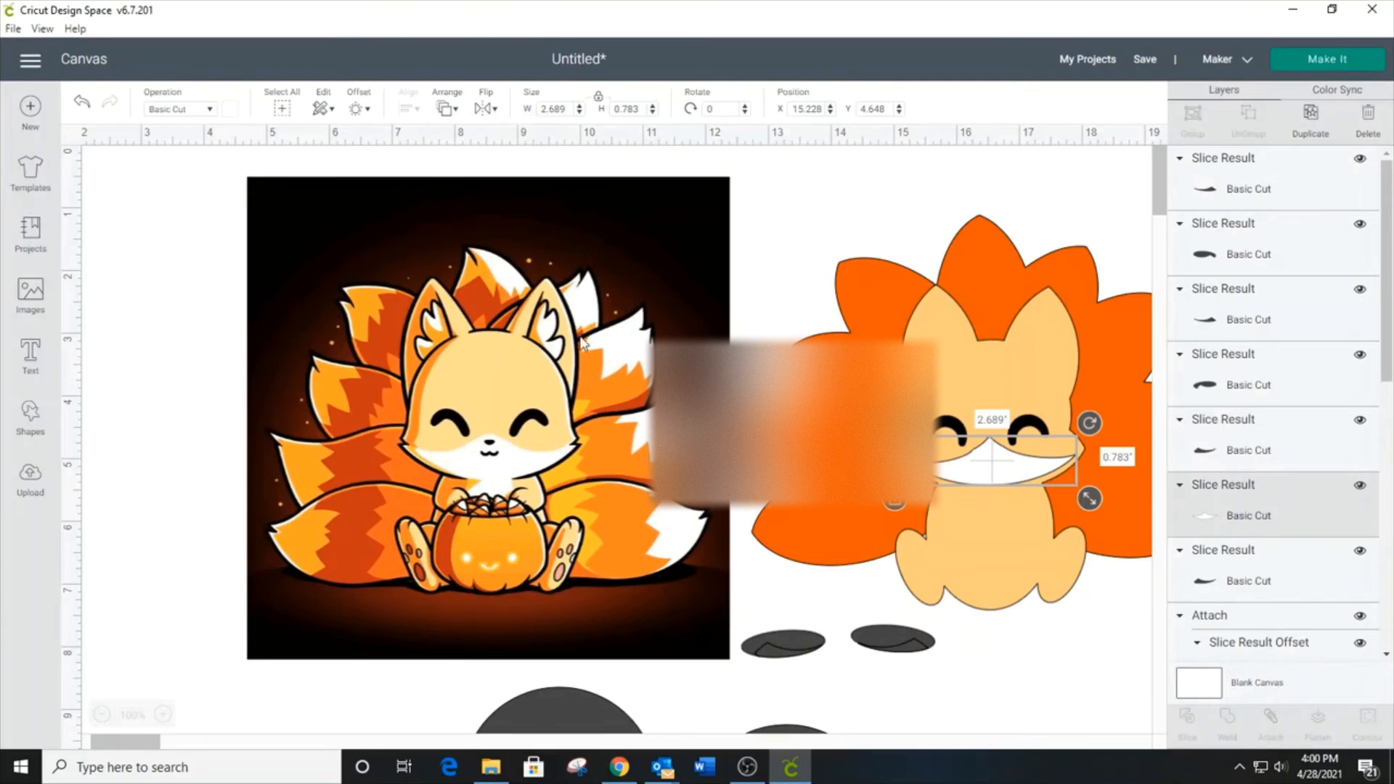
Step: Delete the leftover dark oval pieces from the muzzle slices below the fox
left_click(878, 645)
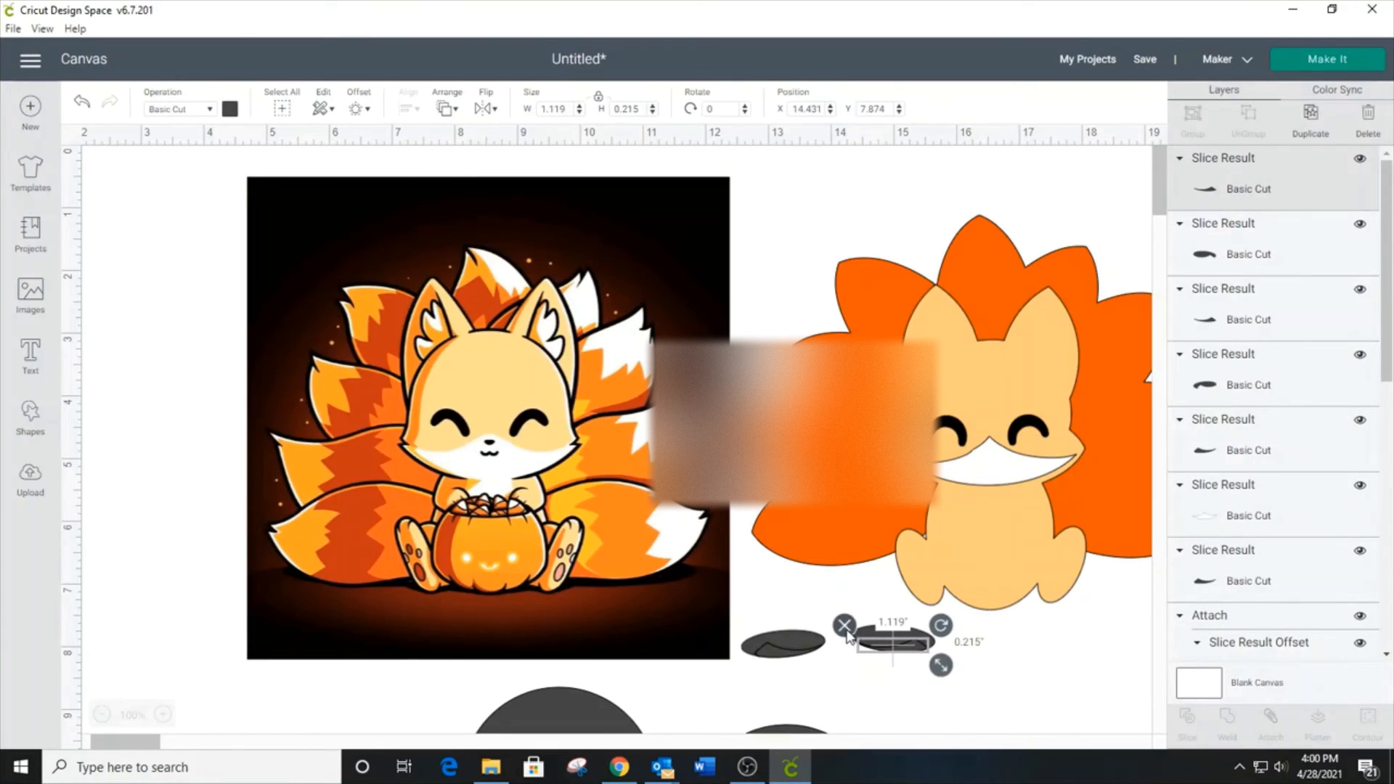
left_click_drag(742, 599, 907, 669)
left_click(894, 690)
left_click(881, 635)
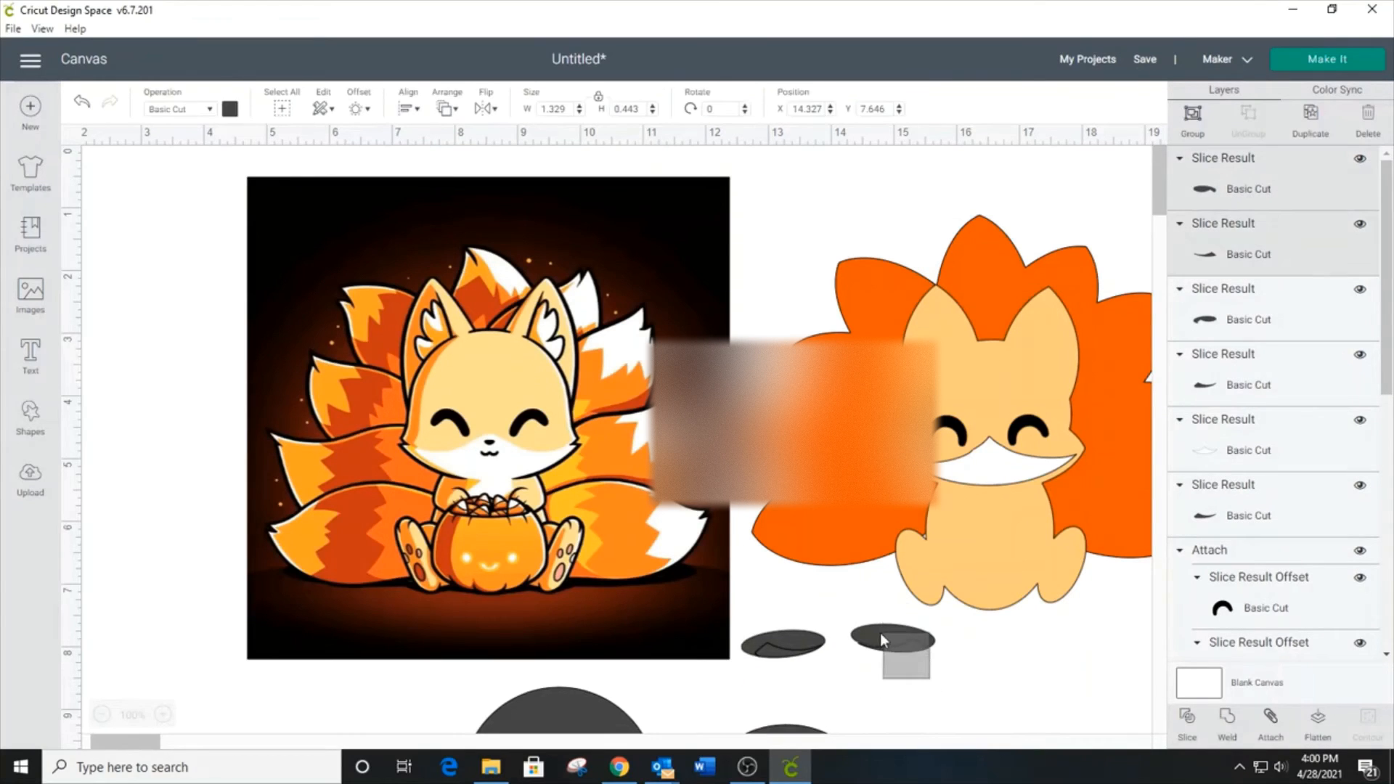
key("Delete")
left_click(765, 640)
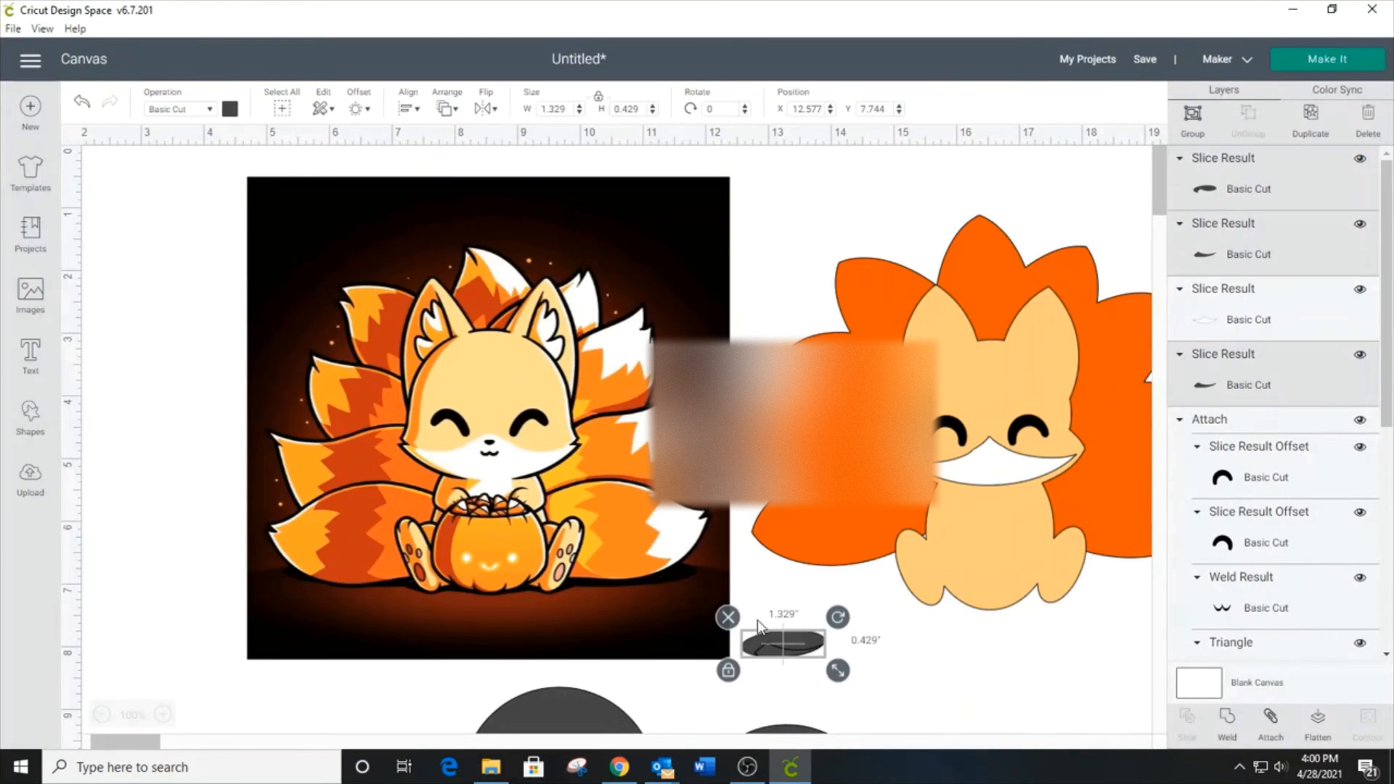
key("Delete")
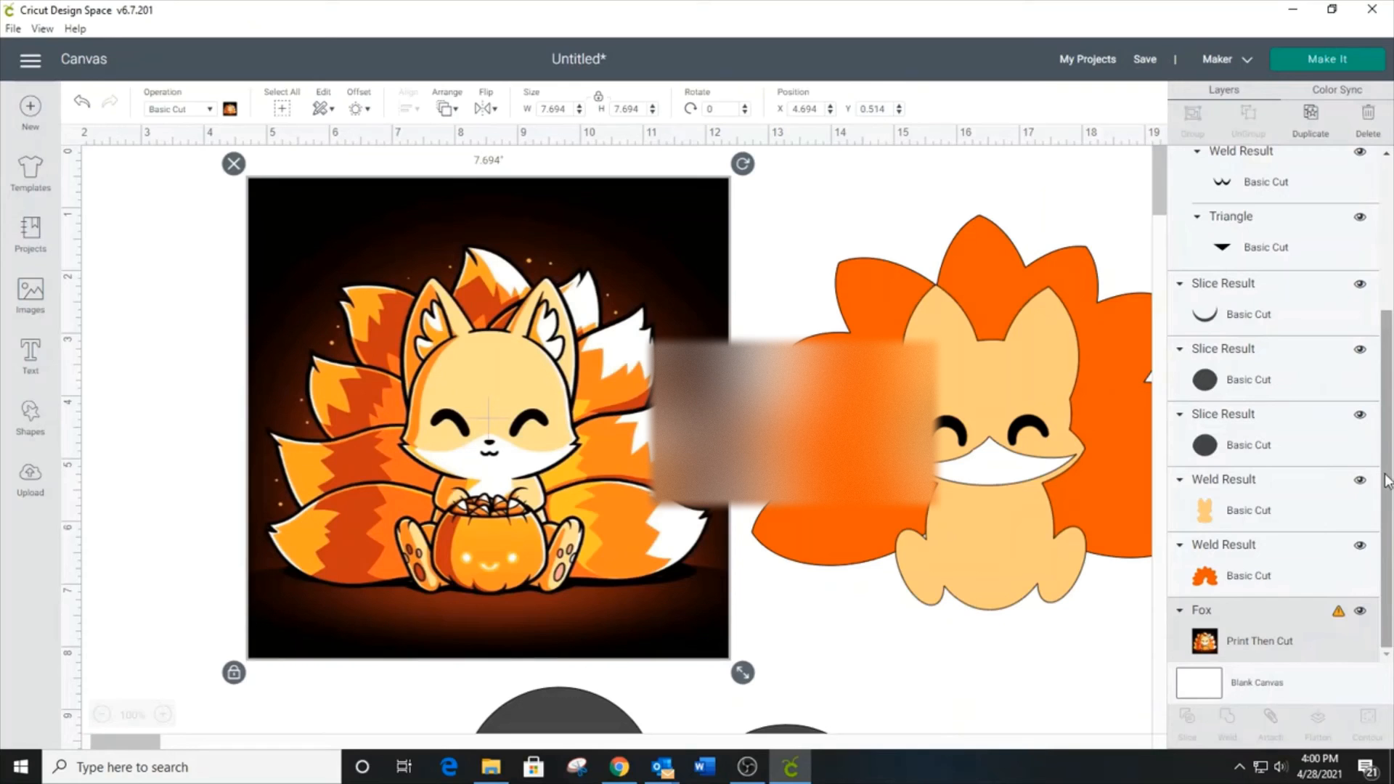
Step: Send the white muzzle piece backward behind the attached eyes, nose and mouth
left_click_drag(1388, 483, 1388, 460)
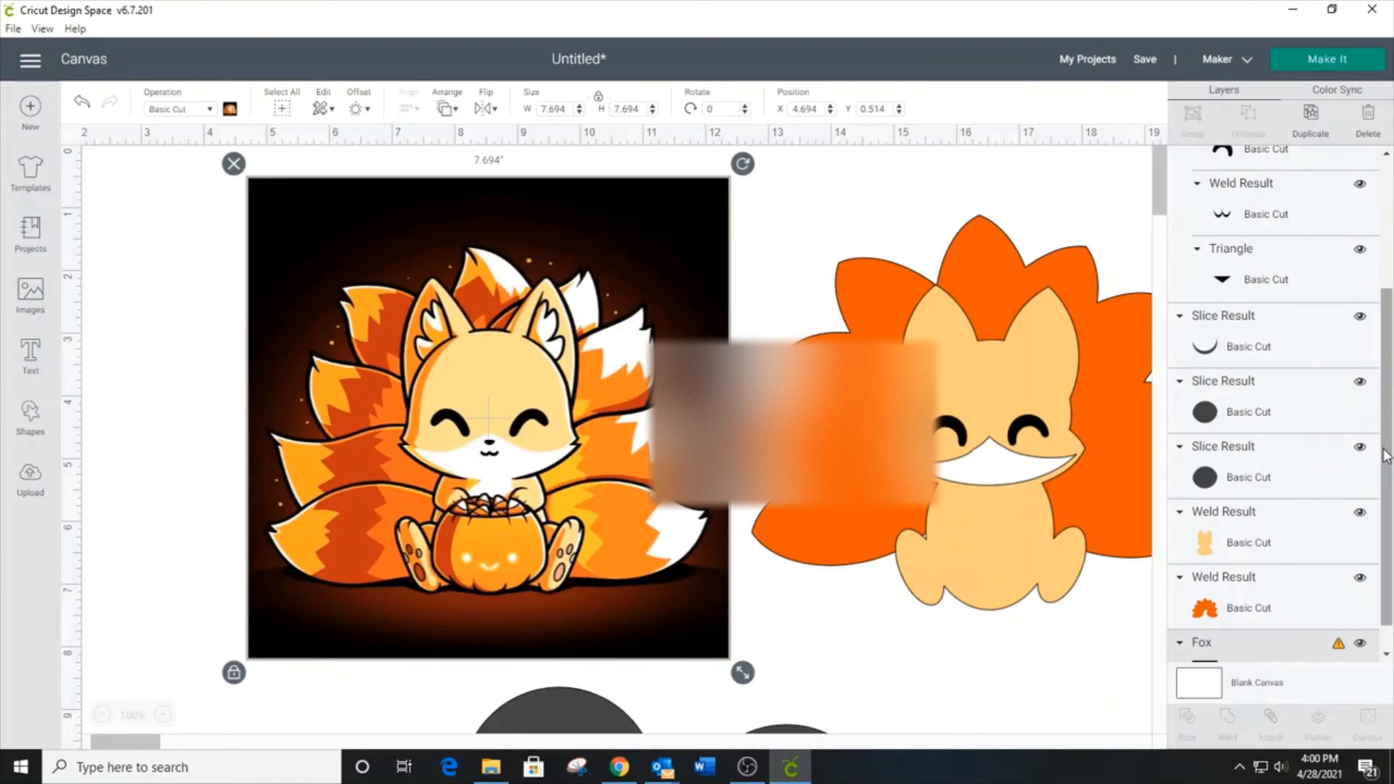
left_click(1270, 166)
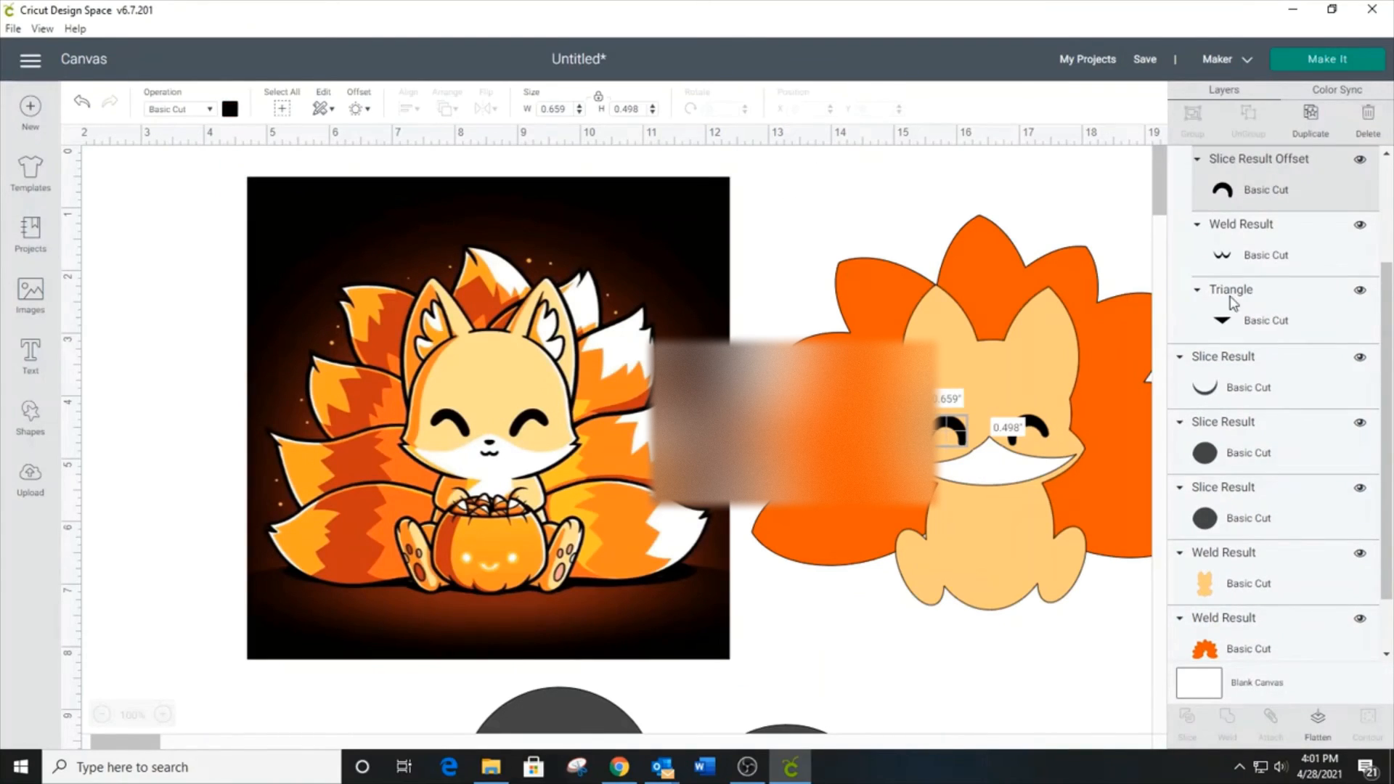
scroll(1365, 276, "up", 5)
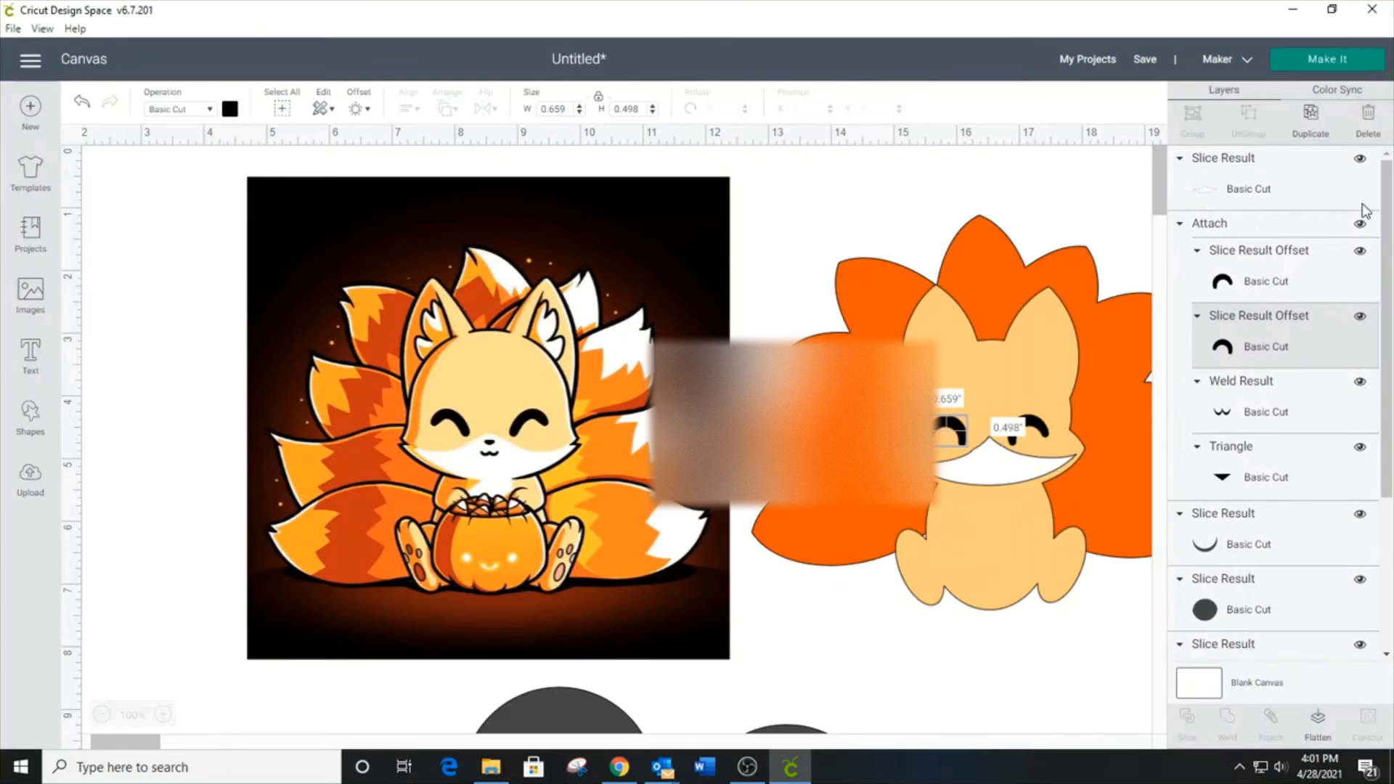
left_click(1267, 228)
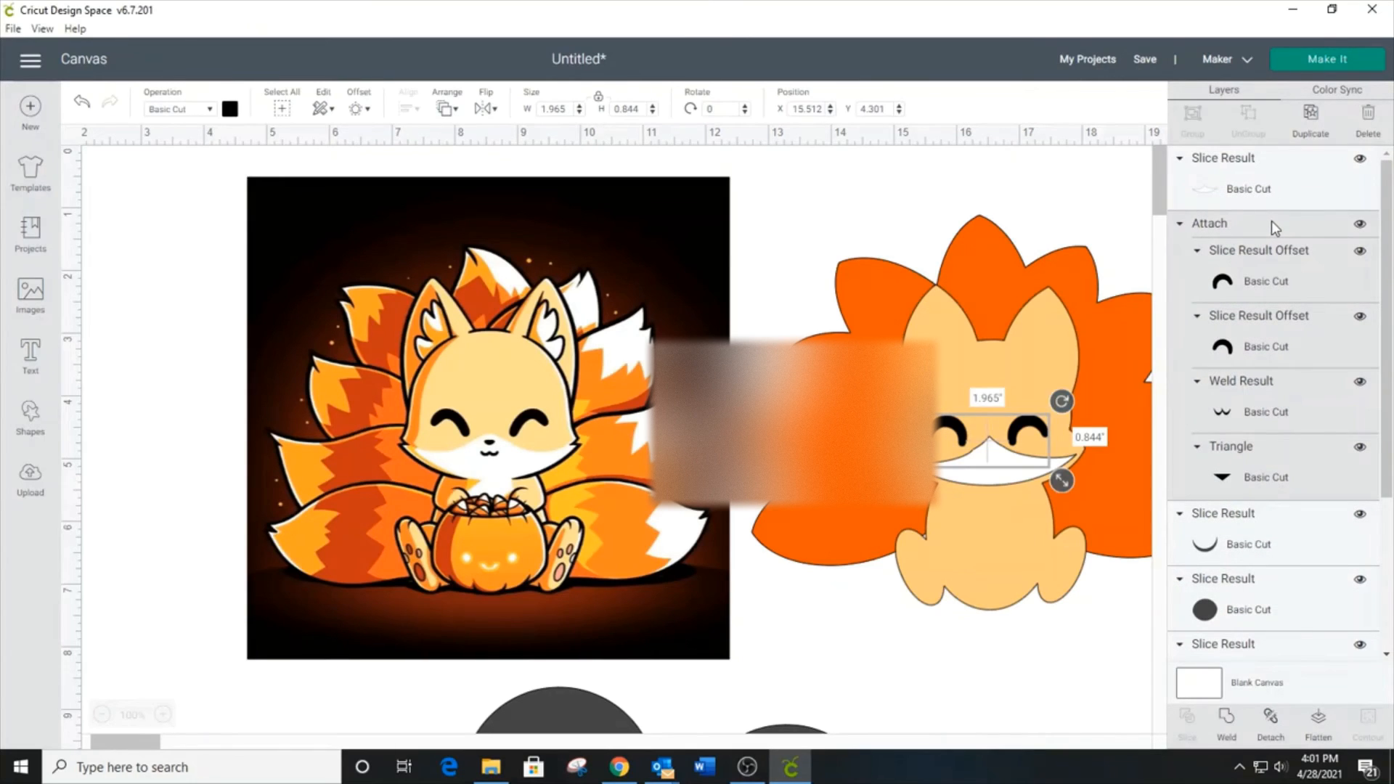
left_click(1248, 174)
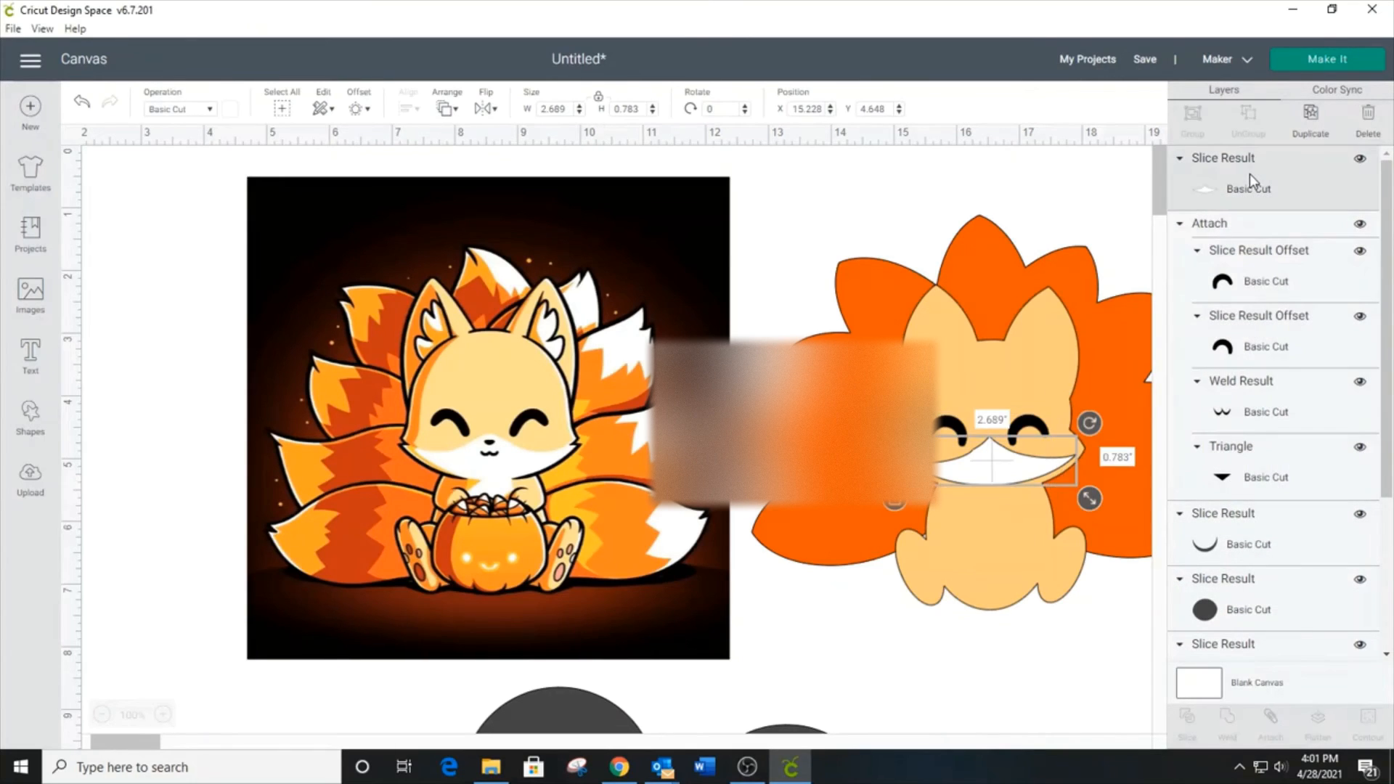
left_click(445, 109)
left_click(516, 156)
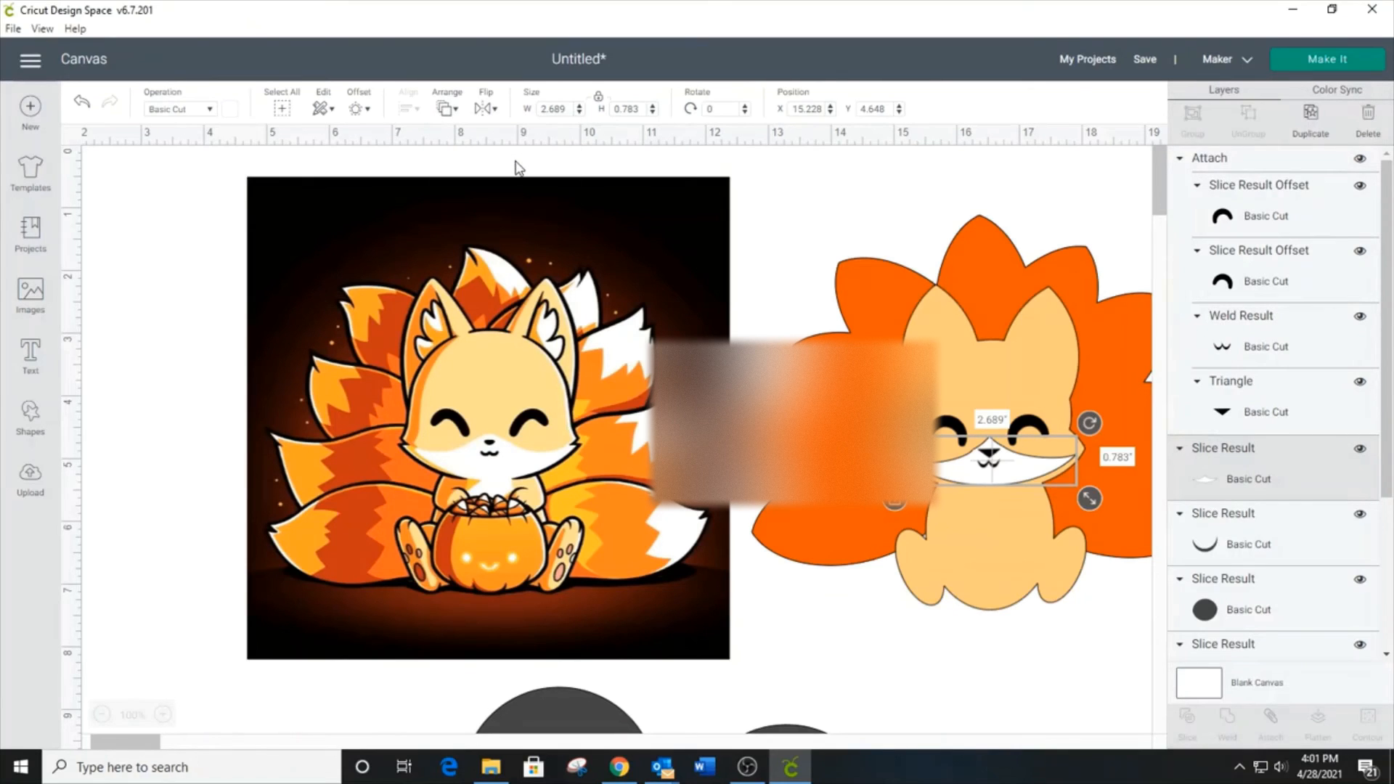
left_click(1074, 664)
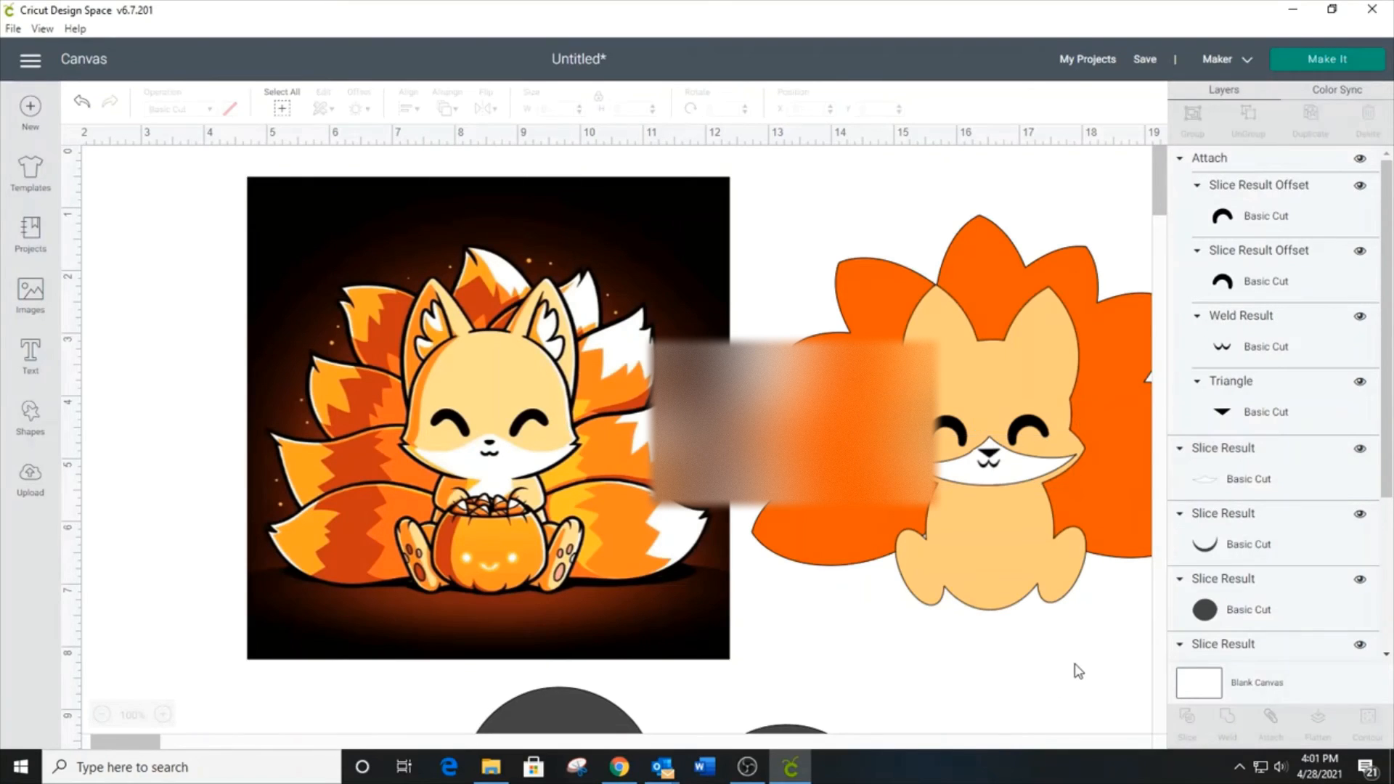
Step: Rotate the white muzzle piece to 3.58° and nudge the attached facial features to about X 15.568, Y 4.314
left_click(1040, 476)
left_click(1034, 469)
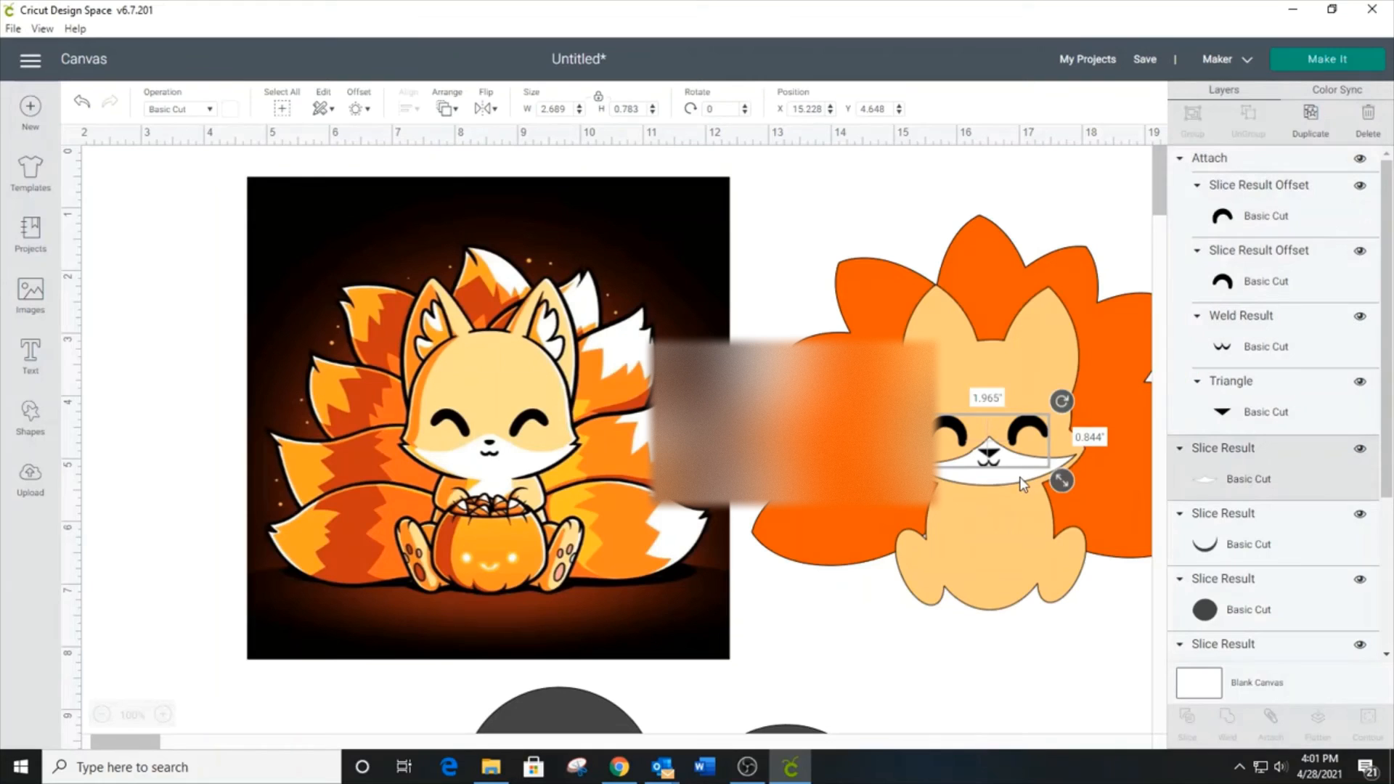
left_click_drag(1095, 429, 1073, 443)
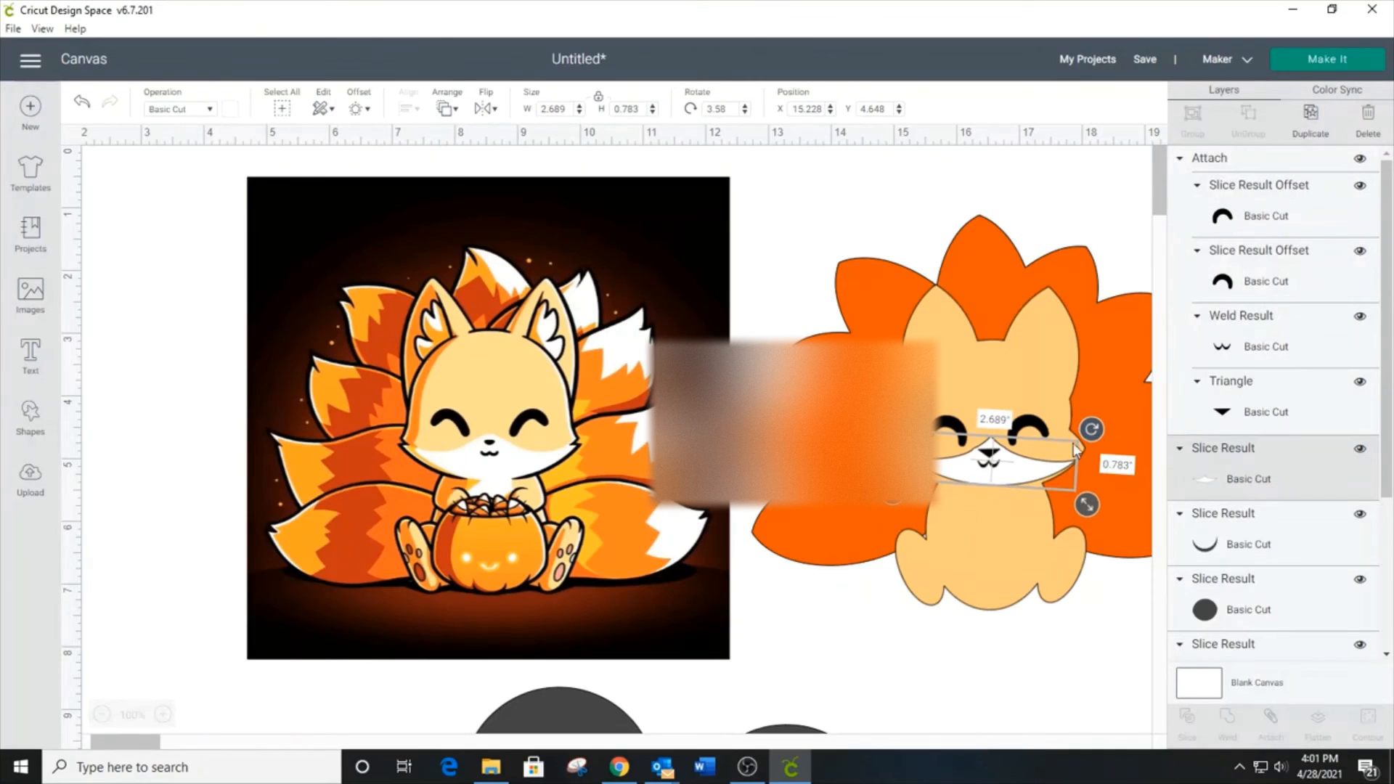
left_click(1033, 471)
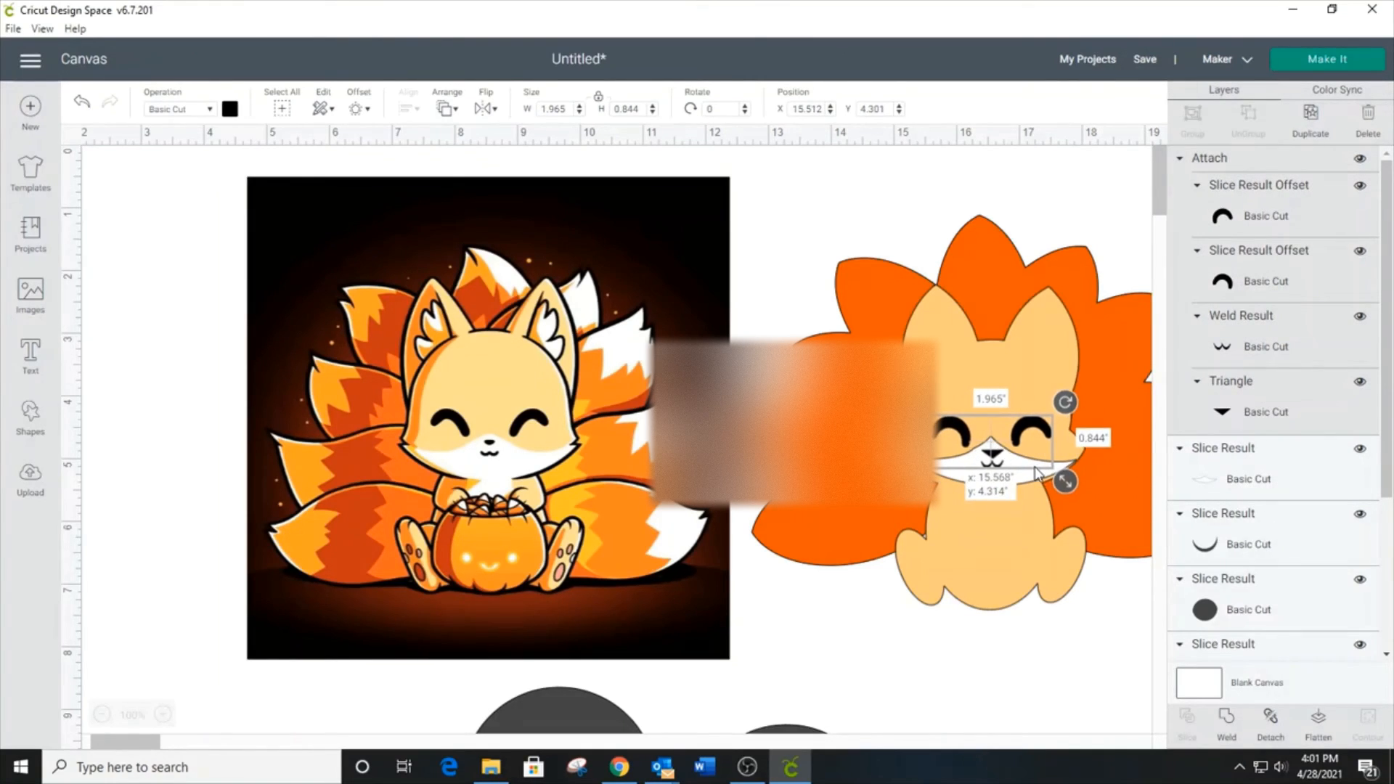
left_click(1132, 616)
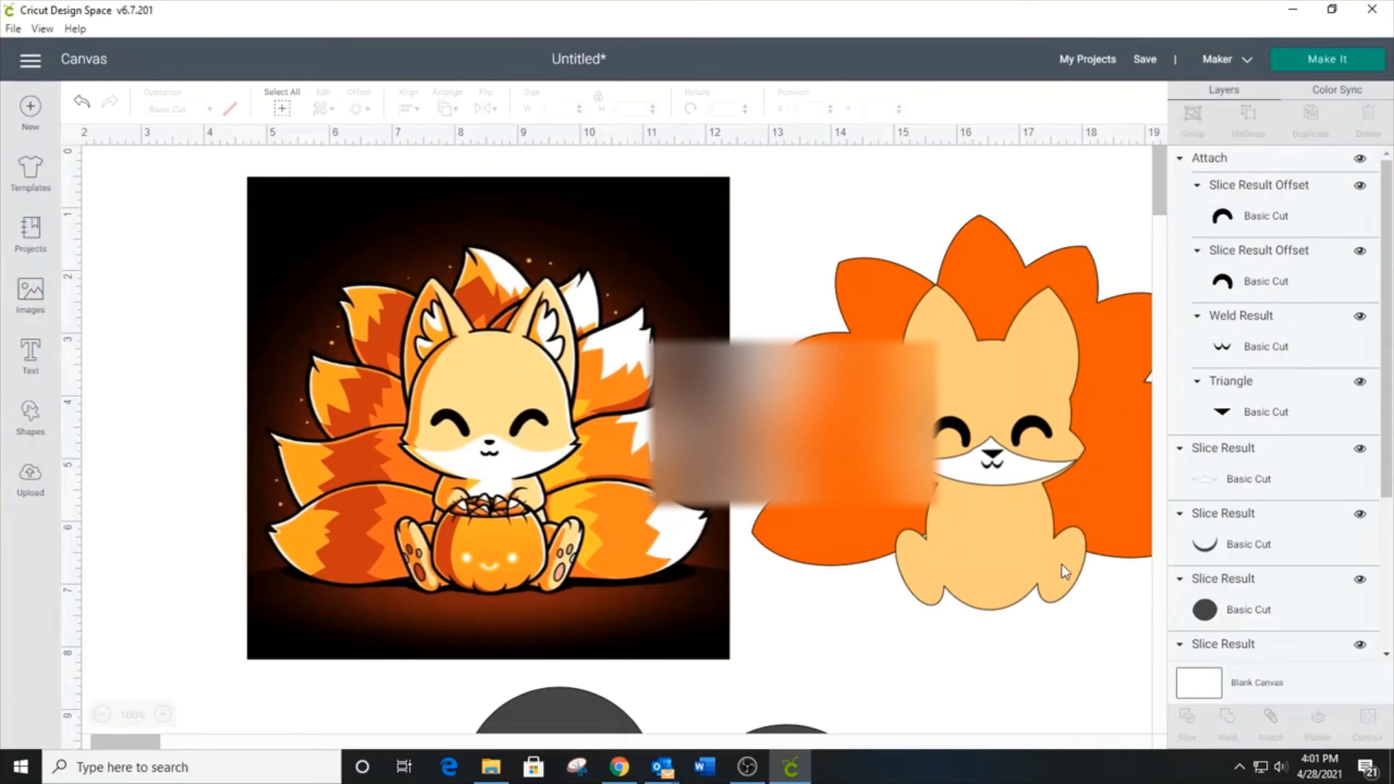
Step: Rotate the white muzzle piece slightly back counterclockwise and nudge the attached facial features slightly to the left
left_click(1032, 482)
left_click(1007, 483)
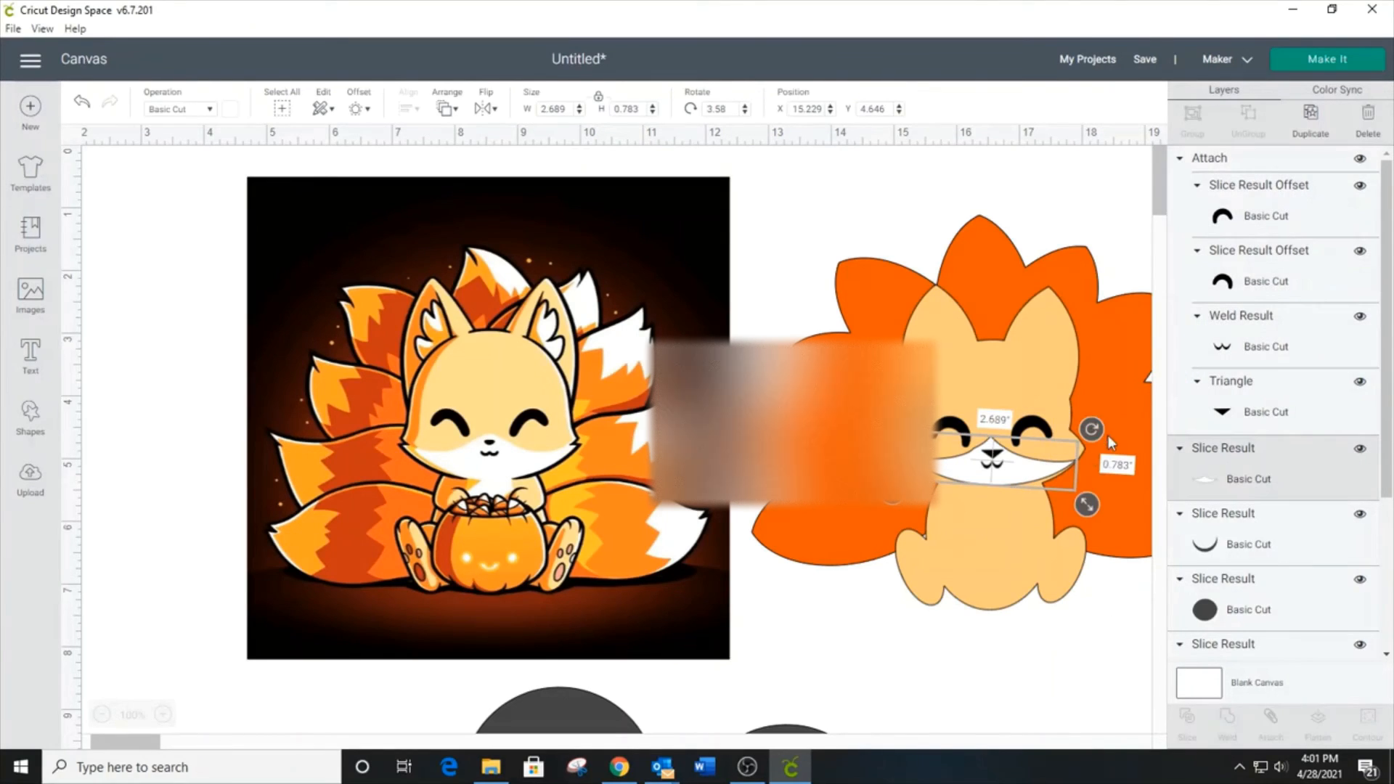
left_click_drag(1097, 428, 1096, 426)
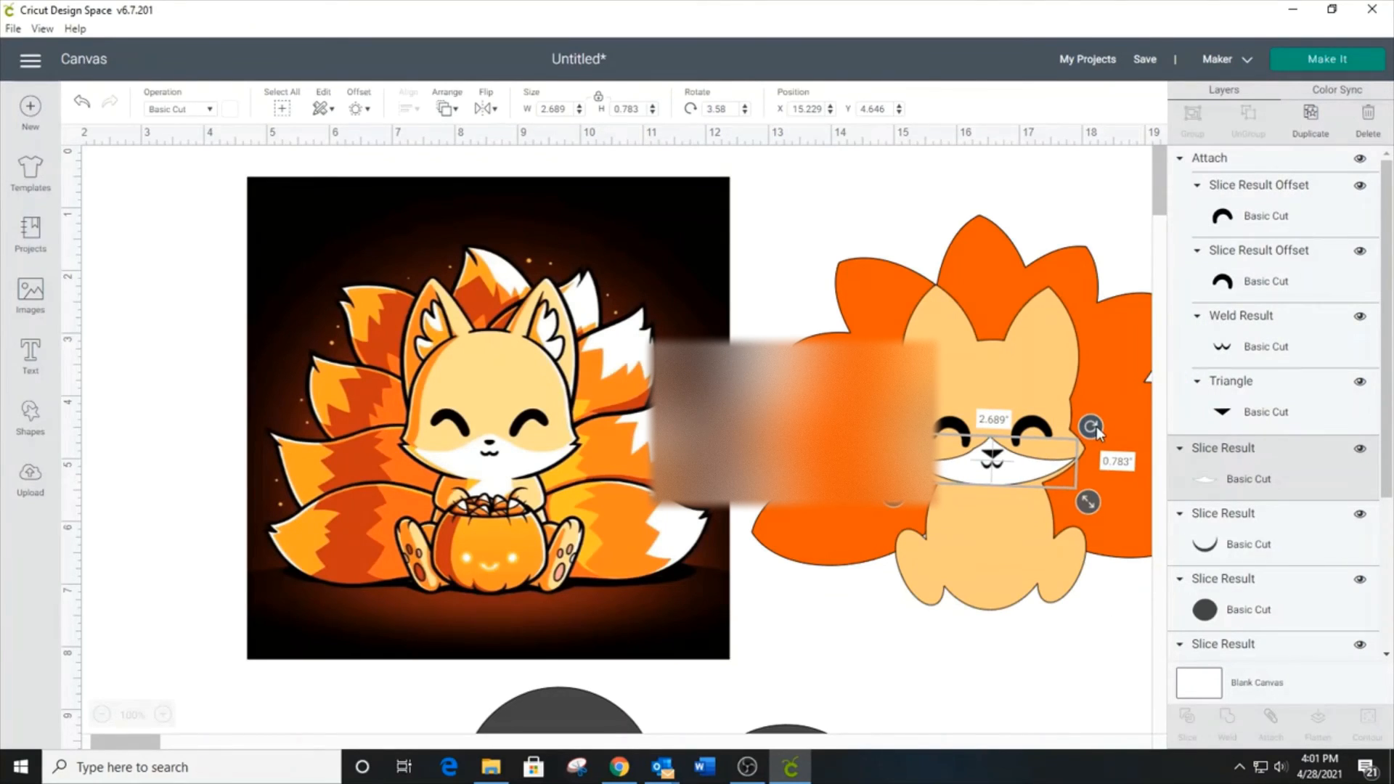
left_click(1041, 474)
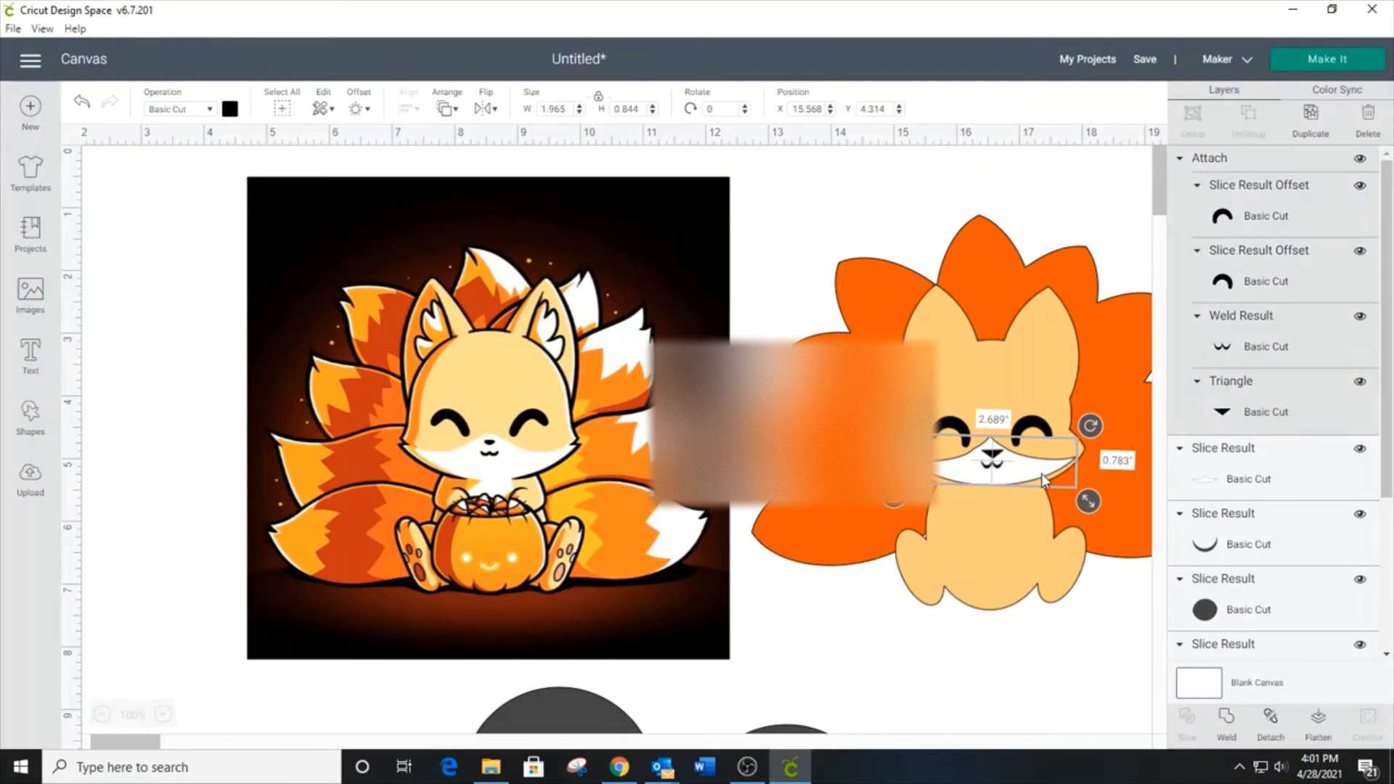
left_click(1136, 618)
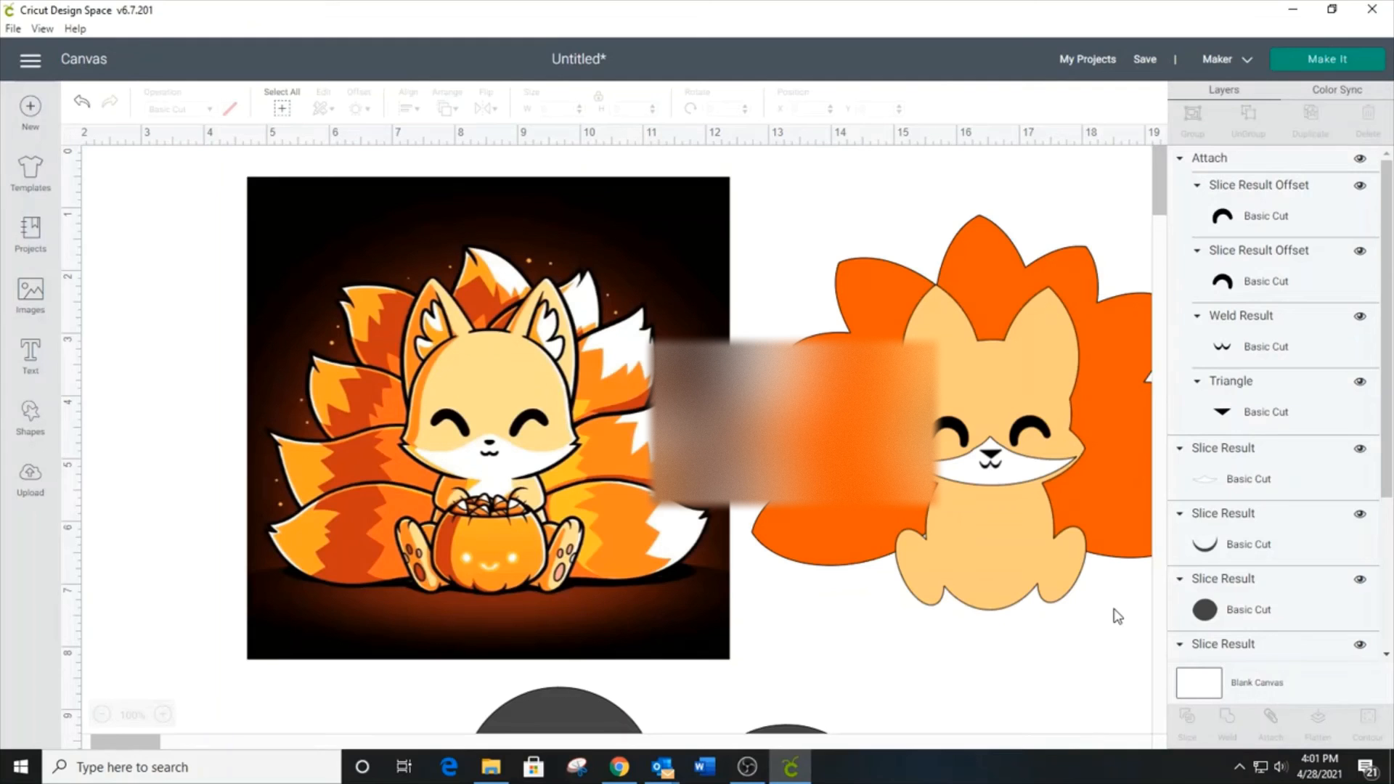
Step: Delete the leftover dark circular pieces and the crescent beneath the reference image
scroll(902, 694, "down", 2)
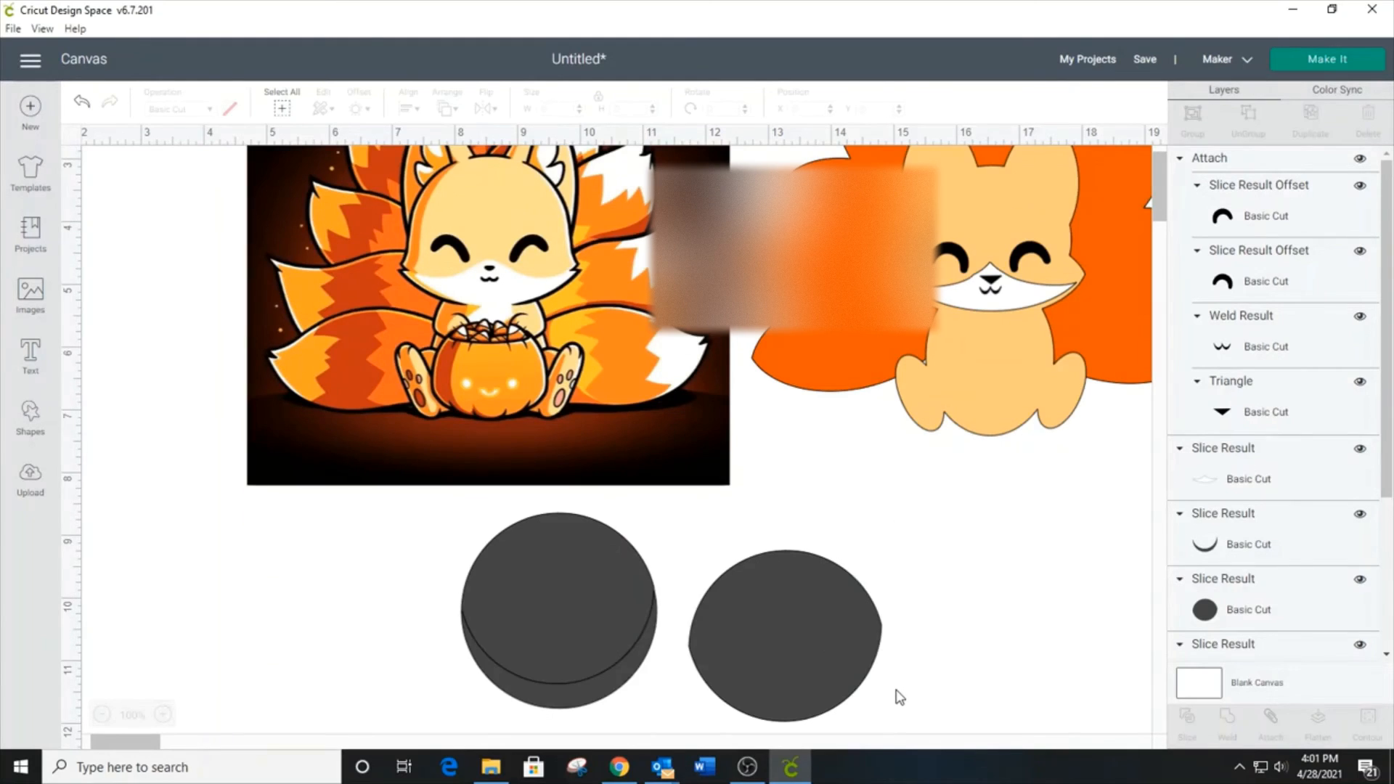
left_click(803, 650)
left_click_drag(683, 542, 456, 506)
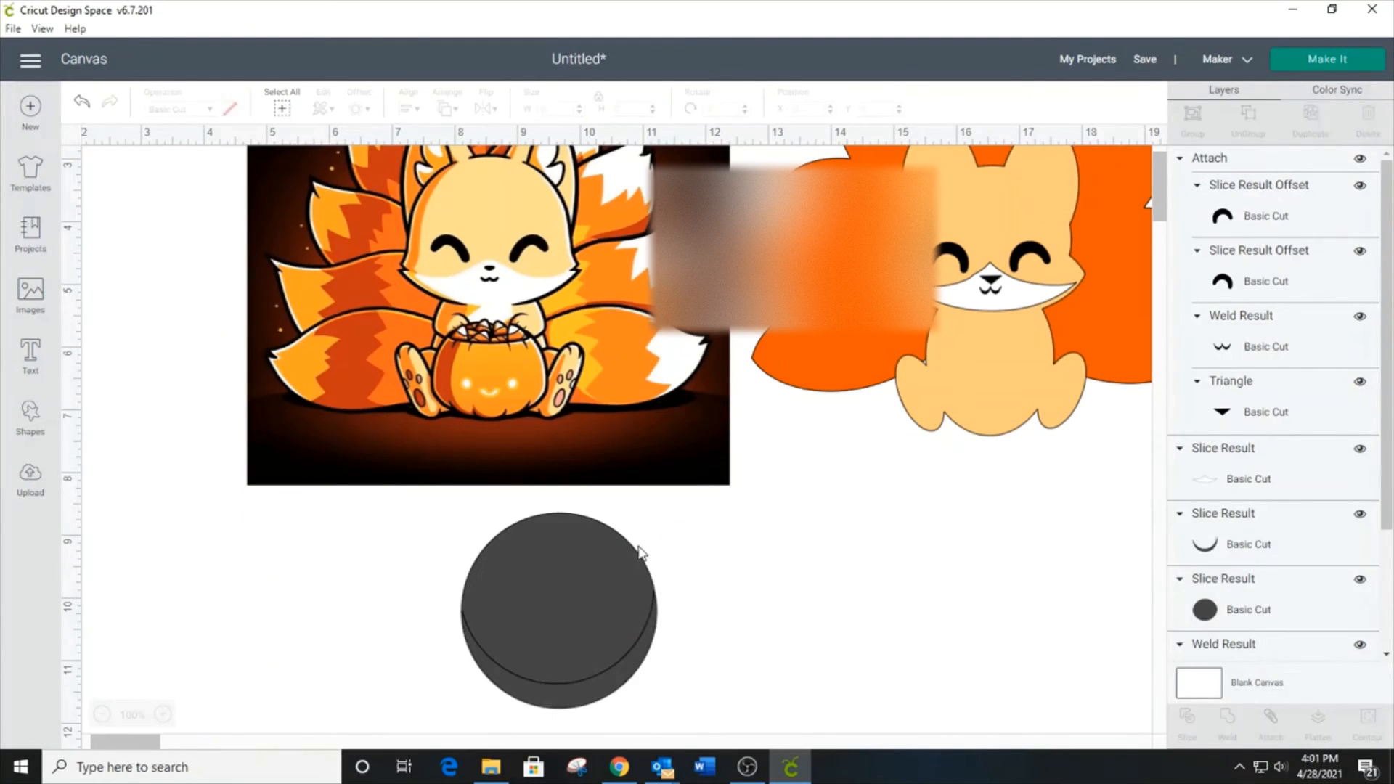
left_click(448, 502)
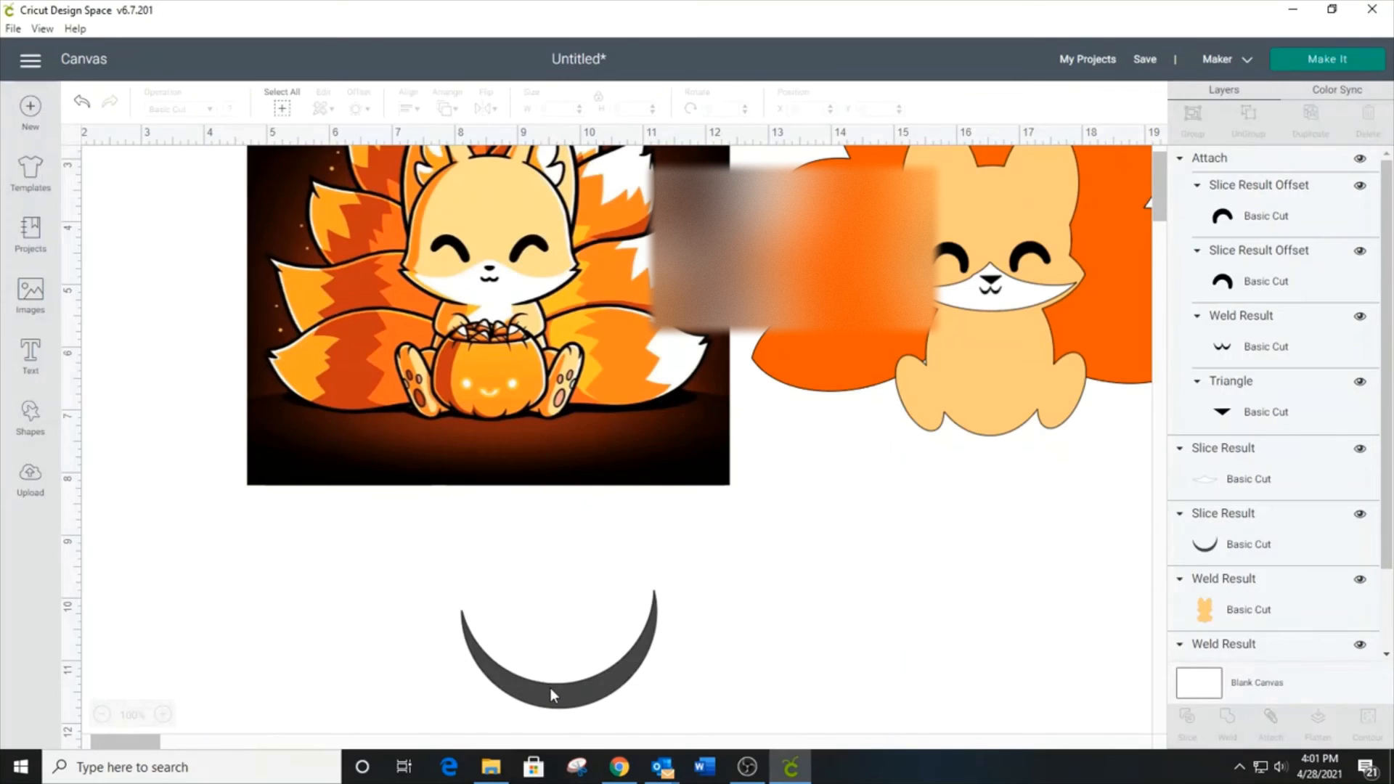
left_click(550, 687)
left_click(452, 576)
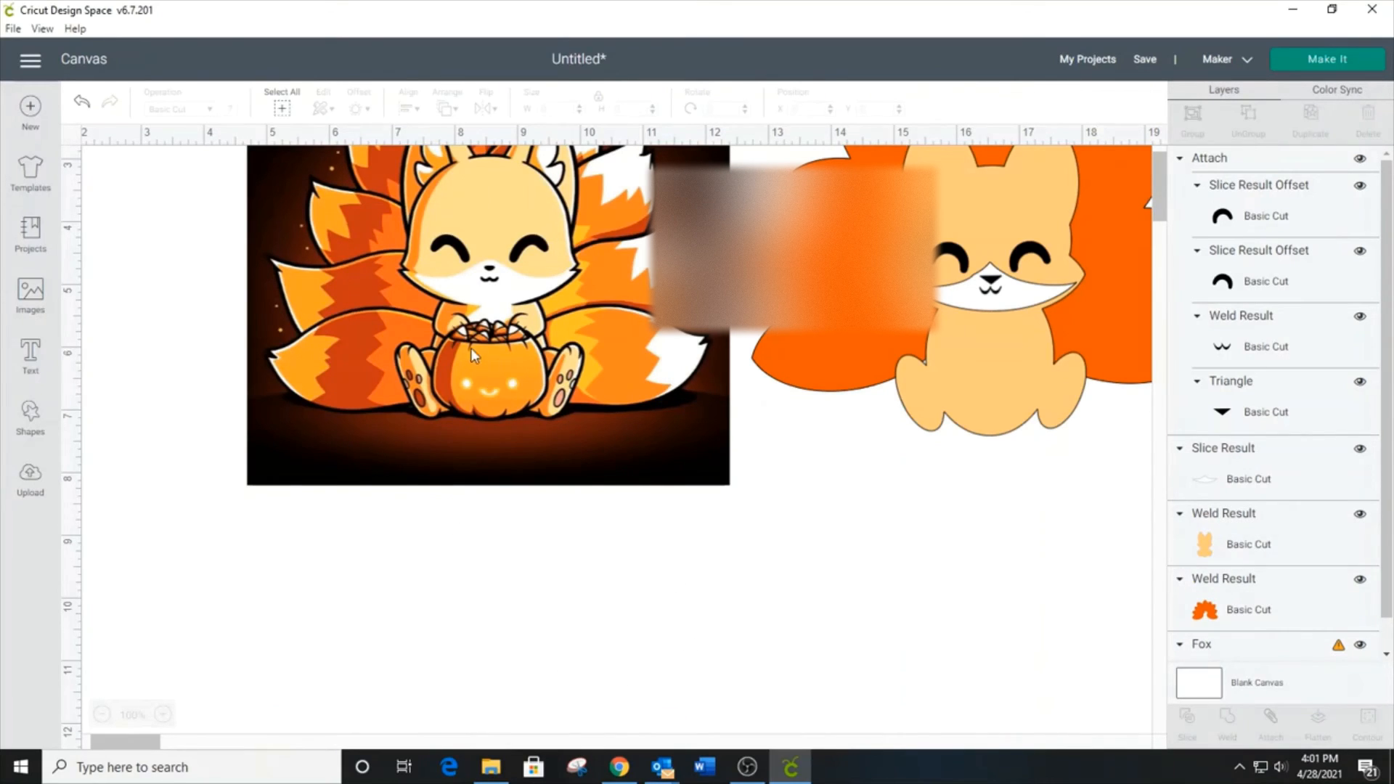
Step: Add a pentagon at about X 12.422, Y 8.333, and cover its upper part with a widened, unlocked square at about X 12.13, Y 6.514
left_click(29, 427)
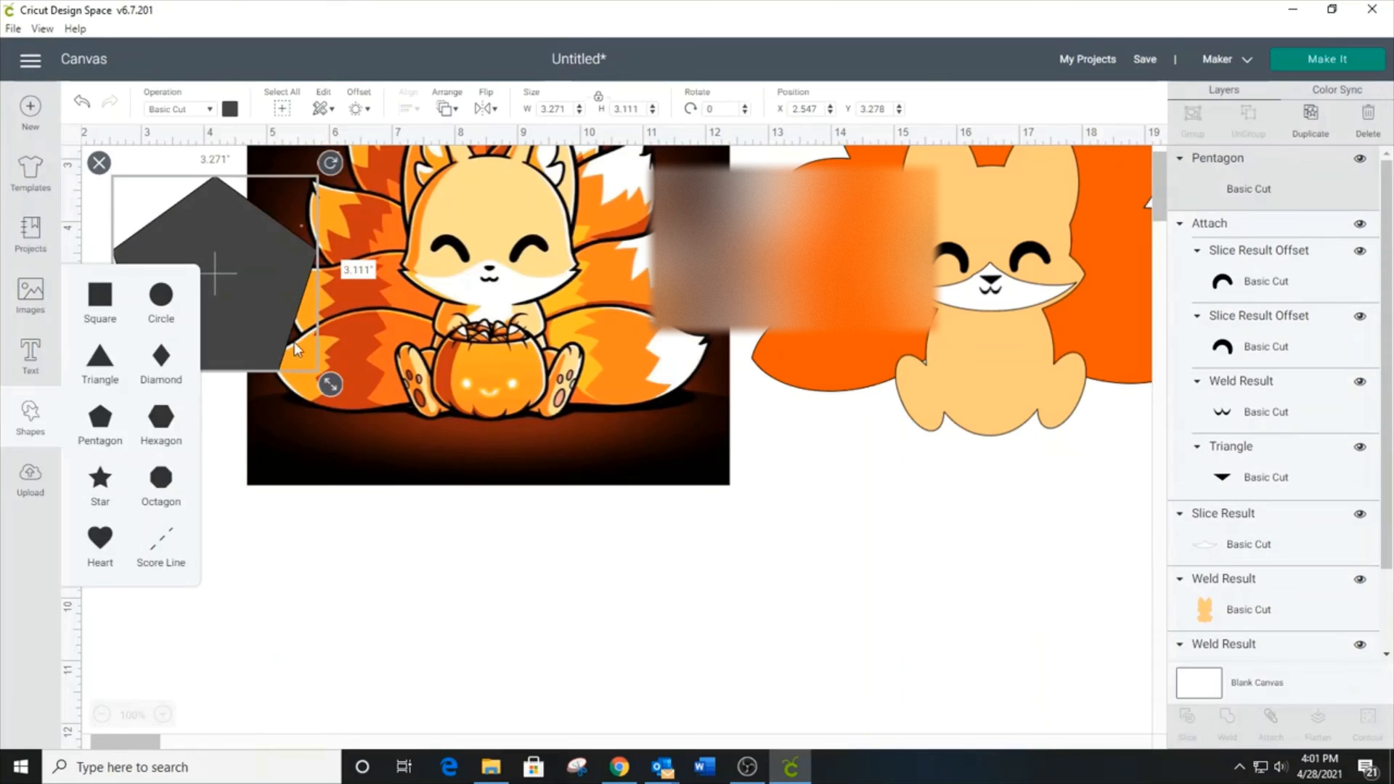
left_click_drag(294, 342, 889, 635)
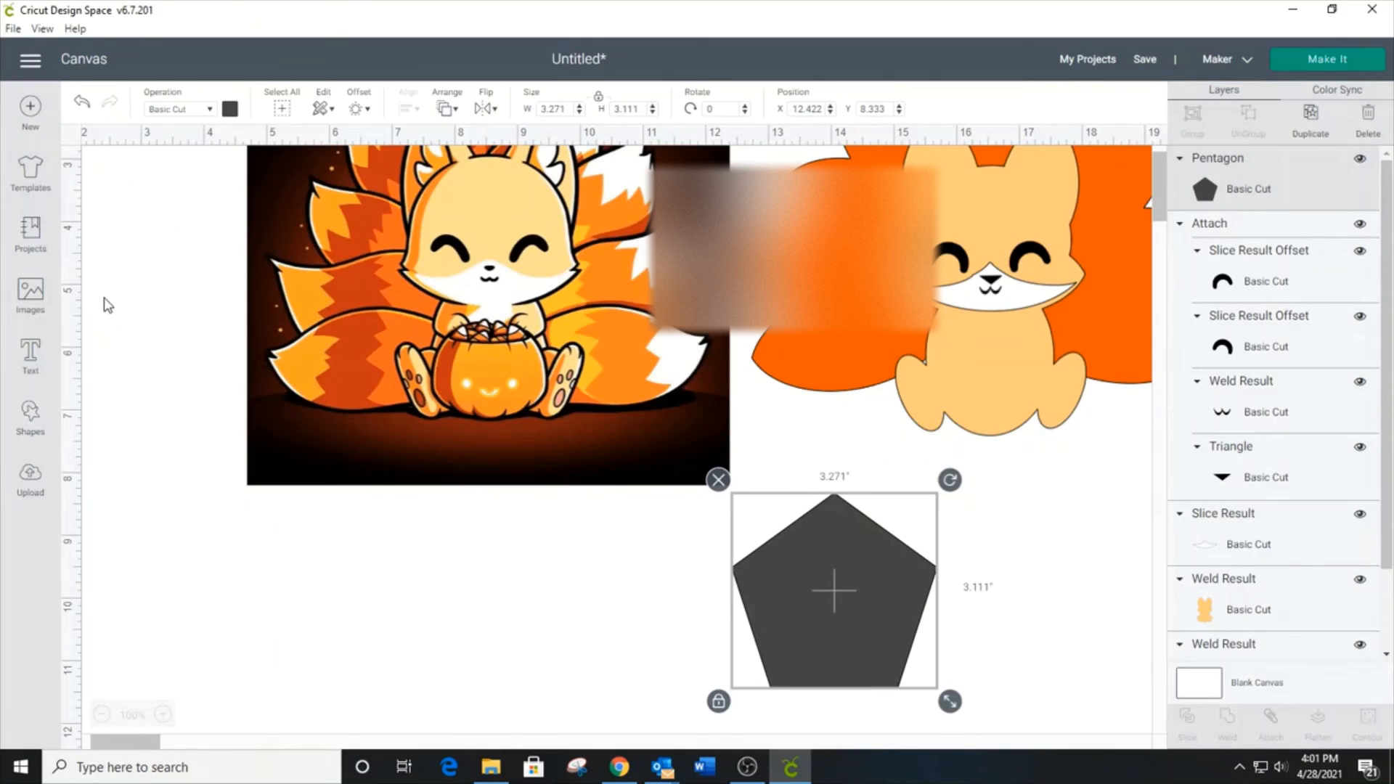
left_click(100, 297)
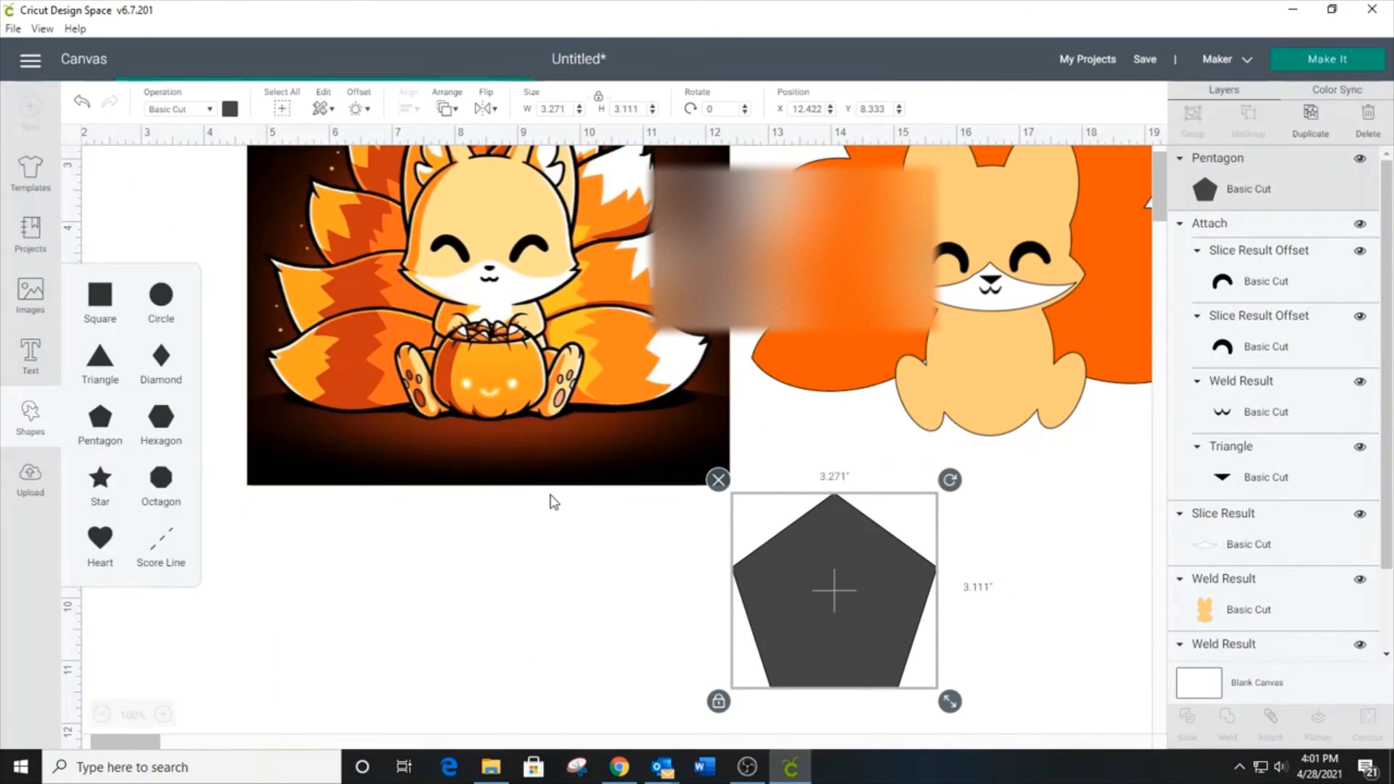
left_click_drag(291, 349, 861, 524)
left_click(700, 586)
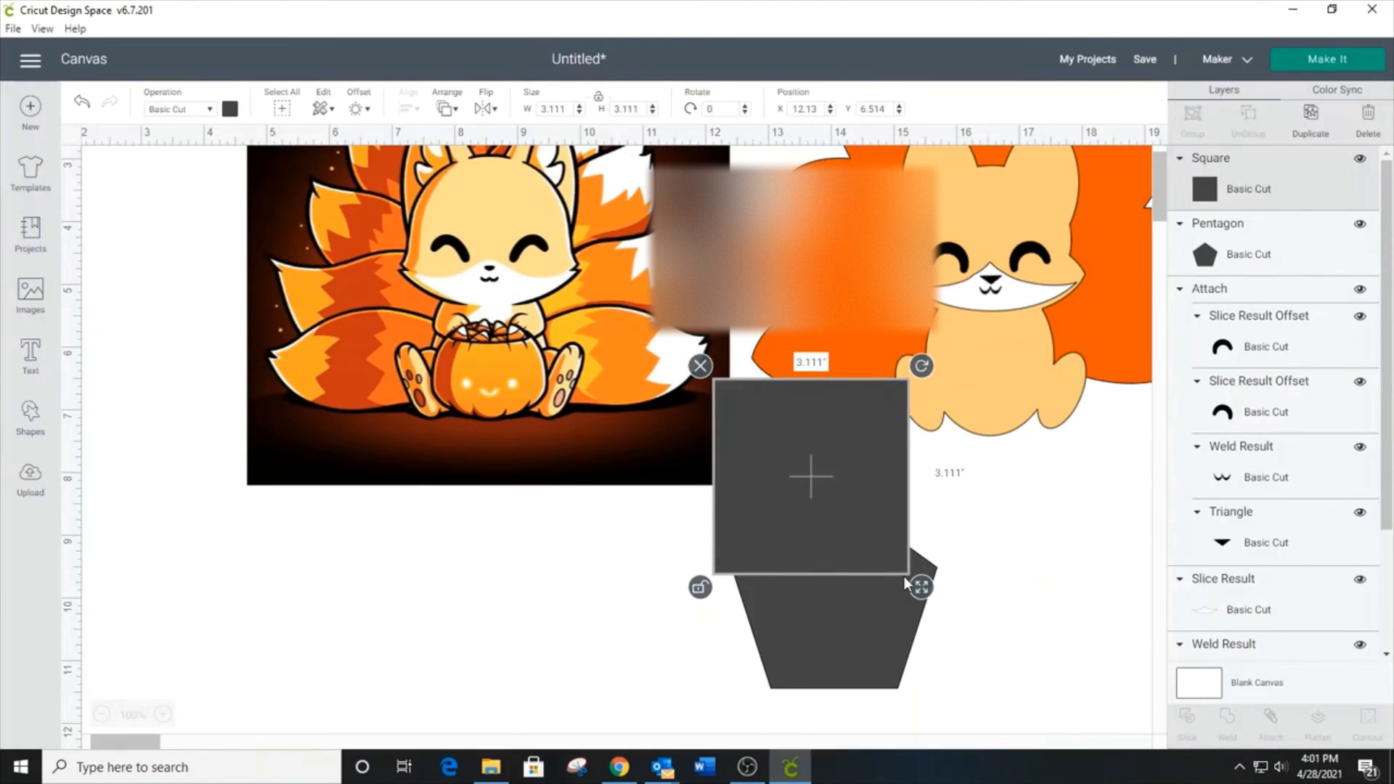
left_click_drag(921, 587, 997, 588)
Step: Widen the square to about 4.236" so it spans the pentagon's upper part, and slice the pentagon with it
left_click_drag(976, 644, 833, 535)
left_click(1186, 721)
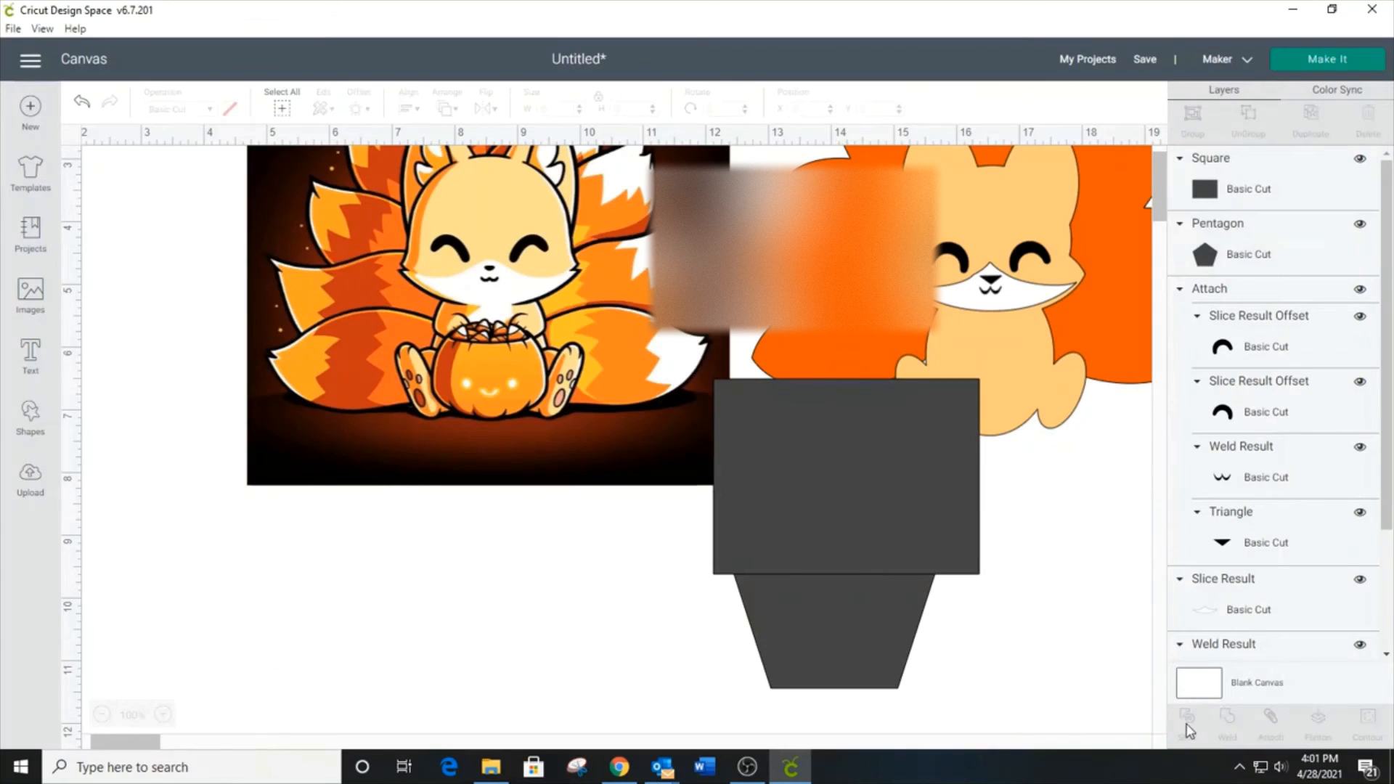
left_click(829, 528)
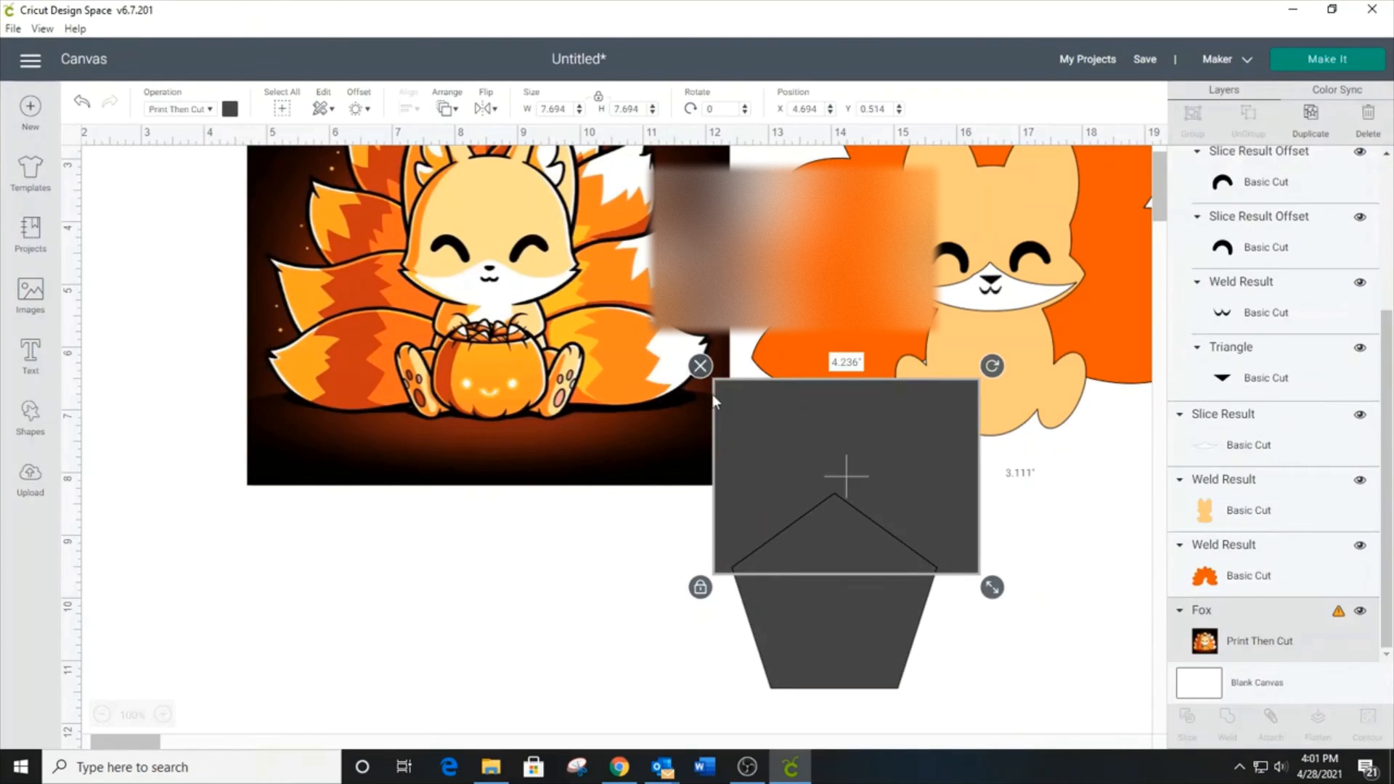
left_click(828, 537)
Step: Delete the leftover rectangle and triangle slice results, keeping only the trapezoid
left_click(704, 480)
left_click(811, 532)
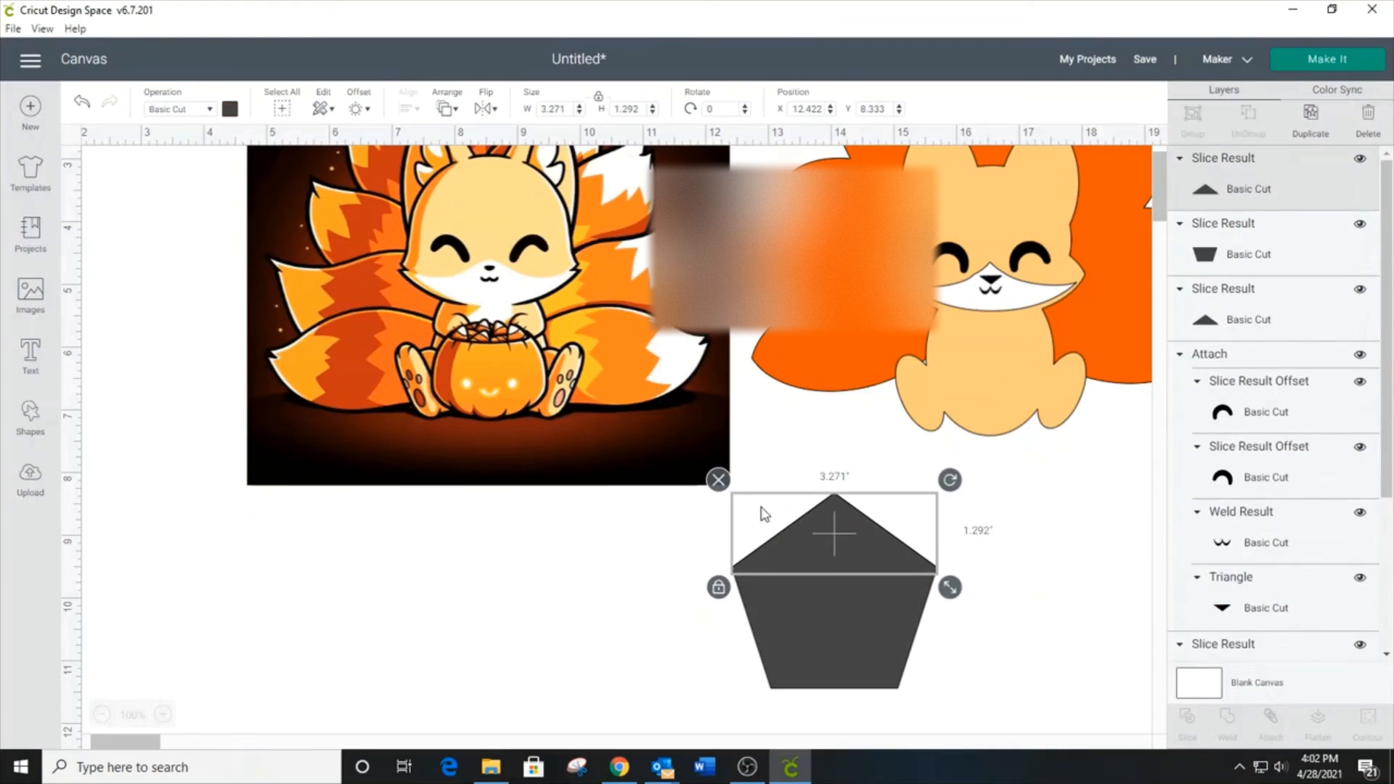
left_click(707, 483)
left_click(791, 519)
left_click(718, 479)
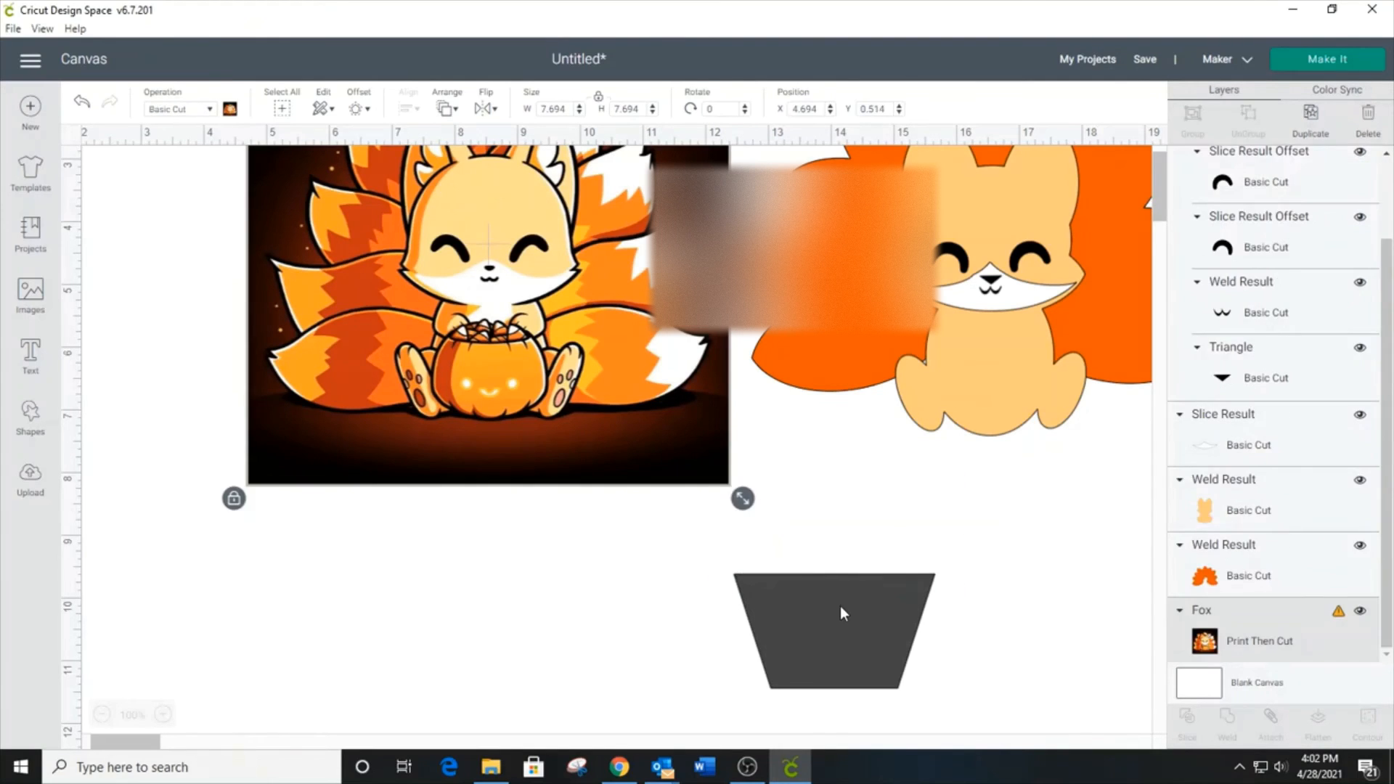
Step: Unlock the trapezoid's proportions, resize it to about 1.758" by 1.917", and place it on the fox's body at about X 15.664, Y 5.653
left_click(840, 608)
left_click_drag(789, 665, 843, 547)
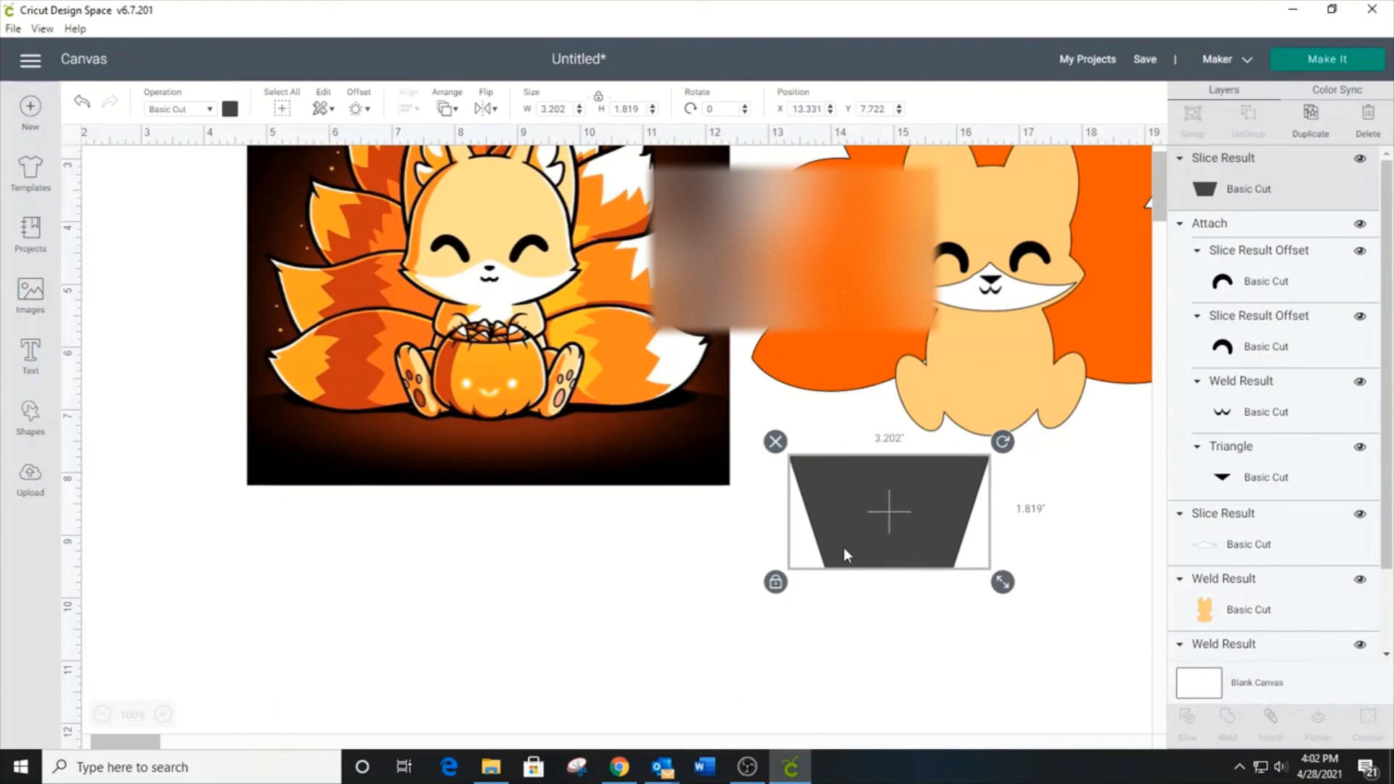
left_click(775, 581)
left_click_drag(1002, 581, 916, 629)
left_click_drag(838, 542, 981, 412)
left_click_drag(1058, 483, 1062, 461)
left_click_drag(991, 429, 995, 430)
left_click_drag(1061, 461, 1061, 457)
left_click_drag(992, 421, 991, 425)
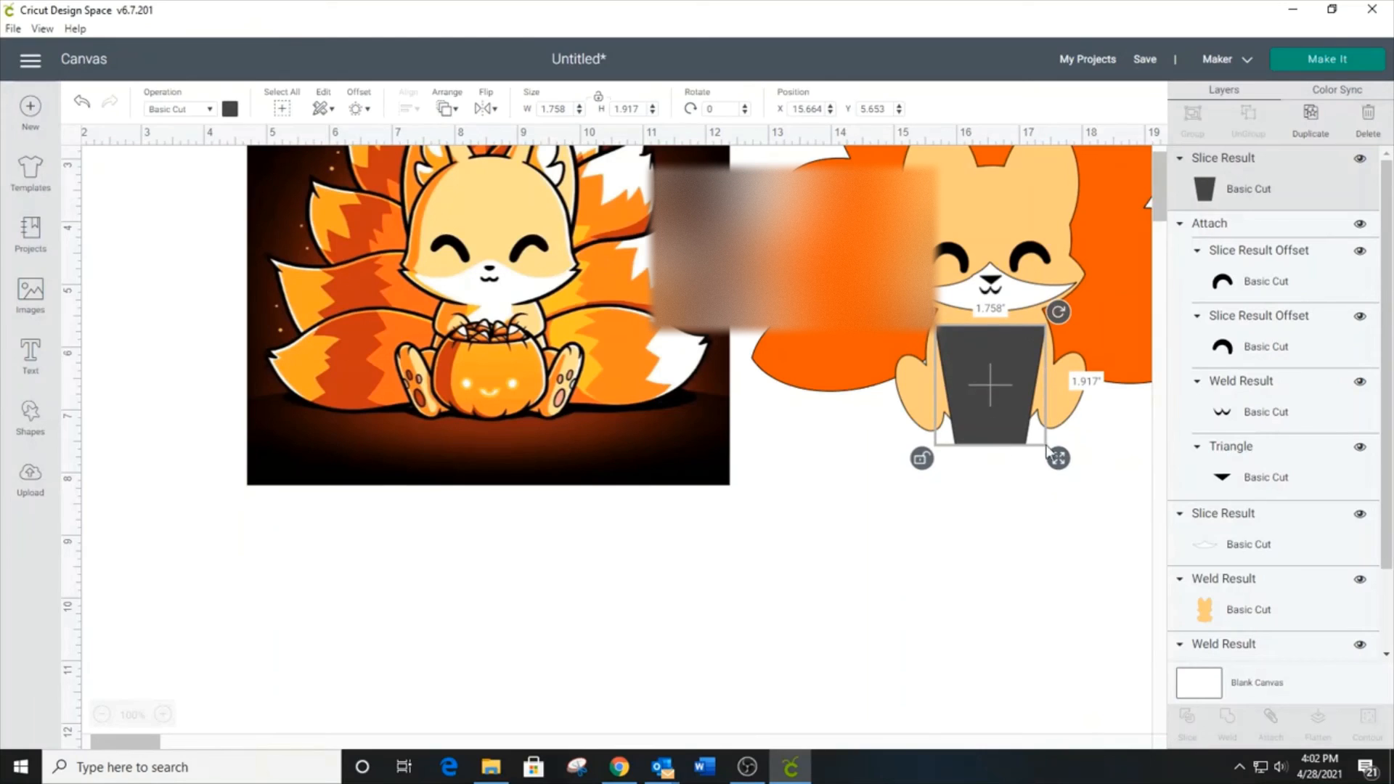
left_click(989, 530)
Step: Add a circle, flatten it into a thin ellipse about 1.833" wide, and lay it across the cup's upper edge
left_click(36, 428)
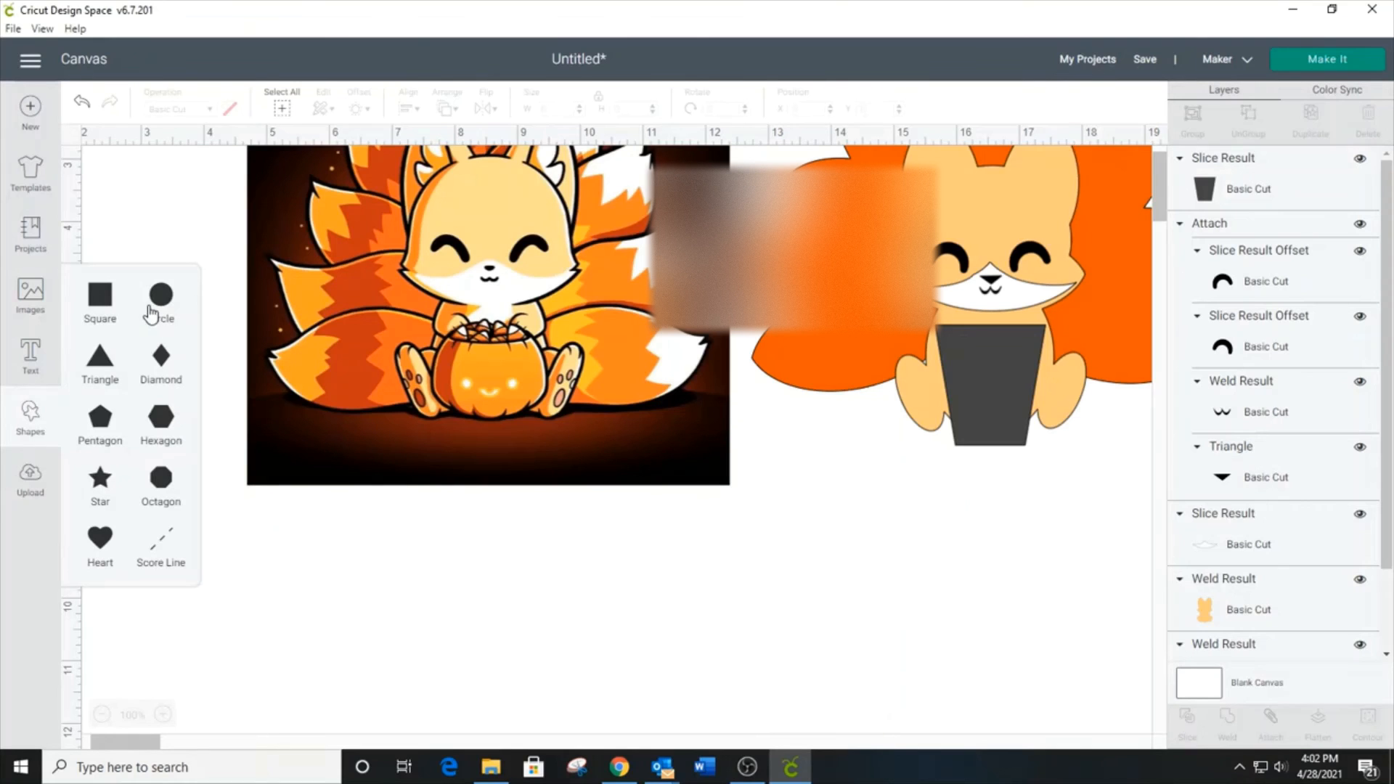
left_click(181, 328)
left_click_drag(263, 354, 817, 604)
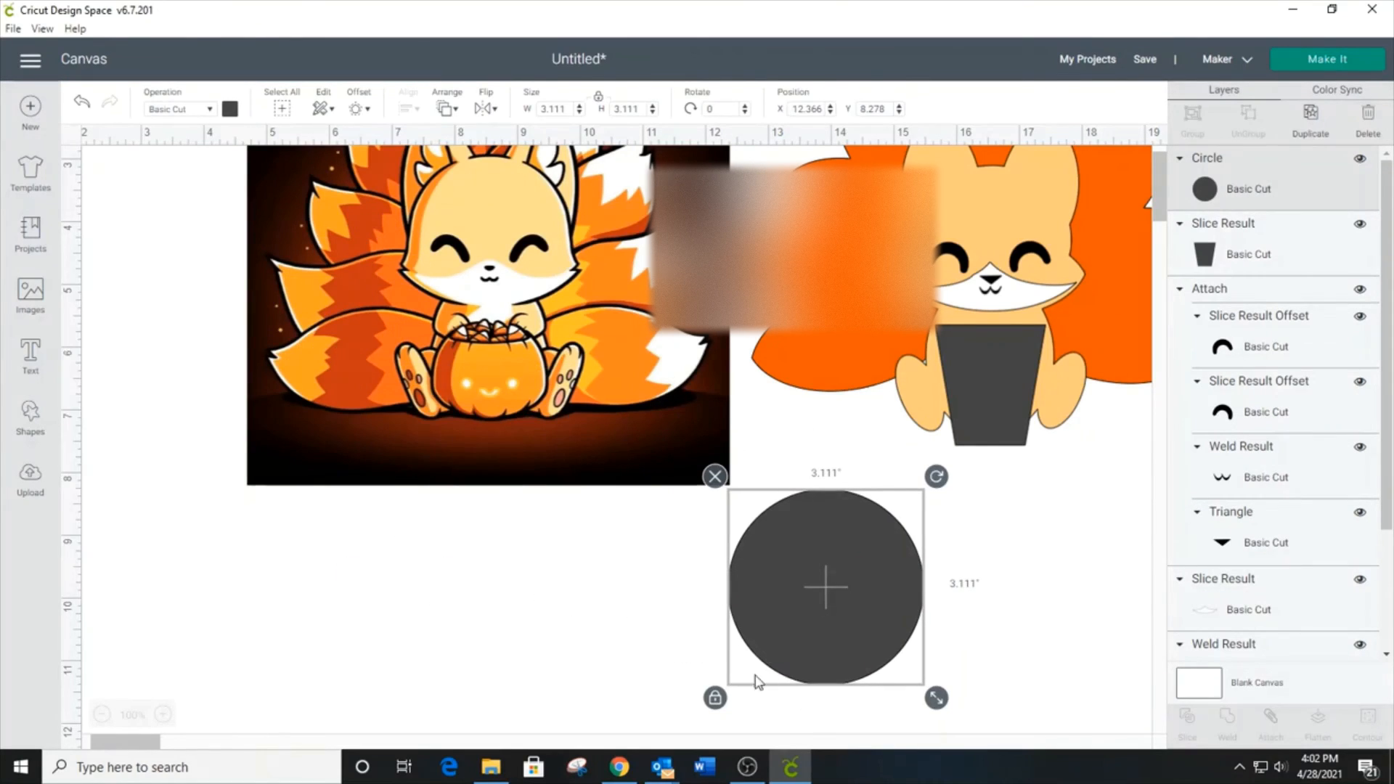
left_click_drag(942, 702, 1060, 344)
left_click(818, 516)
left_click(817, 500)
Step: Center the thin ellipse and cup horizontally, attach them, and nudge the cup to about X 15.644, Y 5.583
left_click(997, 378, "shift")
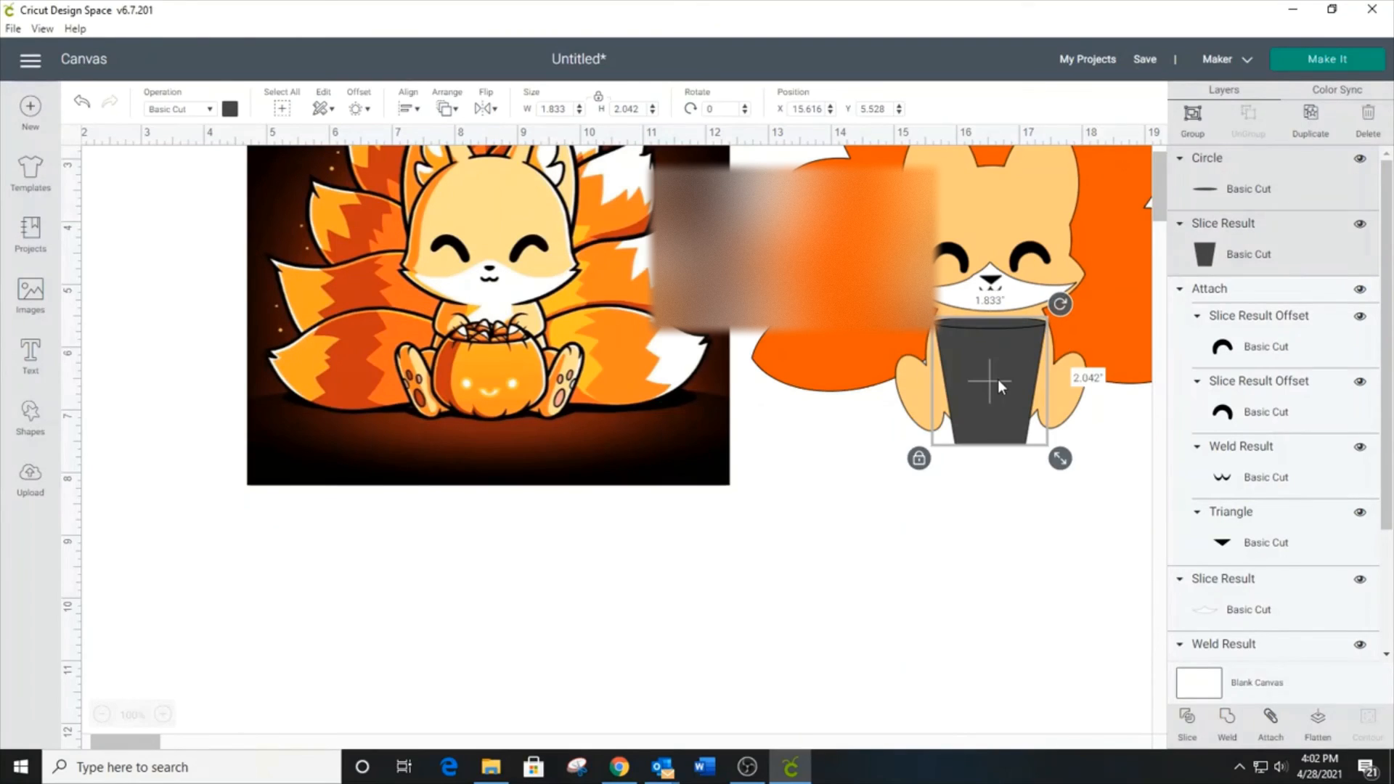
left_click(410, 108)
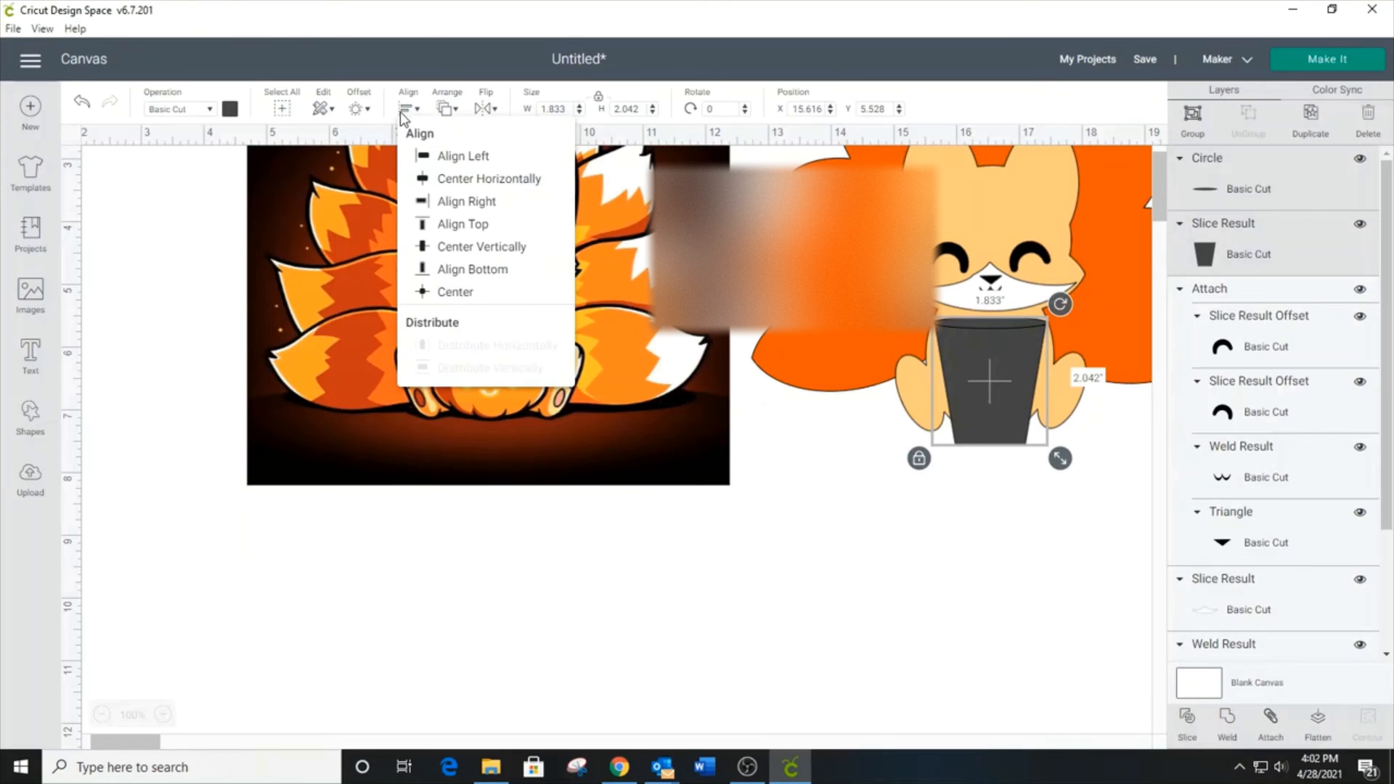
left_click(479, 180)
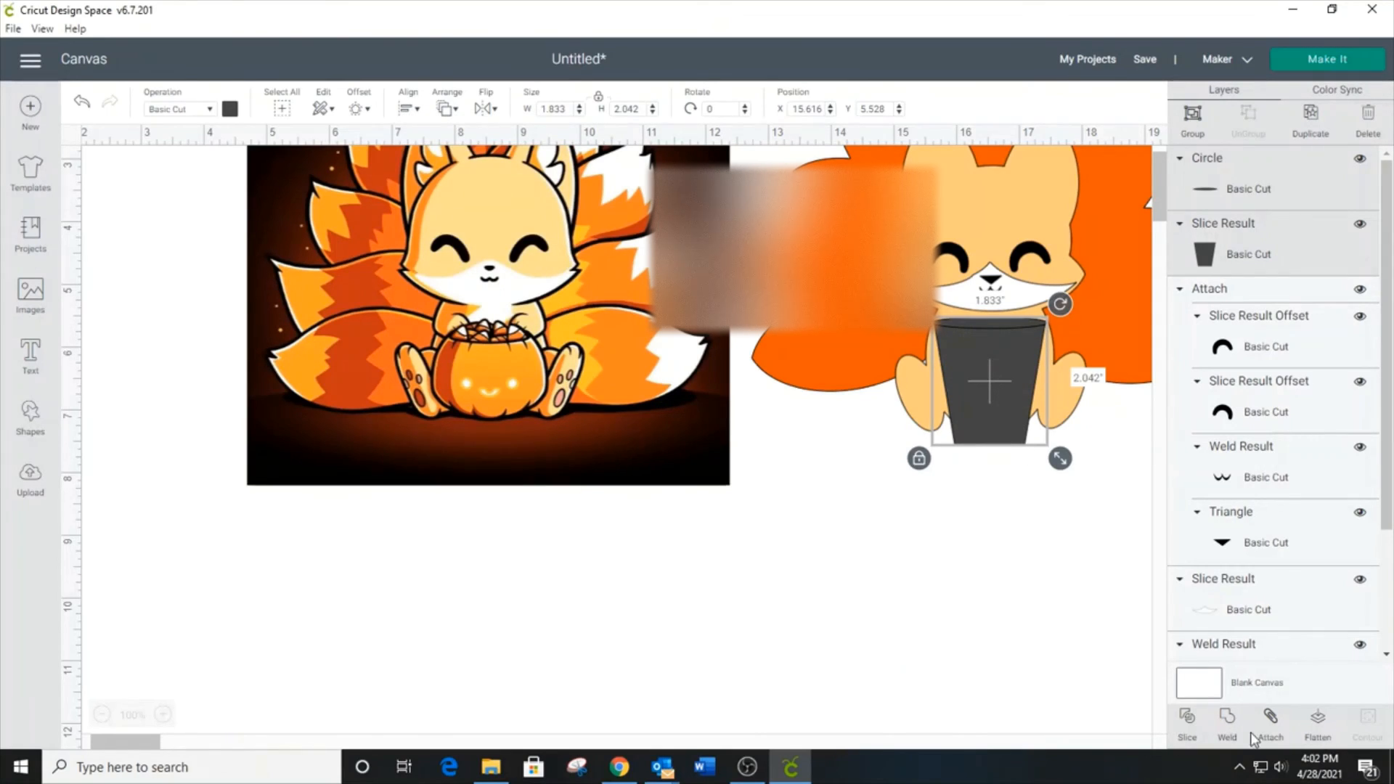
left_click(1270, 720)
left_click_drag(995, 408, 995, 412)
left_click(1010, 535)
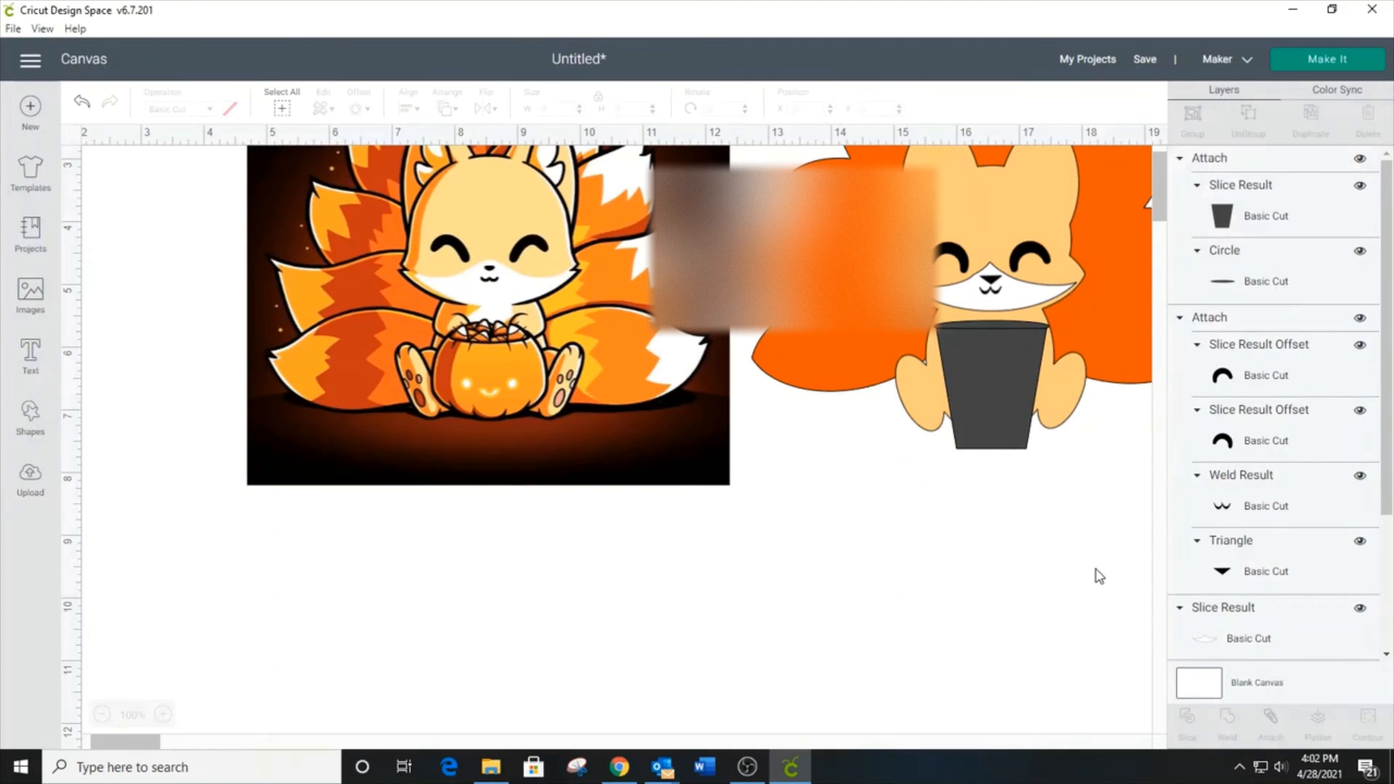
Step: Add another circle beside the reference image, shrink it to about 1.597", and color it white
scroll(1045, 555, "up", 1)
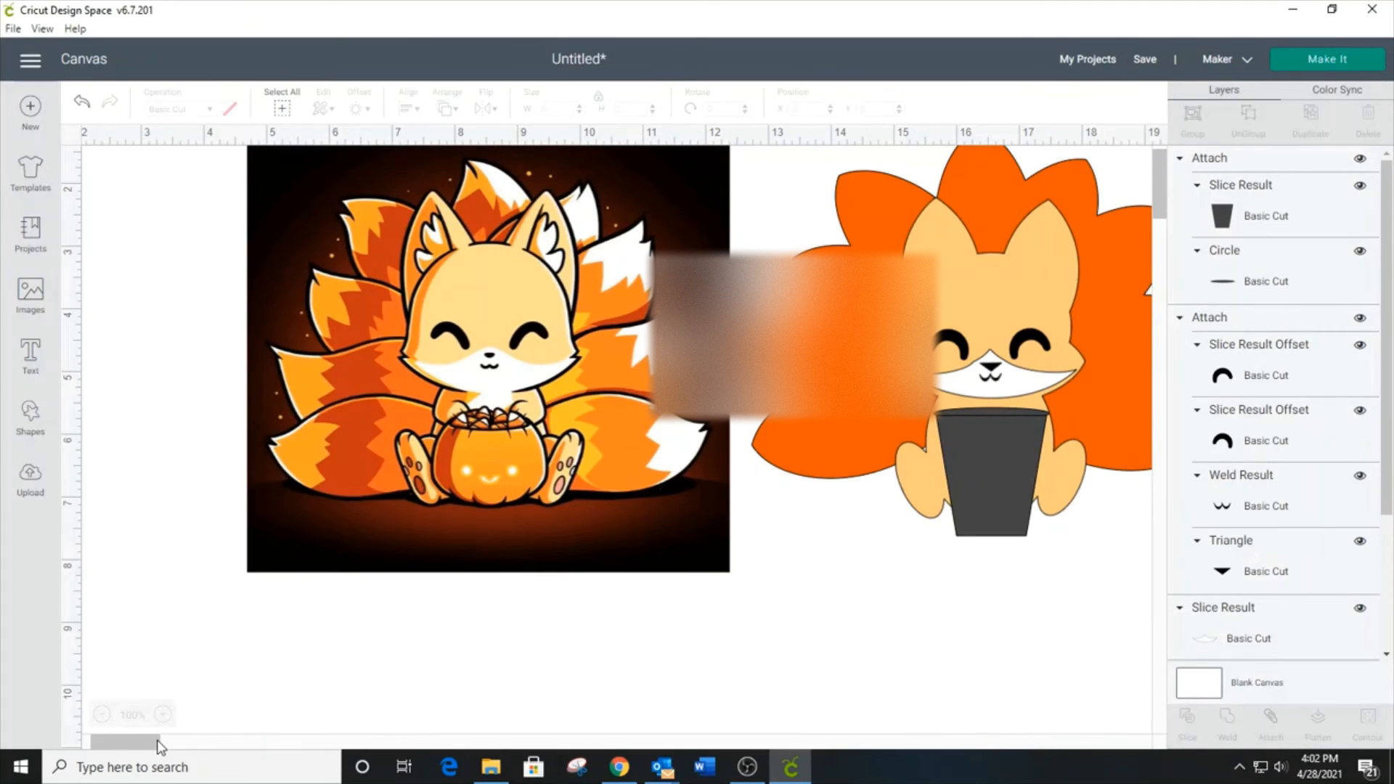
left_click(178, 741)
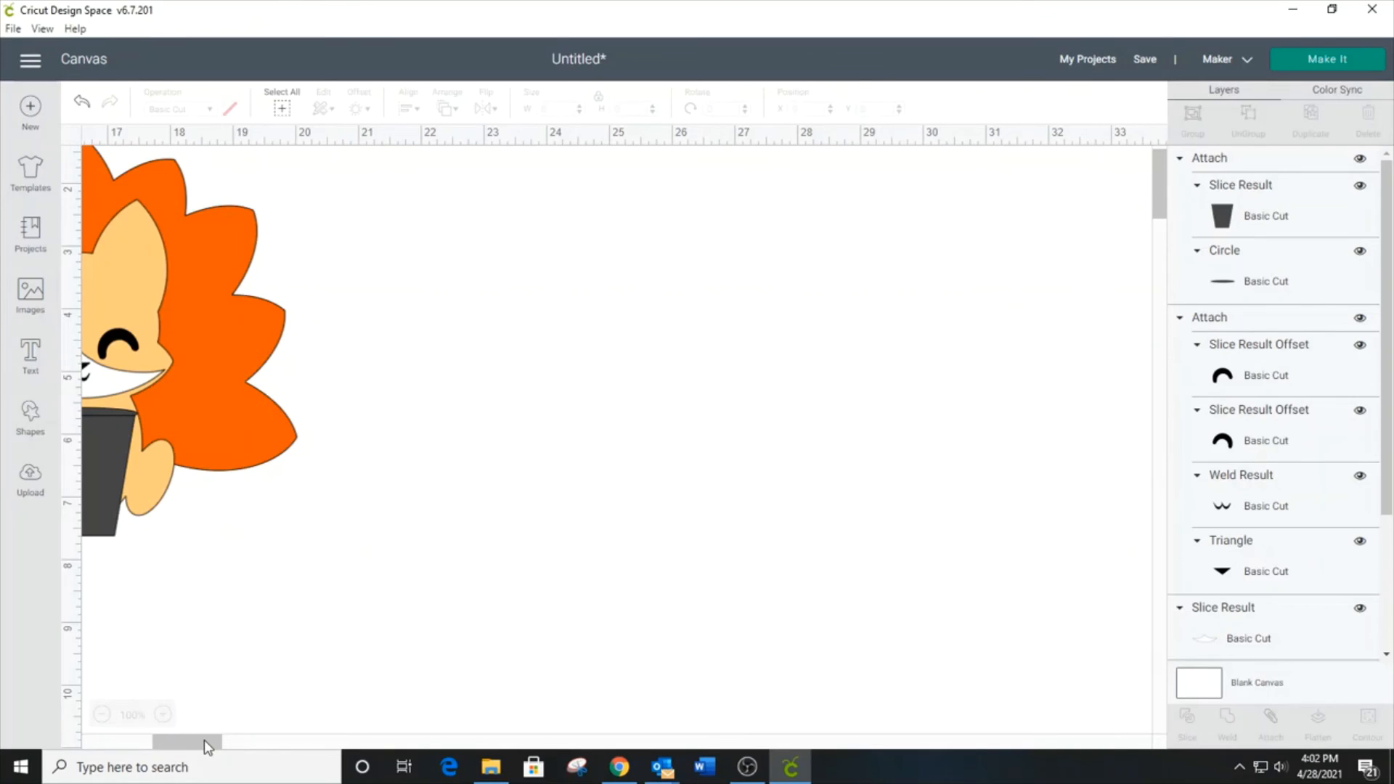
left_click(204, 741)
left_click_drag(199, 742, 108, 751)
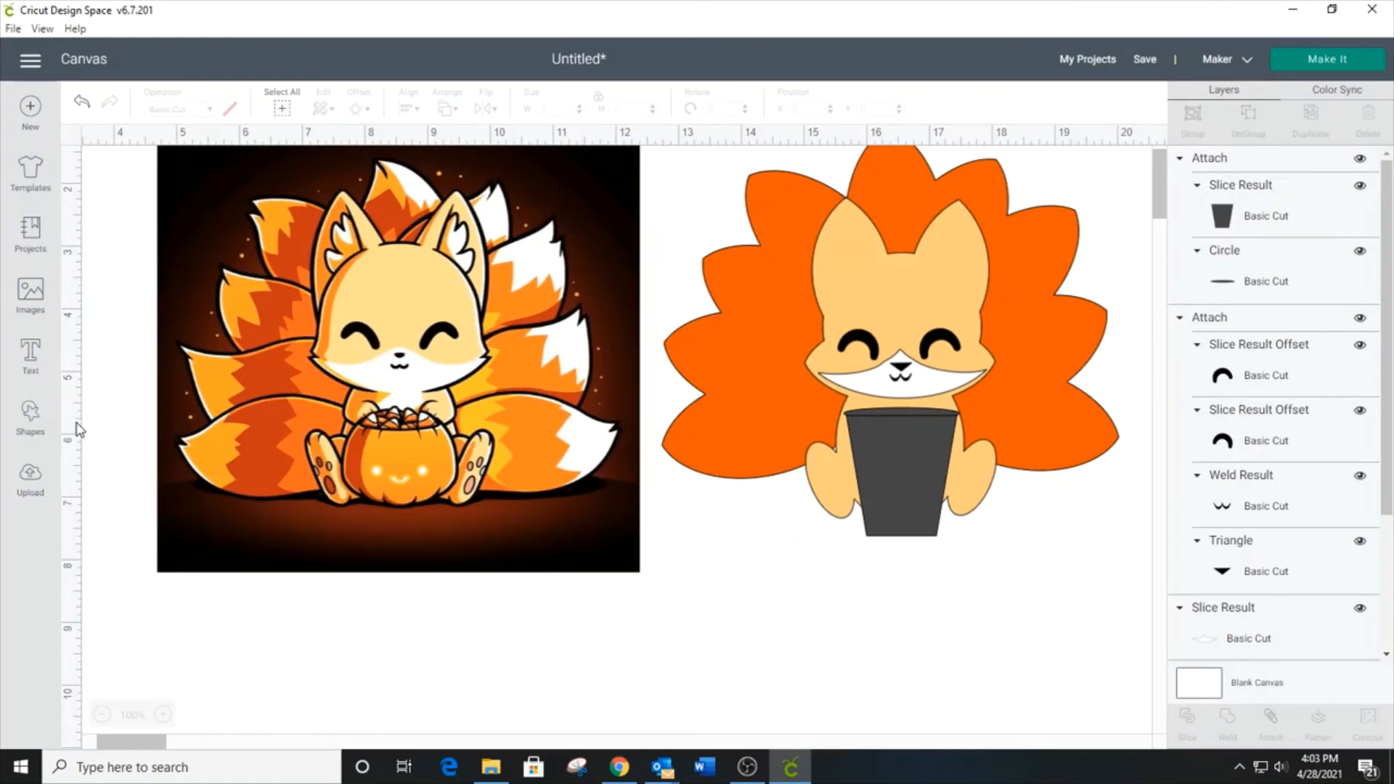
left_click(30, 417)
left_click(161, 296)
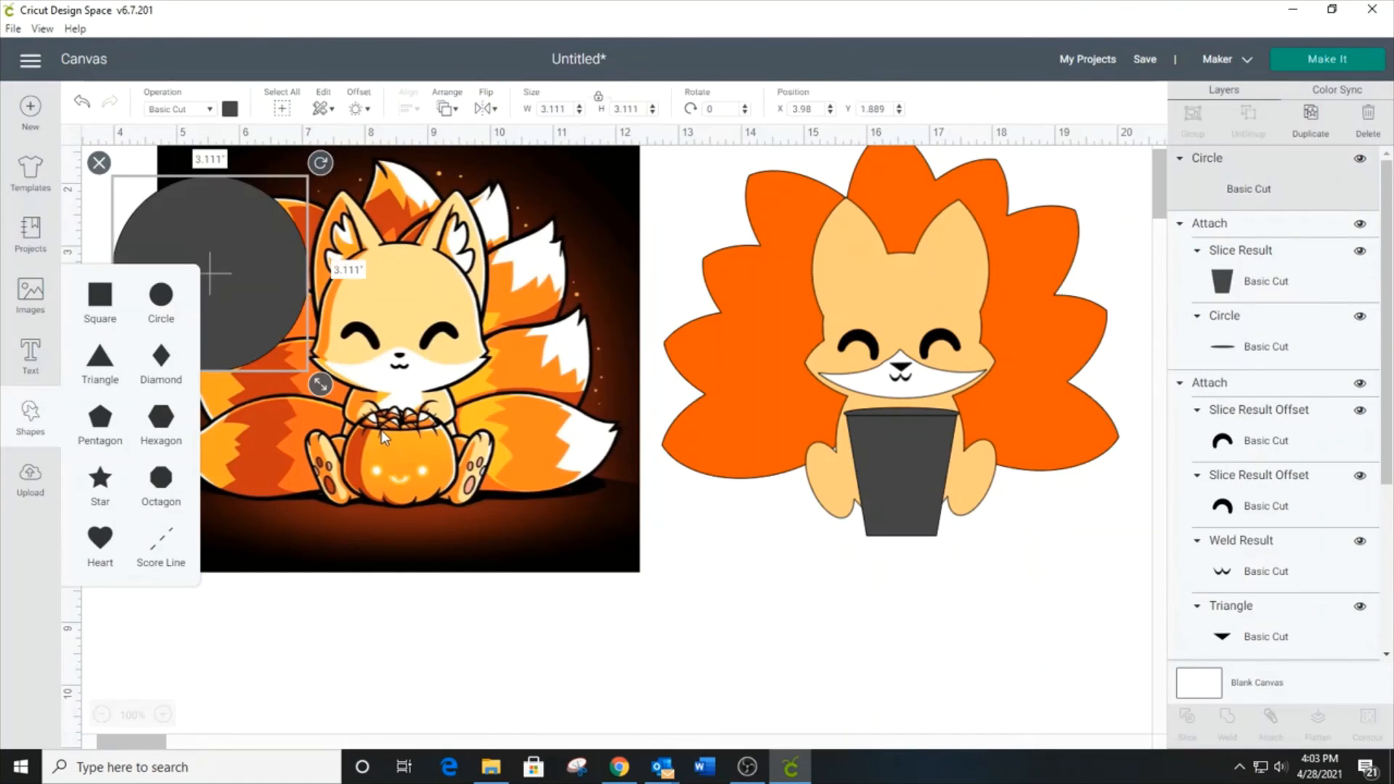
left_click_drag(261, 326, 739, 556)
left_click_drag(798, 621, 702, 534)
left_click(229, 109)
left_click(313, 187)
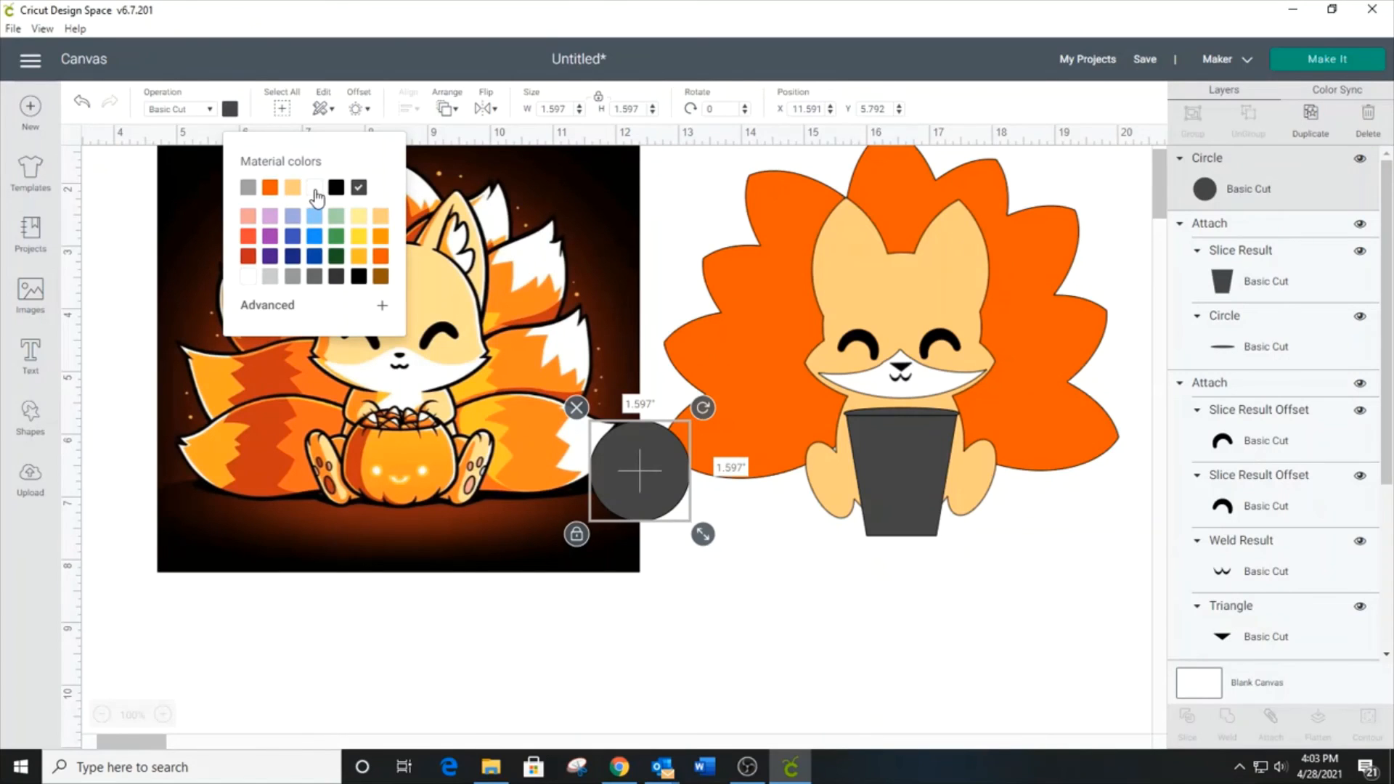
Step: Place the white circle on the middle of the cup and shrink it to fit as a round label
left_click_drag(637, 468, 891, 487)
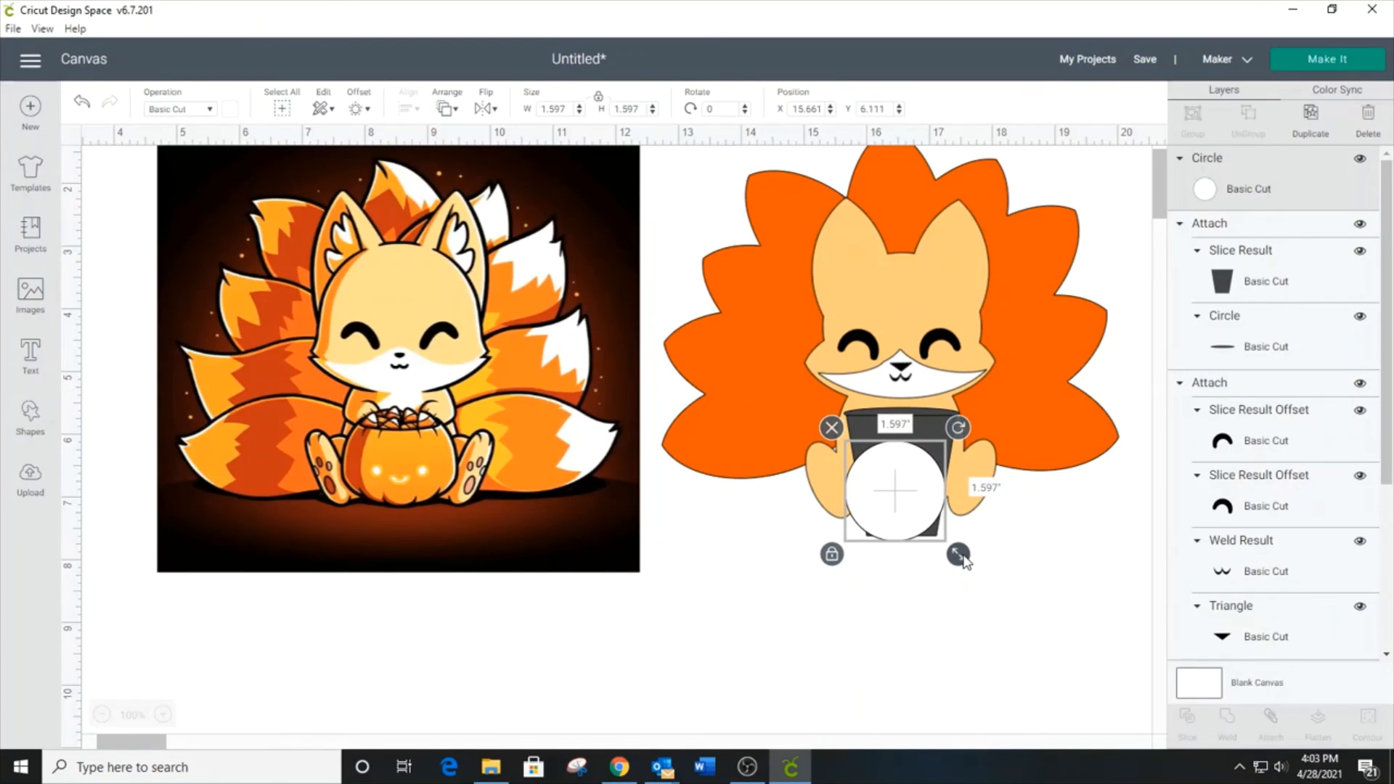
left_click_drag(958, 554, 918, 486)
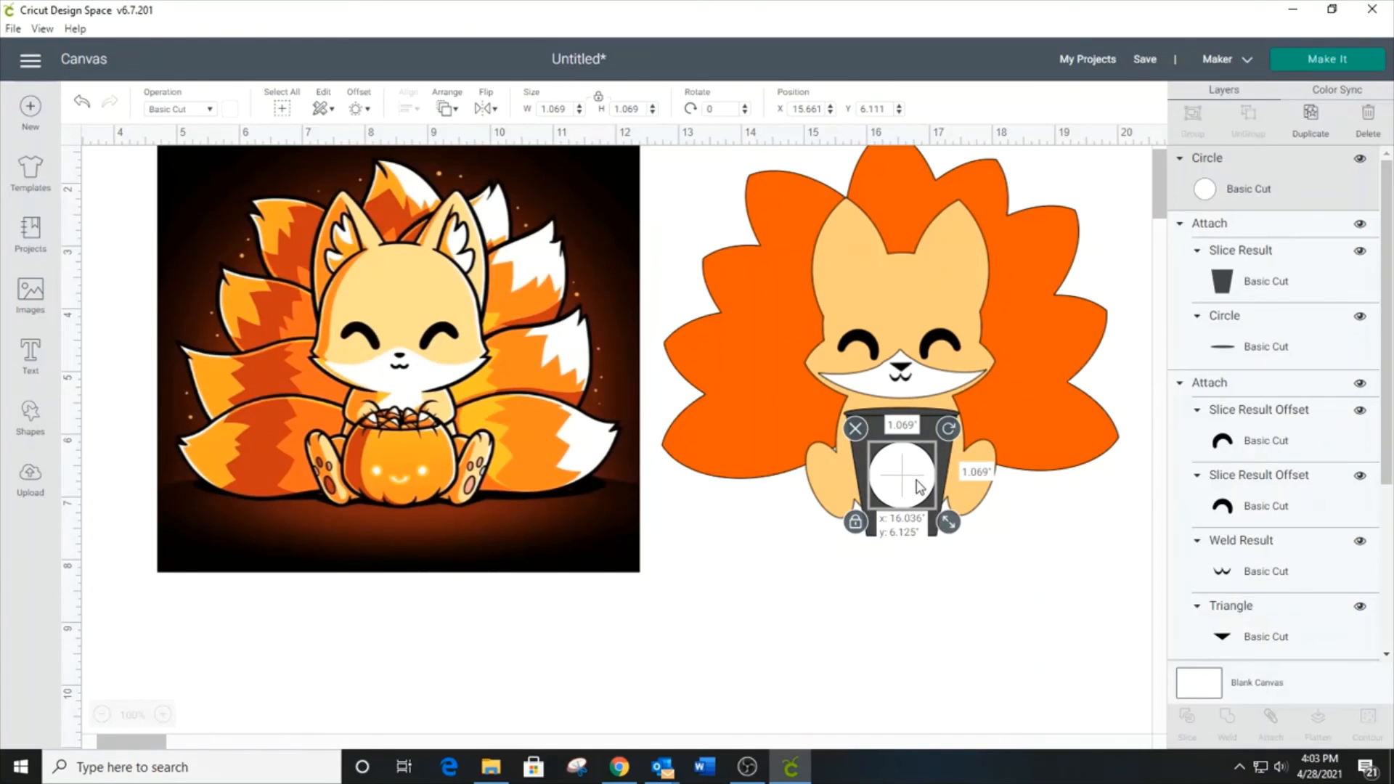
left_click_drag(947, 520, 923, 494)
left_click(983, 599)
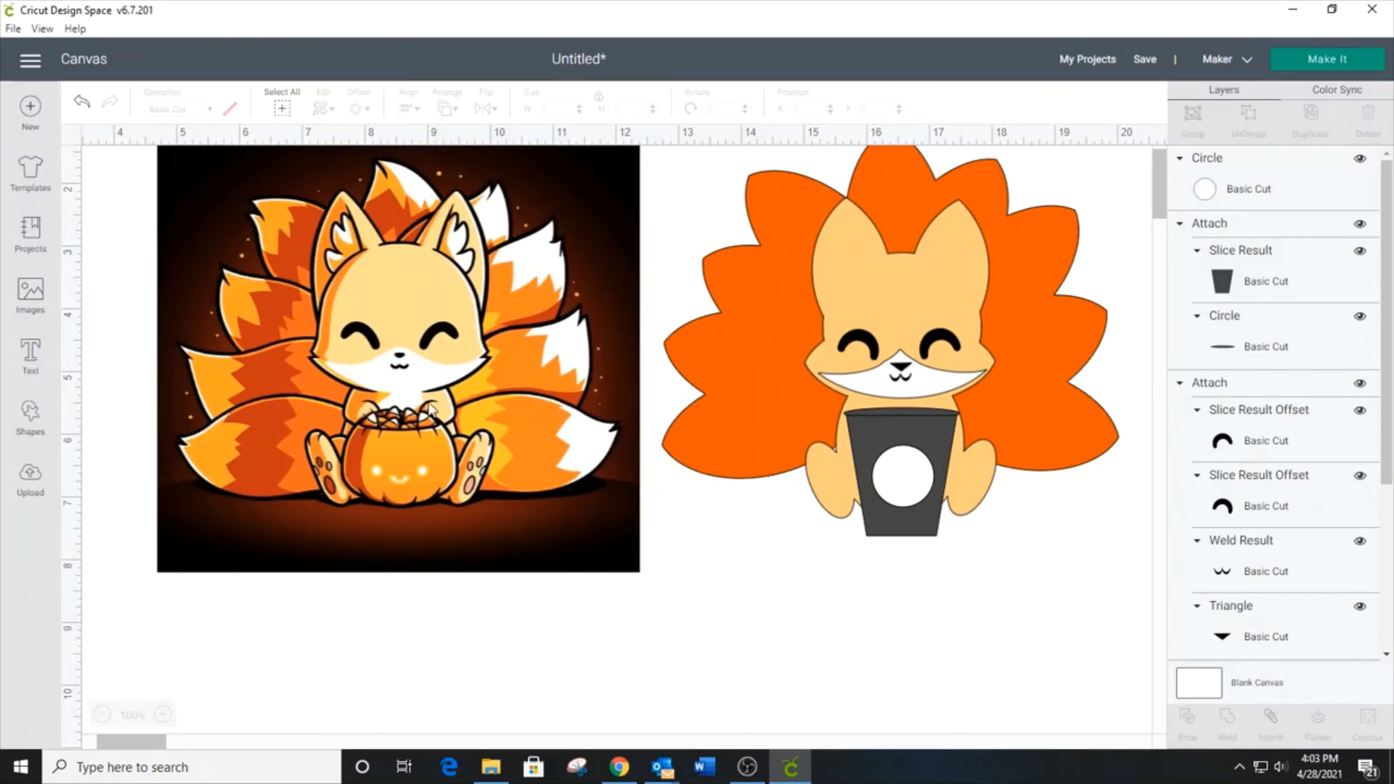
Step: Add a circle and shape it into an oval about 0.303" by 0.438", rotated about 49.44°, over the reference fox's left-hand paw
left_click(30, 419)
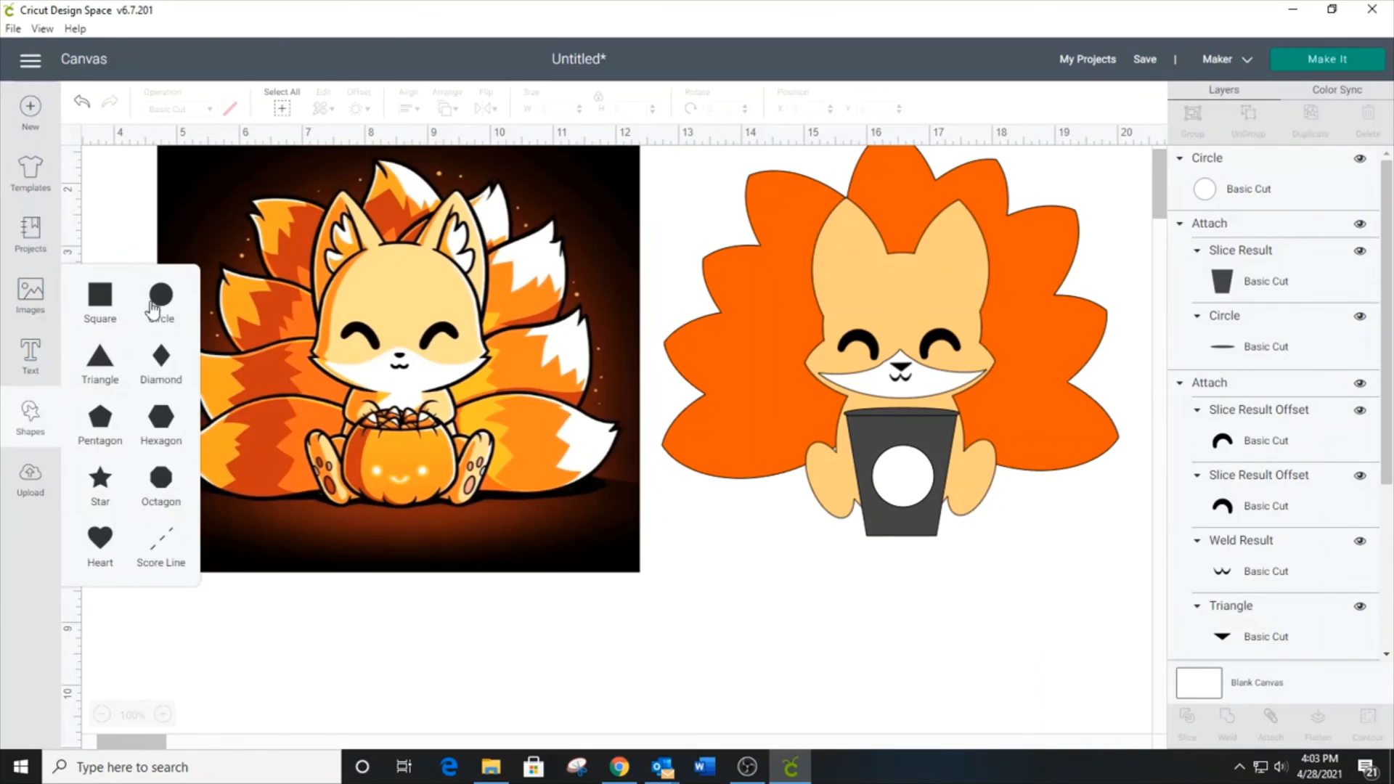
left_click(167, 322)
left_click_drag(245, 301, 599, 555)
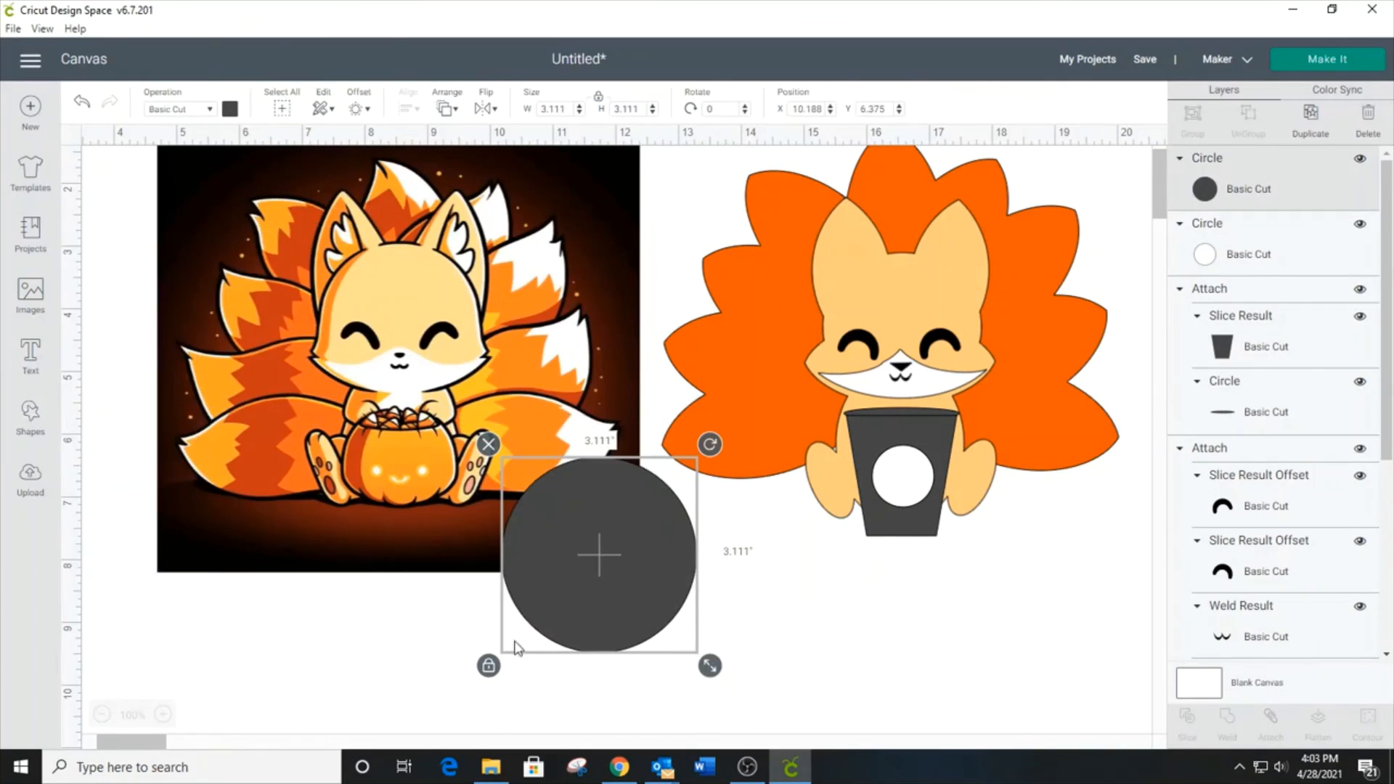
left_click(488, 665)
left_click_drag(710, 664, 541, 508)
left_click_drag(541, 441, 367, 415)
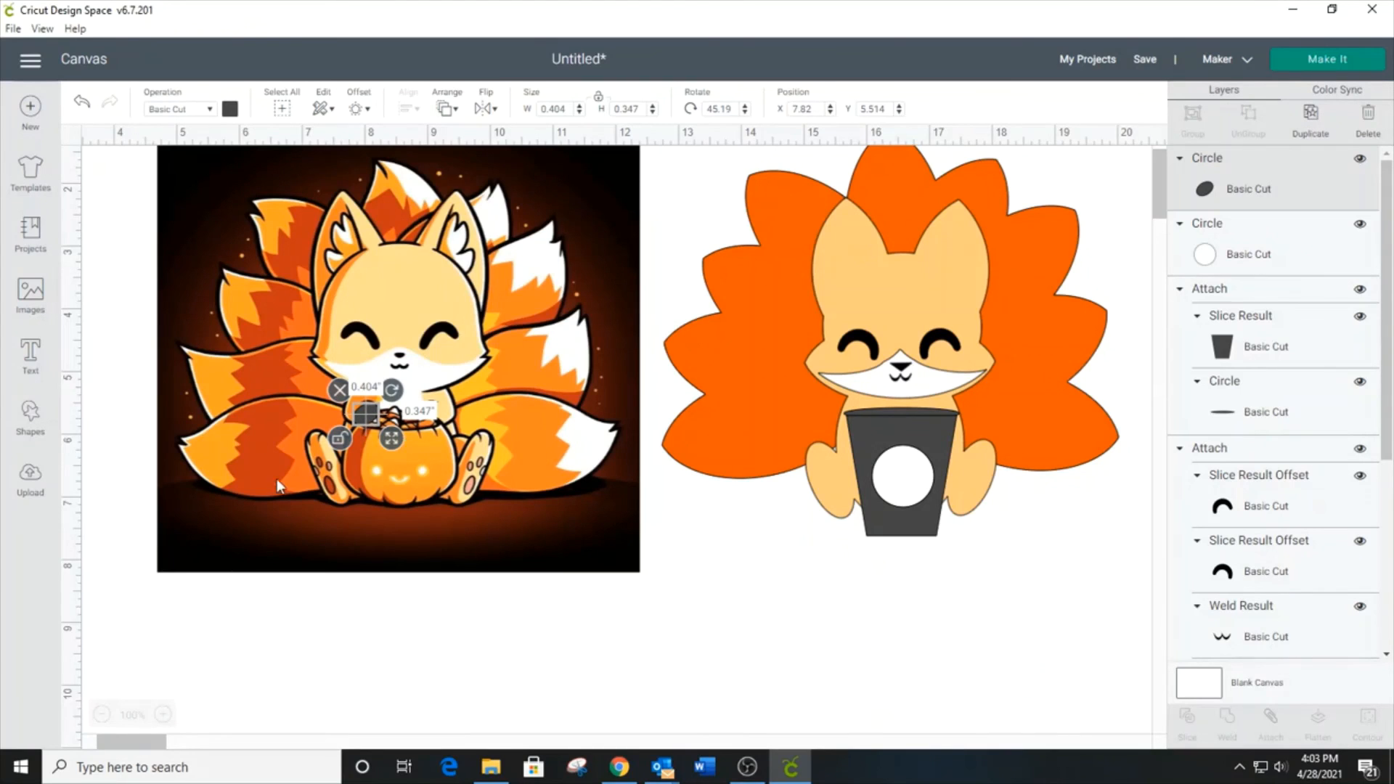
Step: Duplicate the paw oval, flip the copy horizontally, and place it over the other paw at about X 8.917, Y 5.5
left_click(1310, 117)
left_click(480, 109)
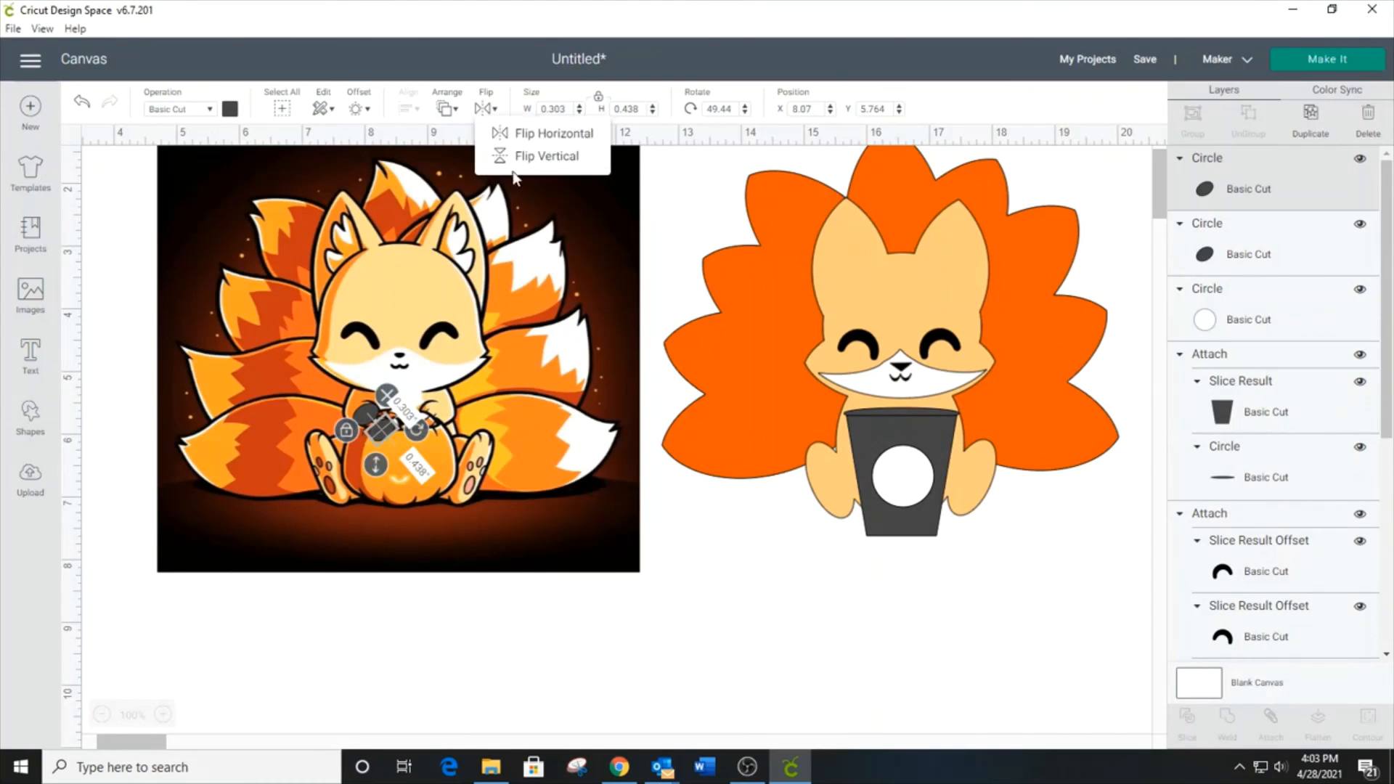
left_click(529, 133)
left_click_drag(390, 435, 436, 425)
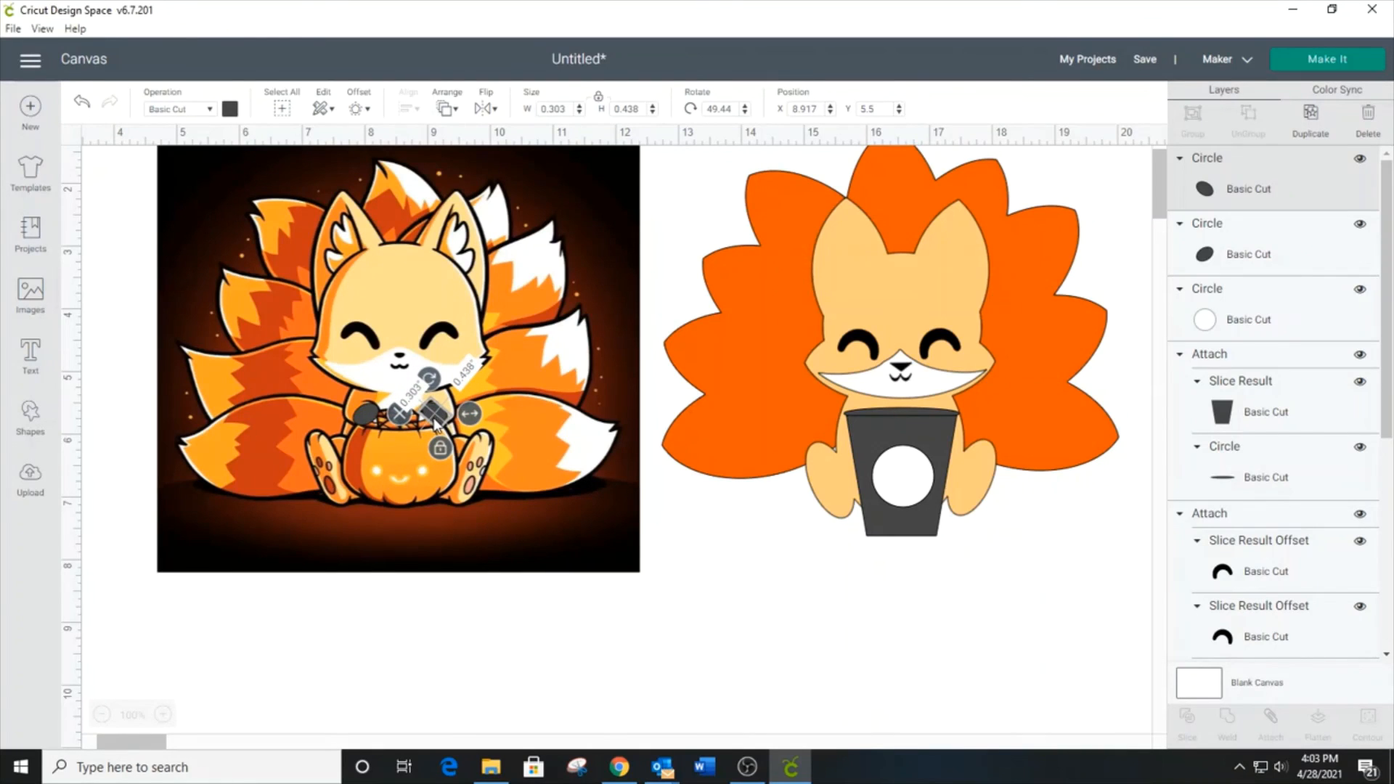
Step: Attach the two paw ovals, color them the fox body's light orange, and move them onto the cup at about X 15.806, Y 5.833
left_click(364, 416, "shift")
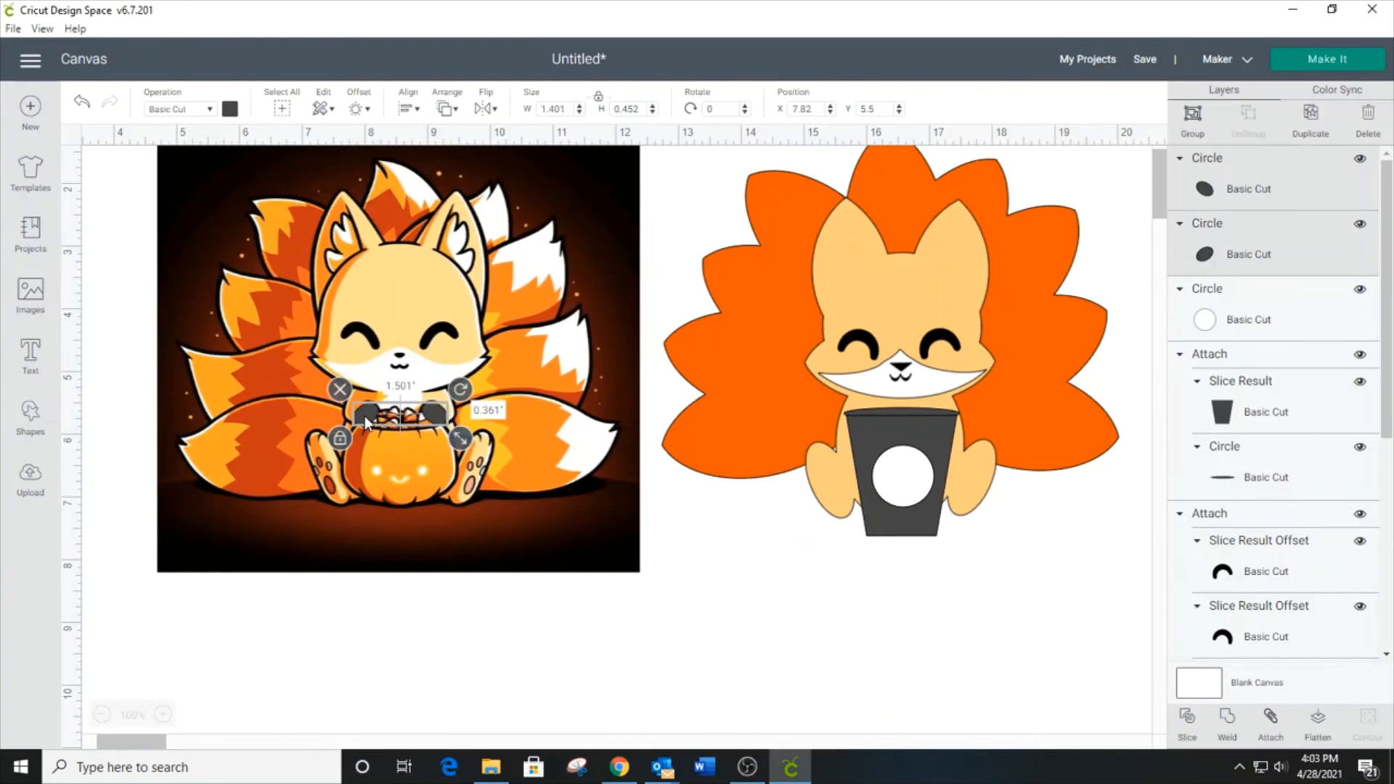
left_click(1270, 718)
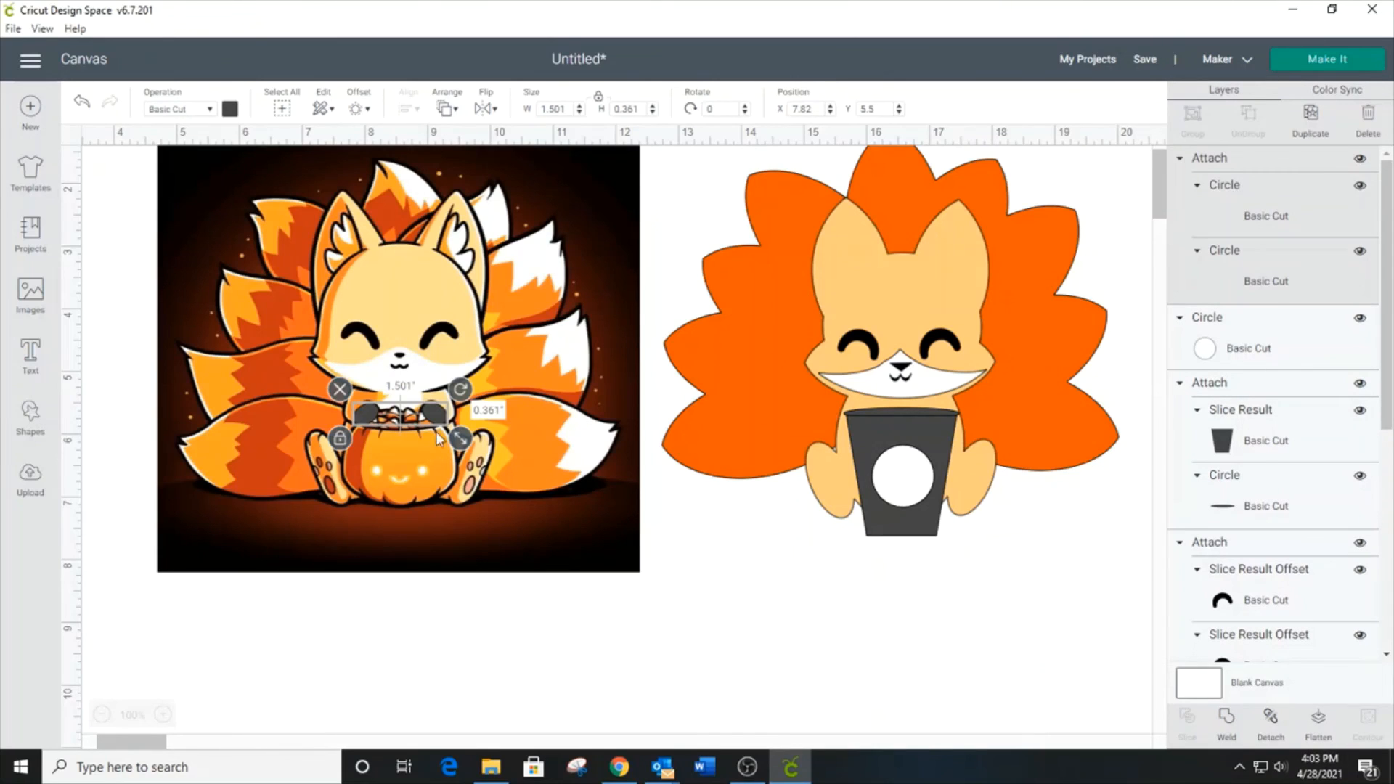
left_click(230, 109)
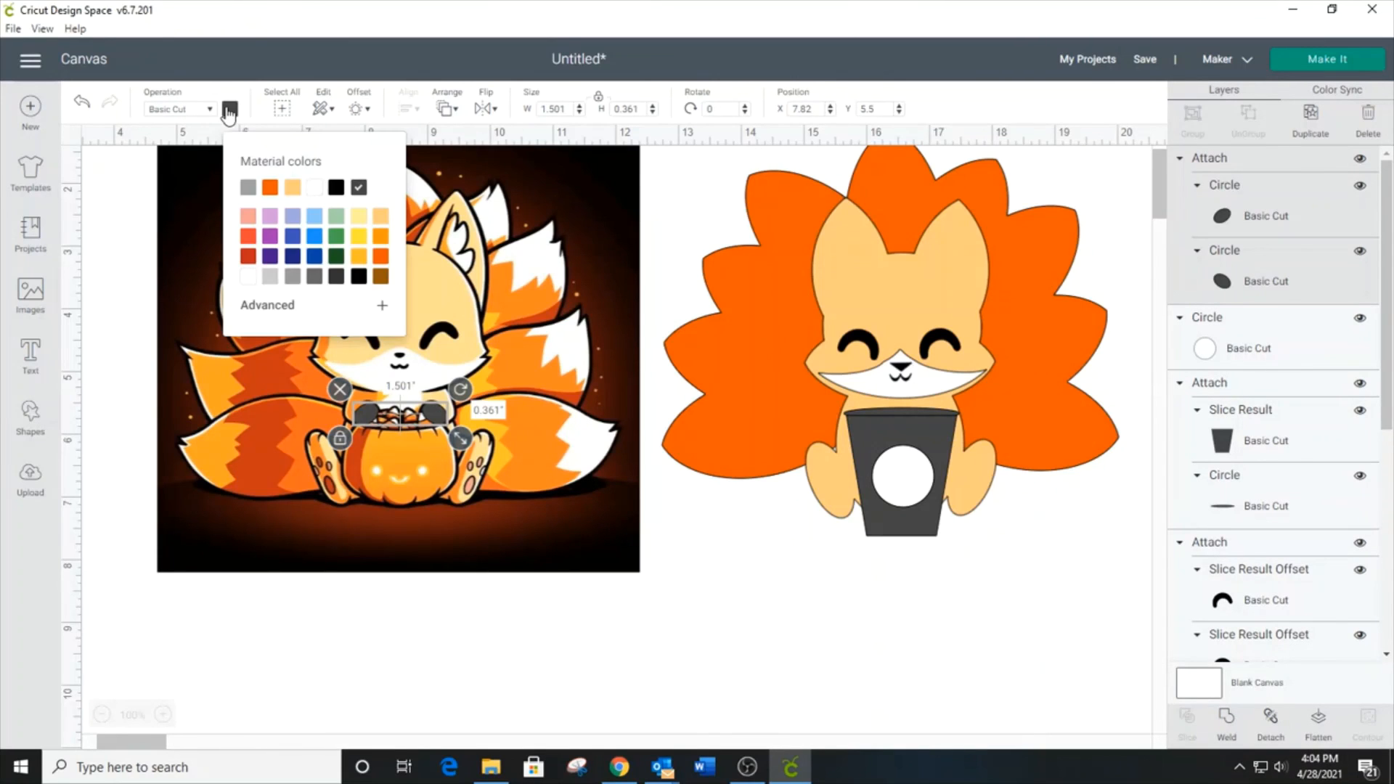
left_click(292, 188)
left_click_drag(435, 419, 936, 436)
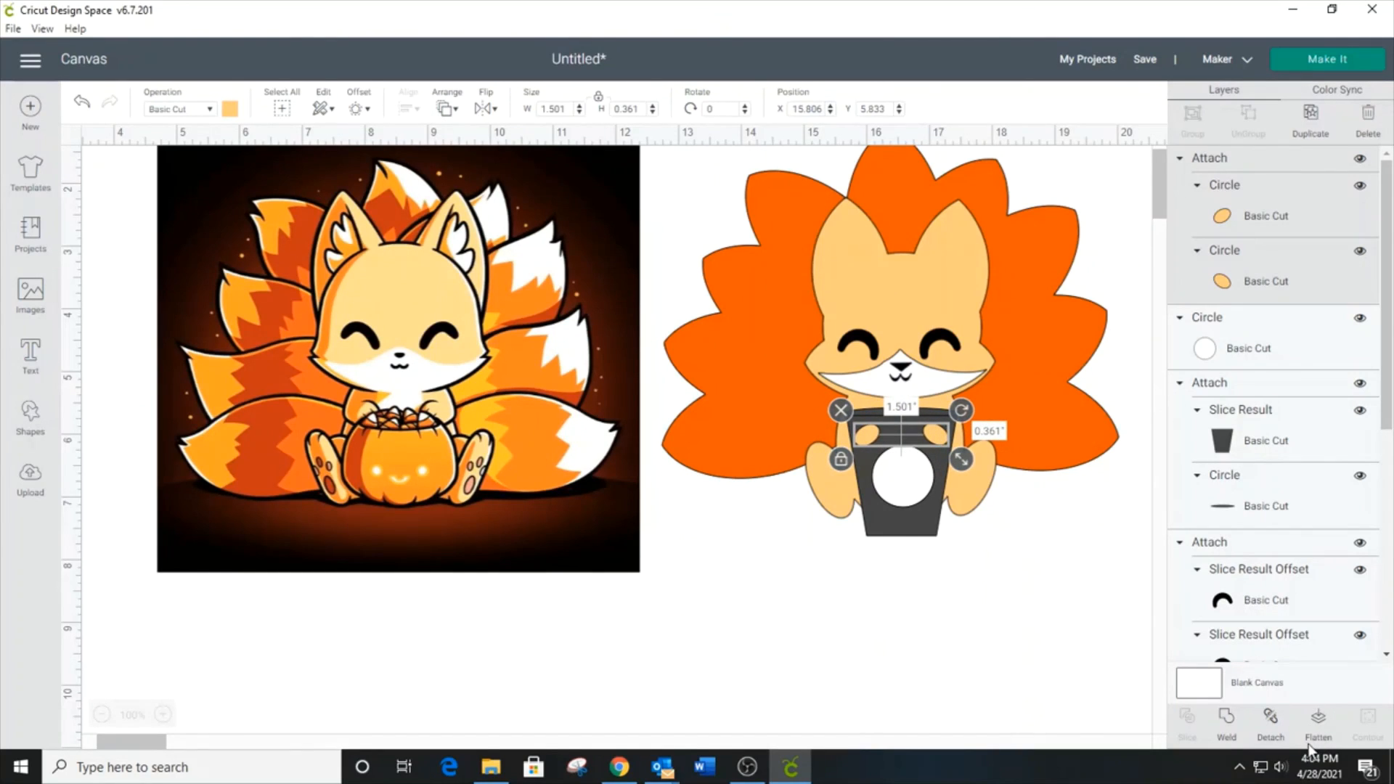
Step: Detach the paws and spread them to the cup's sides, at about X 15.583, Y 5.833 and X 17.07, Y 5.819
left_click(1269, 730)
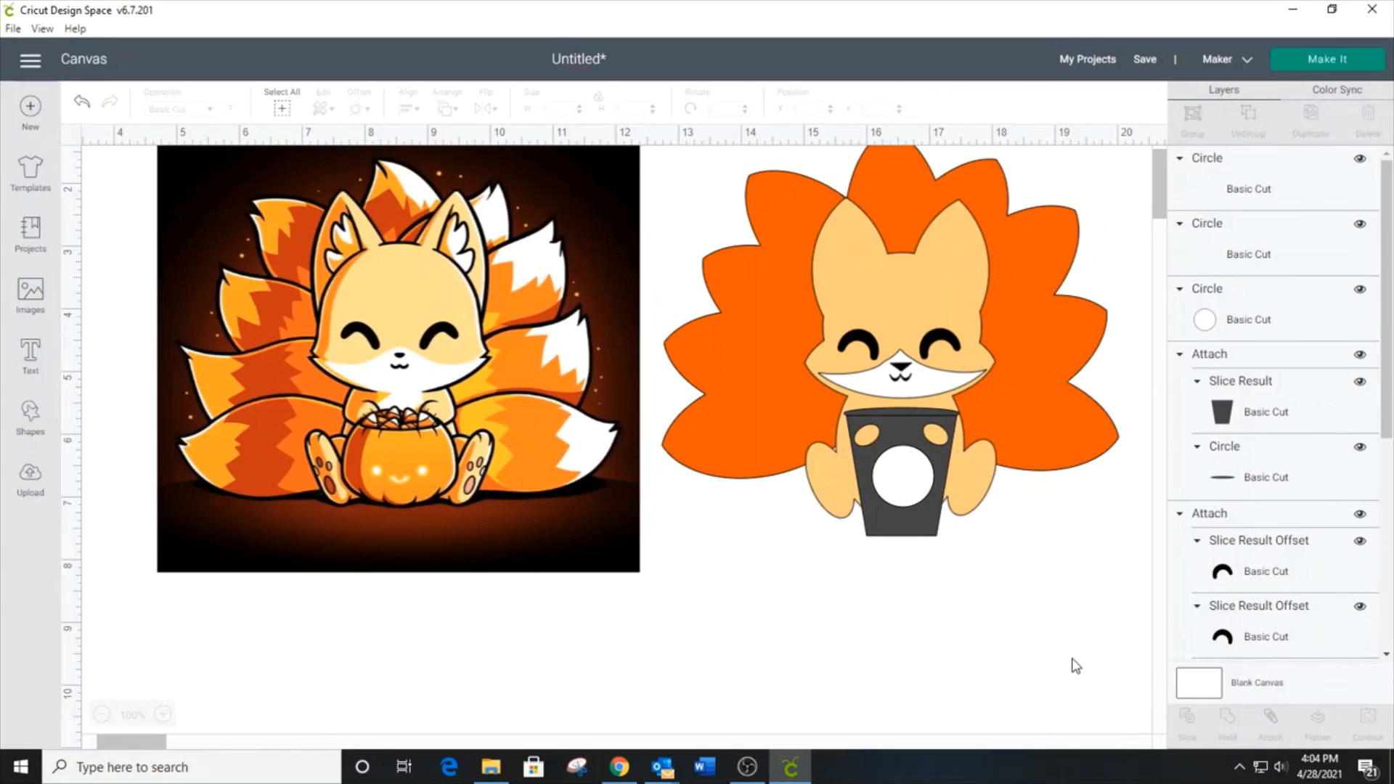
left_click(940, 444)
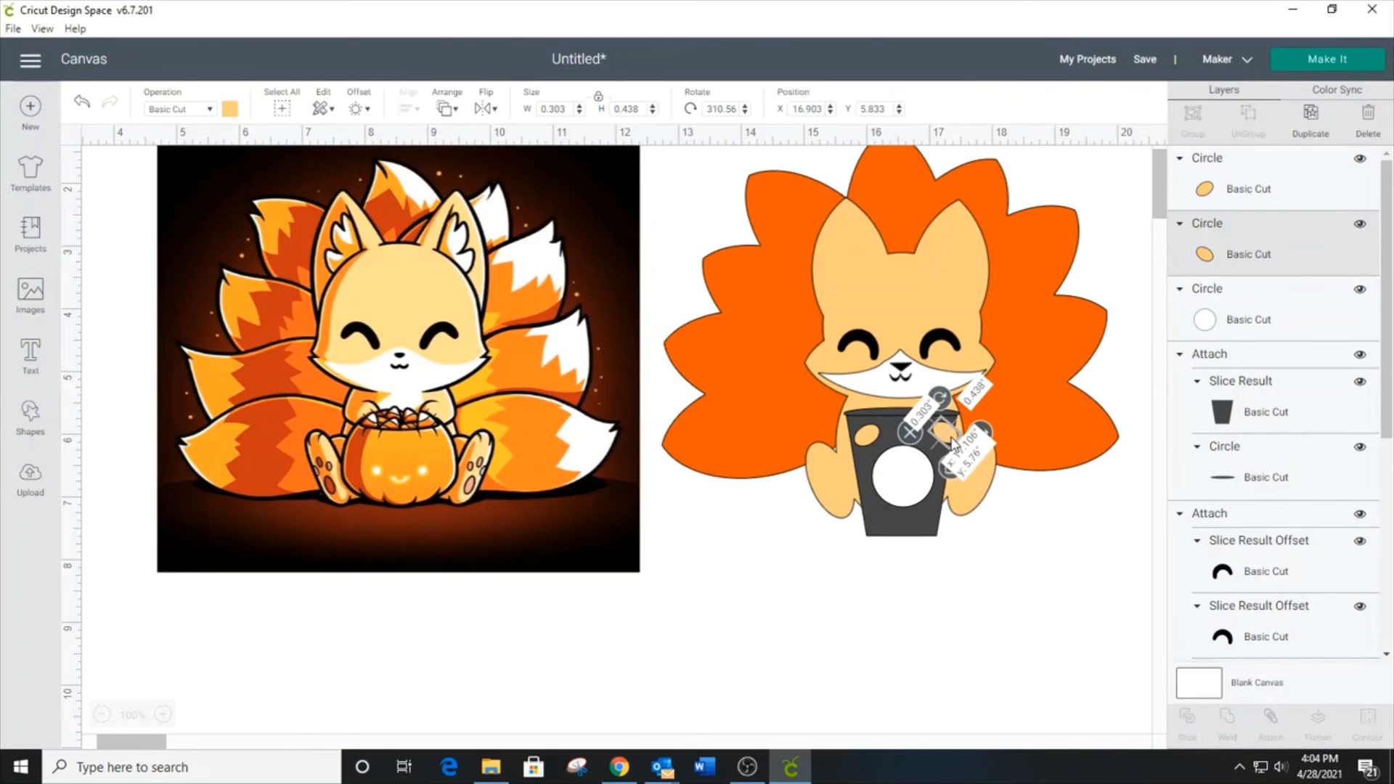
left_click(857, 438)
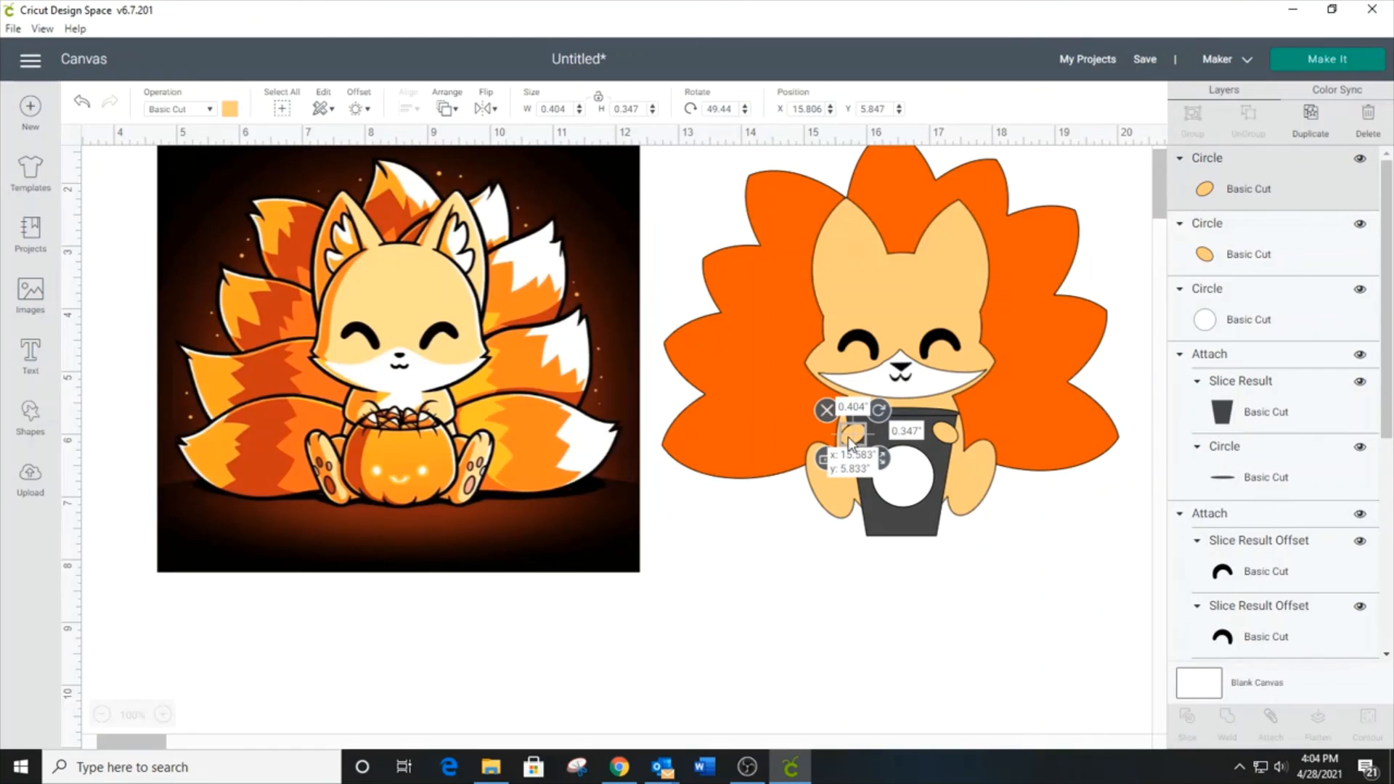
left_click_drag(851, 442, 851, 441)
left_click(955, 434)
left_click_drag(955, 434, 958, 441)
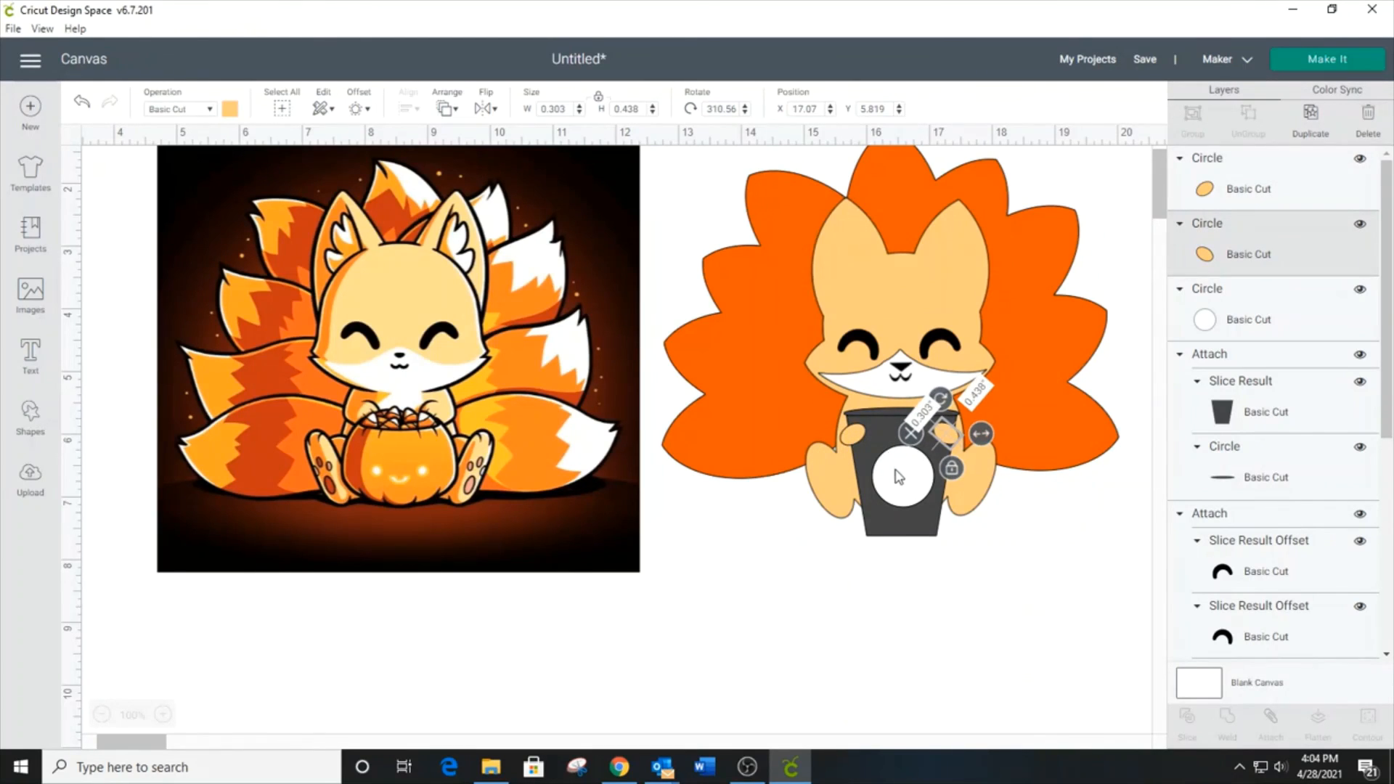
Step: Scale the cup and label together to about 1.584" by 1.764" at X 15.783, Y 5.792, and undo the unproportional stretch tried on both
left_click(900, 533)
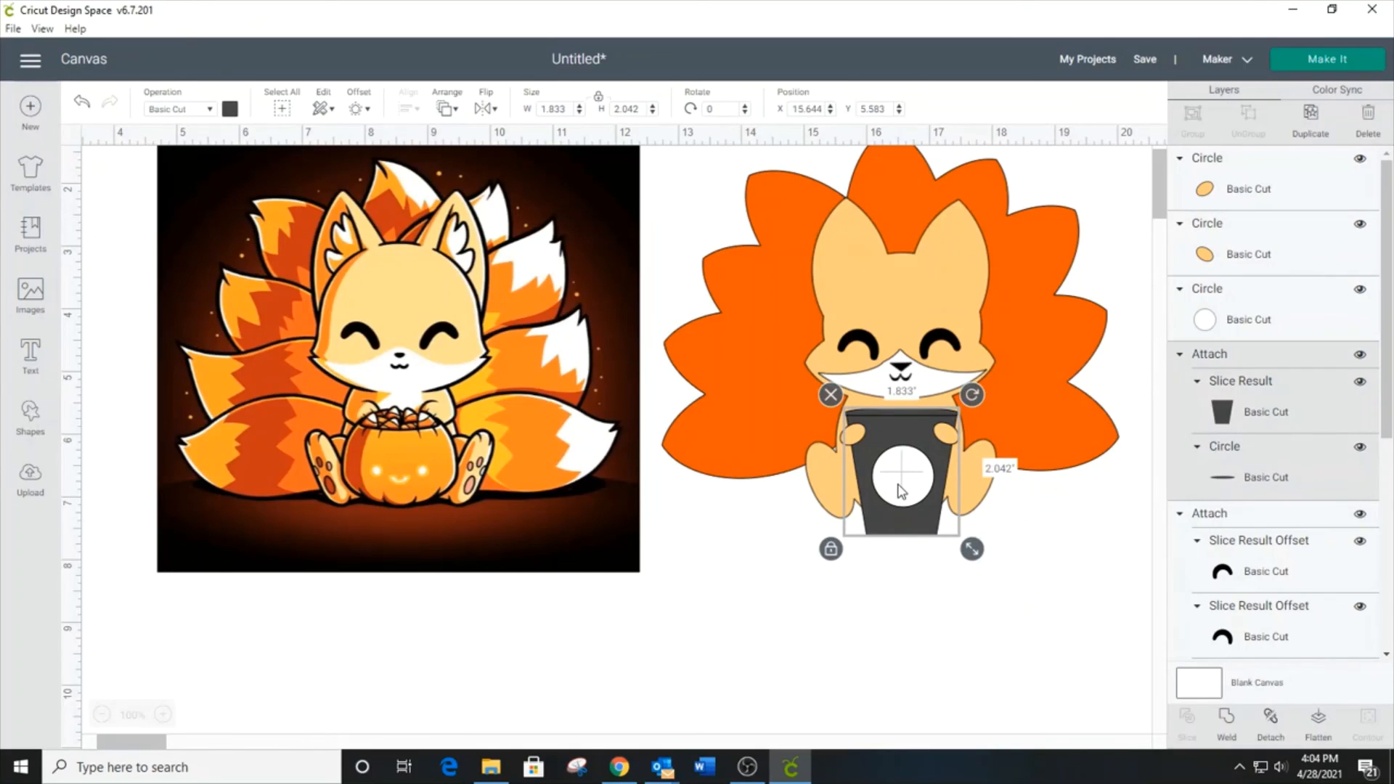
left_click(899, 498, "shift")
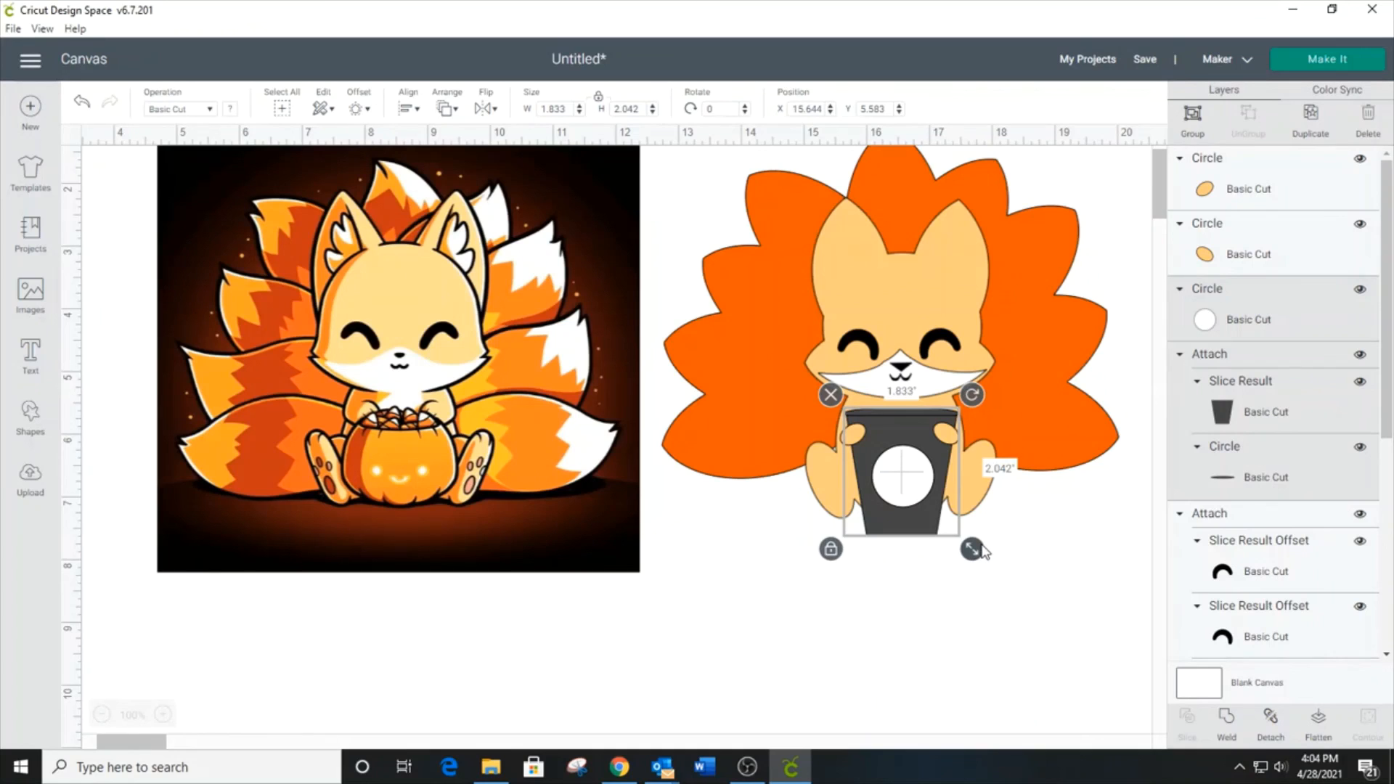
mouse_move(978, 552)
left_mouse_down()
mouse_move(909, 501)
mouse_move(965, 559)
left_mouse_up()
left_click(839, 543)
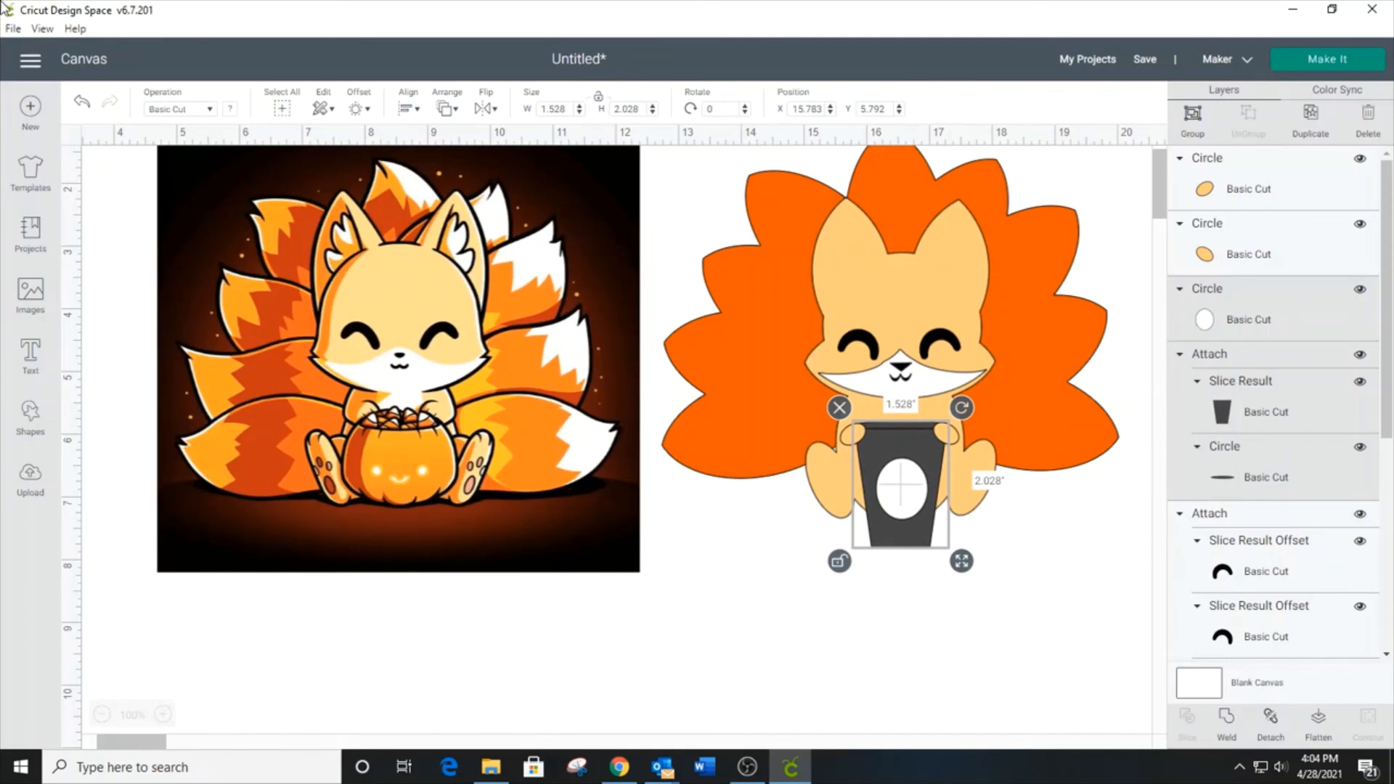
left_click(82, 102)
Step: Stretch the cup alone so its body is about 1.492" by 1.865", and place the round label centrally on it
left_click(926, 528)
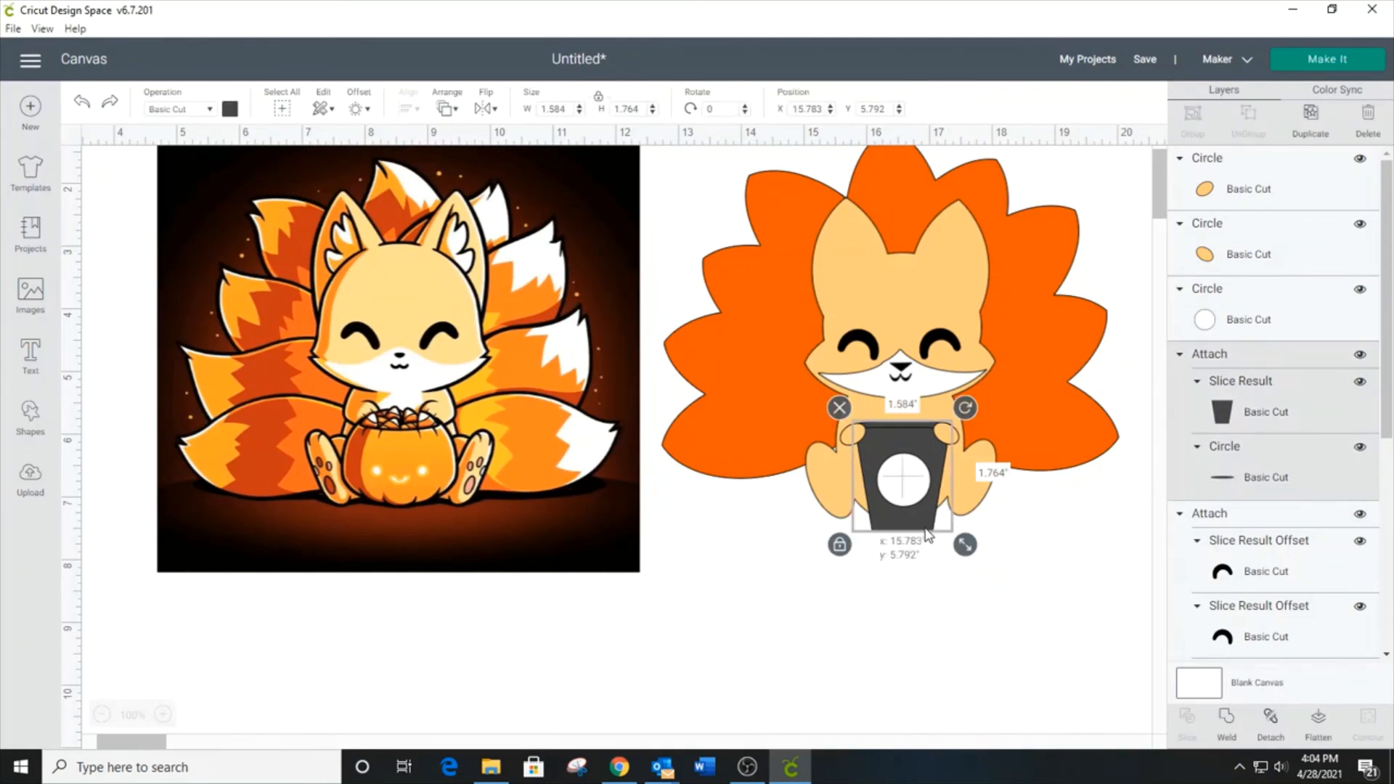
left_click_drag(970, 548, 902, 488)
left_click(1008, 575)
left_click(962, 585)
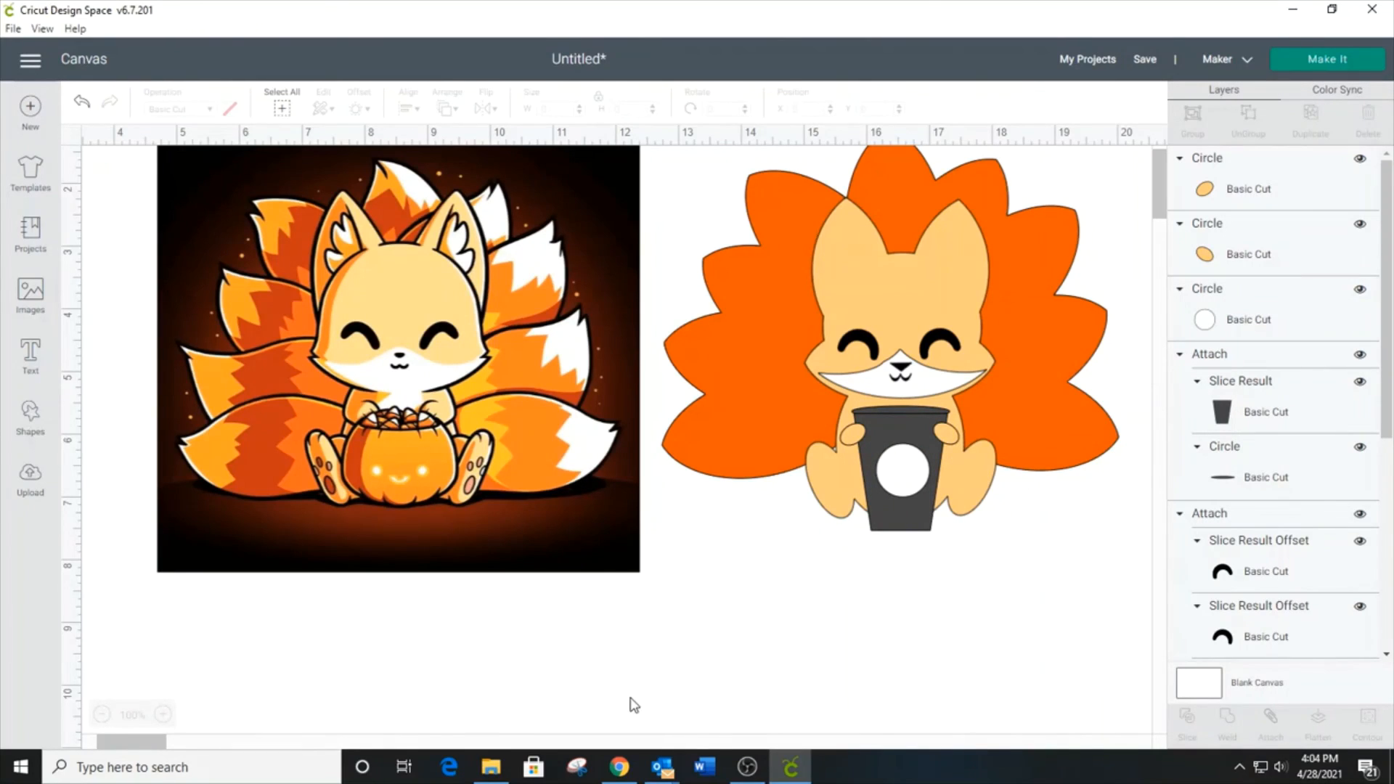
Step: Hide the reference fox image and move the whole layered fox design to about X 8.991, Y 0.541
scroll(726, 662, "up", 2)
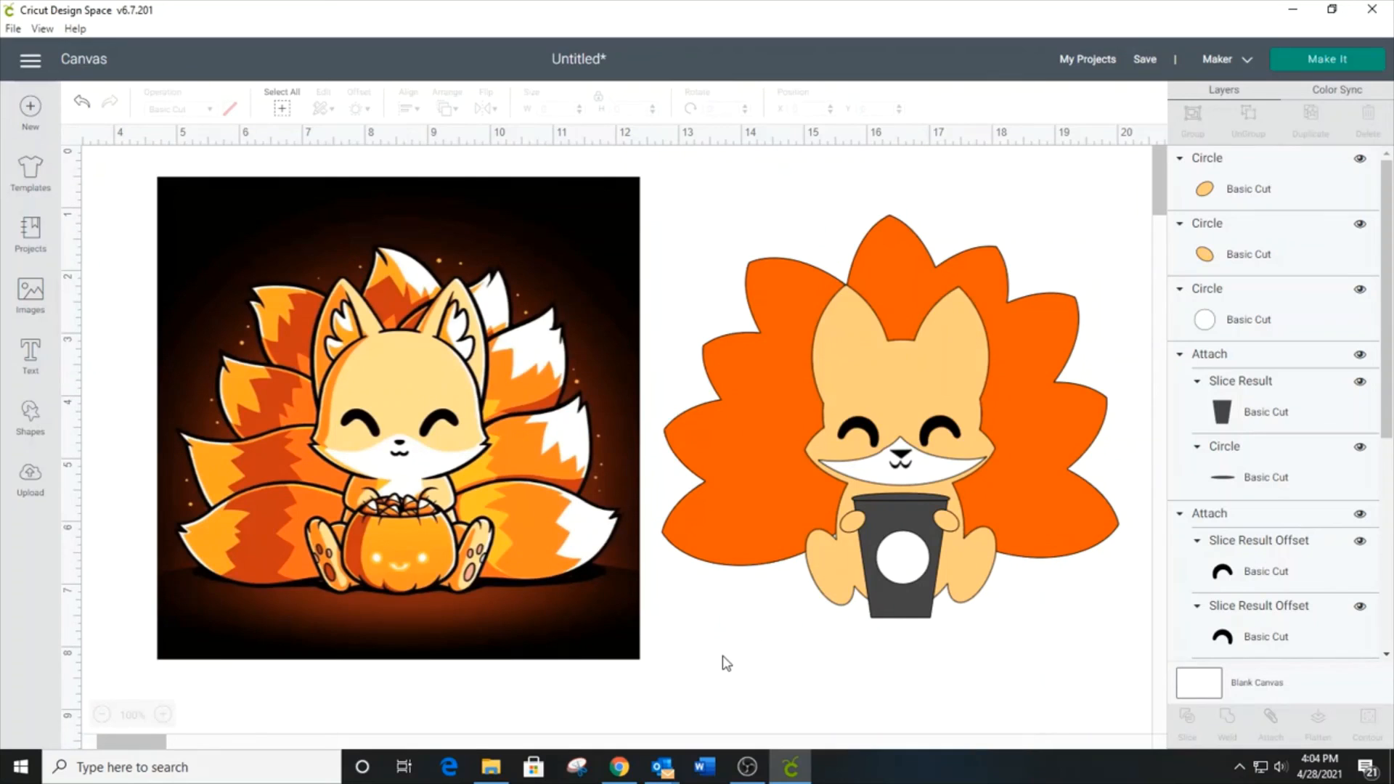
left_click(499, 515)
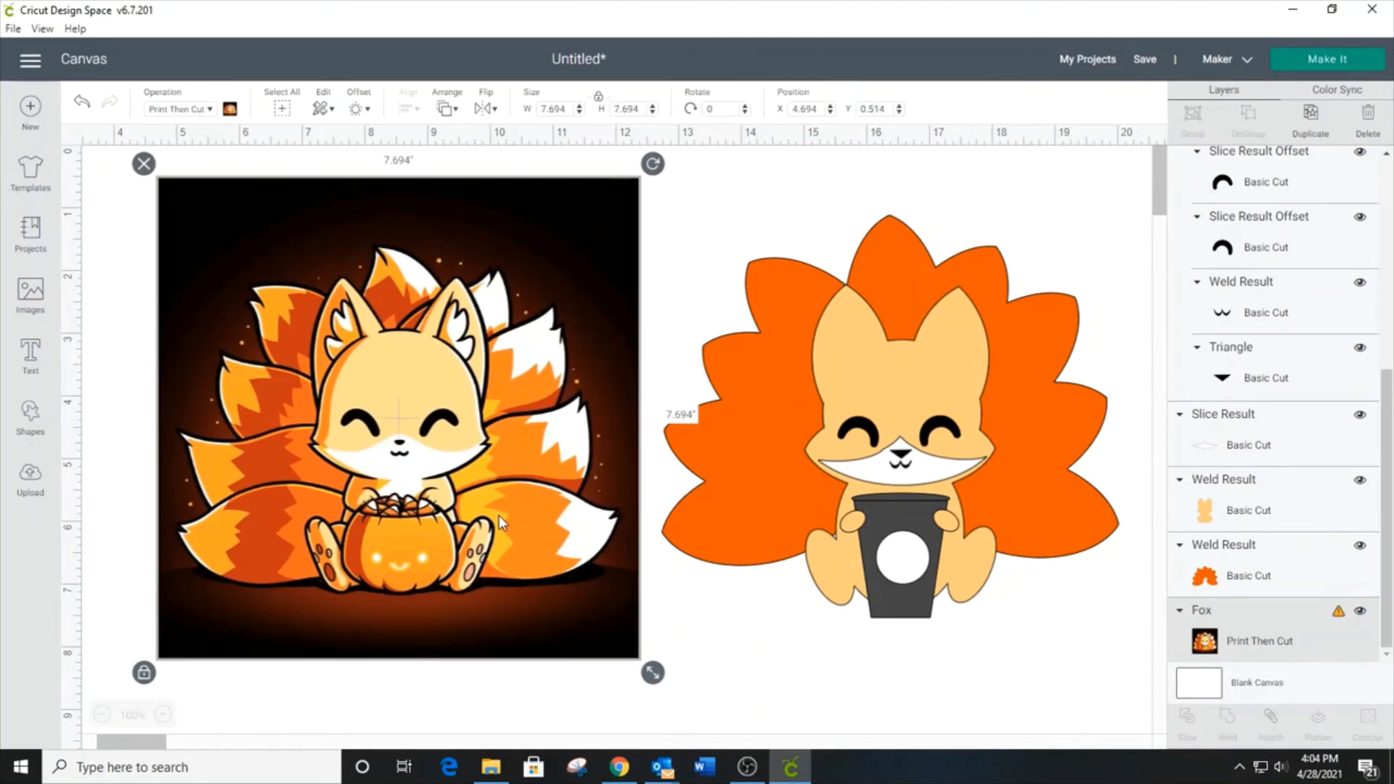
left_click(1359, 610)
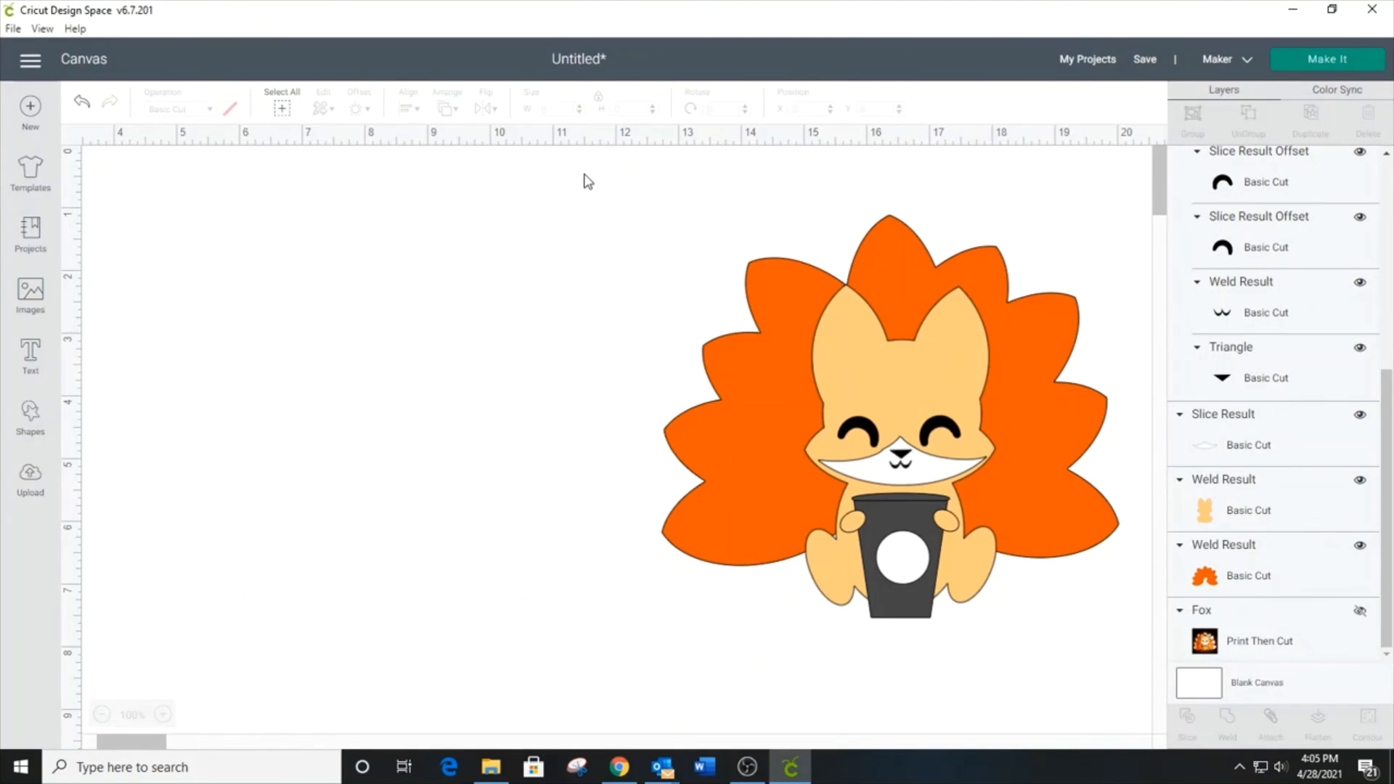
left_click_drag(583, 174, 1183, 632)
left_click_drag(1061, 529, 829, 478)
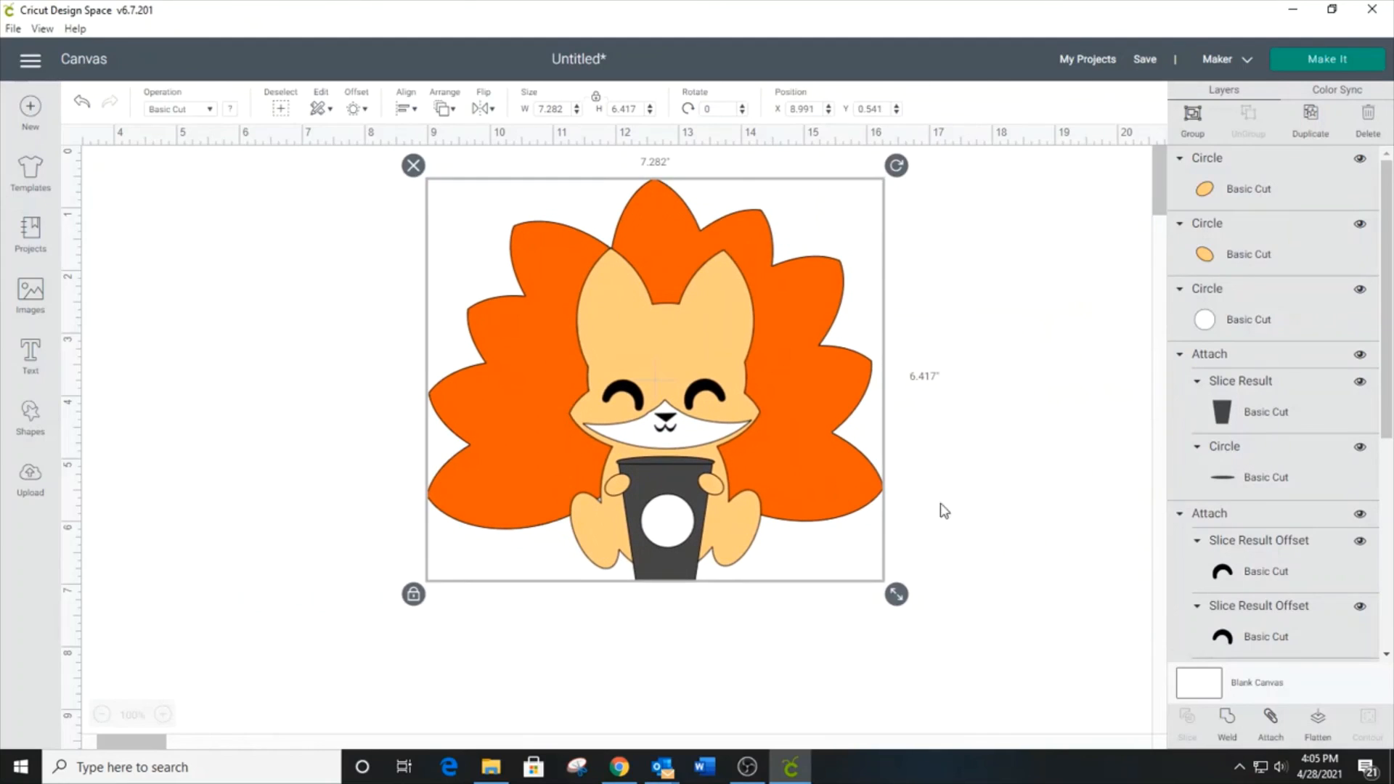
Step: Recolor the coffee cup and its lid medium green, leaving the round label white
left_click(860, 524)
left_click(1257, 416)
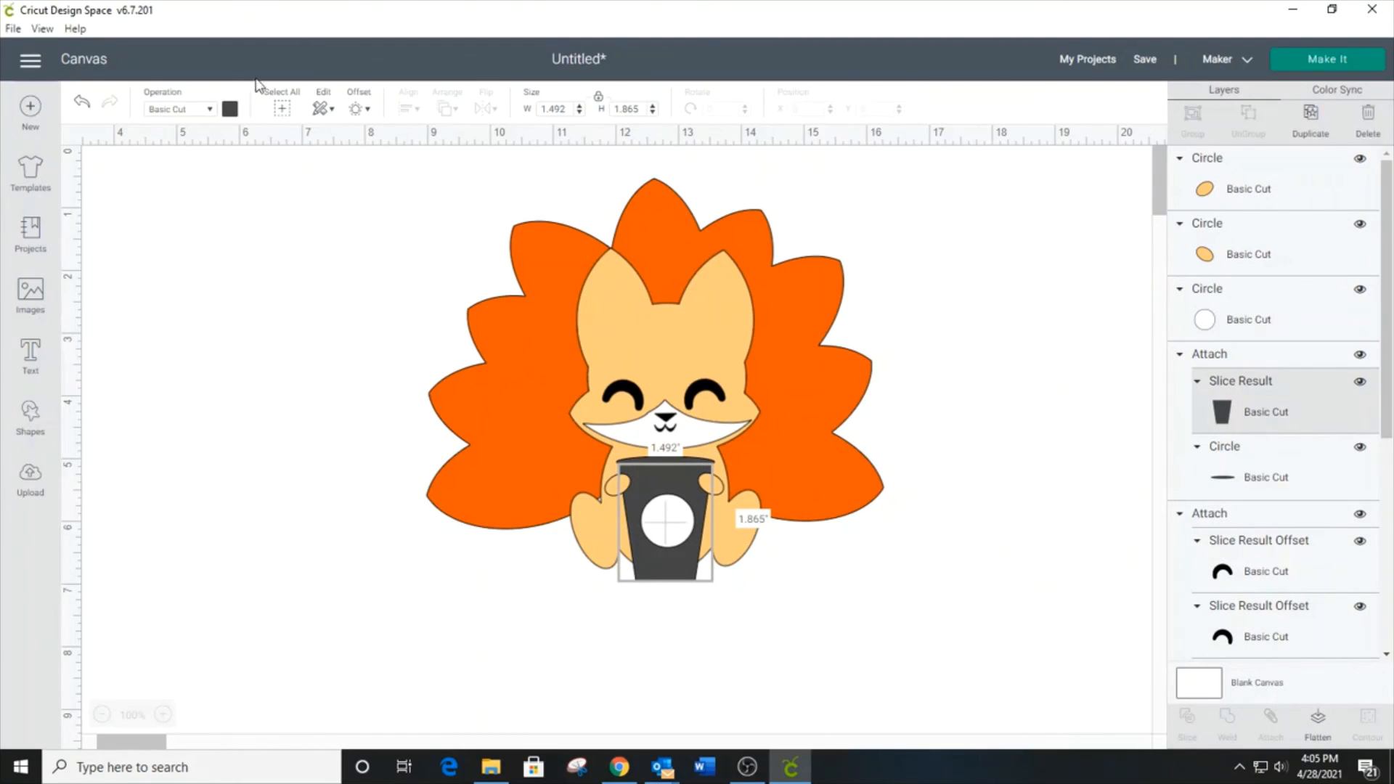
left_click(229, 110)
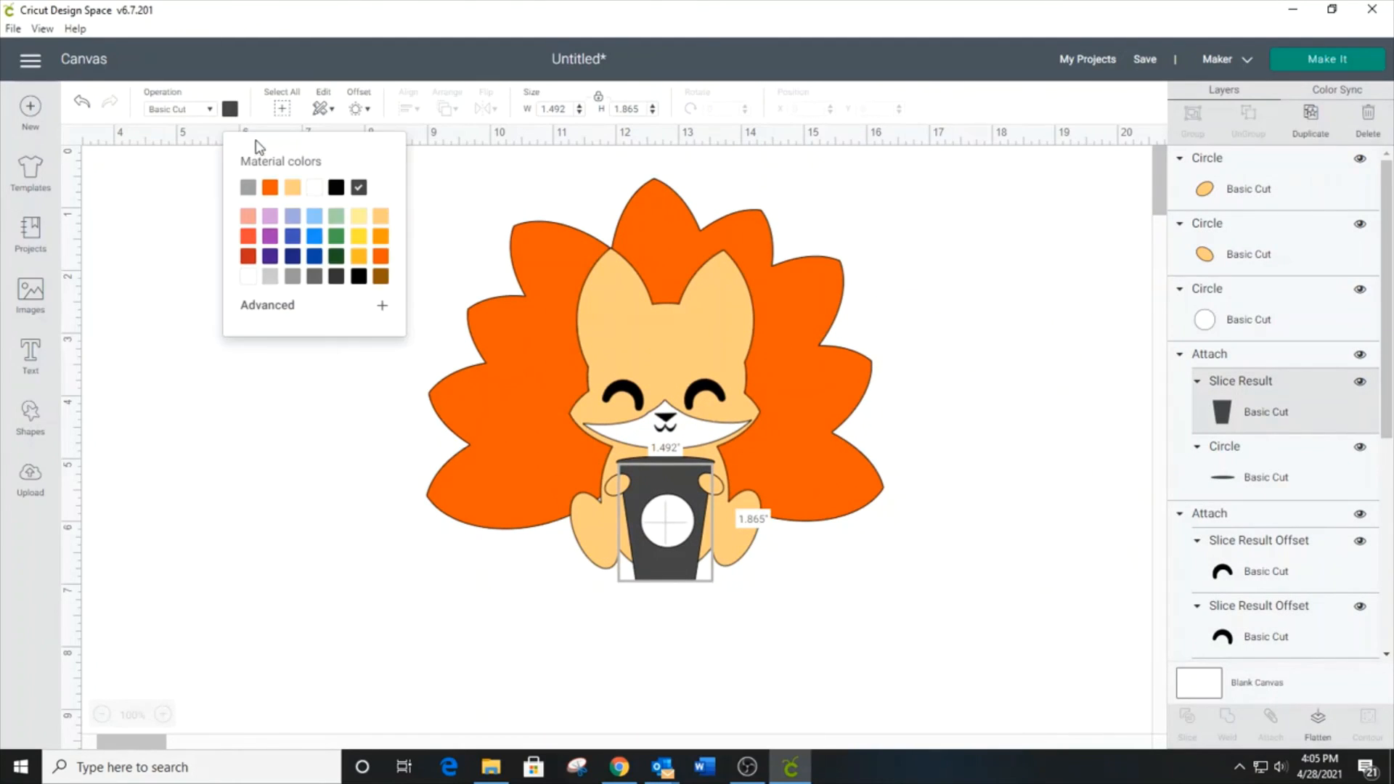
left_click(337, 242)
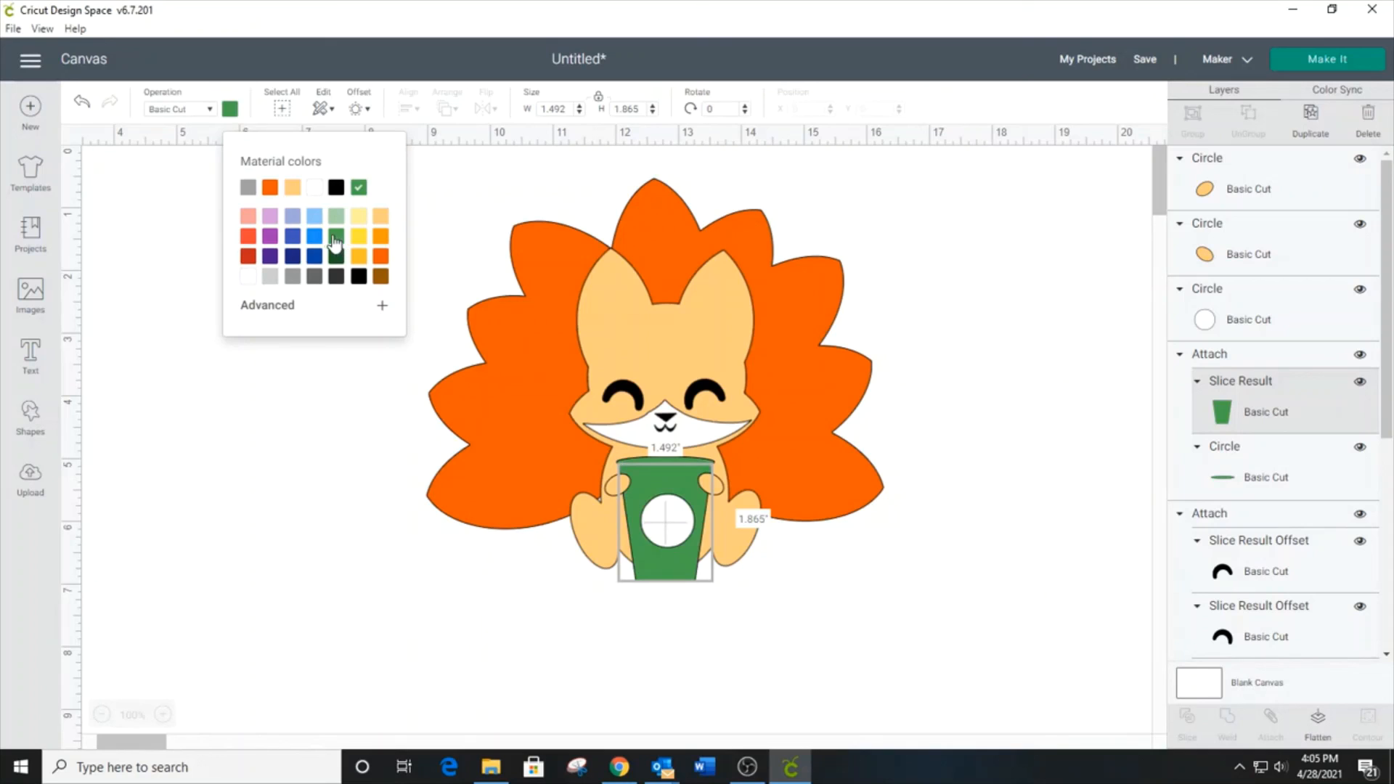
left_click(980, 623)
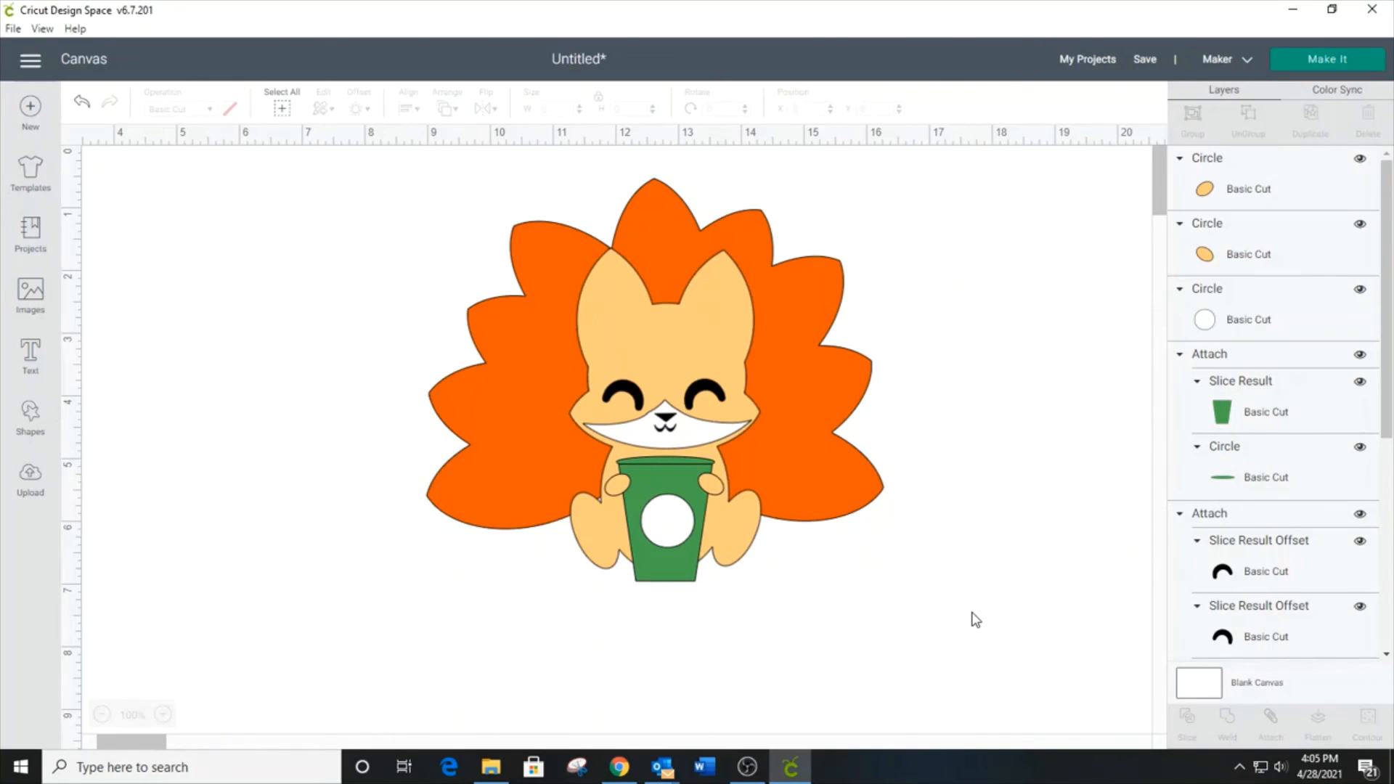